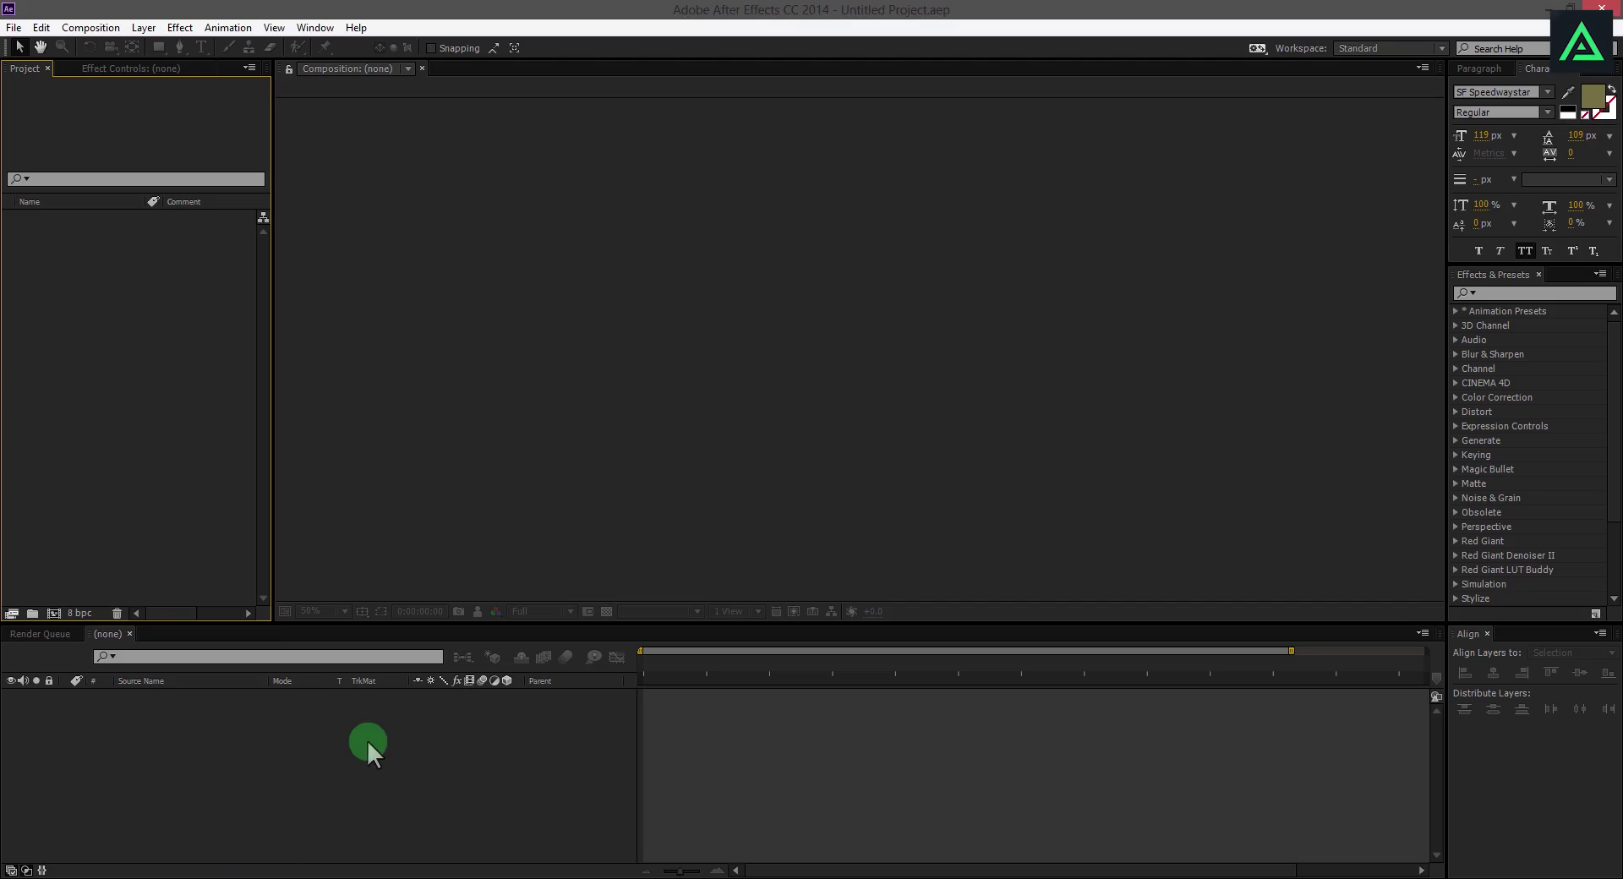
Create a composition named Split_Text at 1920 x 1080 px, 30 frames per second and 10 seconds long
{"action": "left_click", "coordinate": [59, 583]}
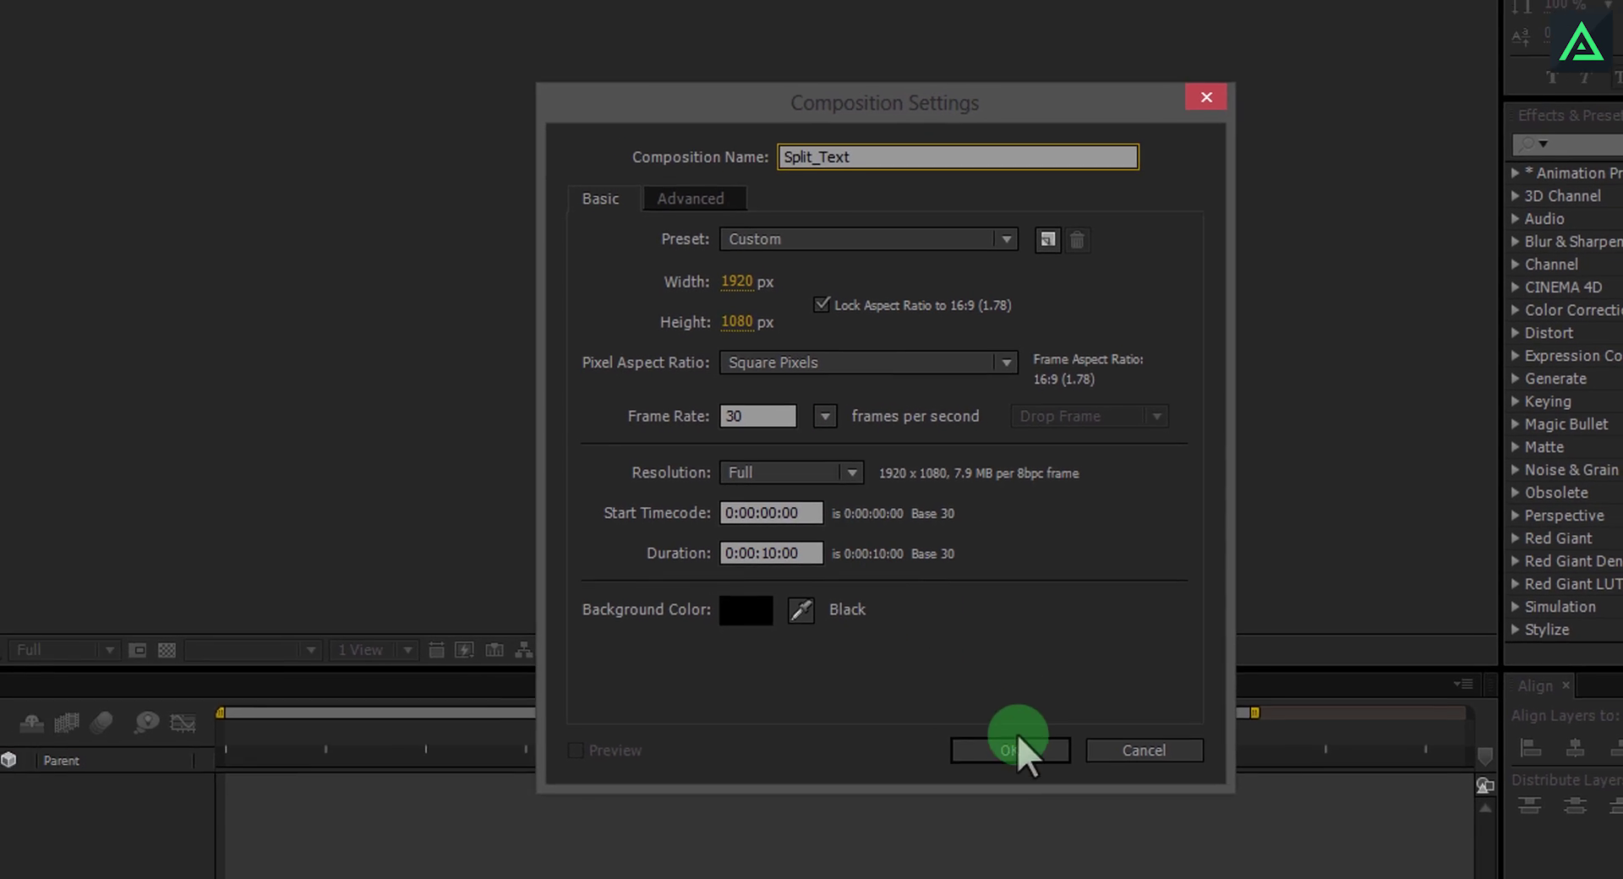
{"action": "left_click", "coordinate": [979, 767]}
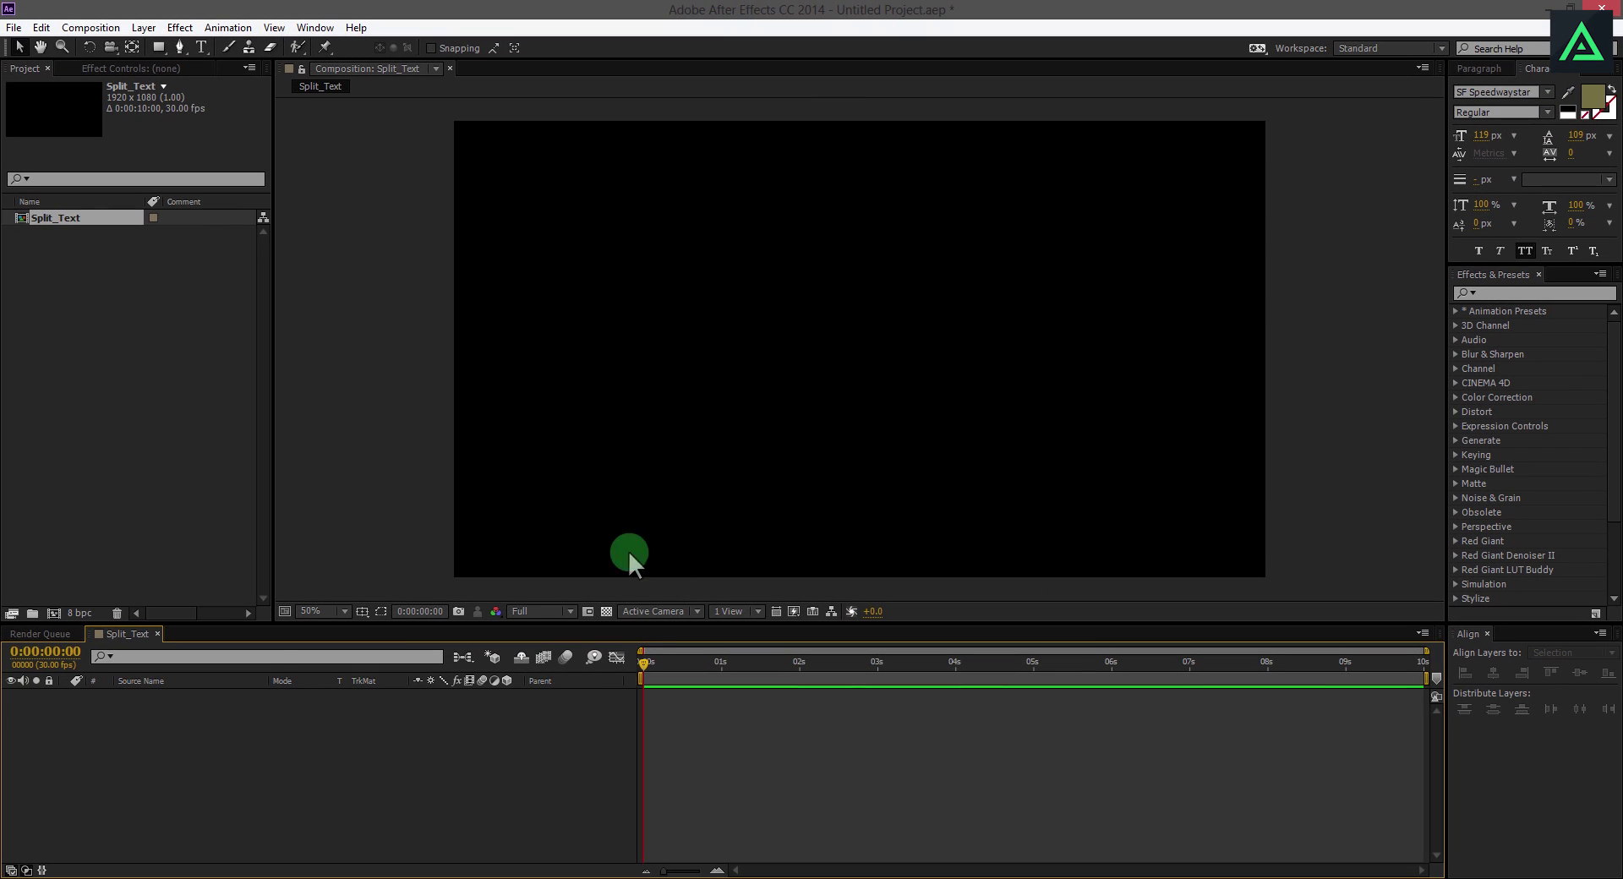
Add a 1920 x 1080 px solid named Background in pale green D4E0B2 to the composition
{"action": "right_click", "coordinate": [215, 737]}
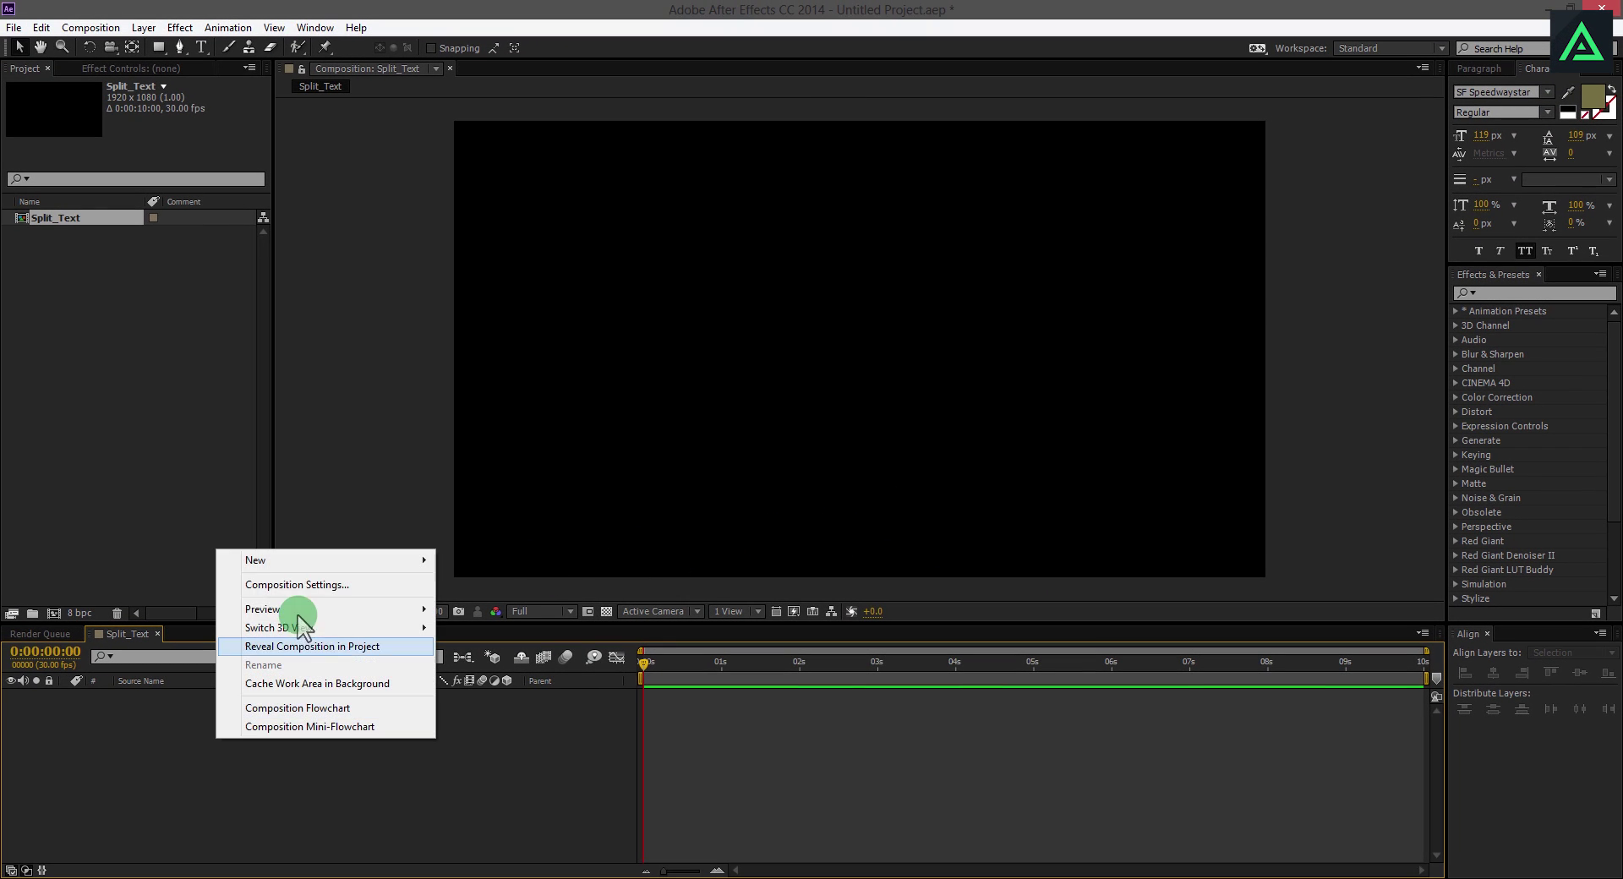
{"action": "left_click", "coordinate": [281, 559]}
{"action": "left_click", "coordinate": [517, 602]}
{"action": "type", "text": "Background"}
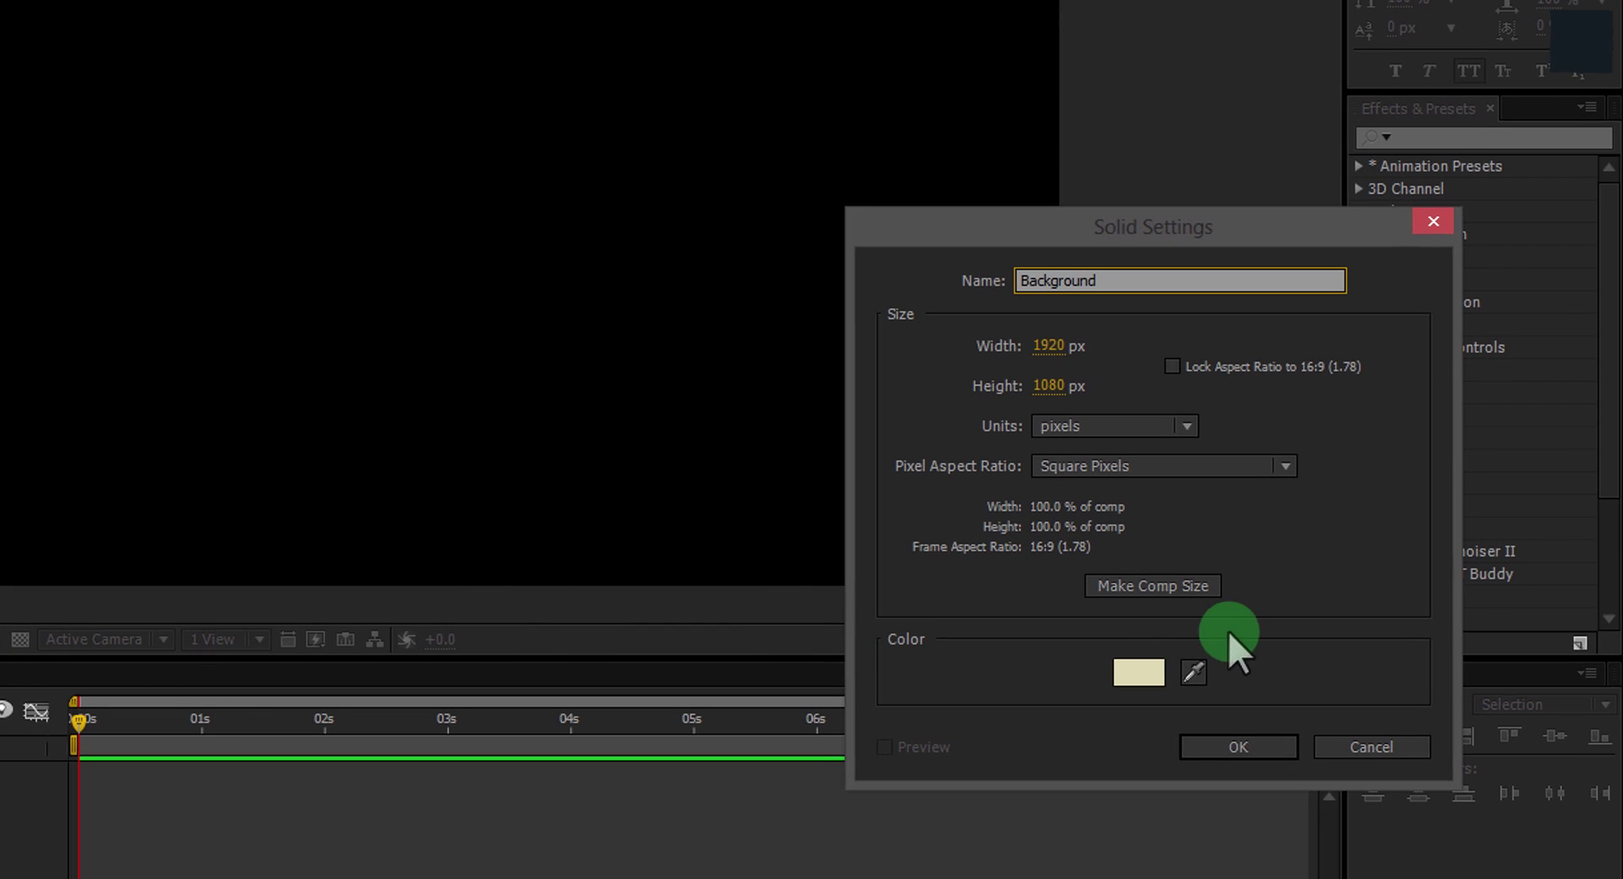
{"action": "left_click", "coordinate": [1139, 672]}
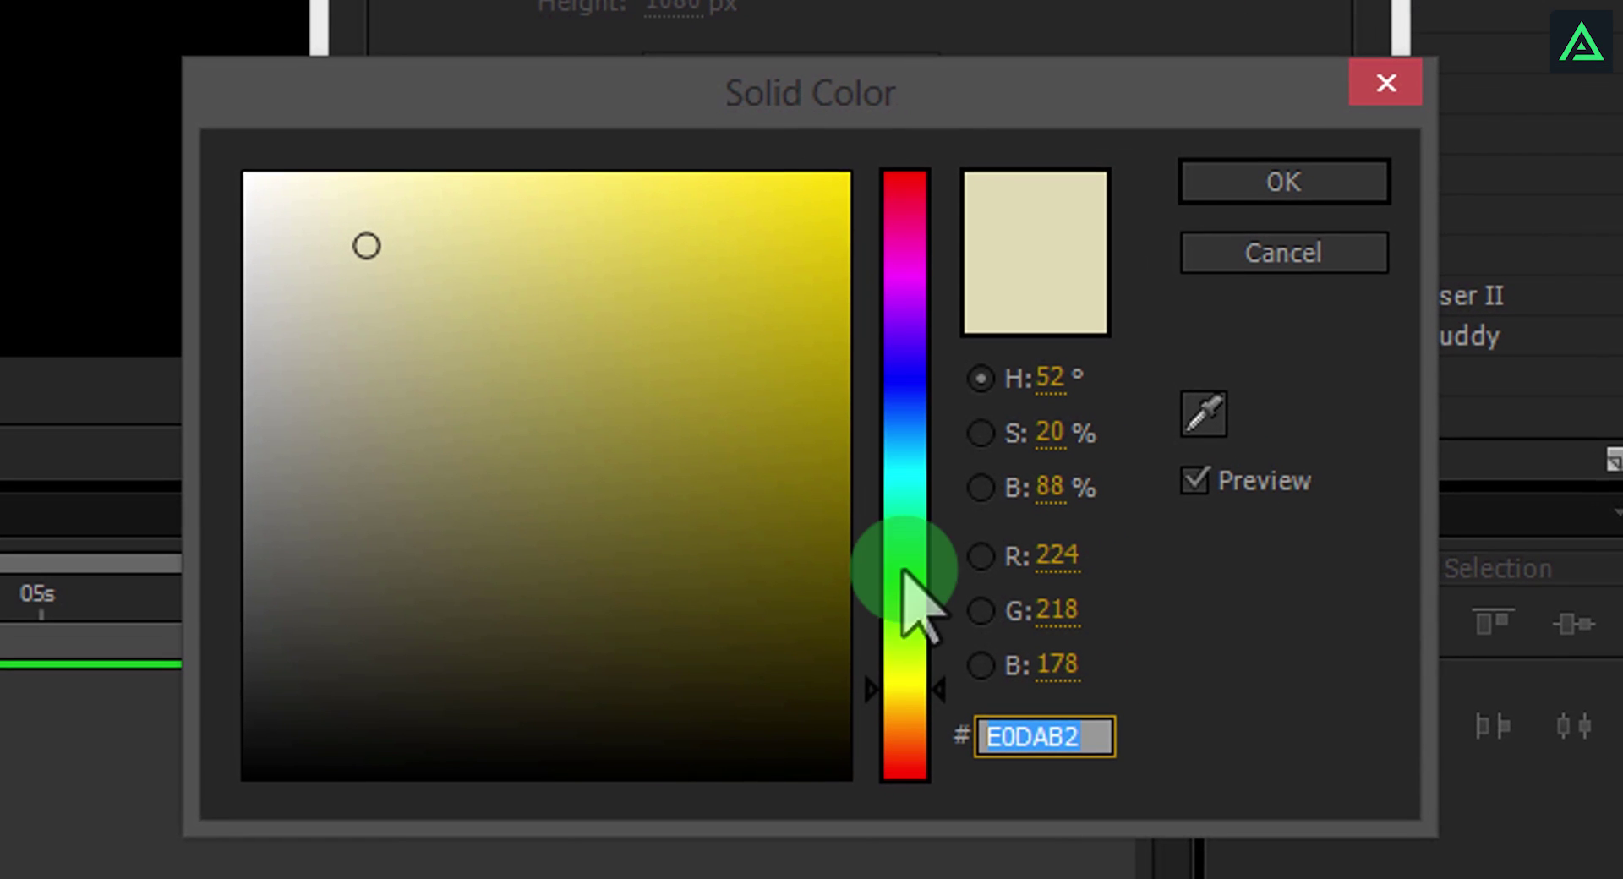
{"action": "left_click_drag", "start_coordinate": [915, 684], "coordinate": [899, 652]}
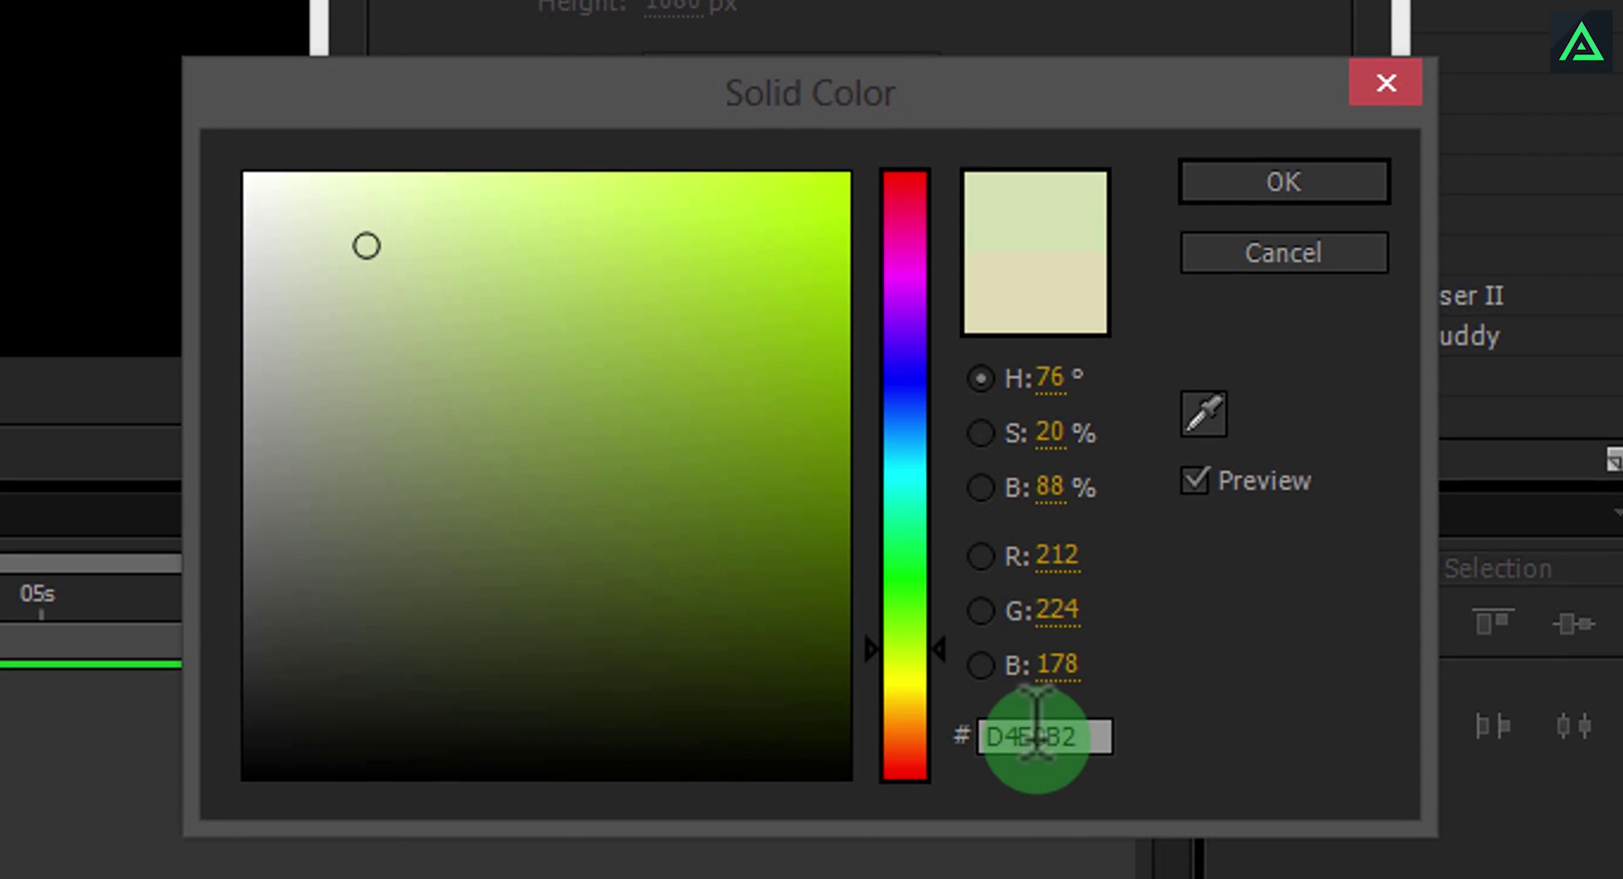
{"action": "left_click", "coordinate": [1243, 179]}
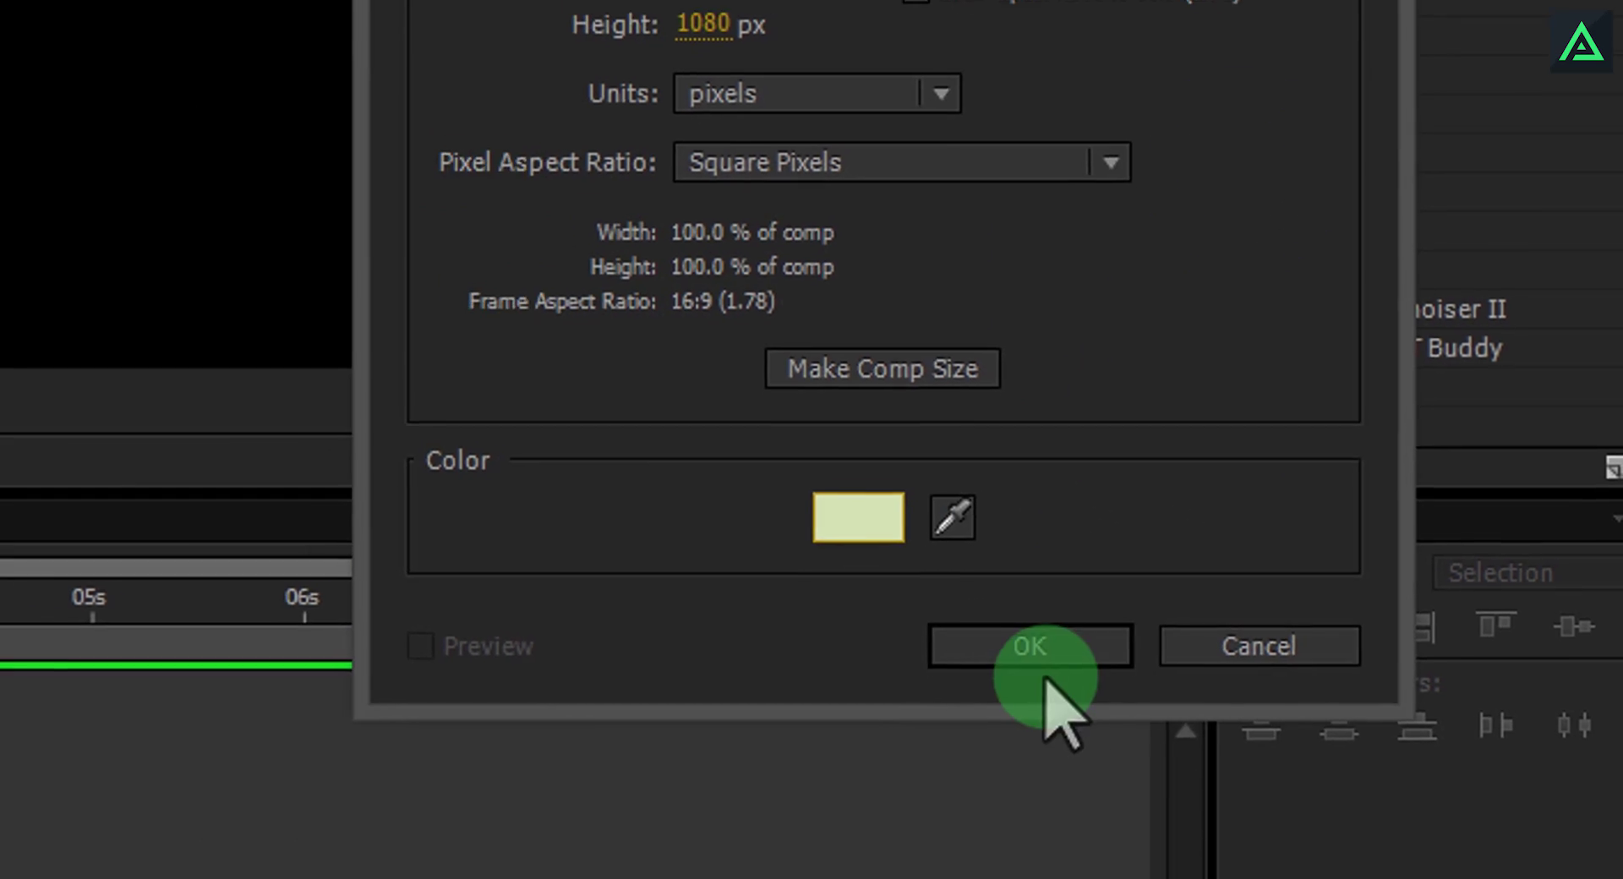
{"action": "left_click", "coordinate": [1148, 660]}
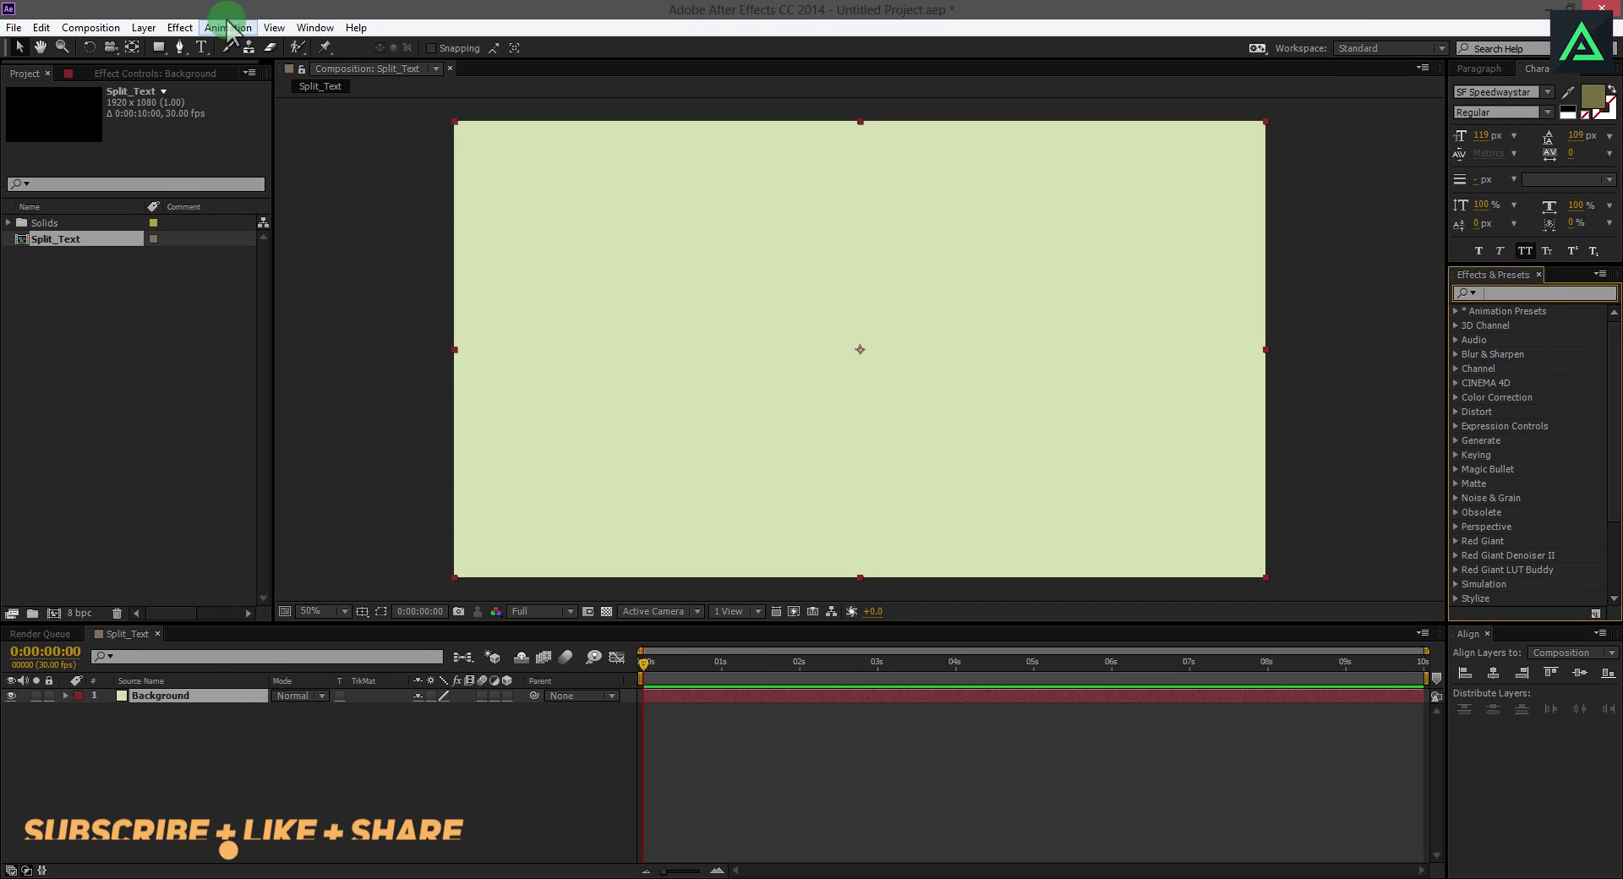
Find the Venetian Blinds effect by searching for "blind" and apply it to the Background layer
{"action": "left_click", "coordinate": [314, 28]}
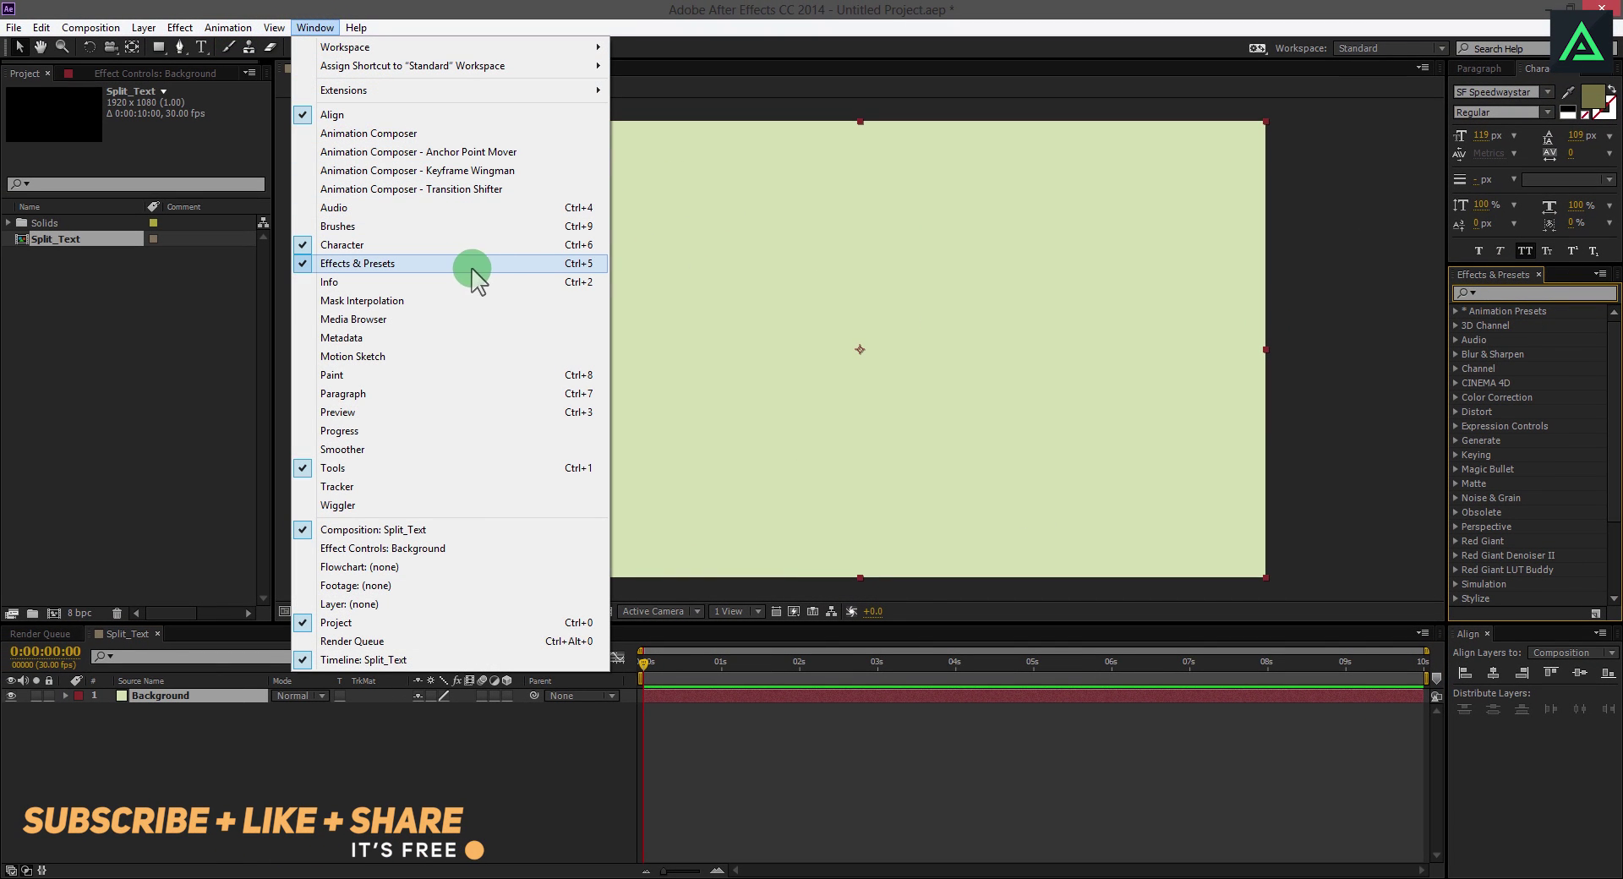
{"action": "left_click", "coordinate": [1489, 292]}
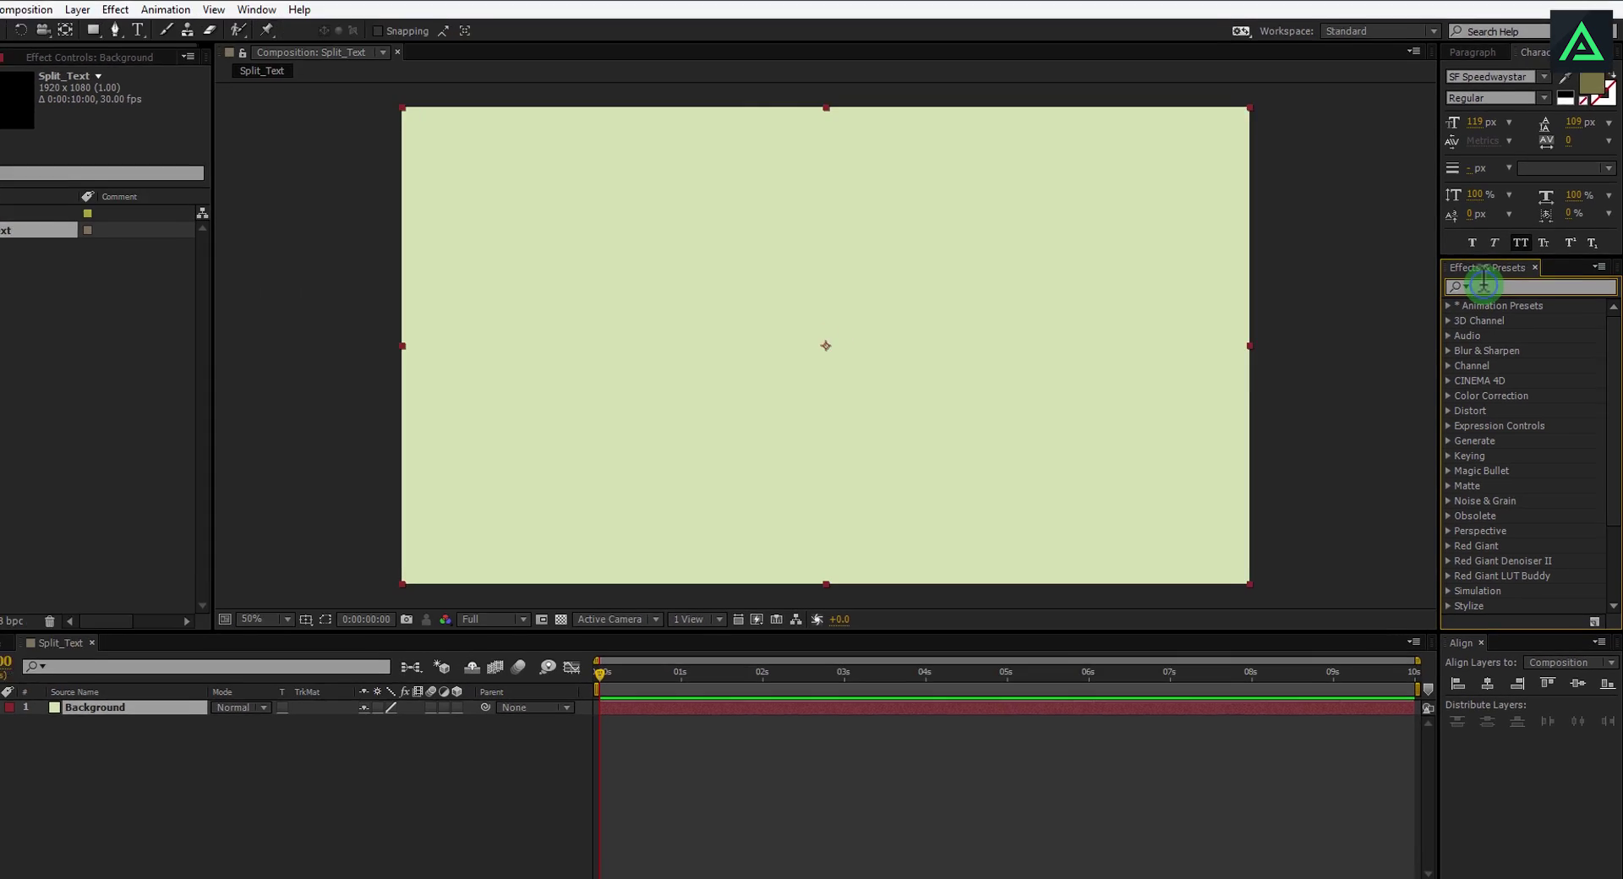
{"action": "type", "text": "blind"}
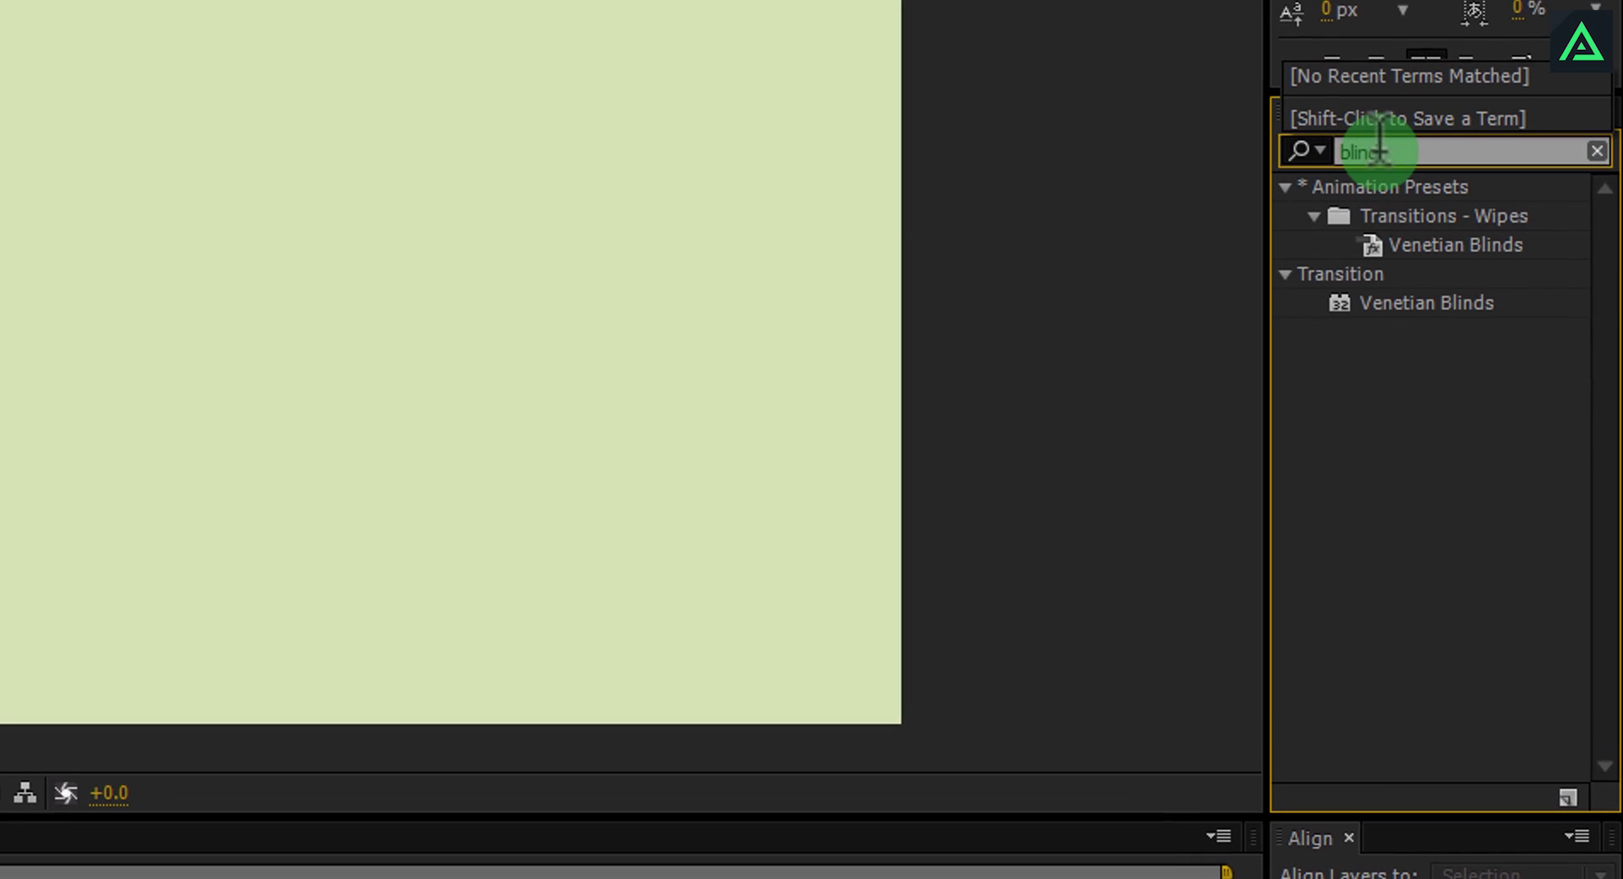
{"action": "left_click_drag", "start_coordinate": [1373, 308], "coordinate": [342, 677]}
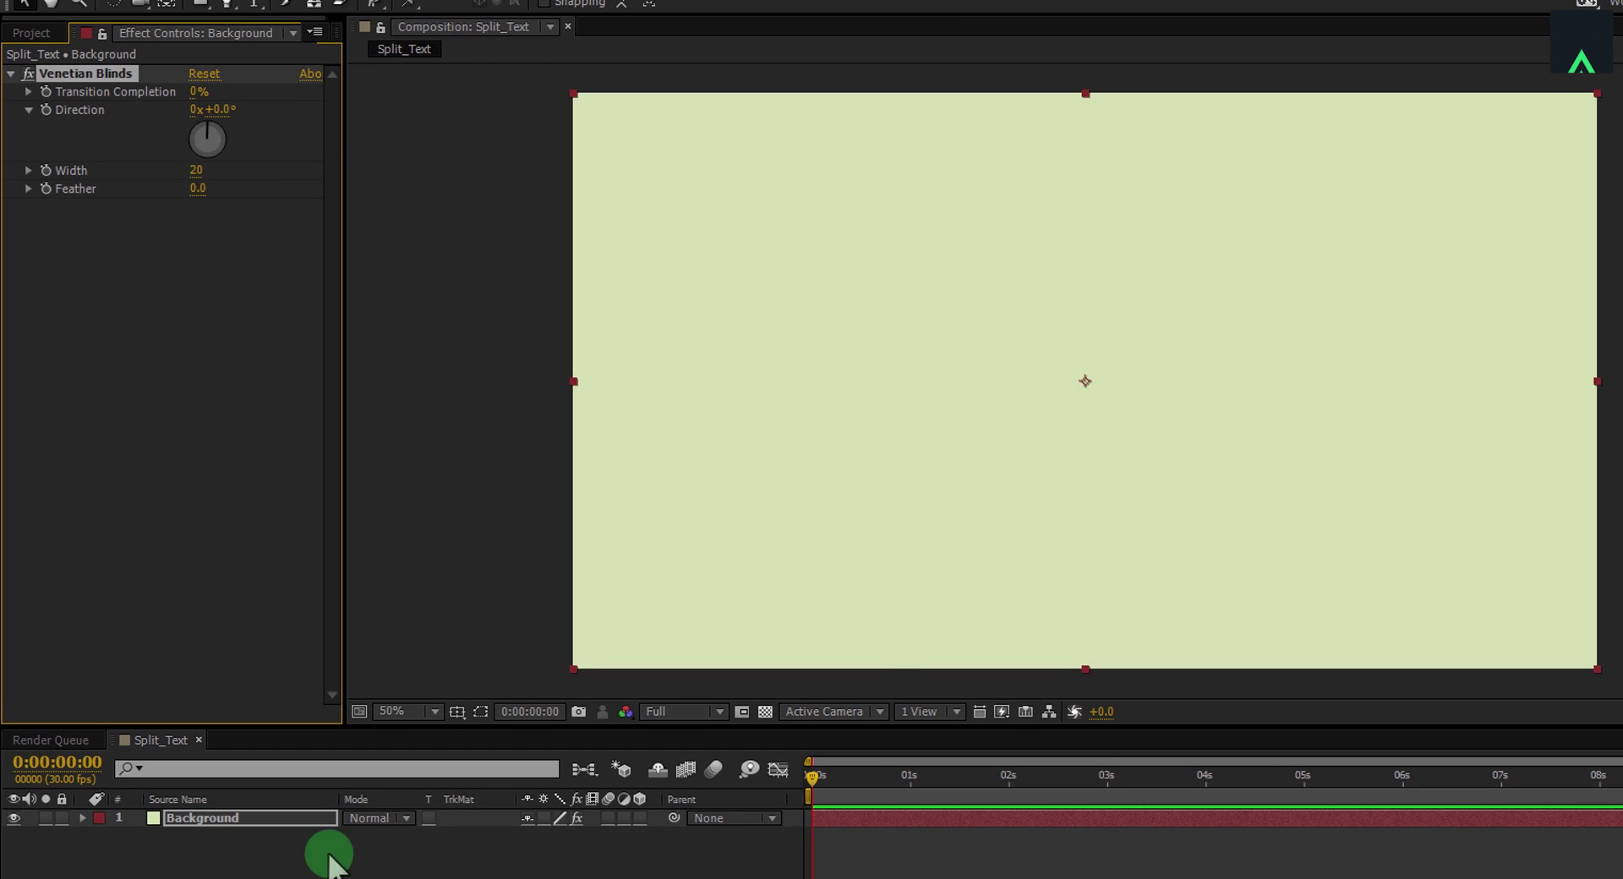
Set the Venetian Blinds Transition Completion on the Background layer to 6%
{"action": "left_click", "coordinate": [238, 820]}
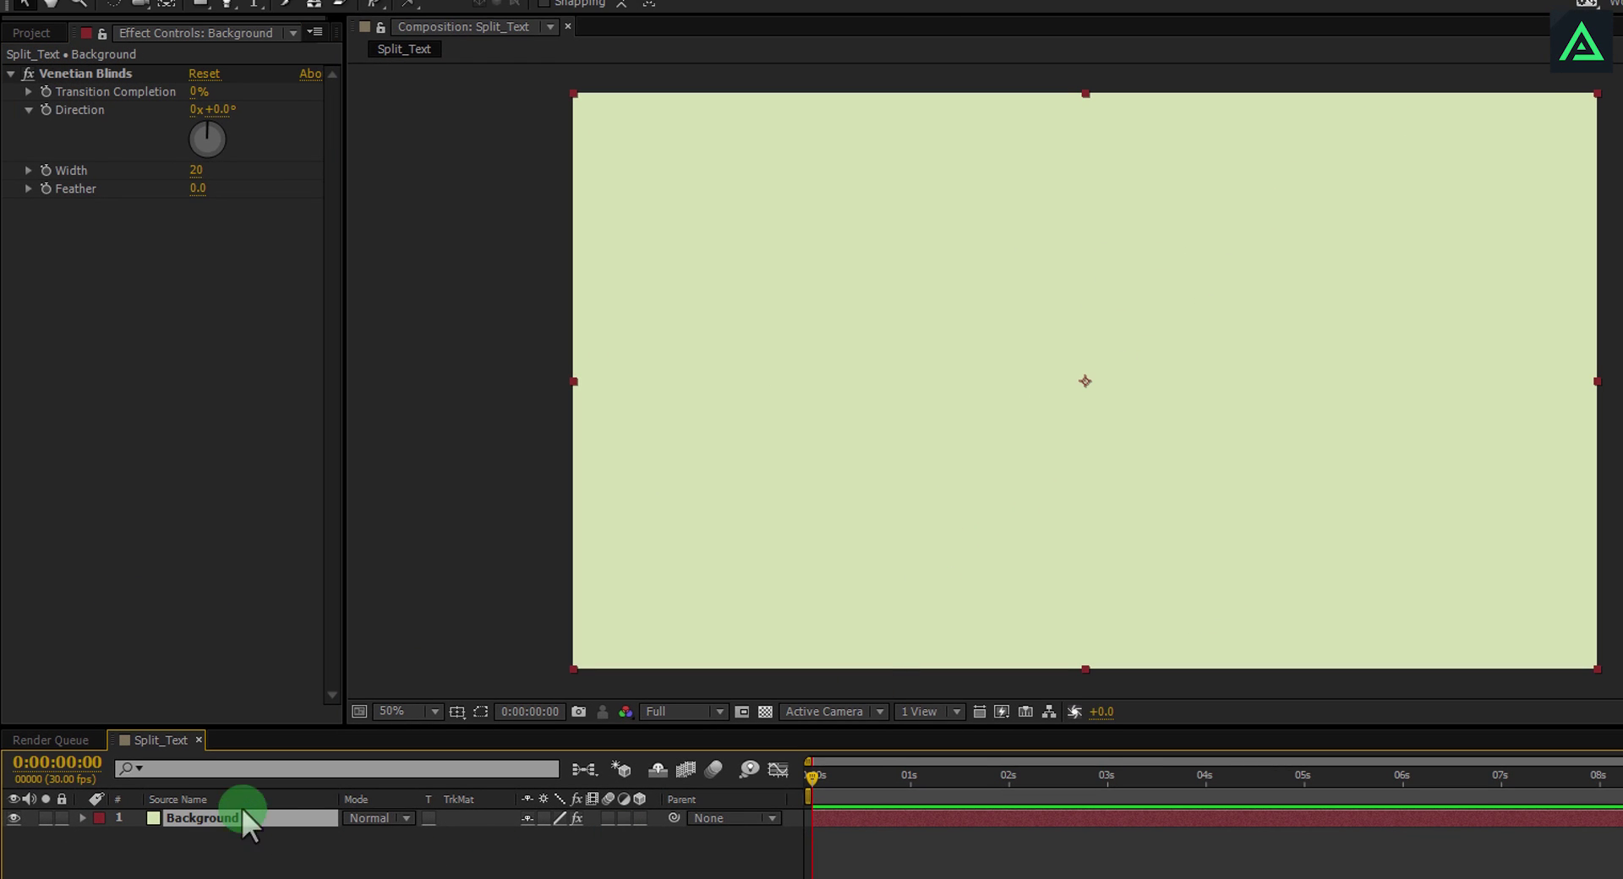
{"action": "left_click", "coordinate": [203, 95]}
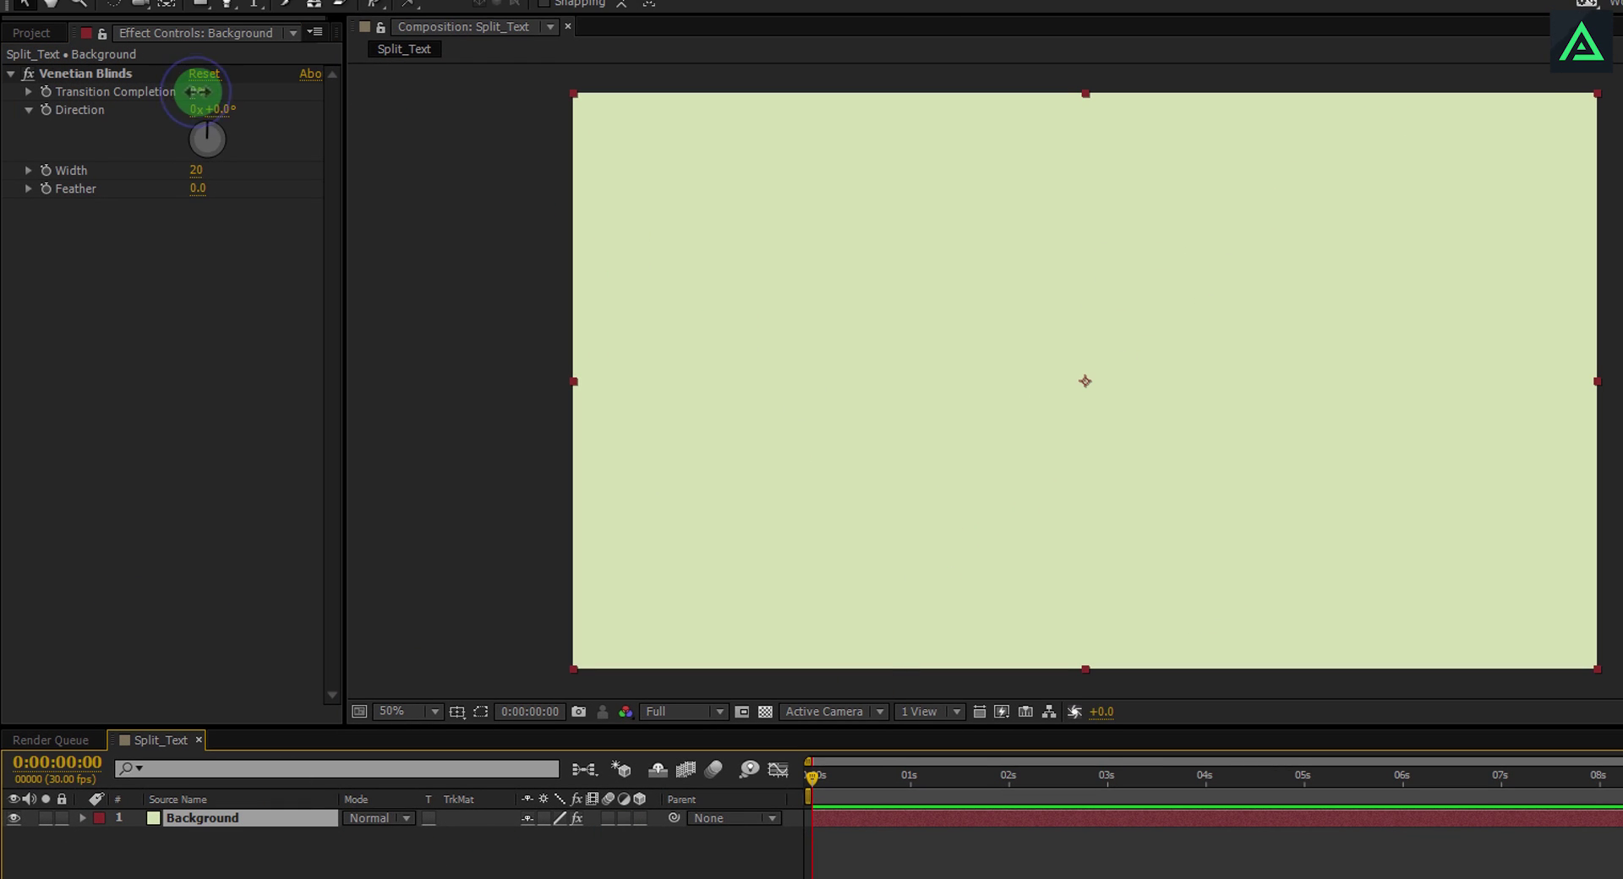
{"action": "left_click_drag", "start_coordinate": [202, 91], "coordinate": [202, 91]}
{"action": "scroll", "coordinate": [848, 221], "scroll_direction": "up", "scroll_amount": 2}
{"action": "scroll", "coordinate": [853, 223], "scroll_direction": "down", "scroll_amount": 2}
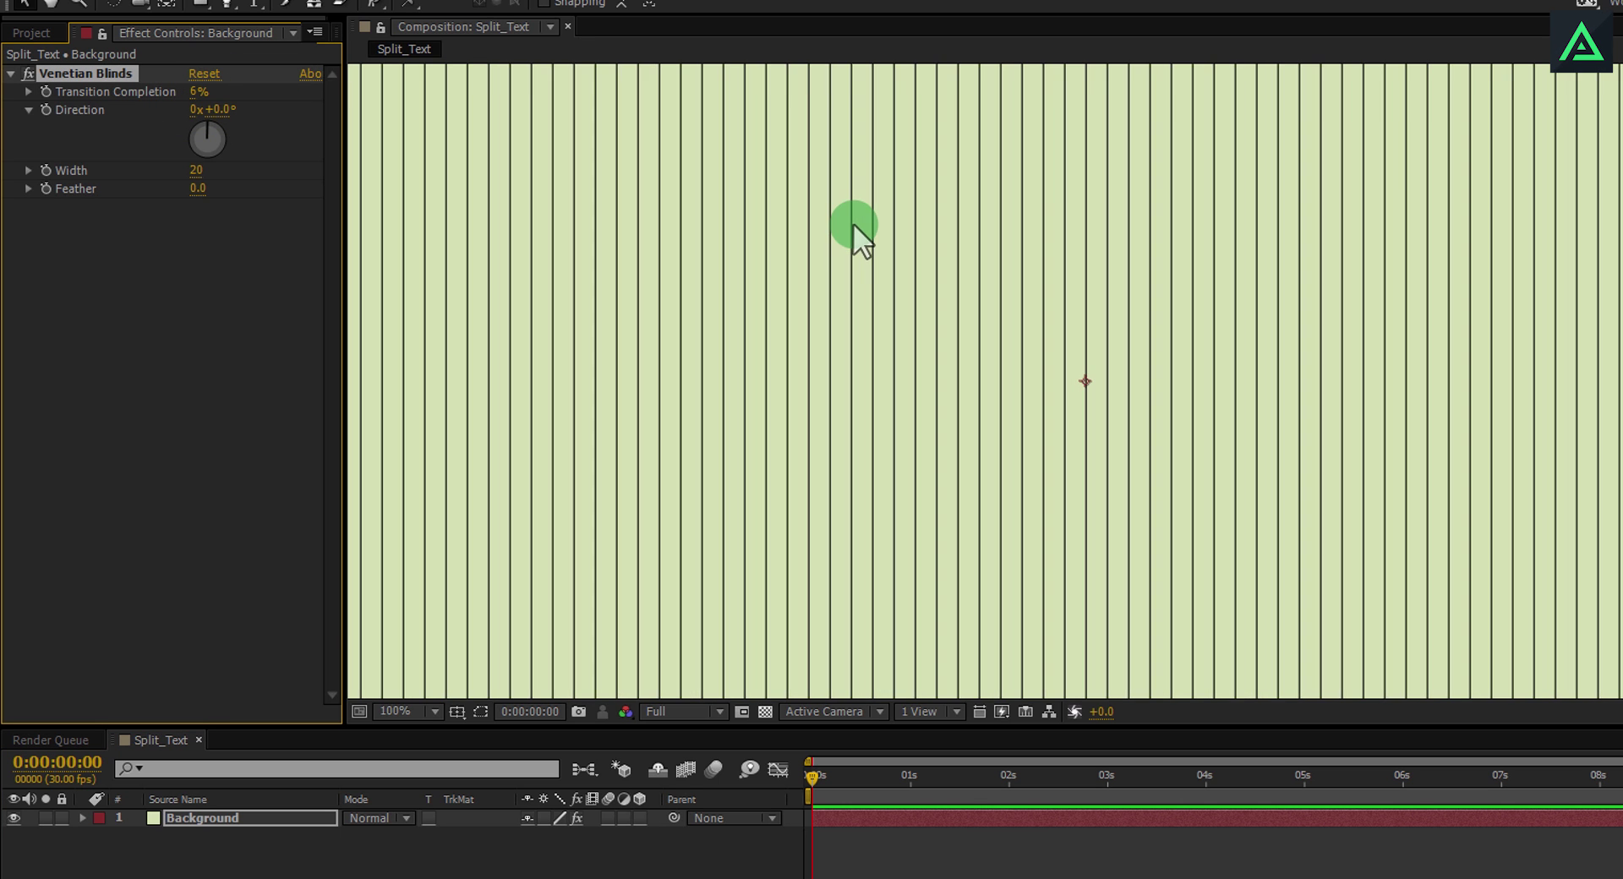
{"action": "left_click_drag", "start_coordinate": [854, 222], "coordinate": [698, 219]}
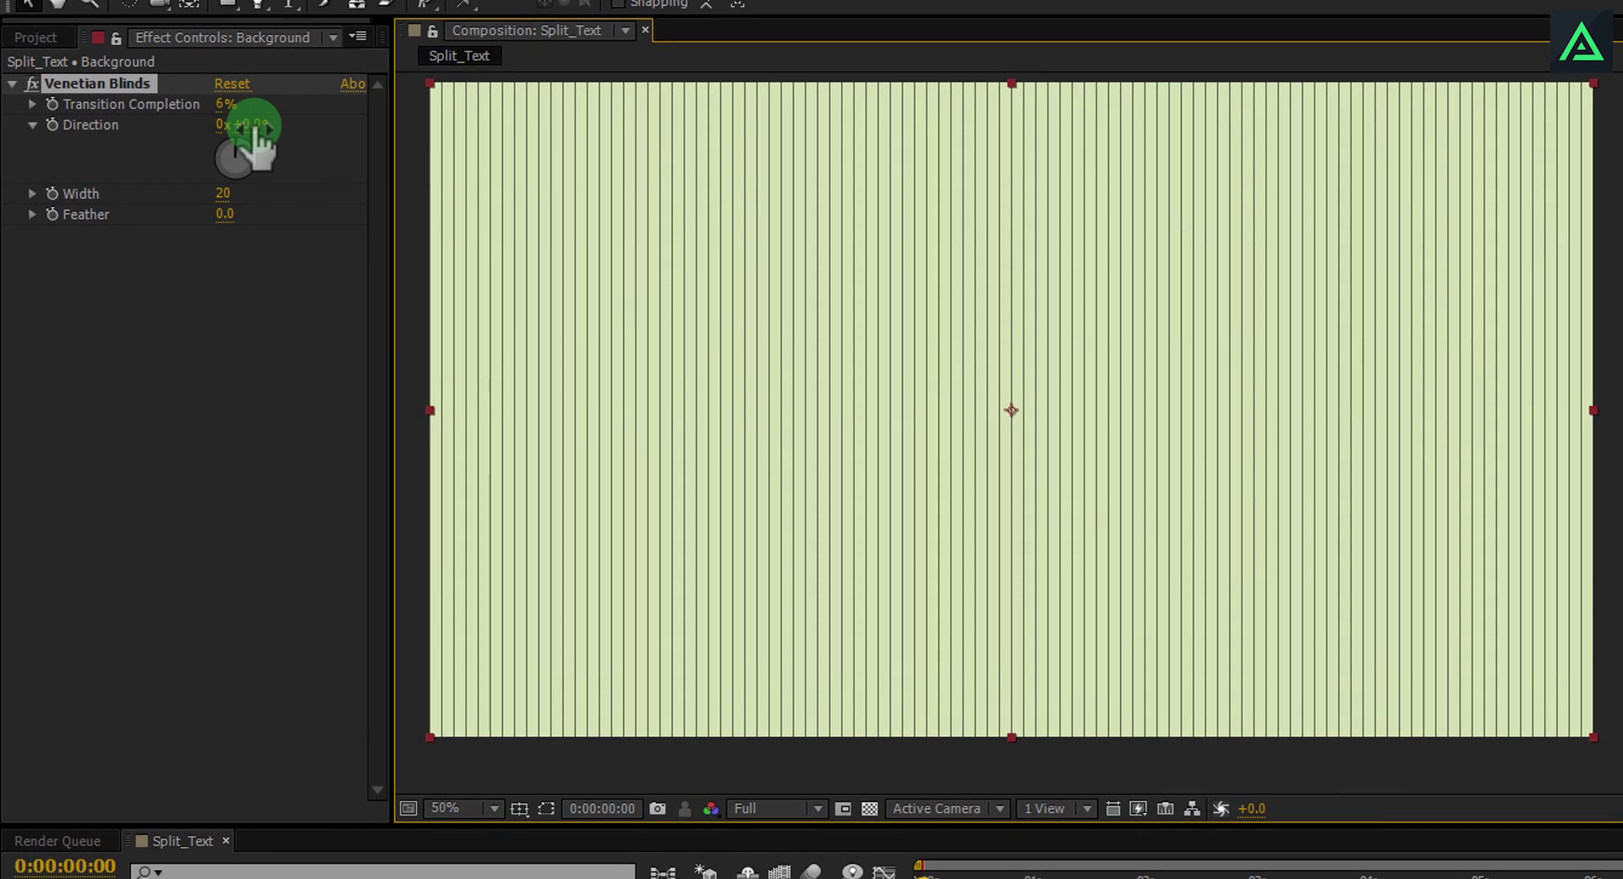
Set the Venetian Blinds Direction to 45° and the stripe Width to 10
{"action": "left_click", "coordinate": [255, 125]}
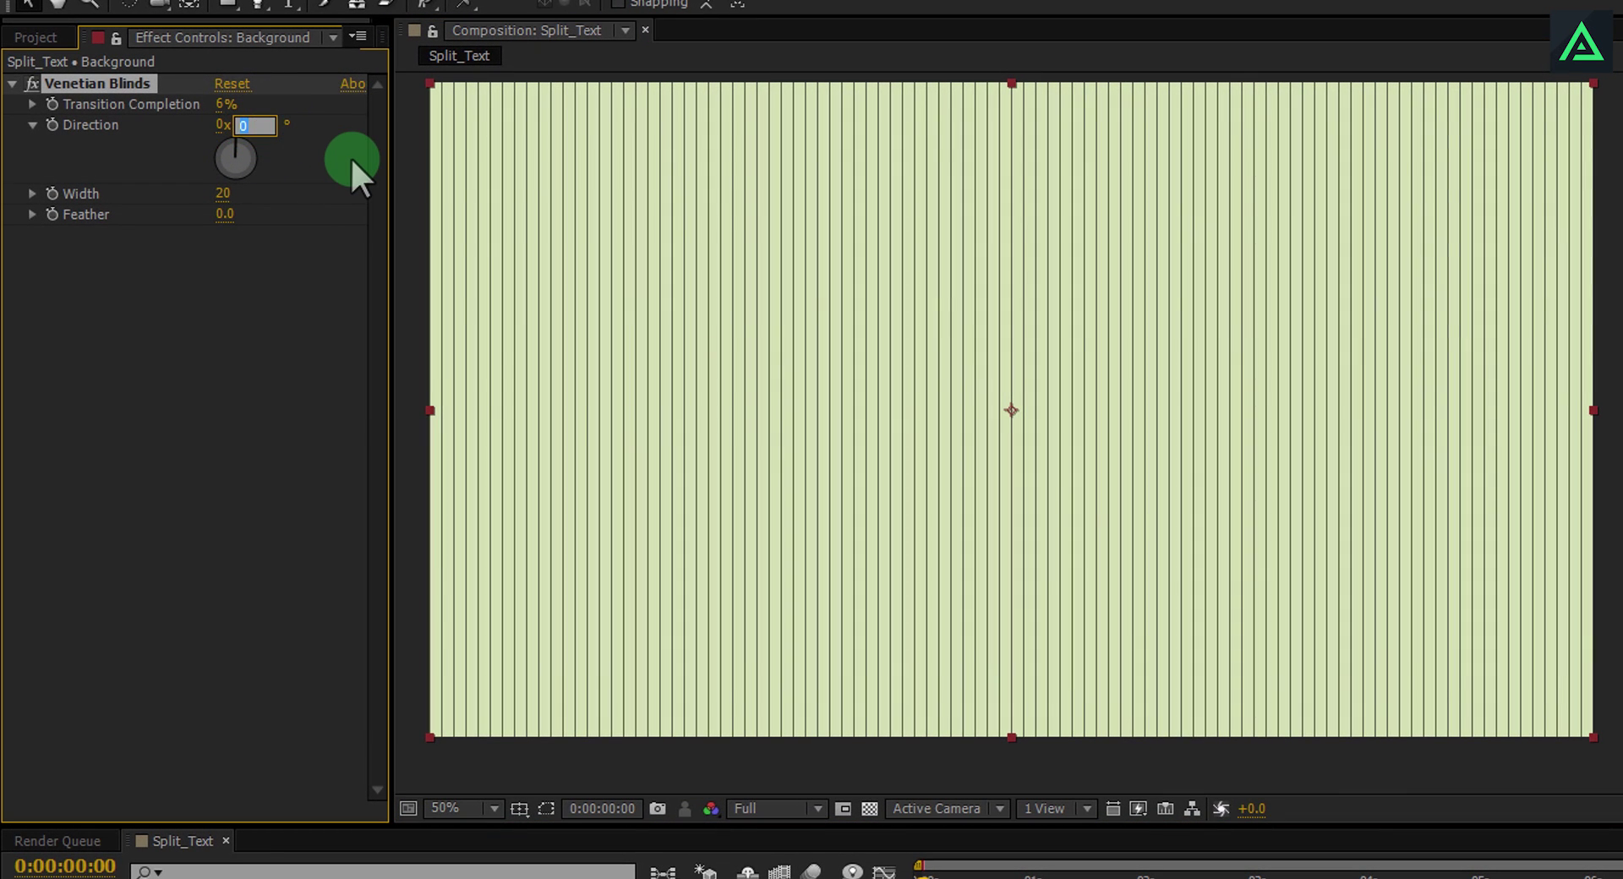
{"action": "type", "text": "45"}
{"action": "key", "text": "Return"}
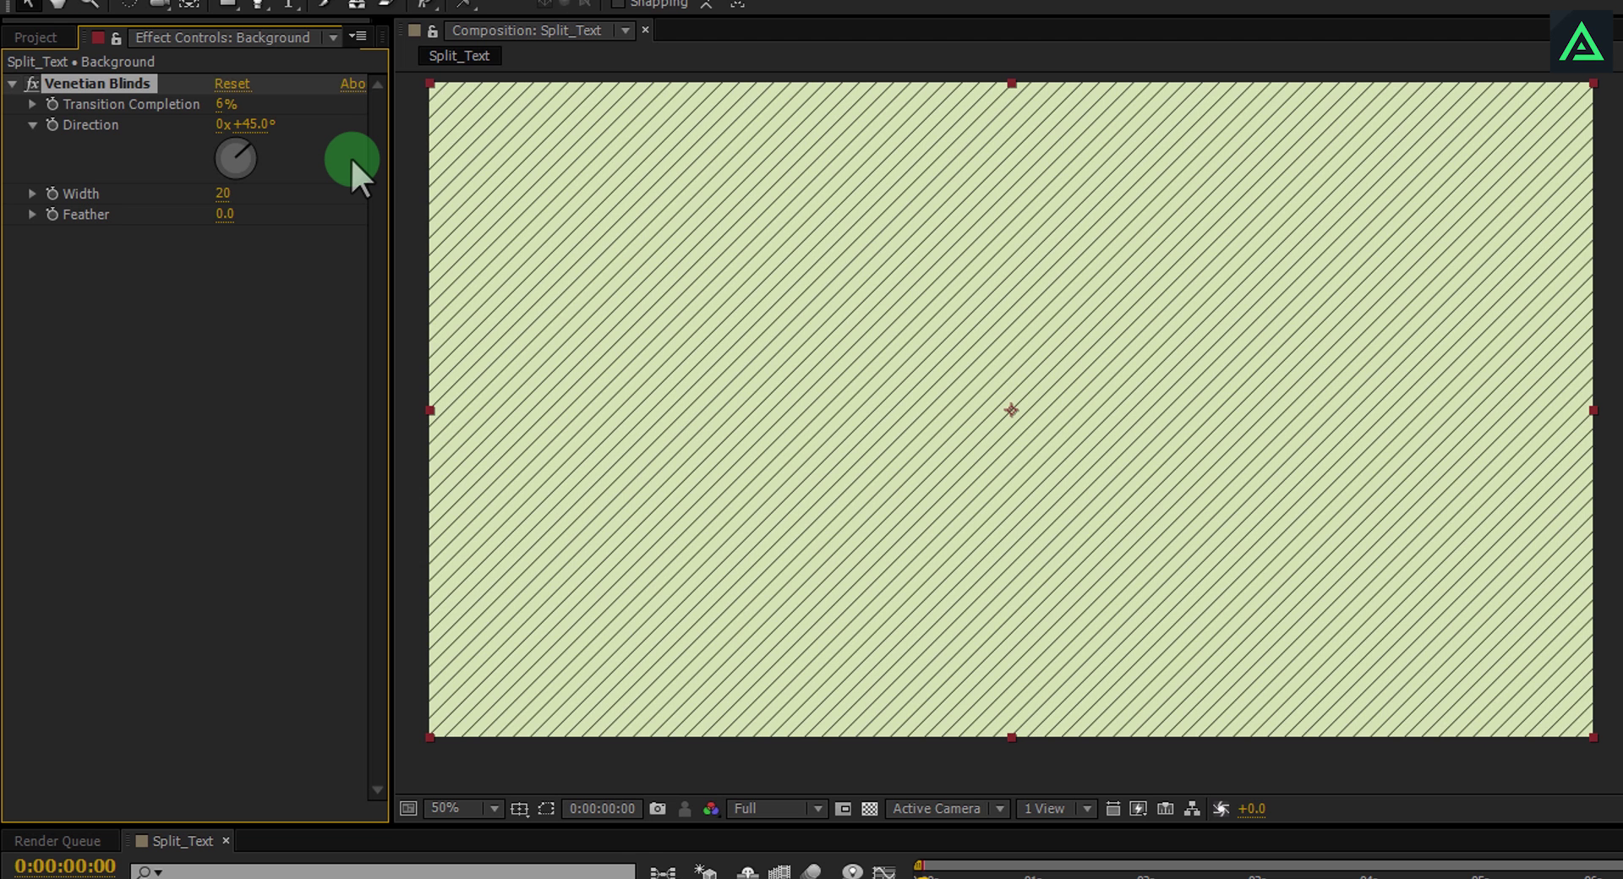
{"action": "left_click", "coordinate": [225, 196]}
{"action": "type", "text": "30"}
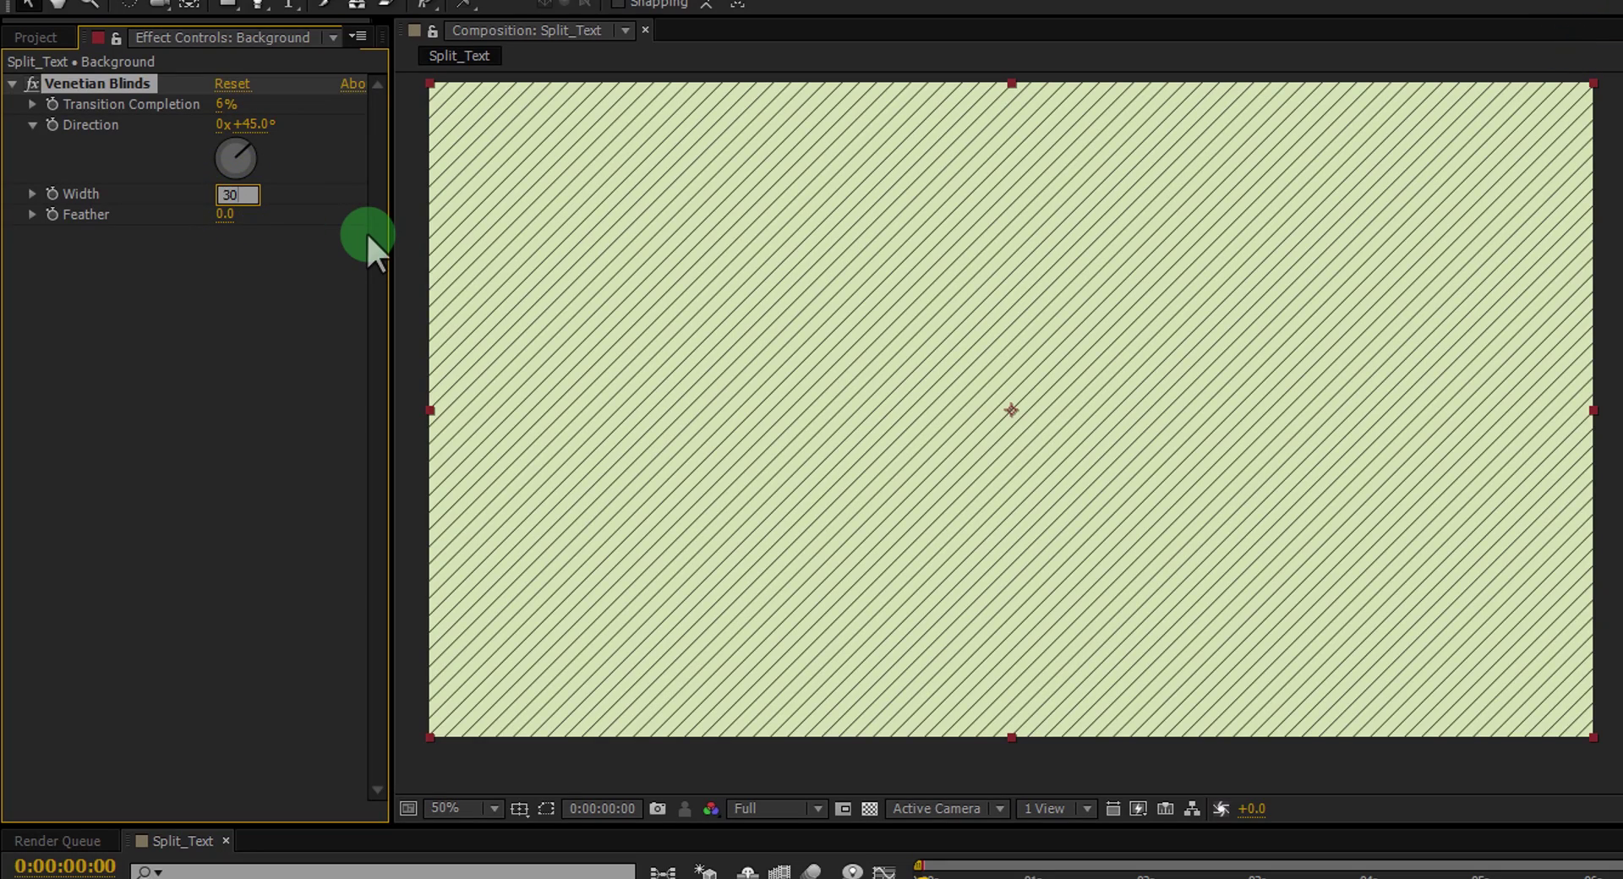
{"action": "key", "text": "Return"}
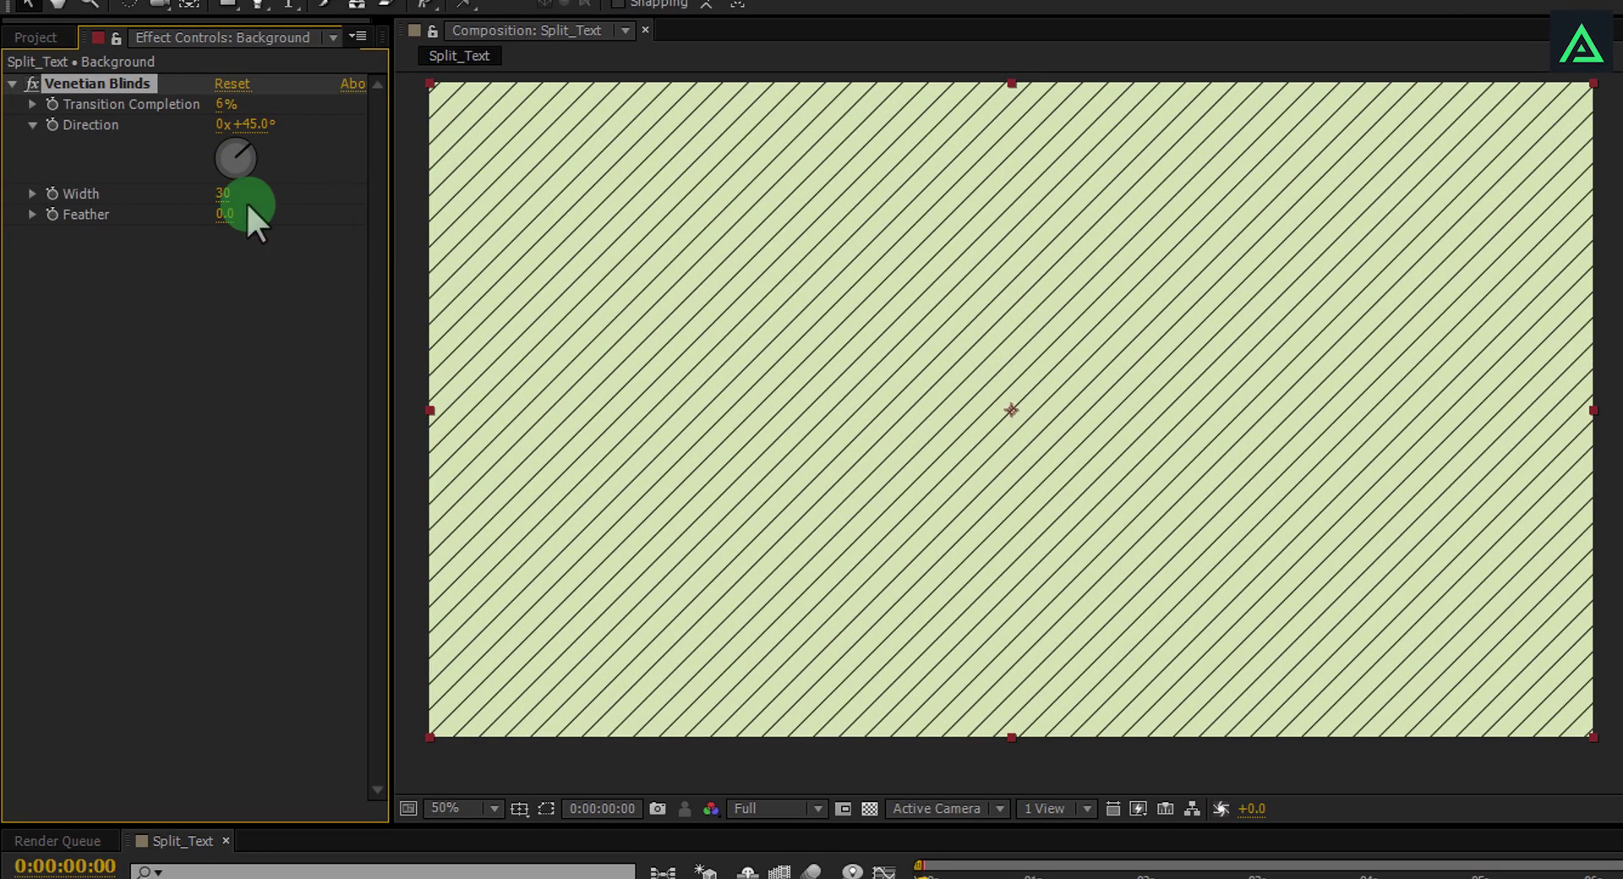
{"action": "left_click_drag", "start_coordinate": [227, 203], "coordinate": [202, 190]}
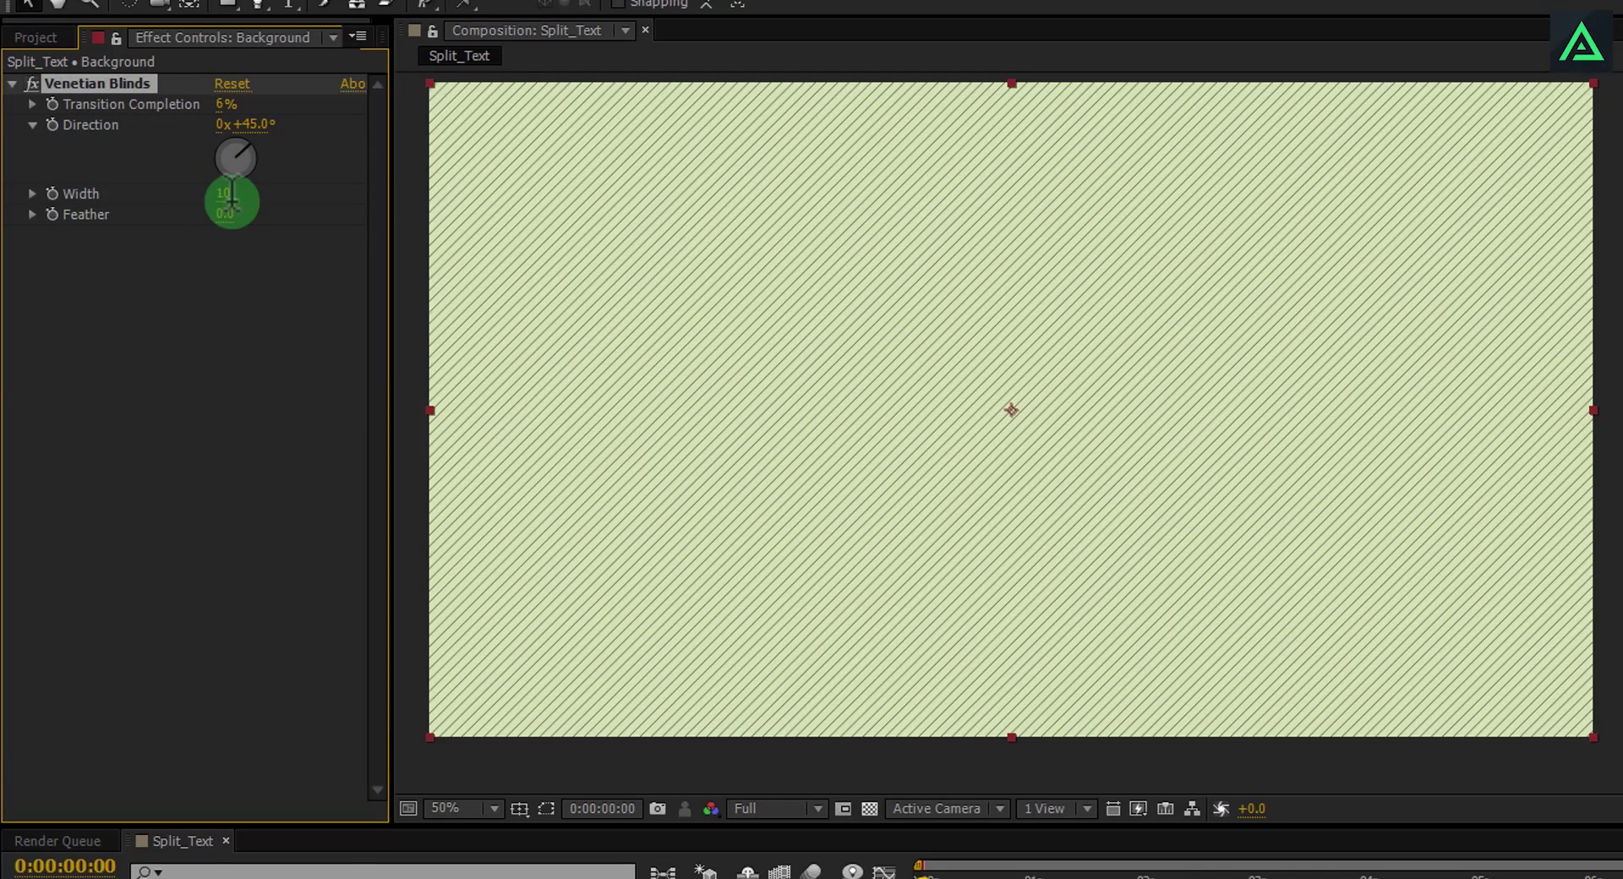
Examine the gaps between the diagonal stripes up close, with the transparency grid shown and hidden
{"action": "left_click_drag", "start_coordinate": [876, 300], "coordinate": [949, 315]}
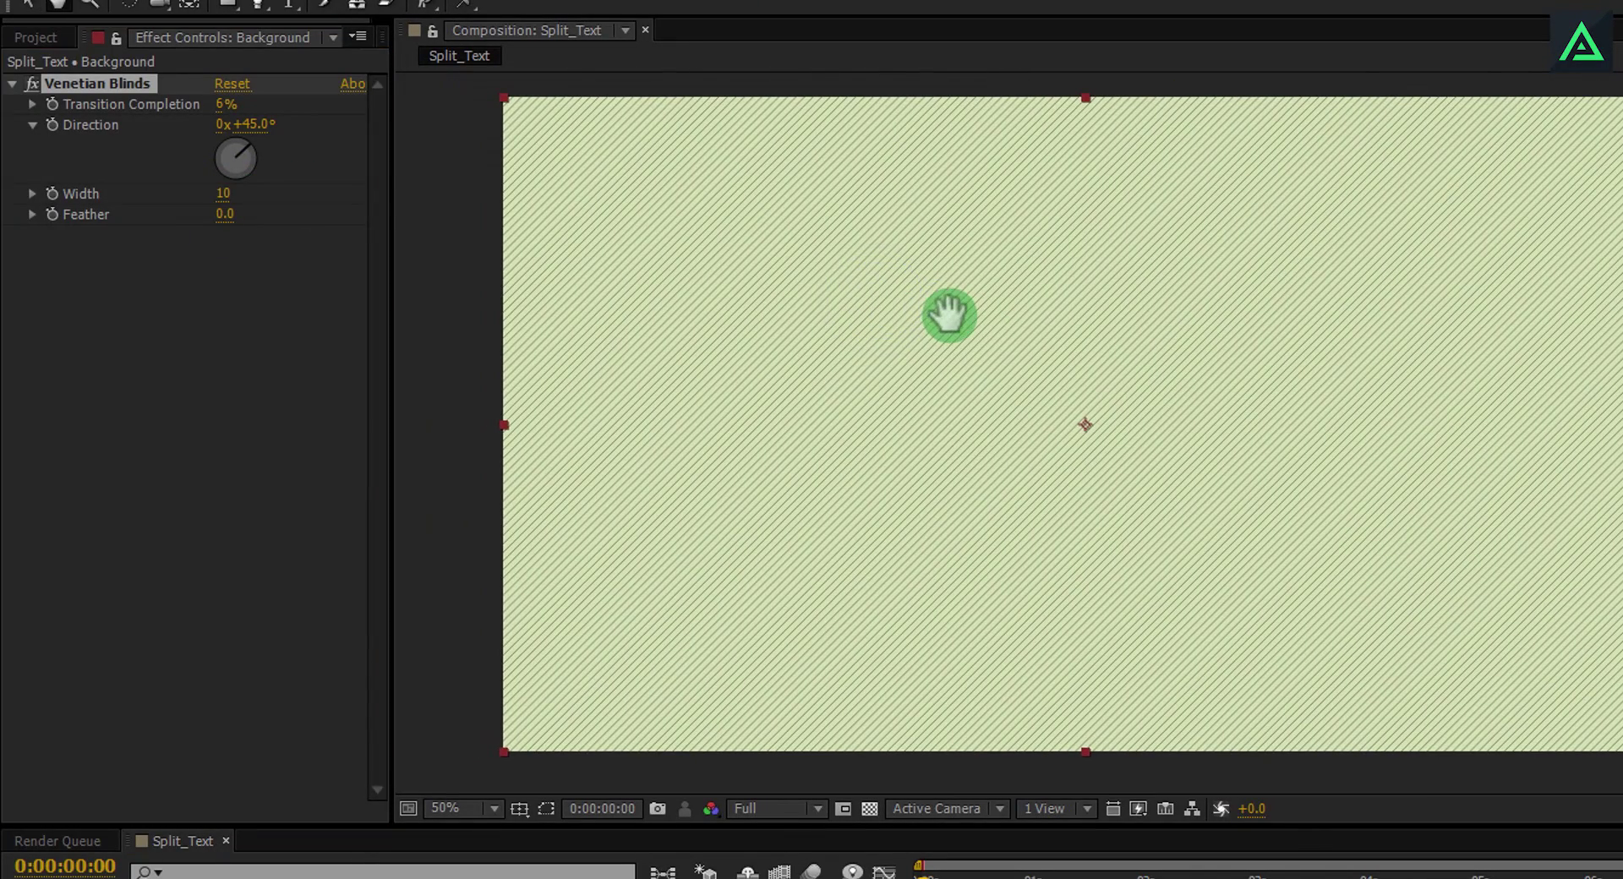
{"action": "left_click", "coordinate": [870, 808]}
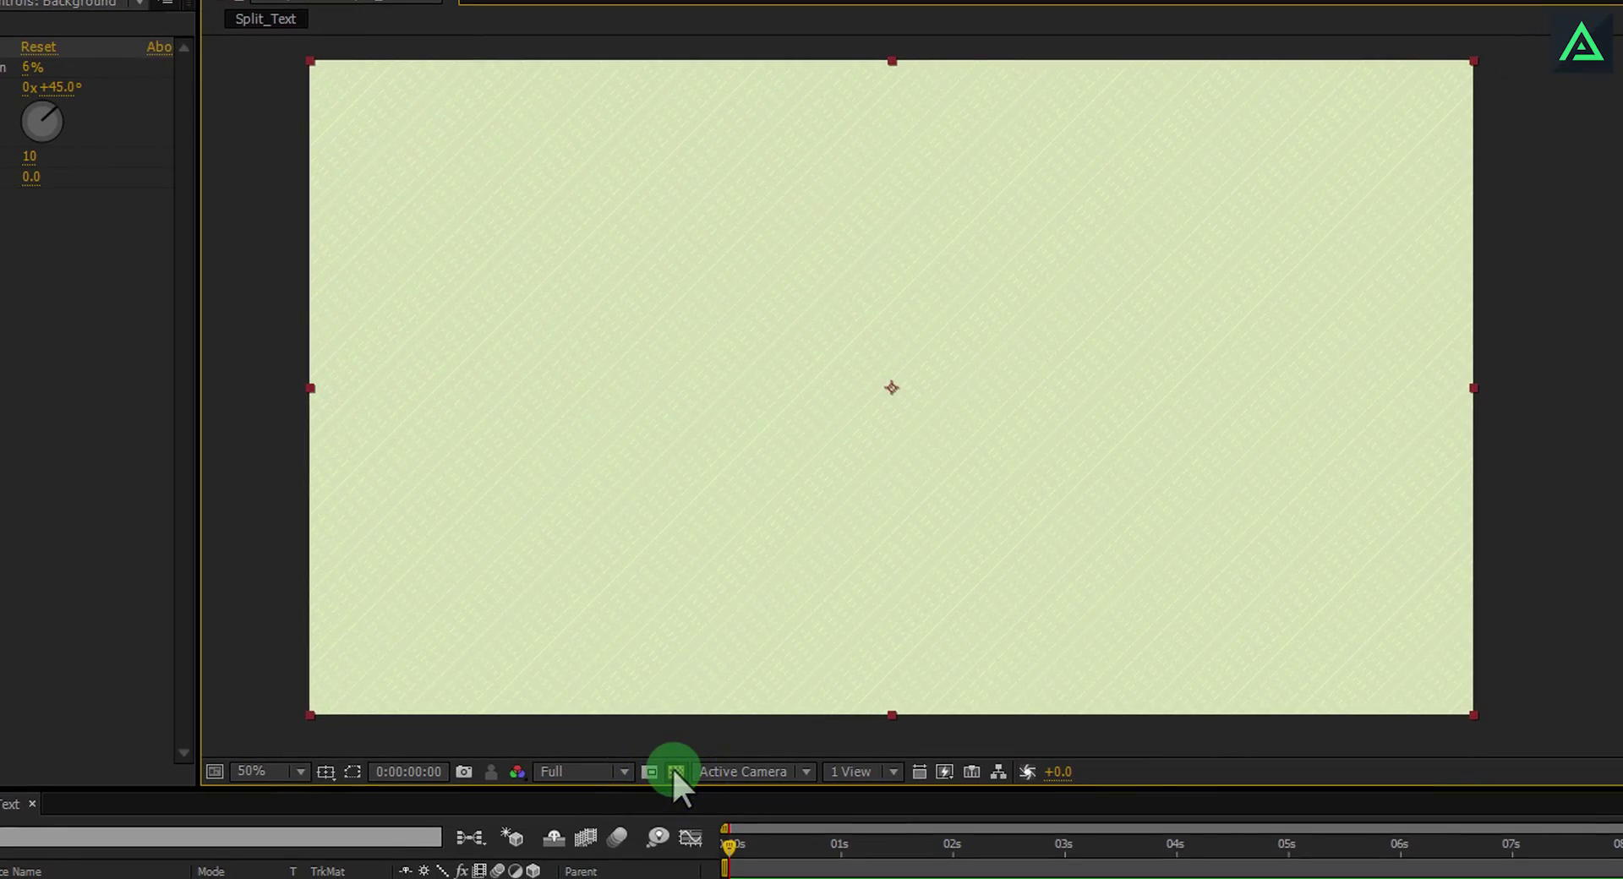
{"action": "left_click", "coordinate": [674, 770]}
{"action": "left_click", "coordinate": [674, 770]}
{"action": "left_click", "coordinate": [673, 770]}
{"action": "scroll", "coordinate": [720, 528], "scroll_direction": "up", "scroll_amount": 1}
{"action": "scroll", "coordinate": [719, 526], "scroll_direction": "up", "scroll_amount": 5}
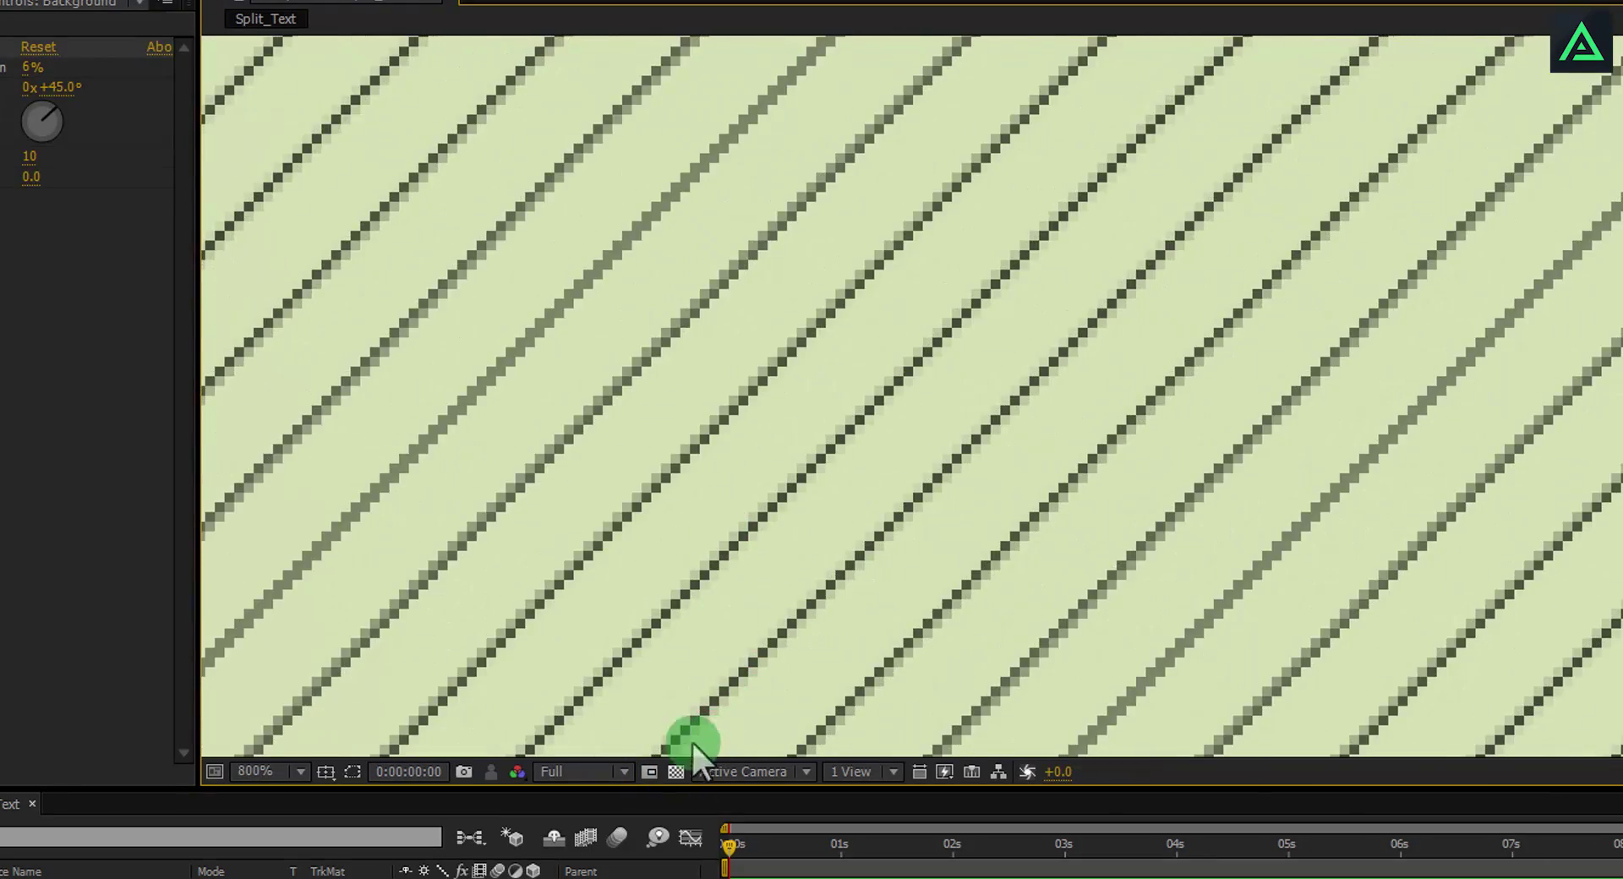
{"action": "left_click", "coordinate": [675, 772]}
{"action": "left_click", "coordinate": [675, 772]}
{"action": "scroll", "coordinate": [725, 507], "scroll_direction": "down", "scroll_amount": 8}
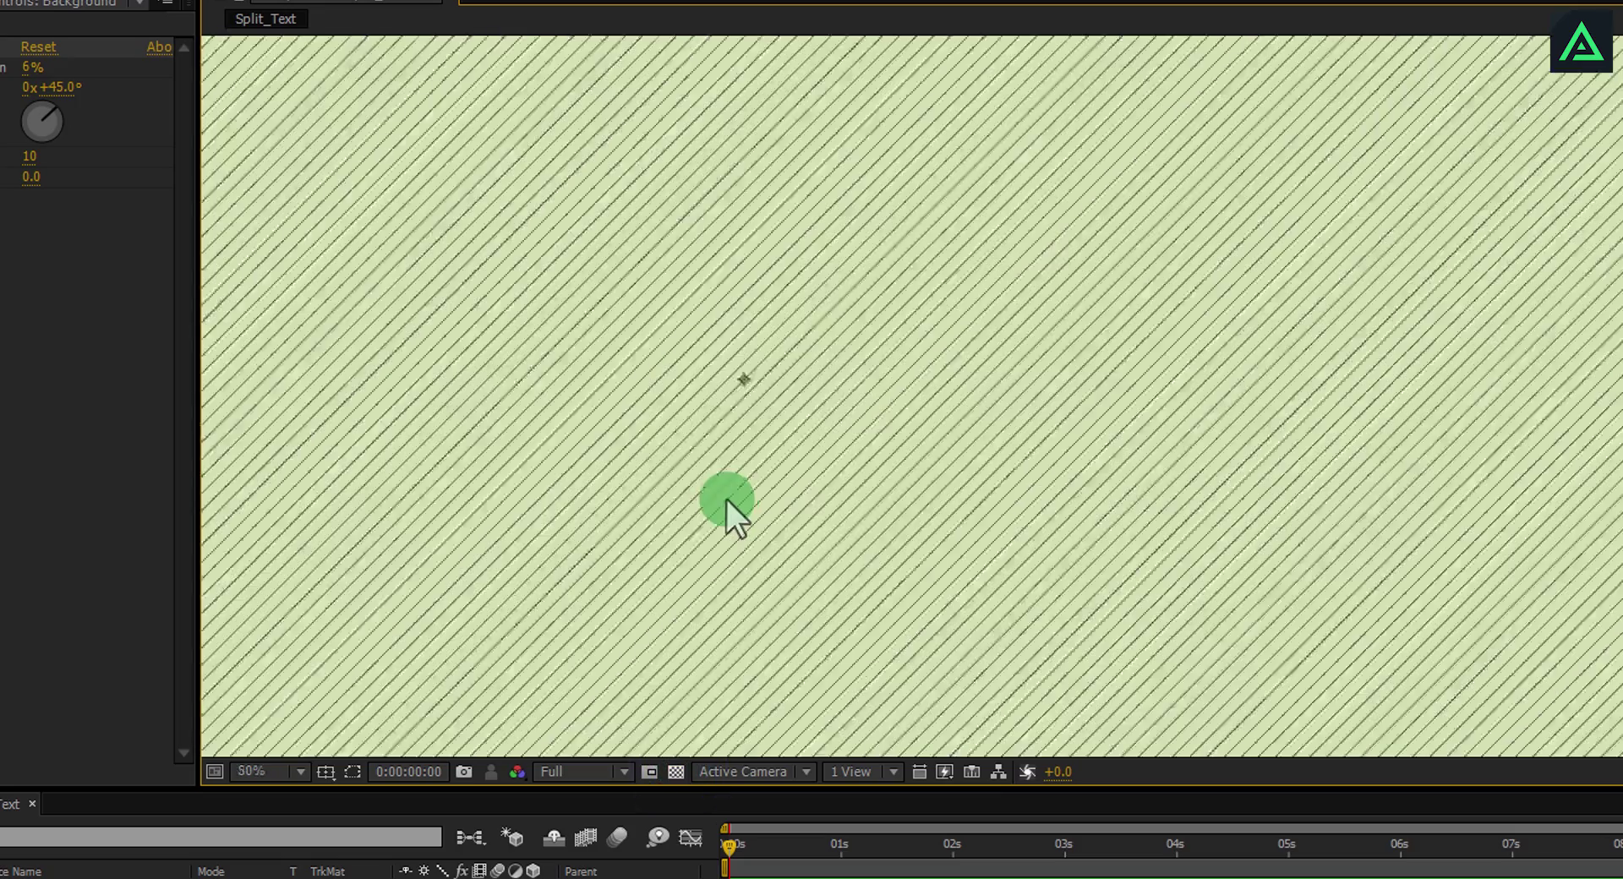
{"action": "scroll", "coordinate": [727, 500], "scroll_direction": "down", "scroll_amount": 1}
{"action": "scroll", "coordinate": [727, 499], "scroll_direction": "up", "scroll_amount": 1}
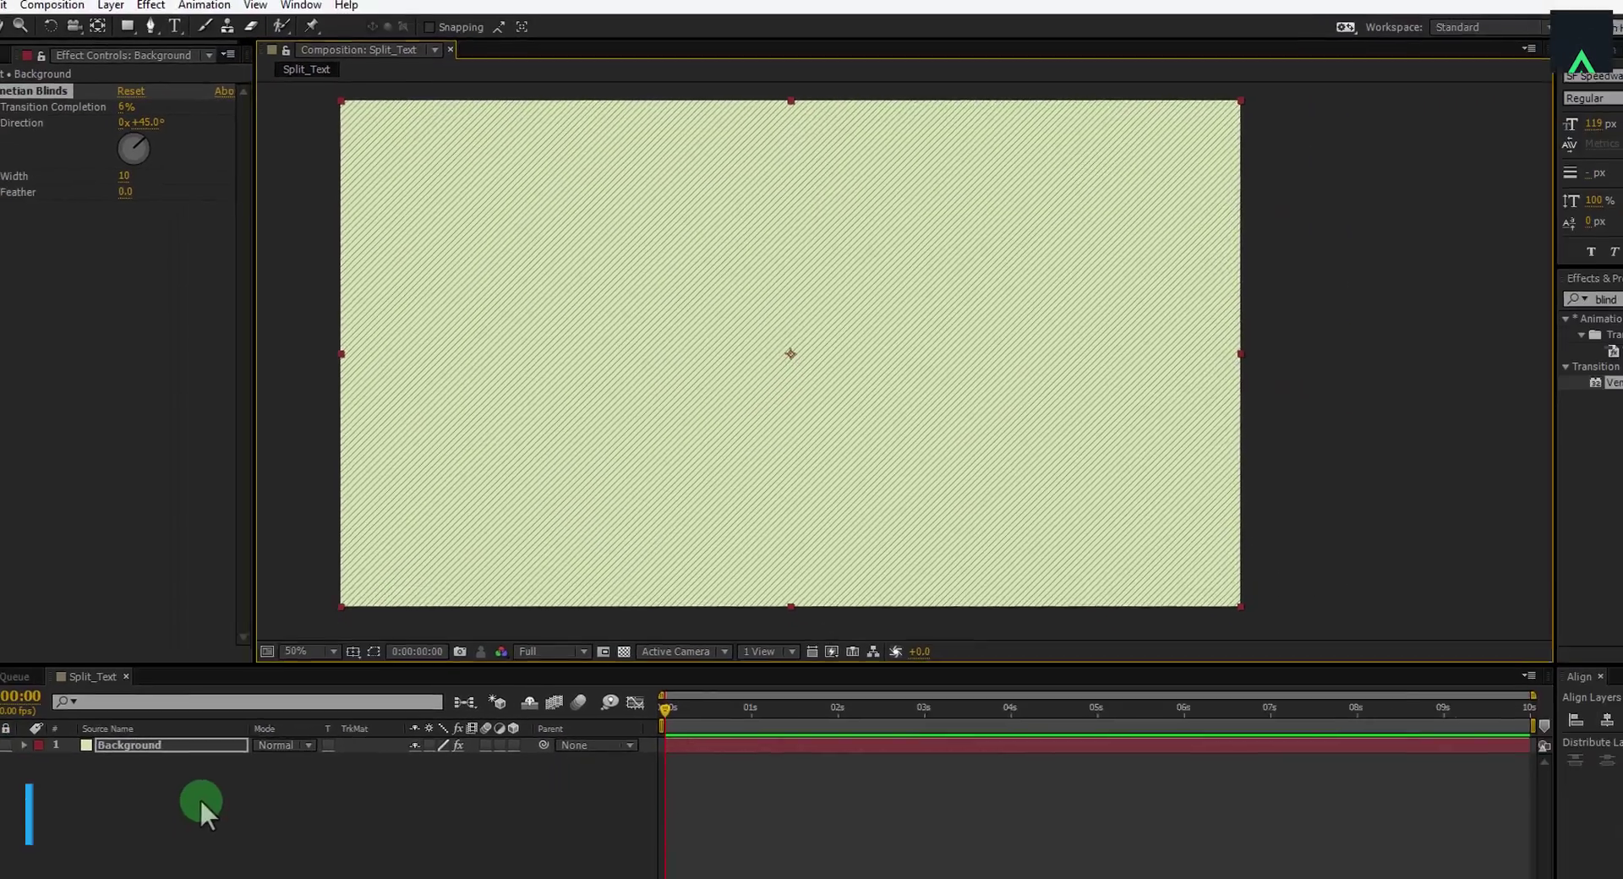
Add a second solid in gray-green B4BF98 and place it beneath the Background layer
{"action": "right_click", "coordinate": [199, 798]}
{"action": "mouse_move", "coordinate": [289, 604]}
{"action": "left_click", "coordinate": [505, 650]}
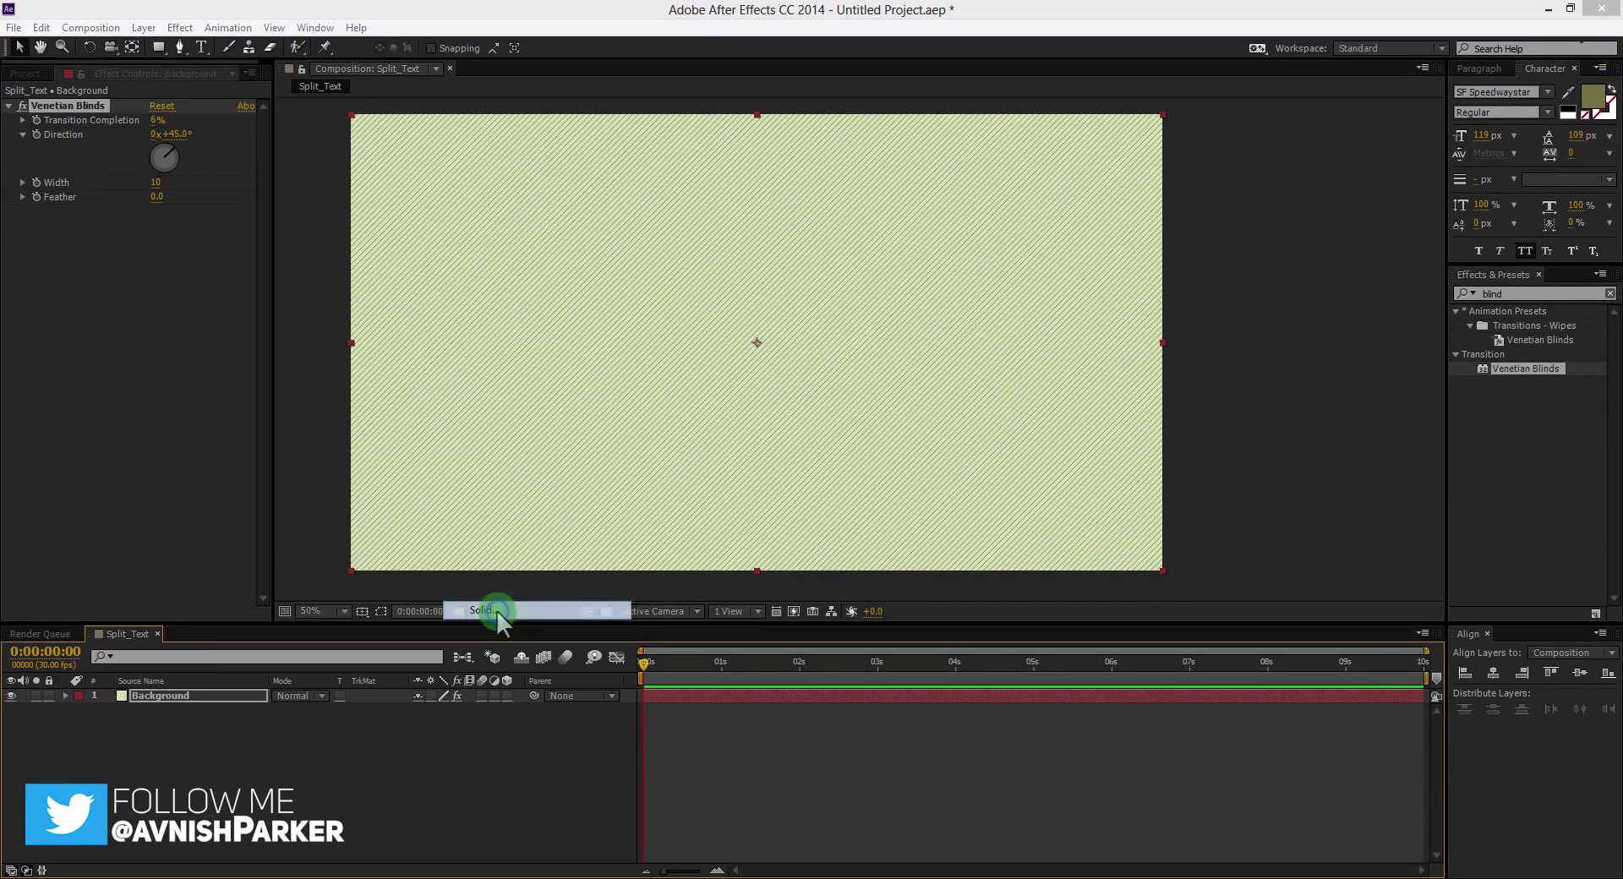
{"action": "left_click", "coordinate": [1311, 632]}
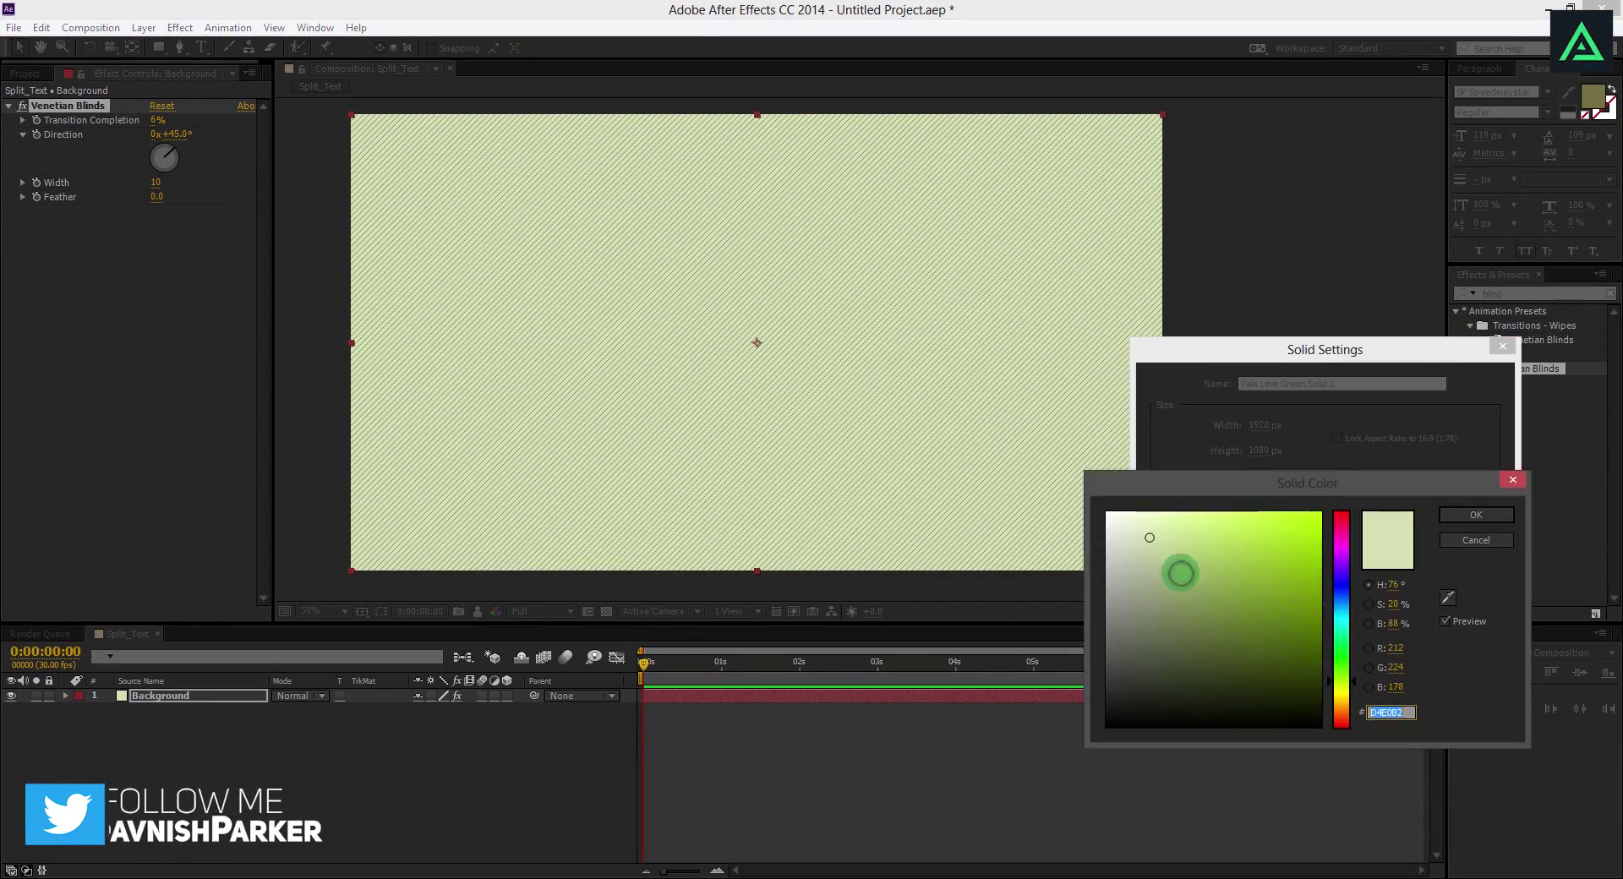
{"action": "left_click_drag", "start_coordinate": [1142, 534], "coordinate": [1149, 557]}
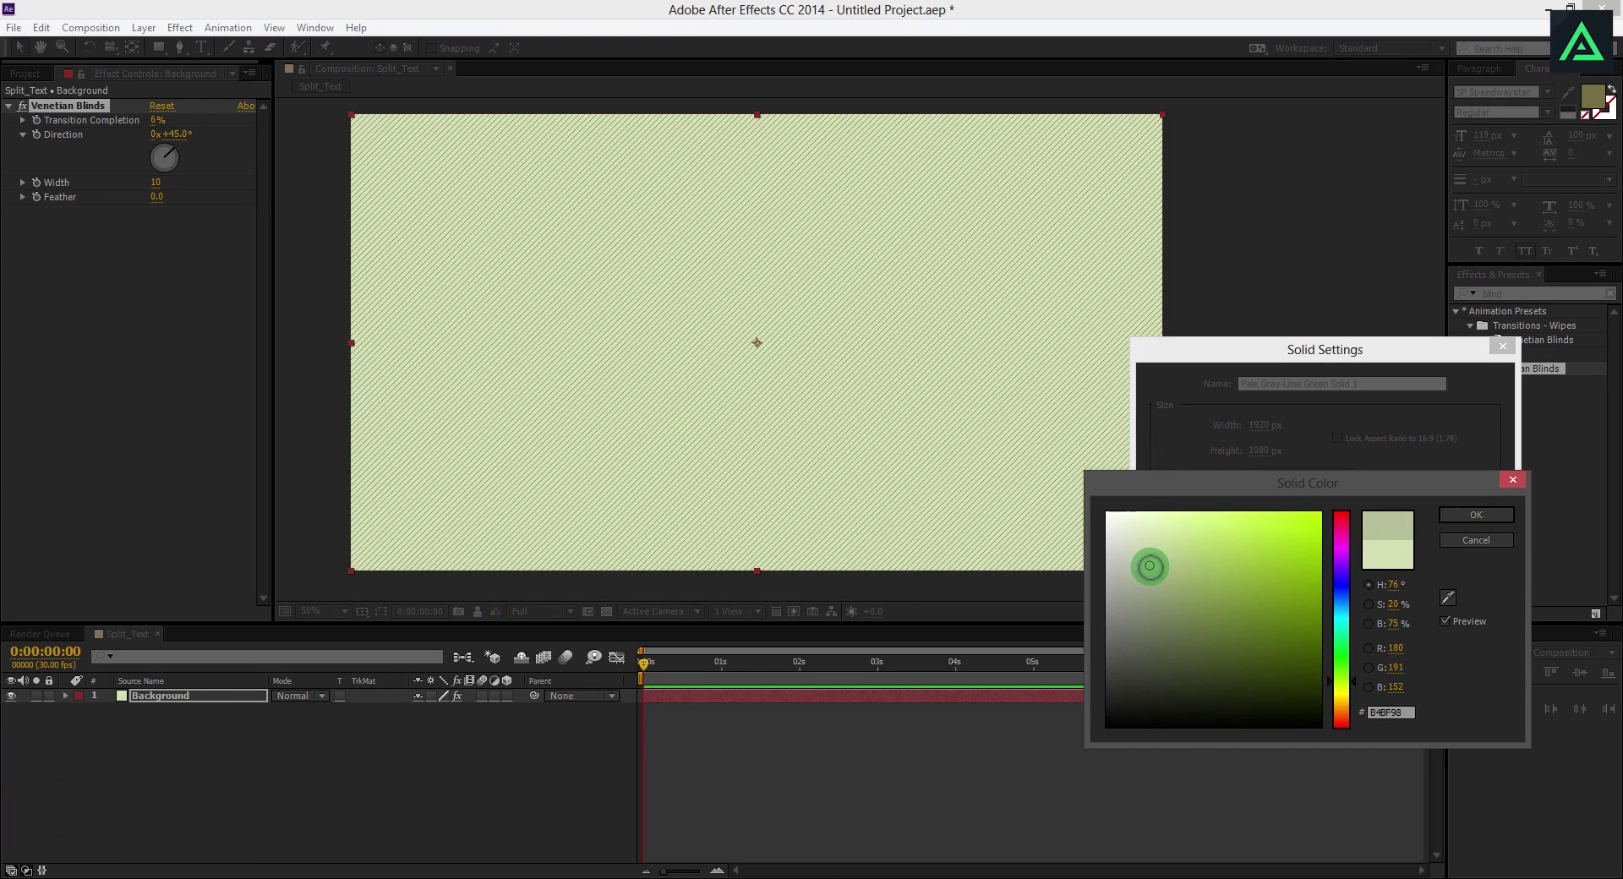
{"action": "key", "text": "Return"}
{"action": "left_click", "coordinate": [1381, 677]}
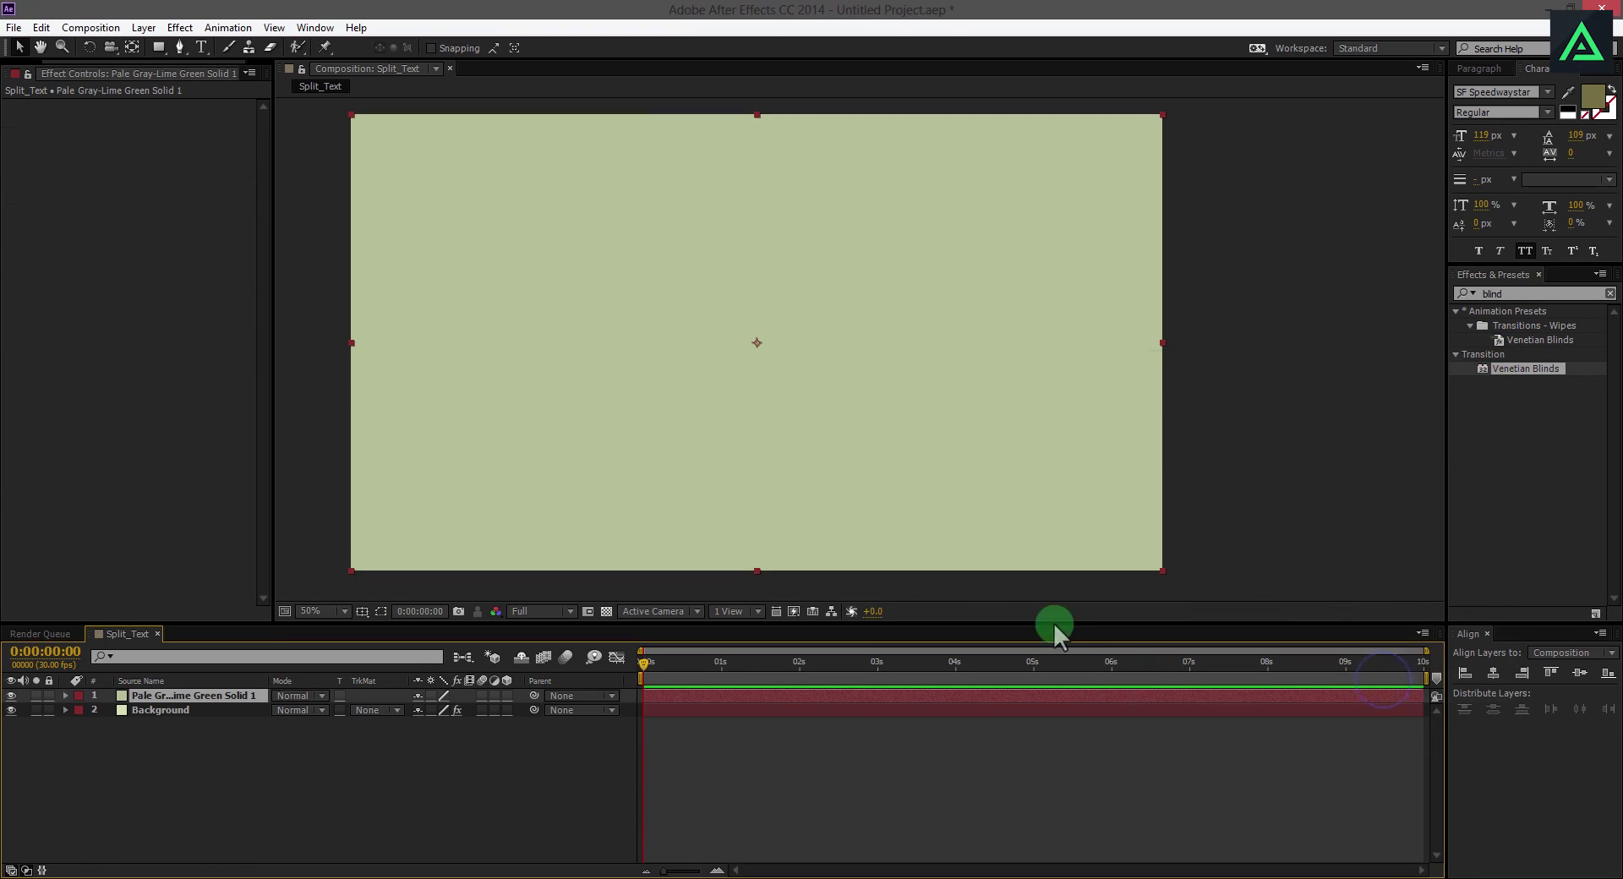
{"action": "left_click_drag", "start_coordinate": [201, 694], "coordinate": [194, 715]}
Change the color of the solid beneath the Background layer to a darker gray-green, 96A177
{"action": "key", "text": "period"}
{"action": "key", "text": "period"}
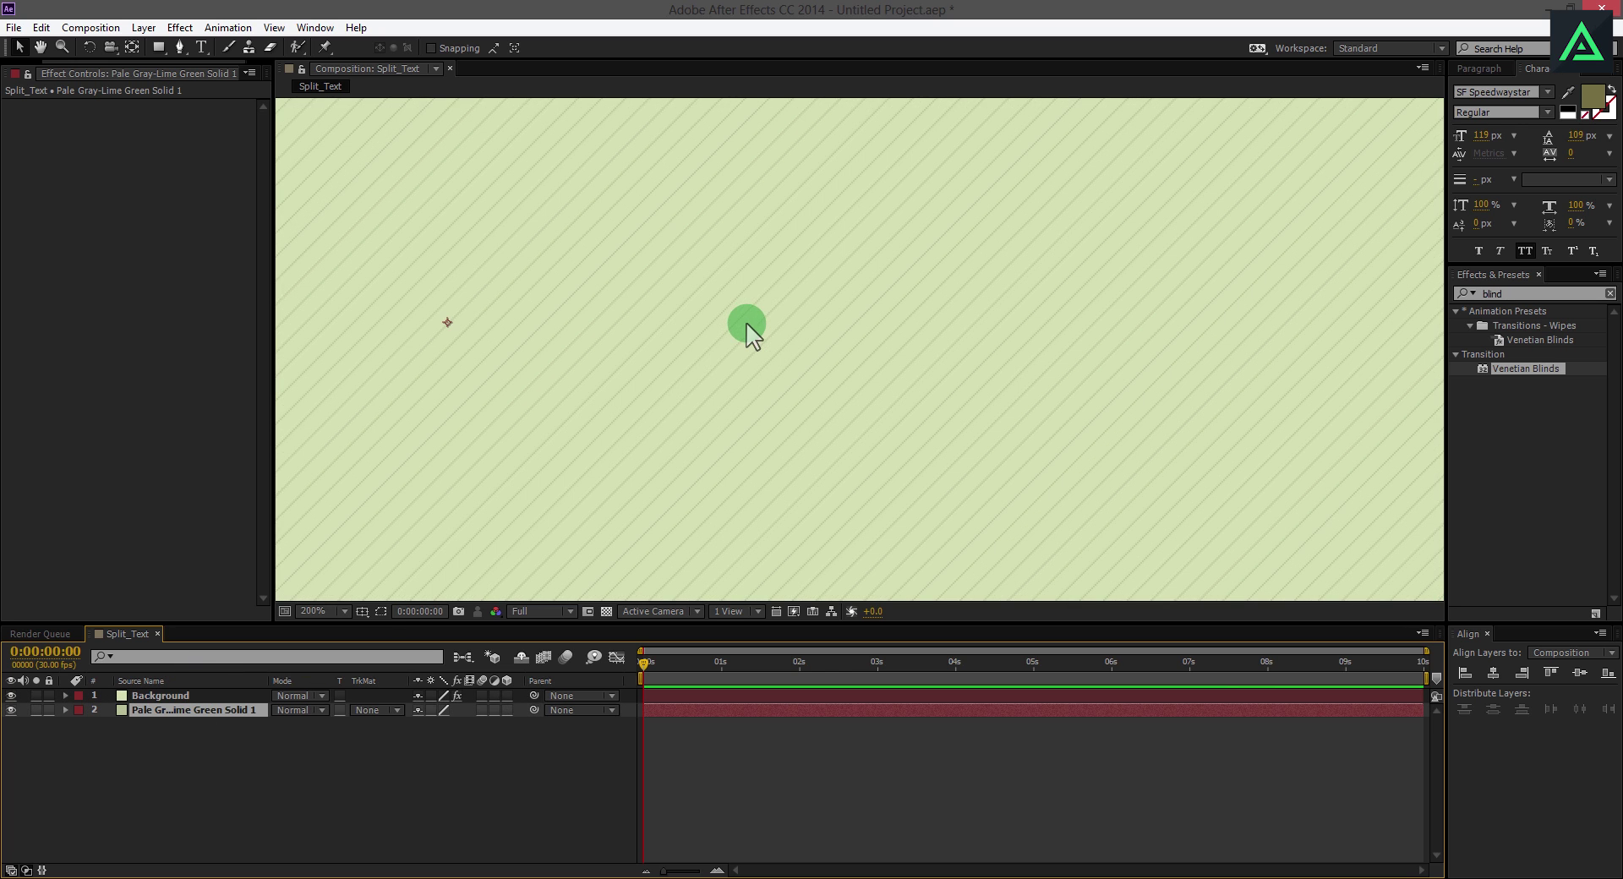
{"action": "key", "text": "period"}
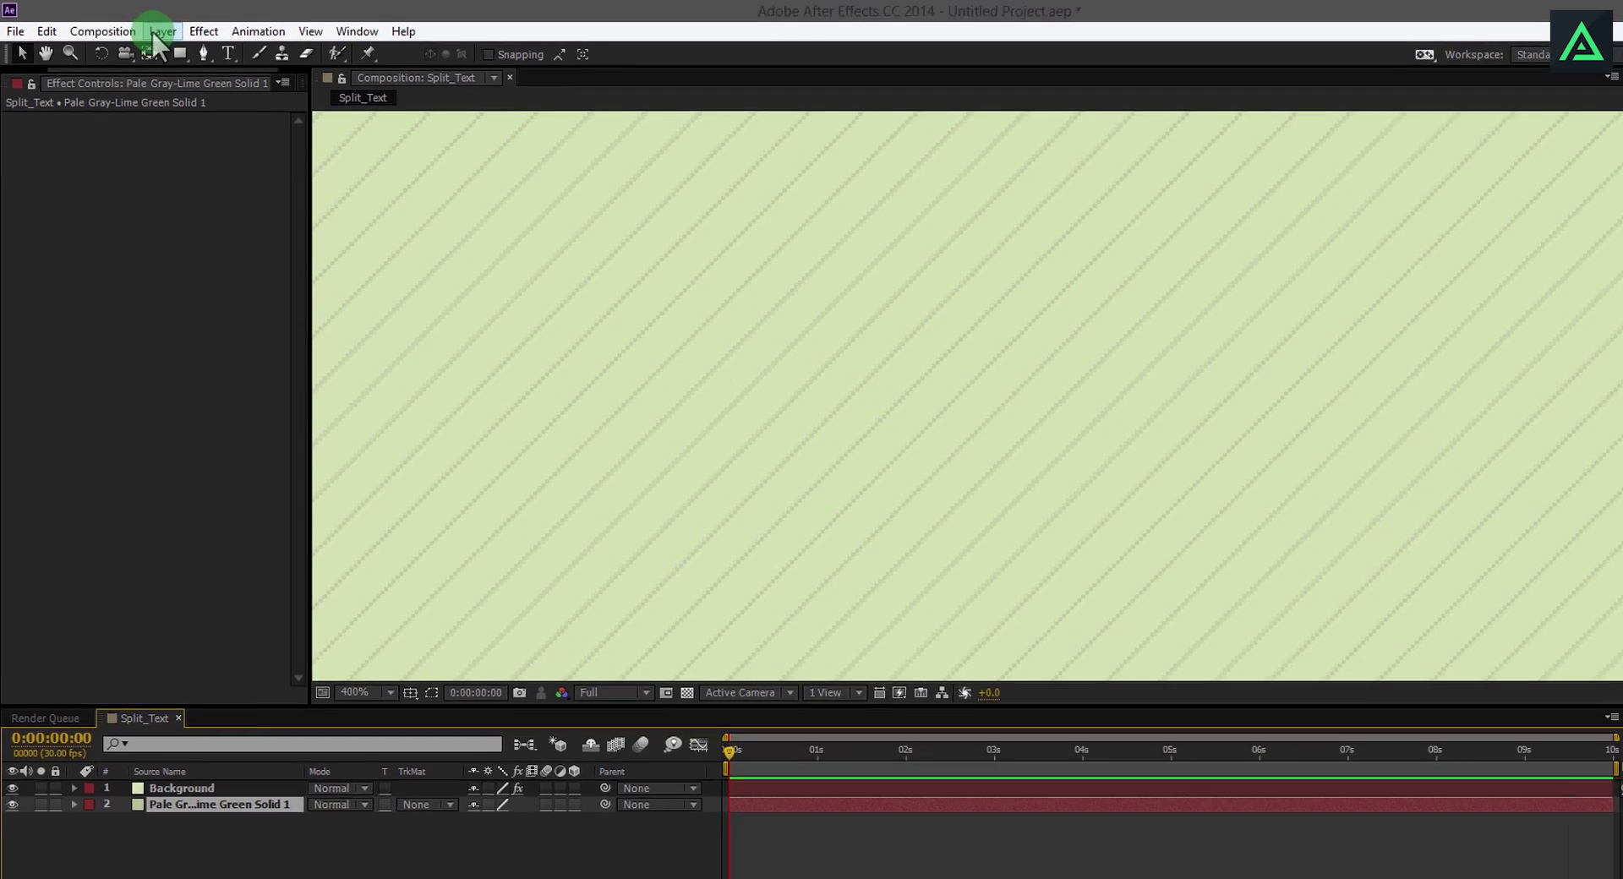
{"action": "left_click", "coordinate": [144, 27]}
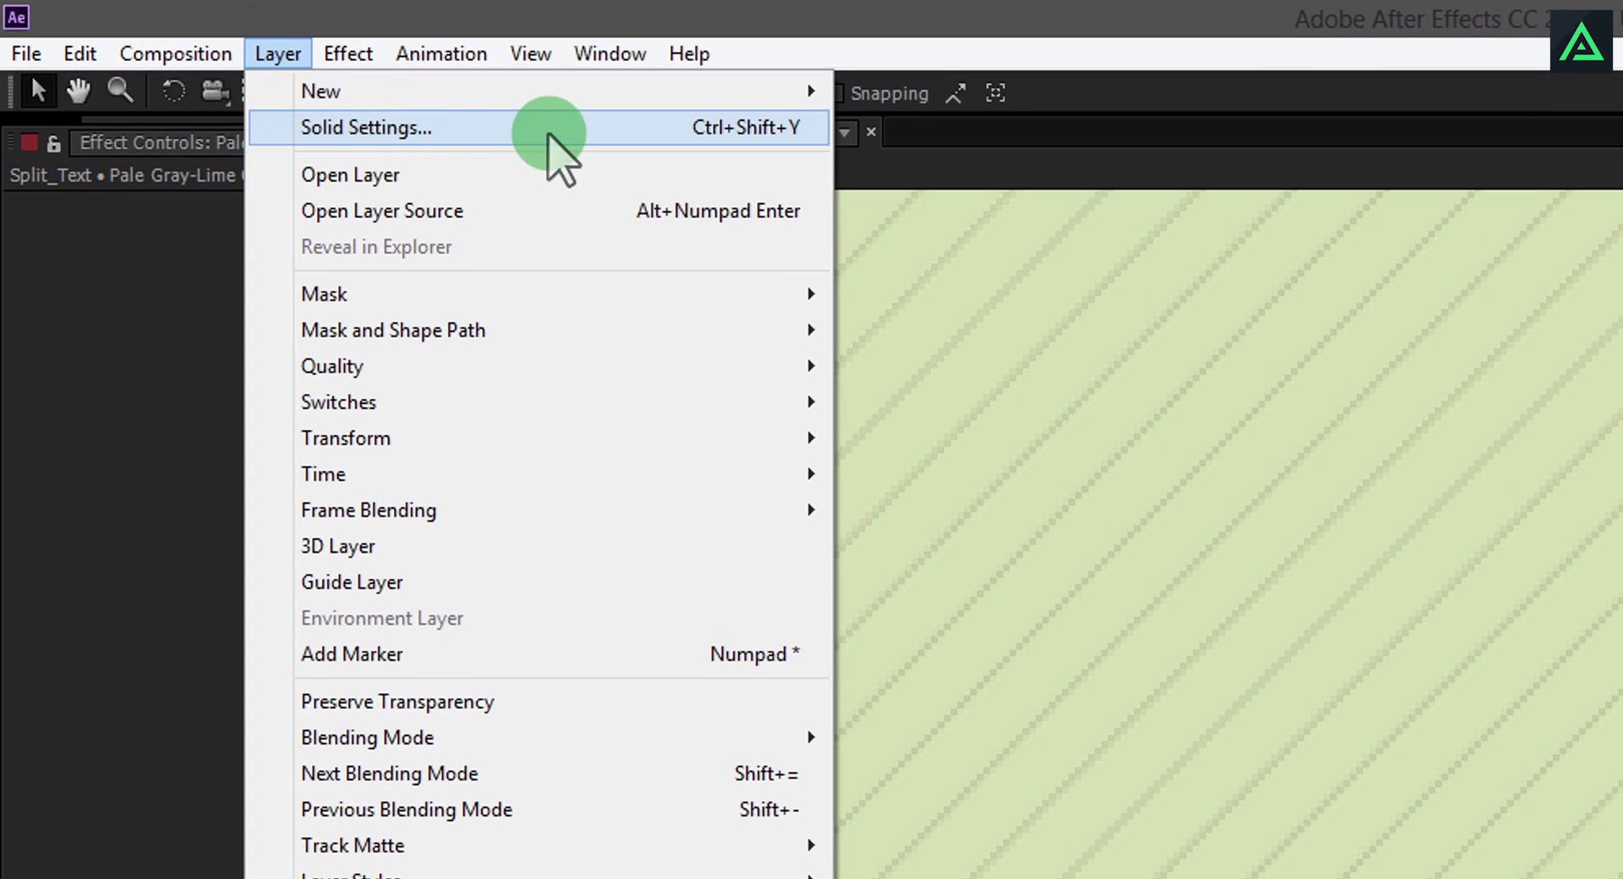
{"action": "left_click", "coordinate": [547, 128]}
{"action": "left_click", "coordinate": [1306, 668]}
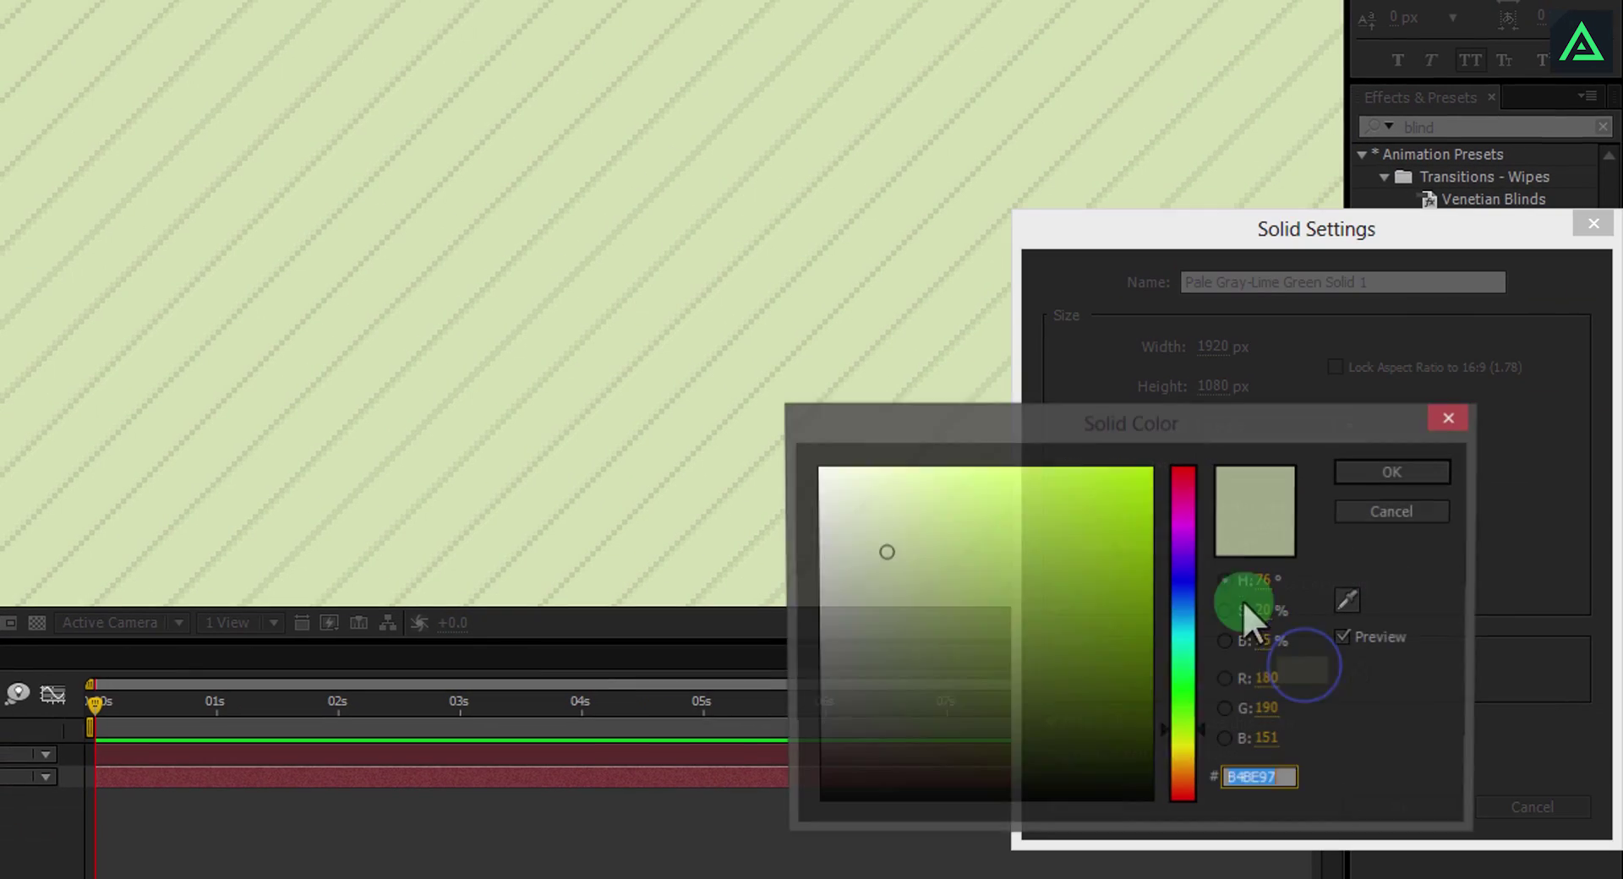
{"action": "mouse_move", "coordinate": [866, 543]}
{"action": "left_mouse_down"}
{"action": "mouse_move", "coordinate": [953, 670]}
{"action": "mouse_move", "coordinate": [897, 488]}
{"action": "mouse_move", "coordinate": [1057, 605]}
{"action": "mouse_move", "coordinate": [949, 684]}
{"action": "mouse_move", "coordinate": [858, 721]}
{"action": "mouse_move", "coordinate": [940, 633]}
{"action": "mouse_move", "coordinate": [905, 571]}
{"action": "mouse_move", "coordinate": [902, 591]}
{"action": "left_mouse_up"}
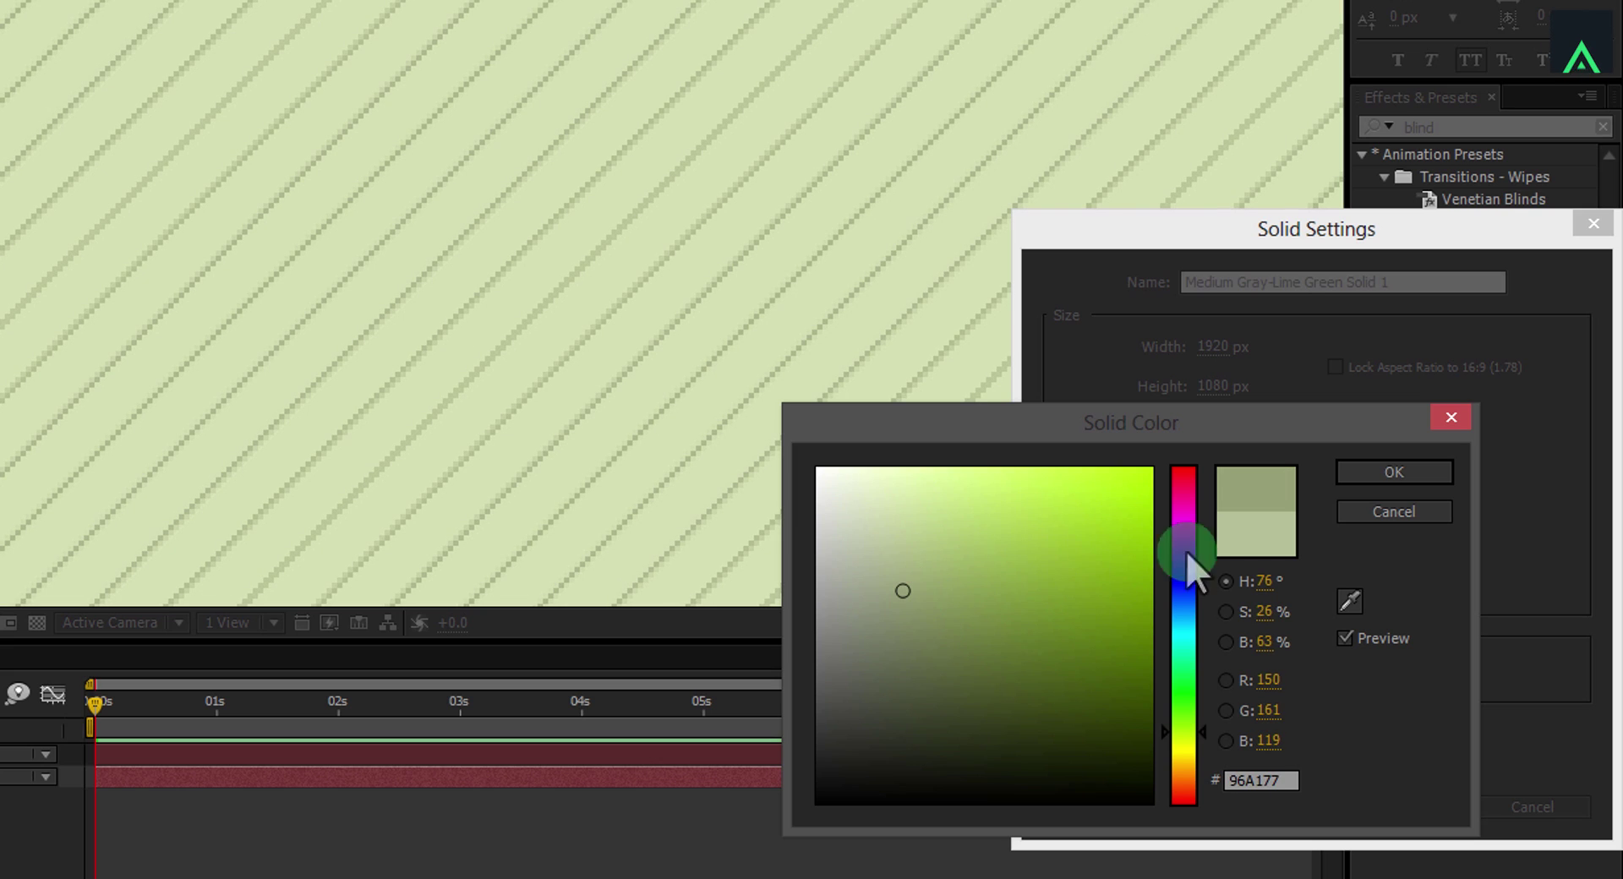
{"action": "left_click", "coordinate": [1397, 472]}
{"action": "left_click", "coordinate": [1383, 790]}
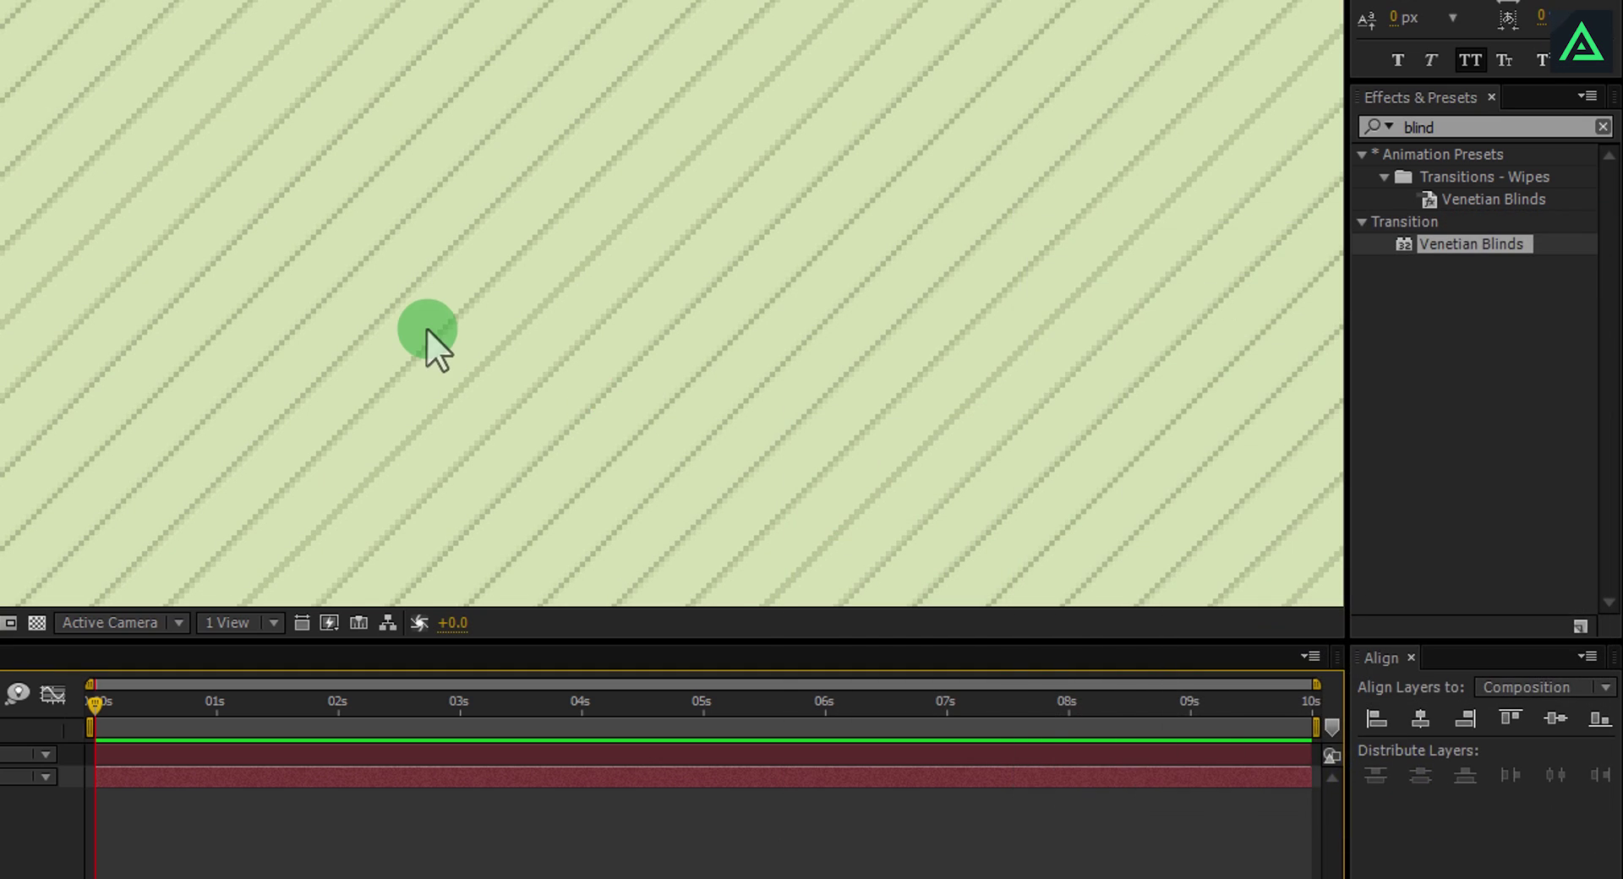
{"action": "scroll", "coordinate": [426, 329], "scroll_direction": "down", "scroll_amount": 3}
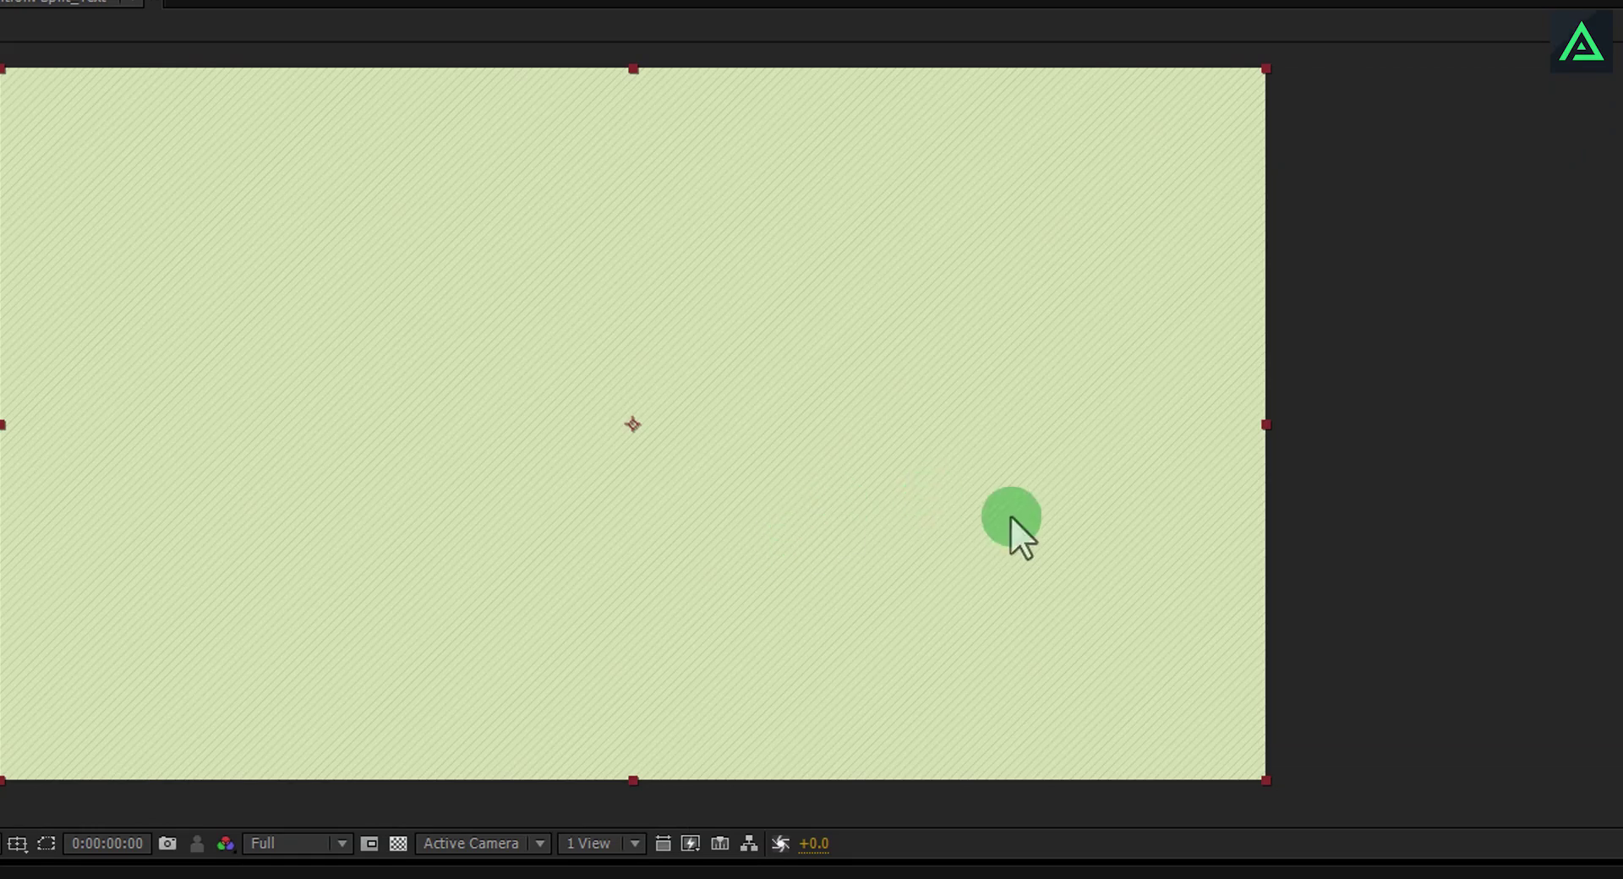
{"action": "left_click_drag", "start_coordinate": [642, 437], "coordinate": [776, 437]}
Add a text layer in the composition reading INSPIRATION on the first line and EVERYWHERE on the second
{"action": "left_click", "coordinate": [213, 876]}
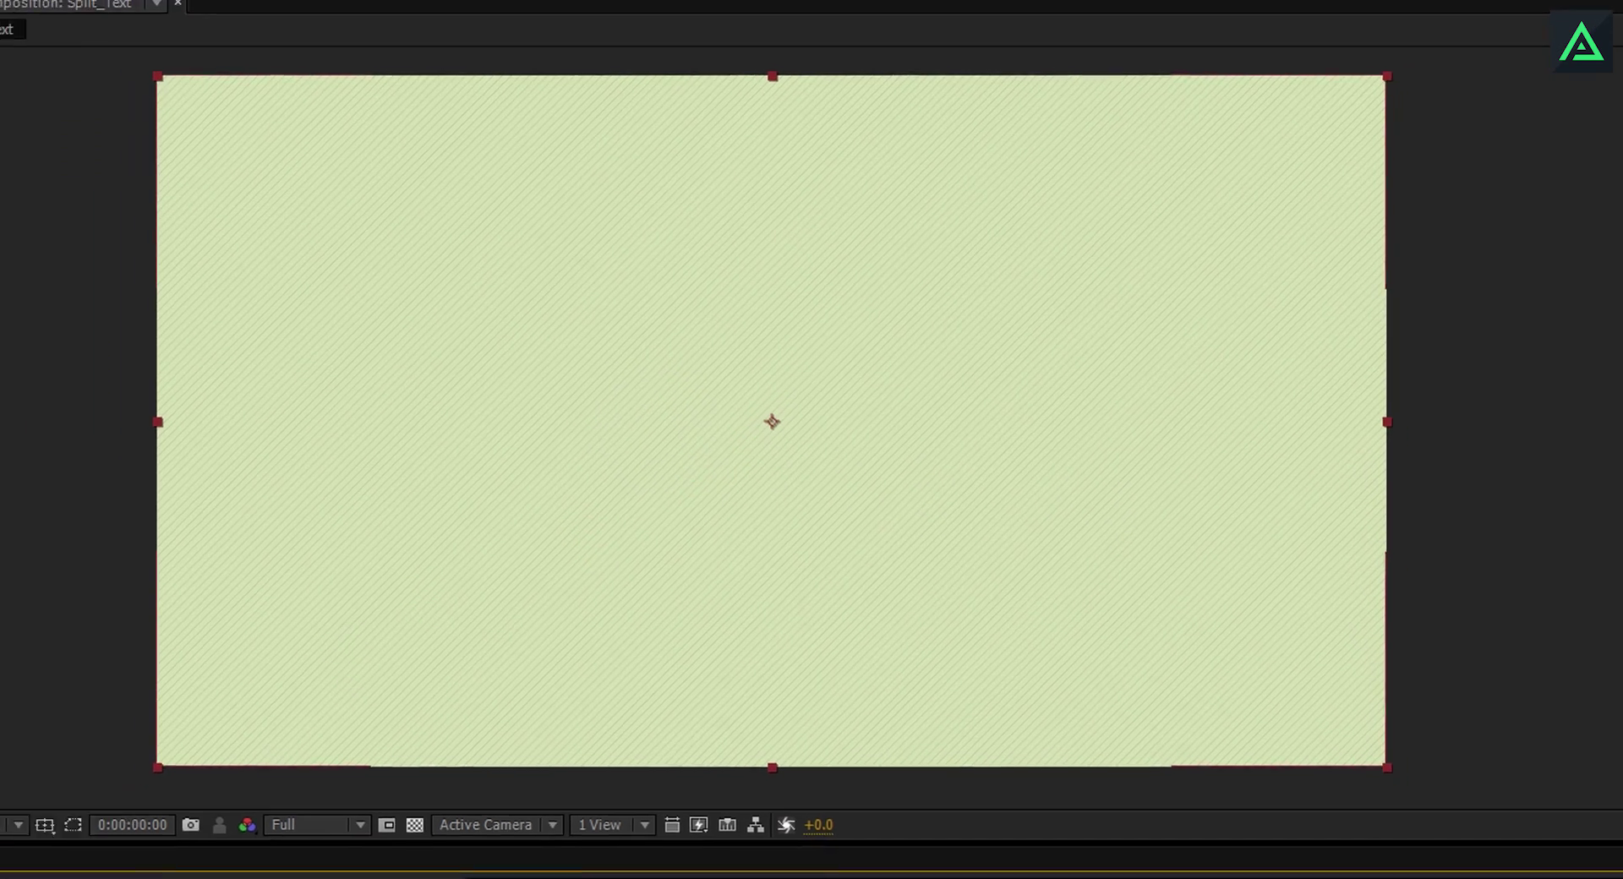
{"action": "key", "text": "grave"}
{"action": "left_click", "coordinate": [728, 525]}
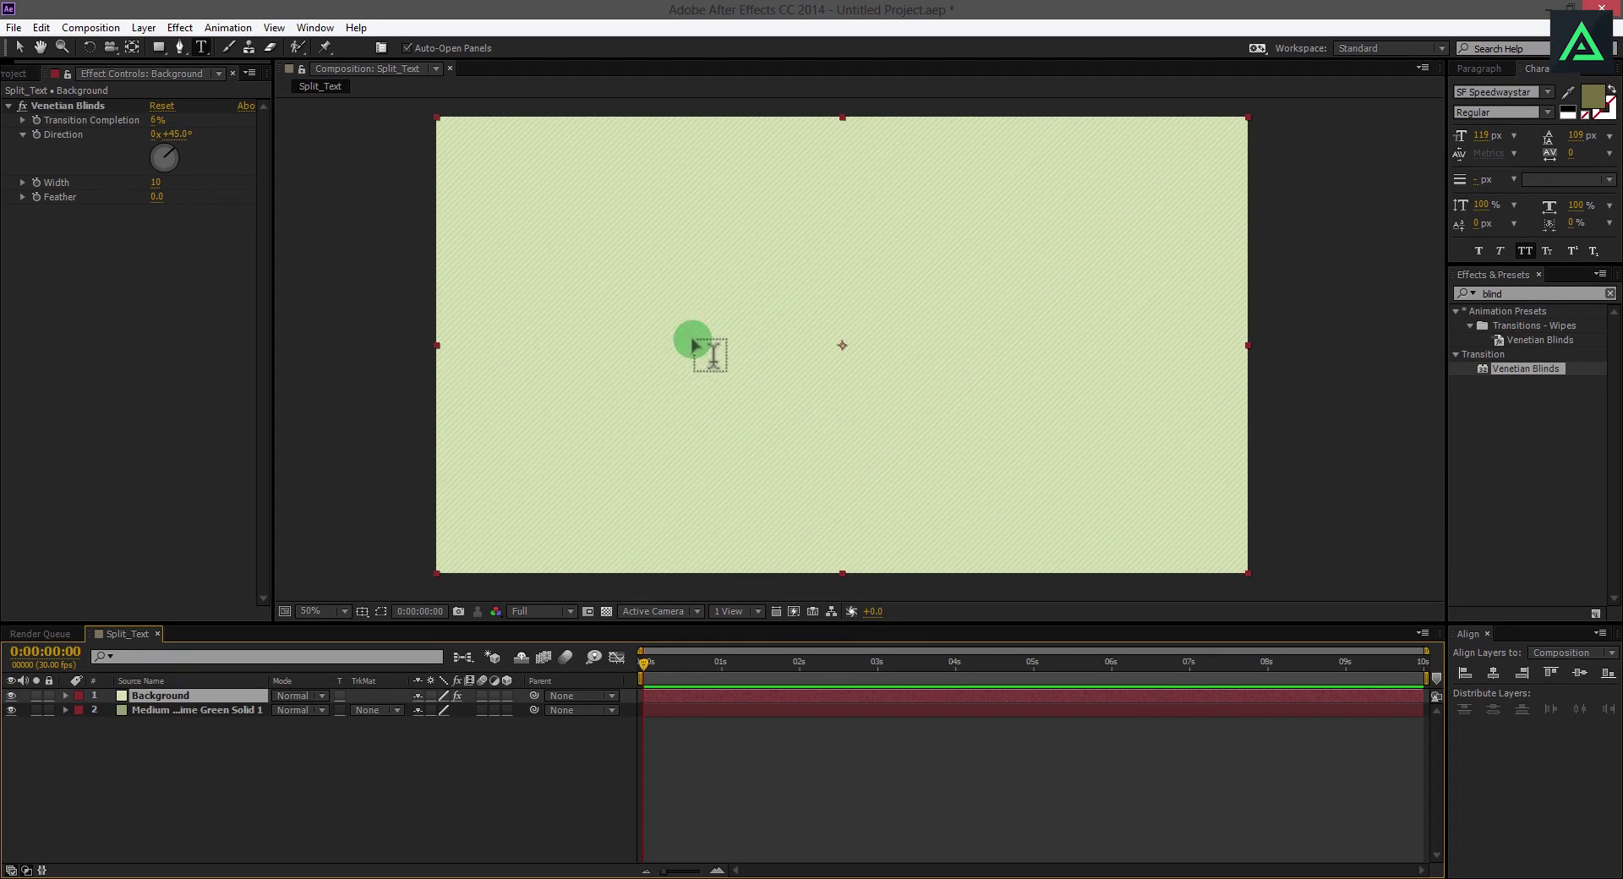
{"action": "left_click", "coordinate": [788, 338]}
{"action": "type", "text": "INSPI"}
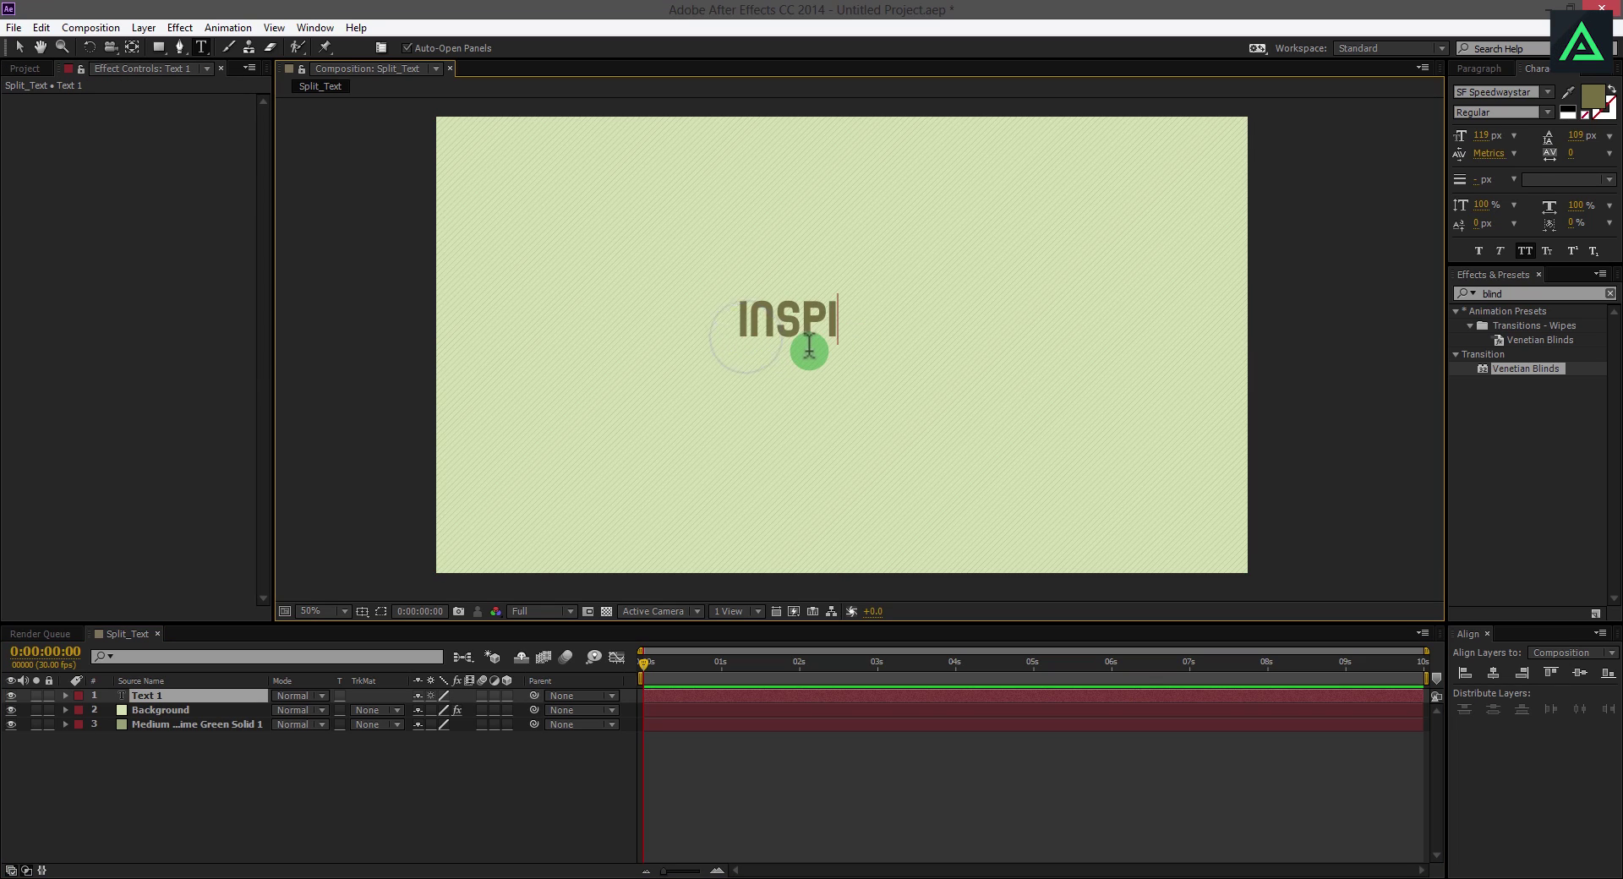
{"action": "type", "text": "RATION"}
{"action": "key", "text": "Return"}
{"action": "type", "text": "EVERYWHERE"}
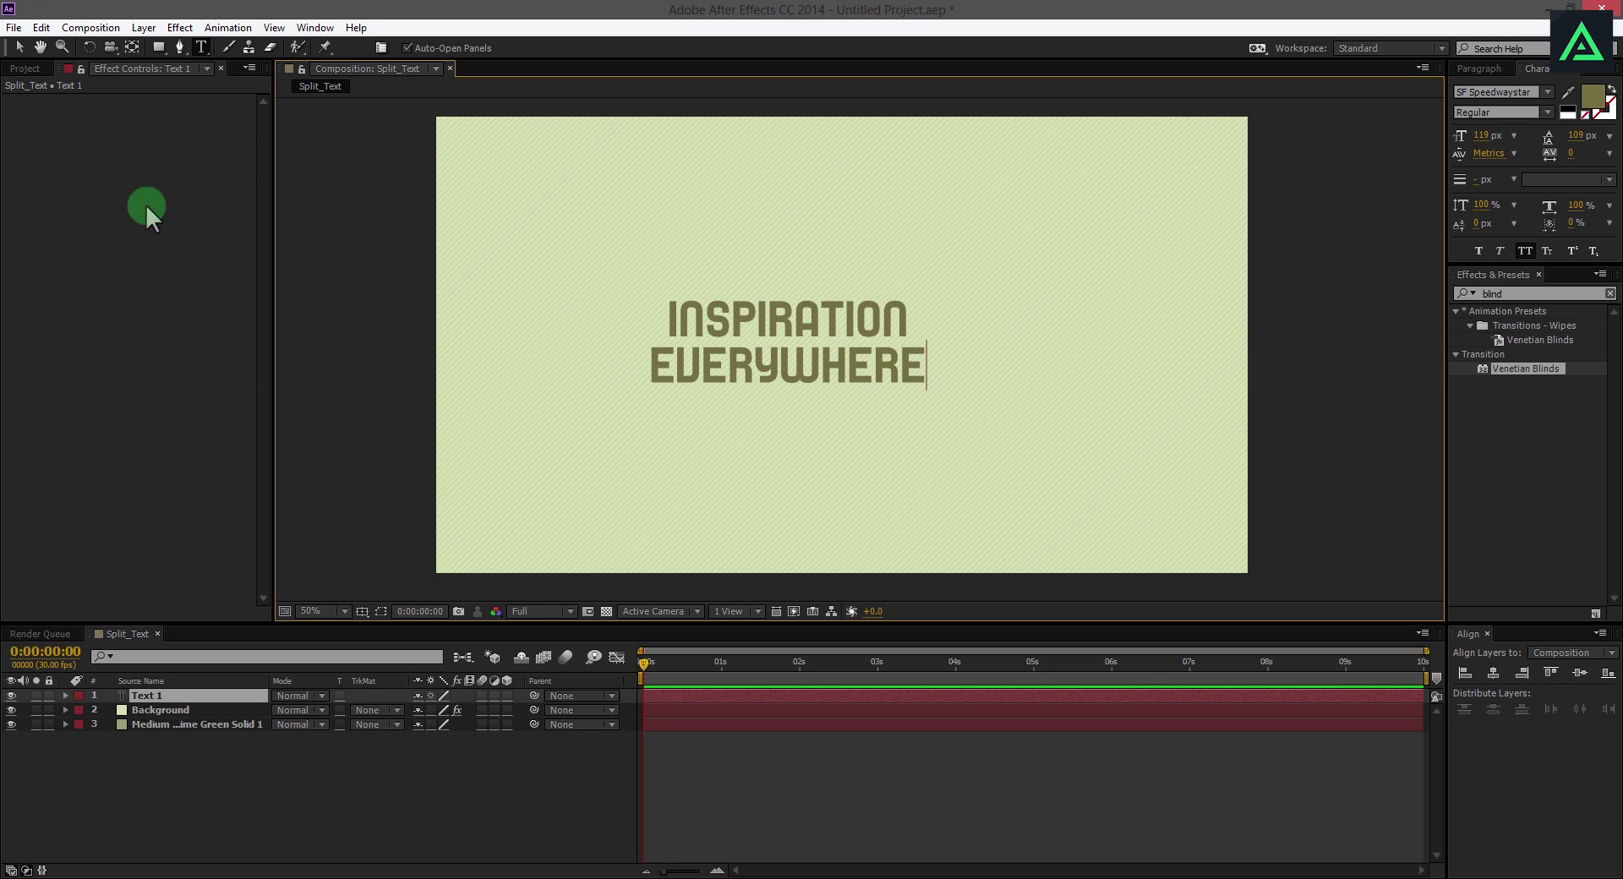
Center the text layer in the composition with the Align options
{"action": "left_click", "coordinate": [19, 47]}
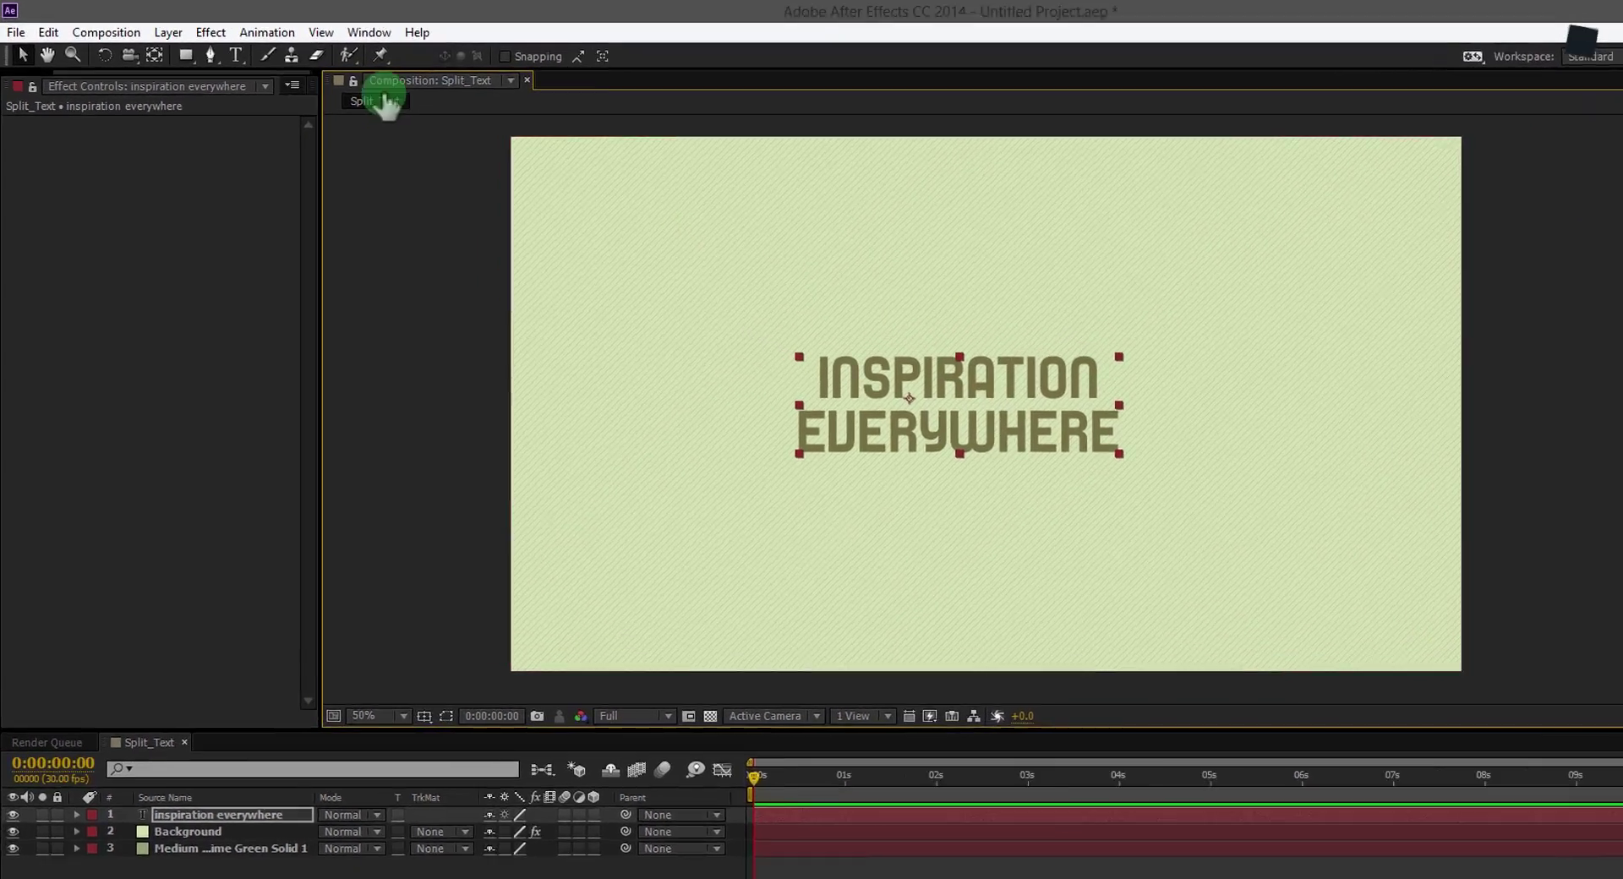
{"action": "left_click", "coordinate": [309, 27]}
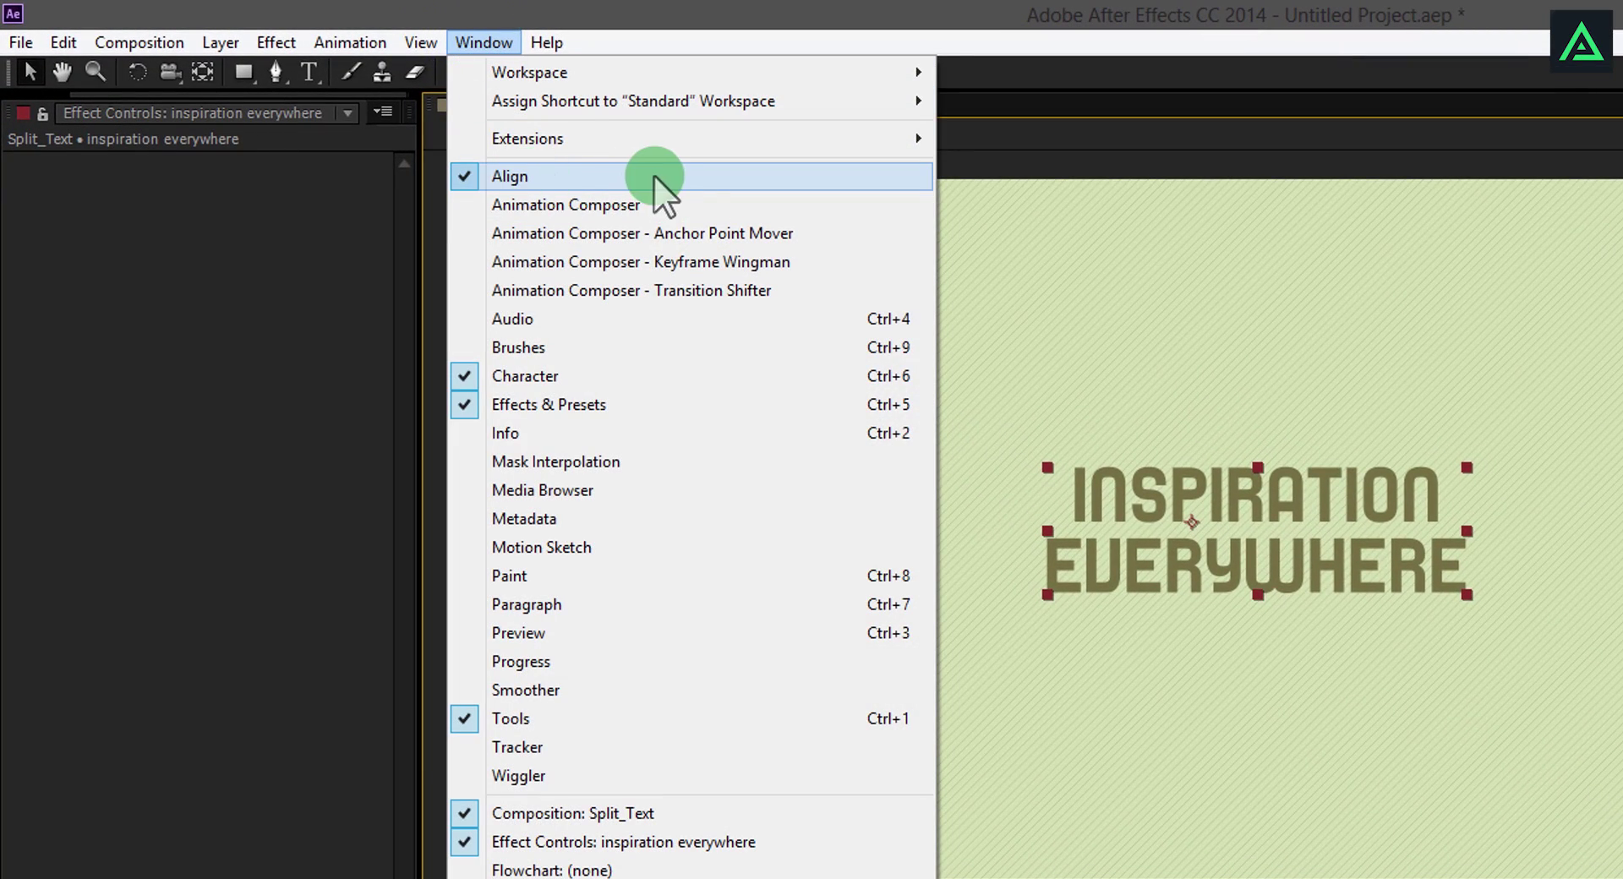
{"action": "left_click", "coordinate": [1001, 118]}
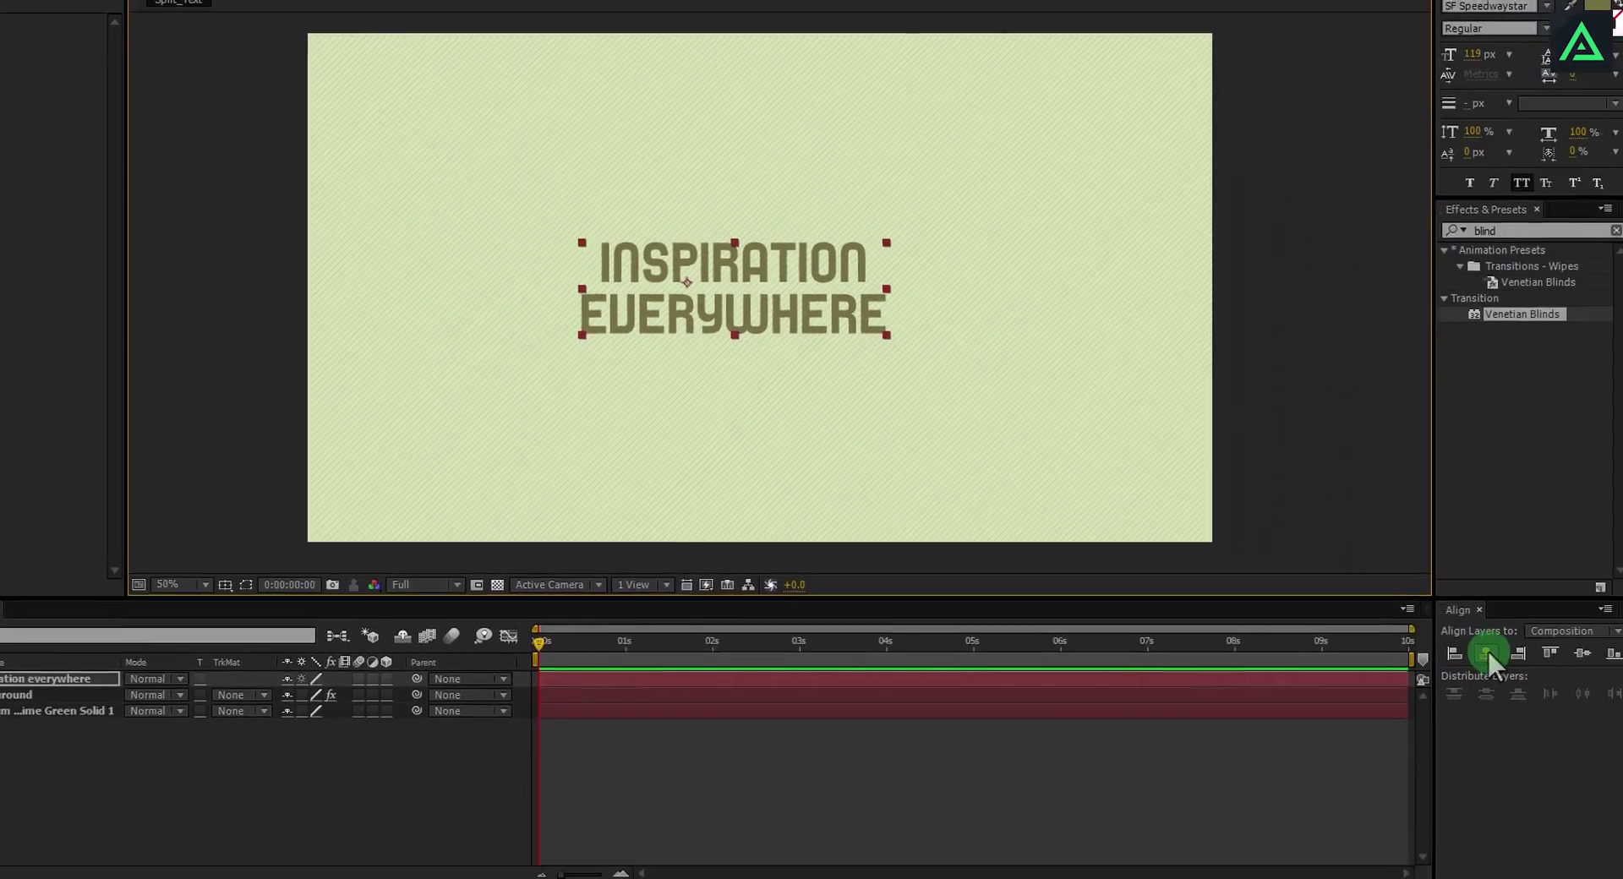
{"action": "left_click", "coordinate": [1481, 650]}
{"action": "left_click", "coordinate": [754, 319]}
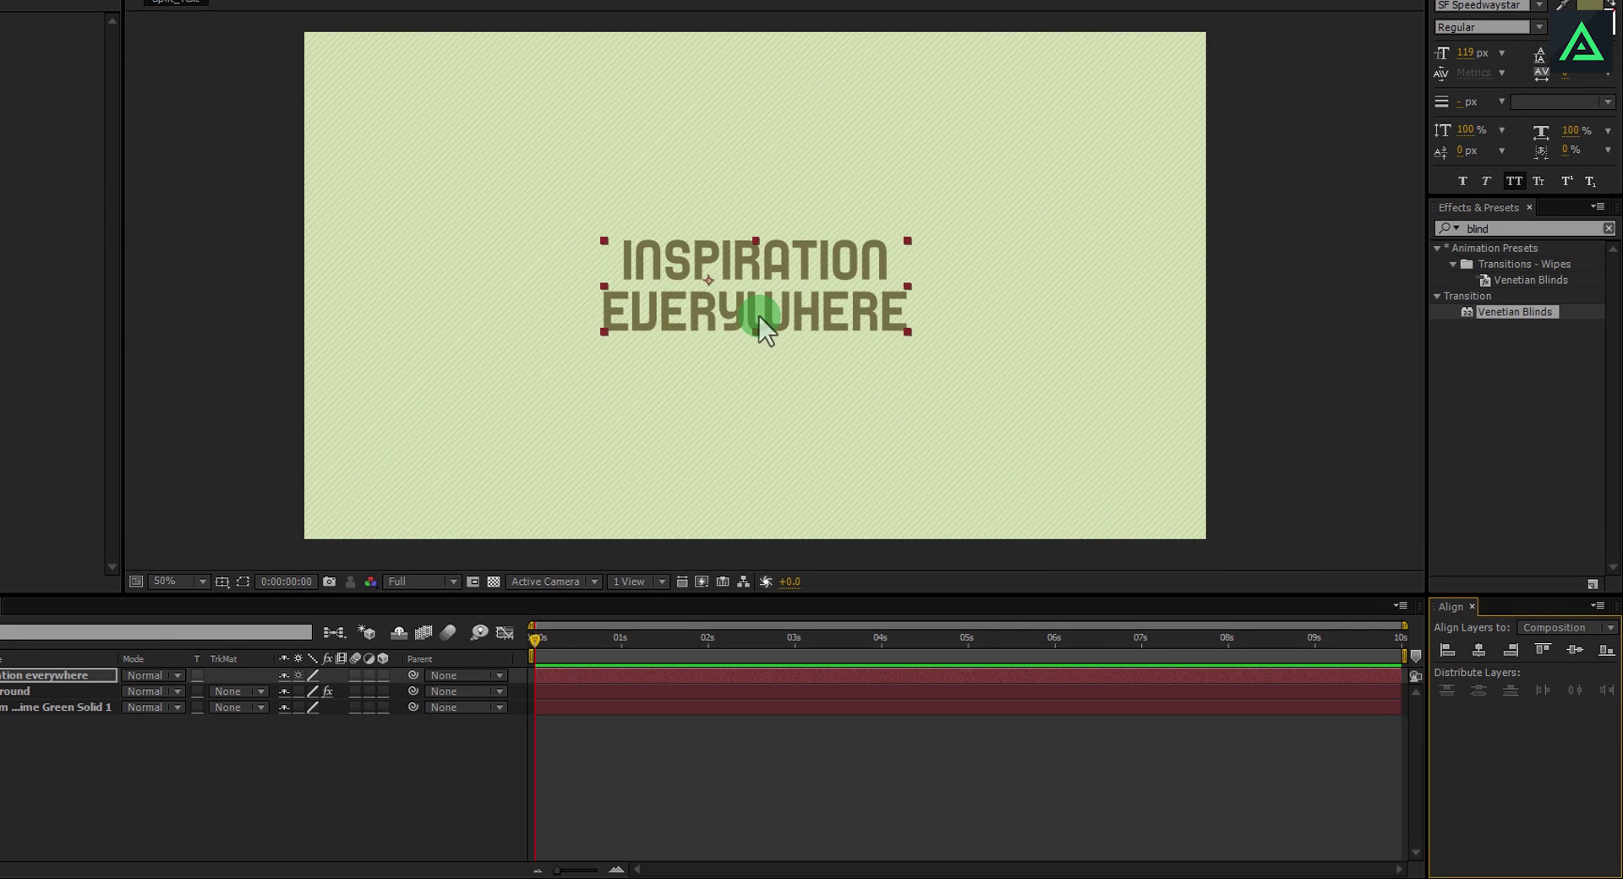
{"action": "left_click", "coordinate": [759, 318]}
Set the text's fill color to the dark gray-brown 5A5949
{"action": "left_click", "coordinate": [1589, 5]}
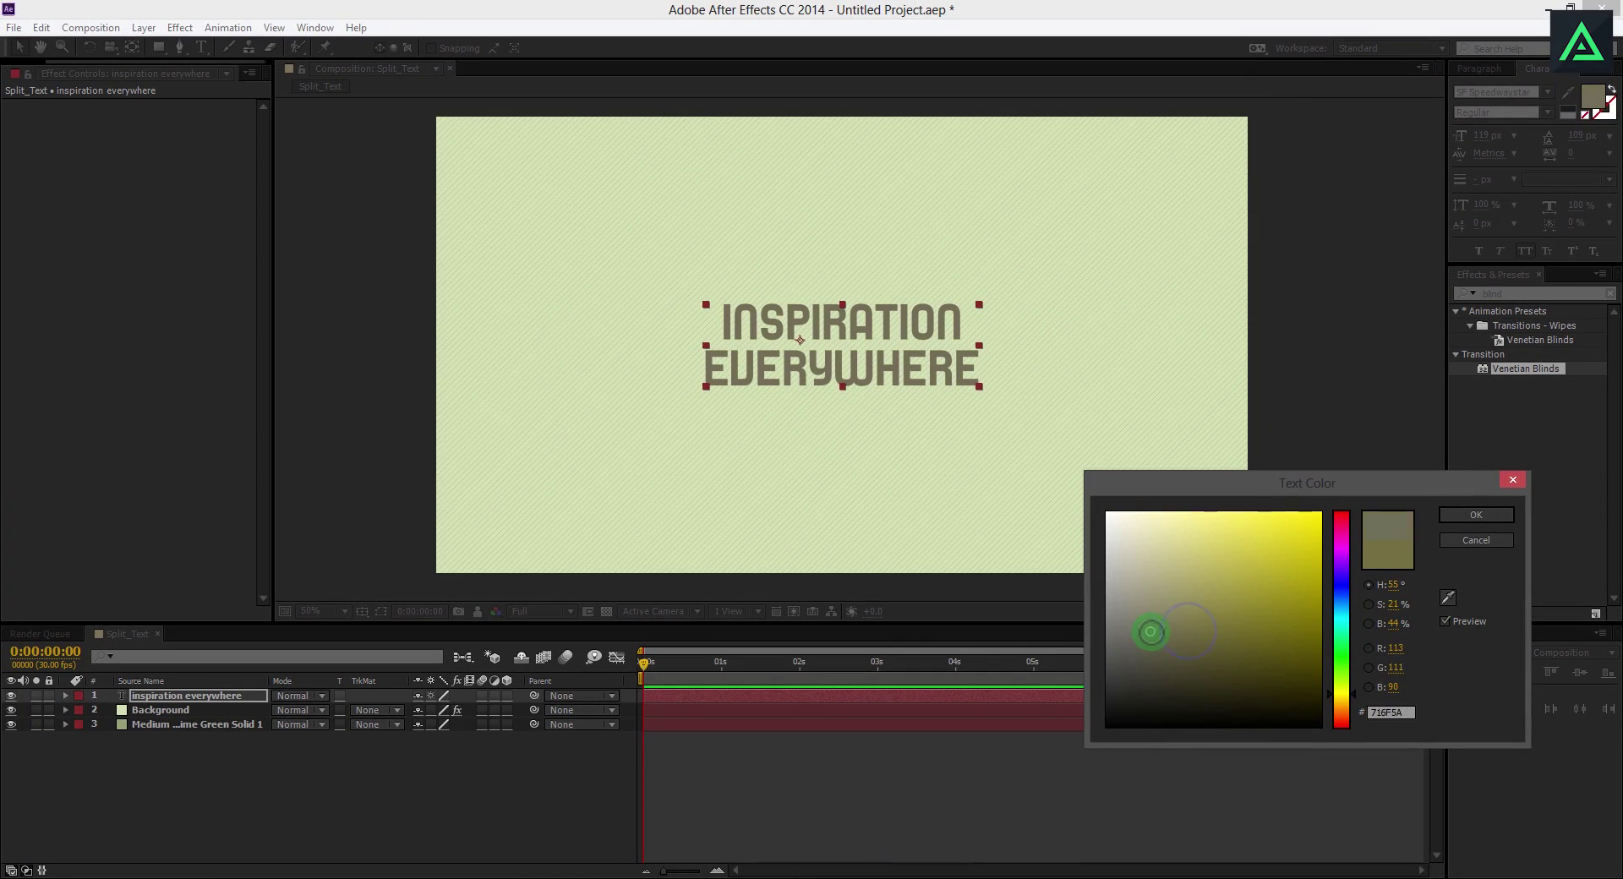
{"action": "left_click_drag", "start_coordinate": [1151, 631], "coordinate": [1100, 665]}
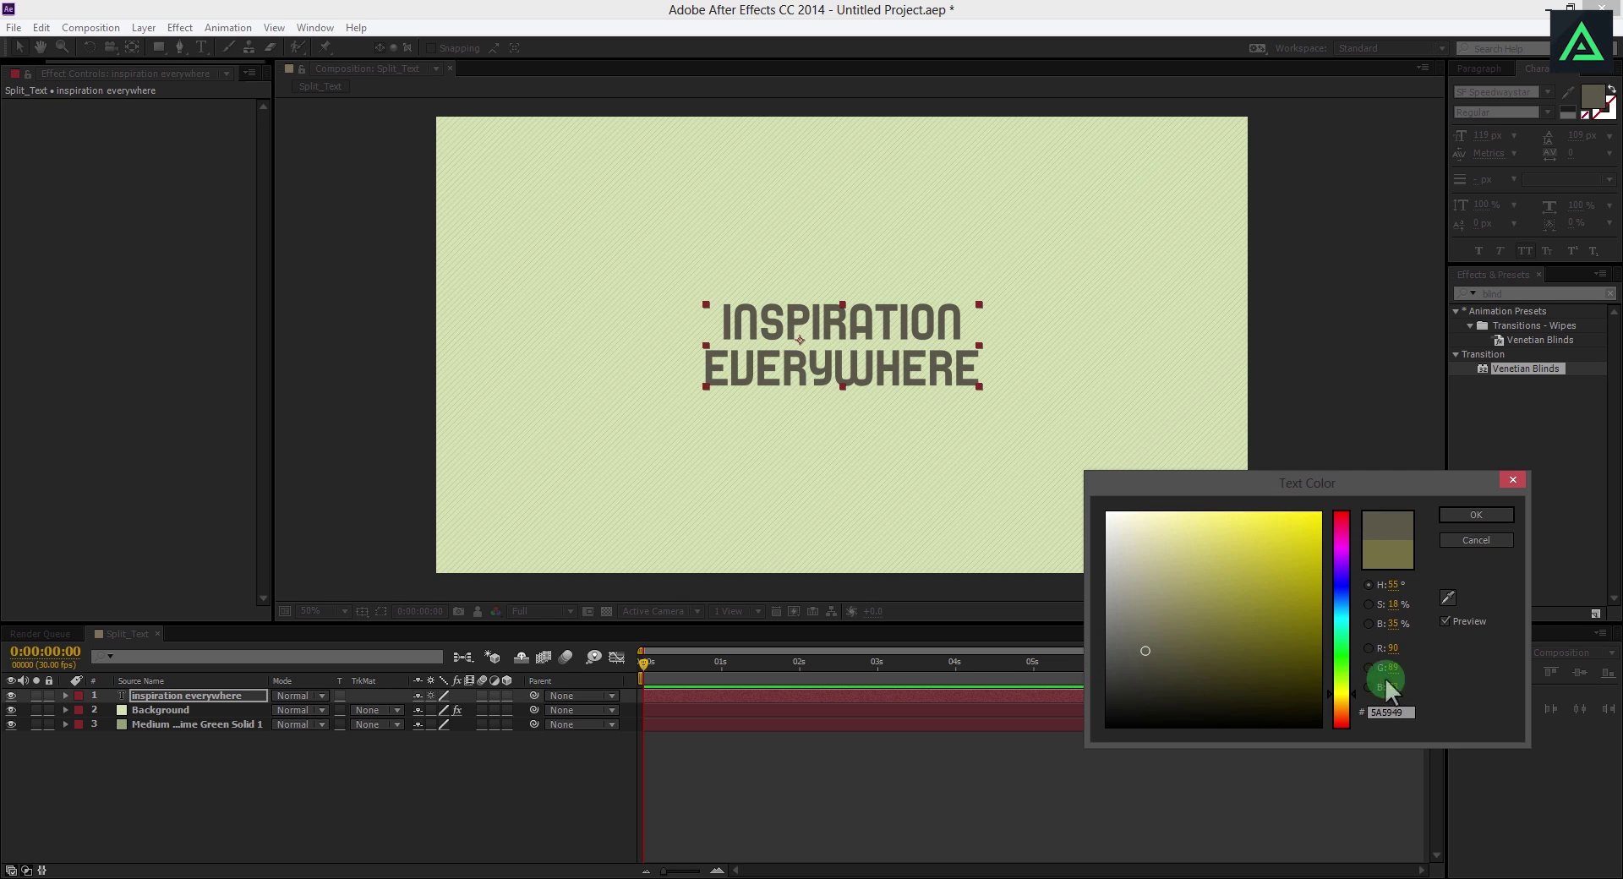
{"action": "left_click", "coordinate": [1475, 515]}
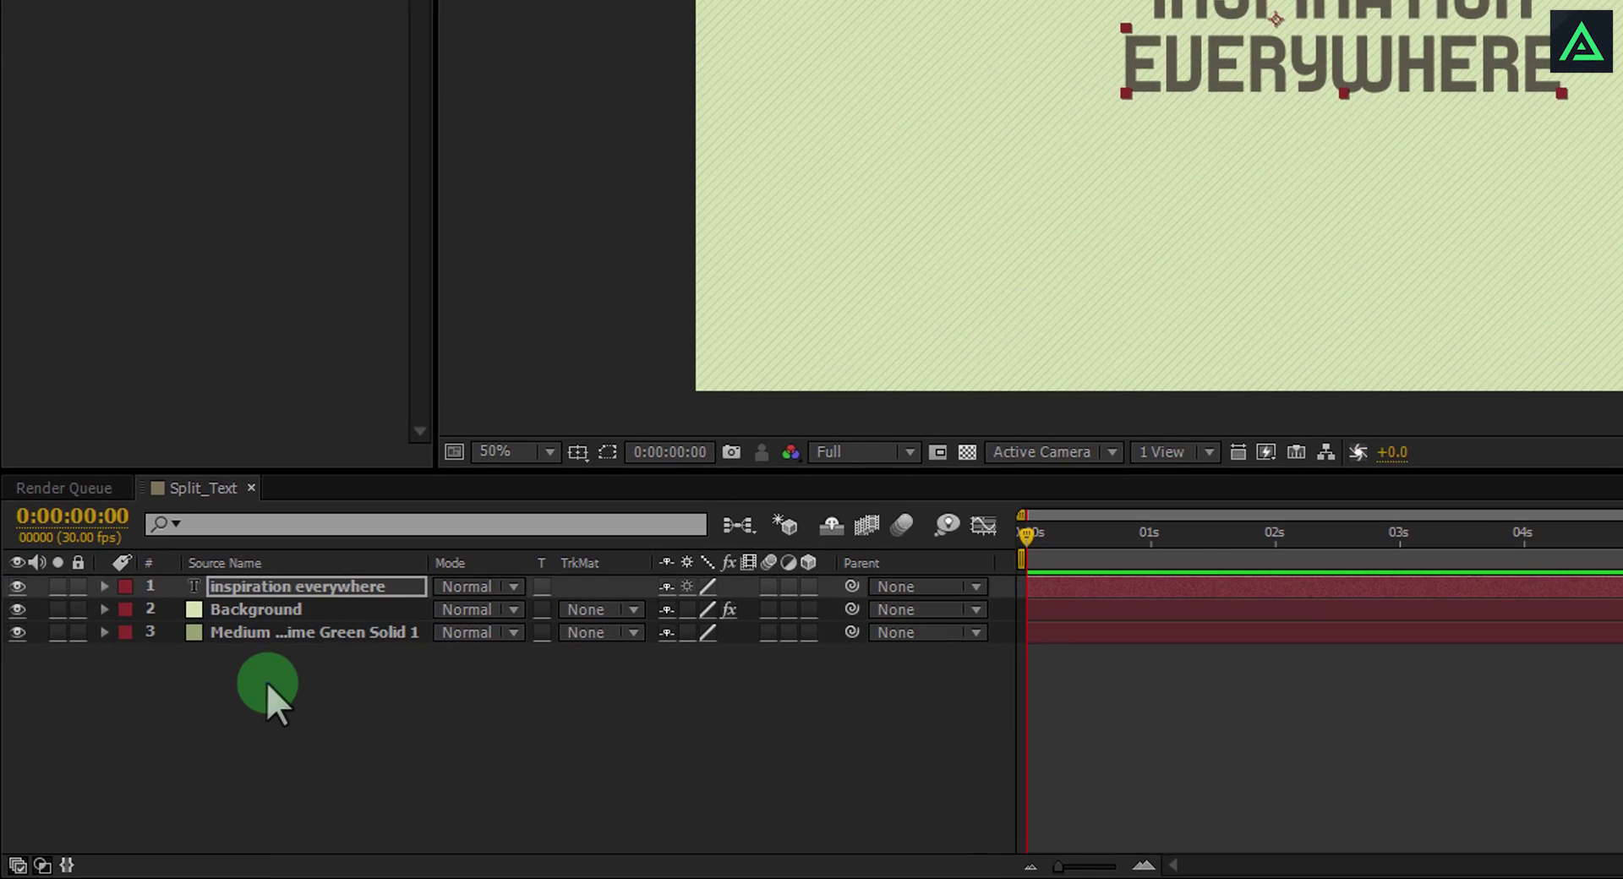
Draw a rectangle covering both lines of text on a new shape layer, with a solid black 000000 fill and no stroke
{"action": "left_click", "coordinate": [168, 756]}
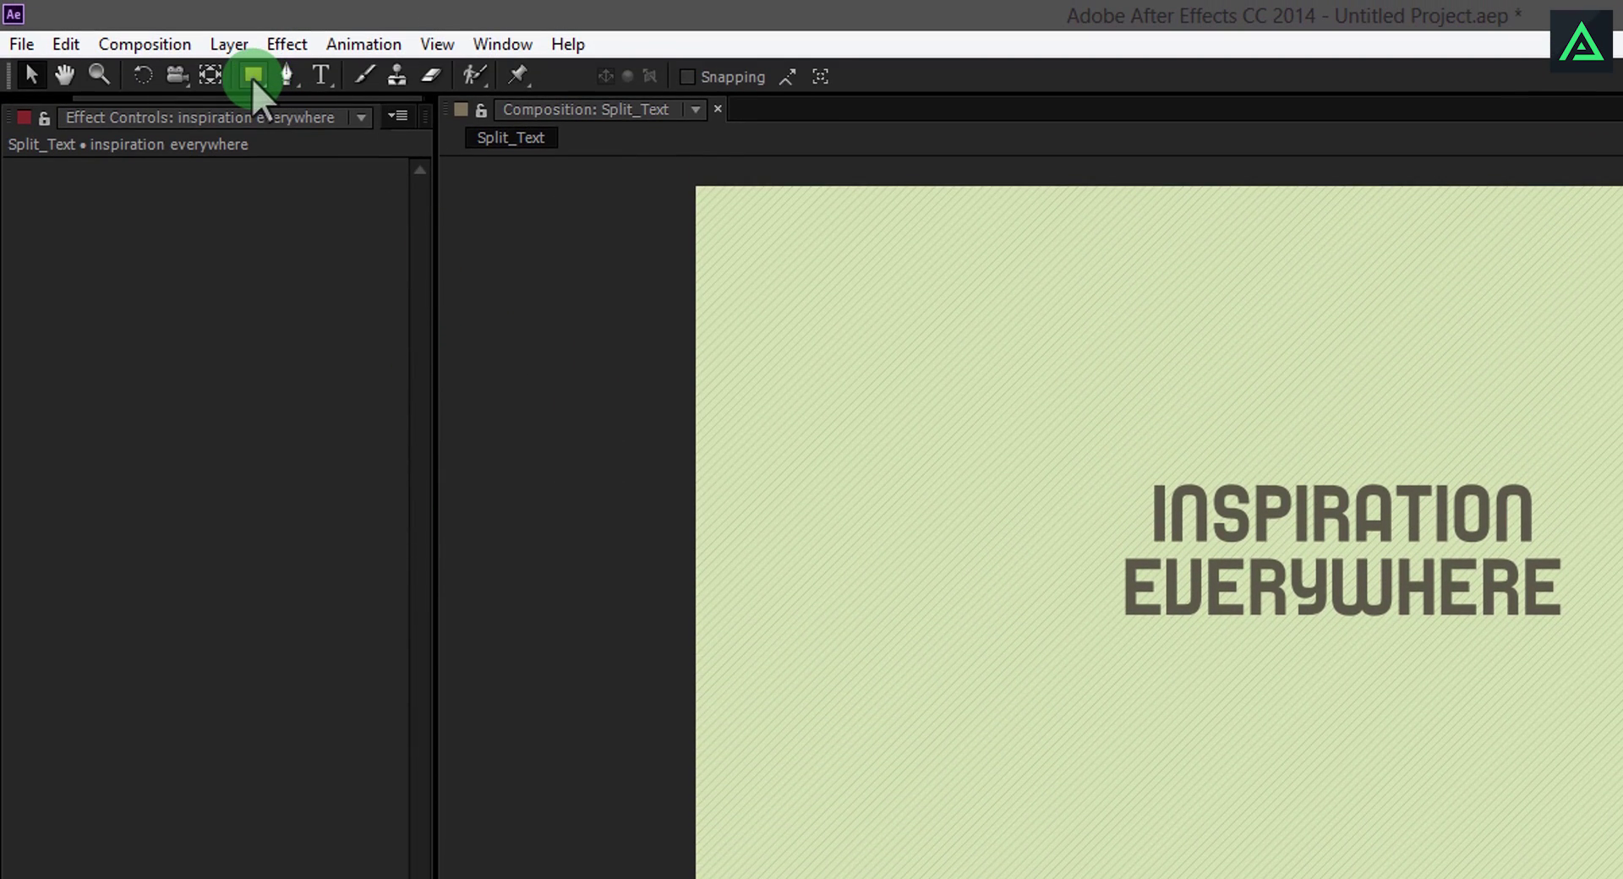
{"action": "left_click", "coordinate": [253, 76]}
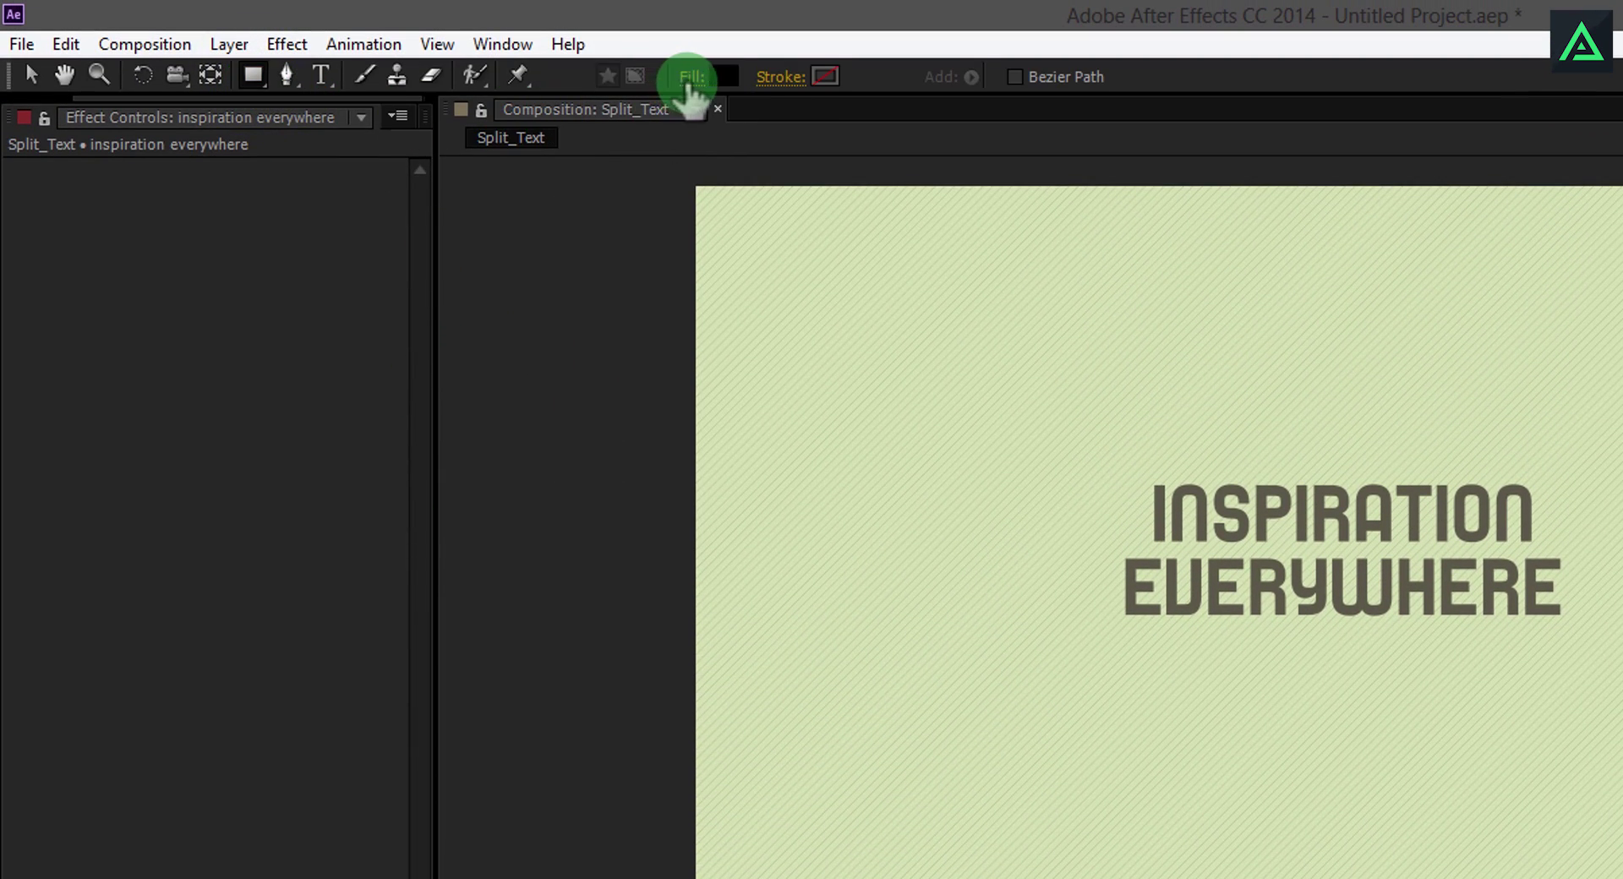
{"action": "left_click", "coordinate": [691, 78]}
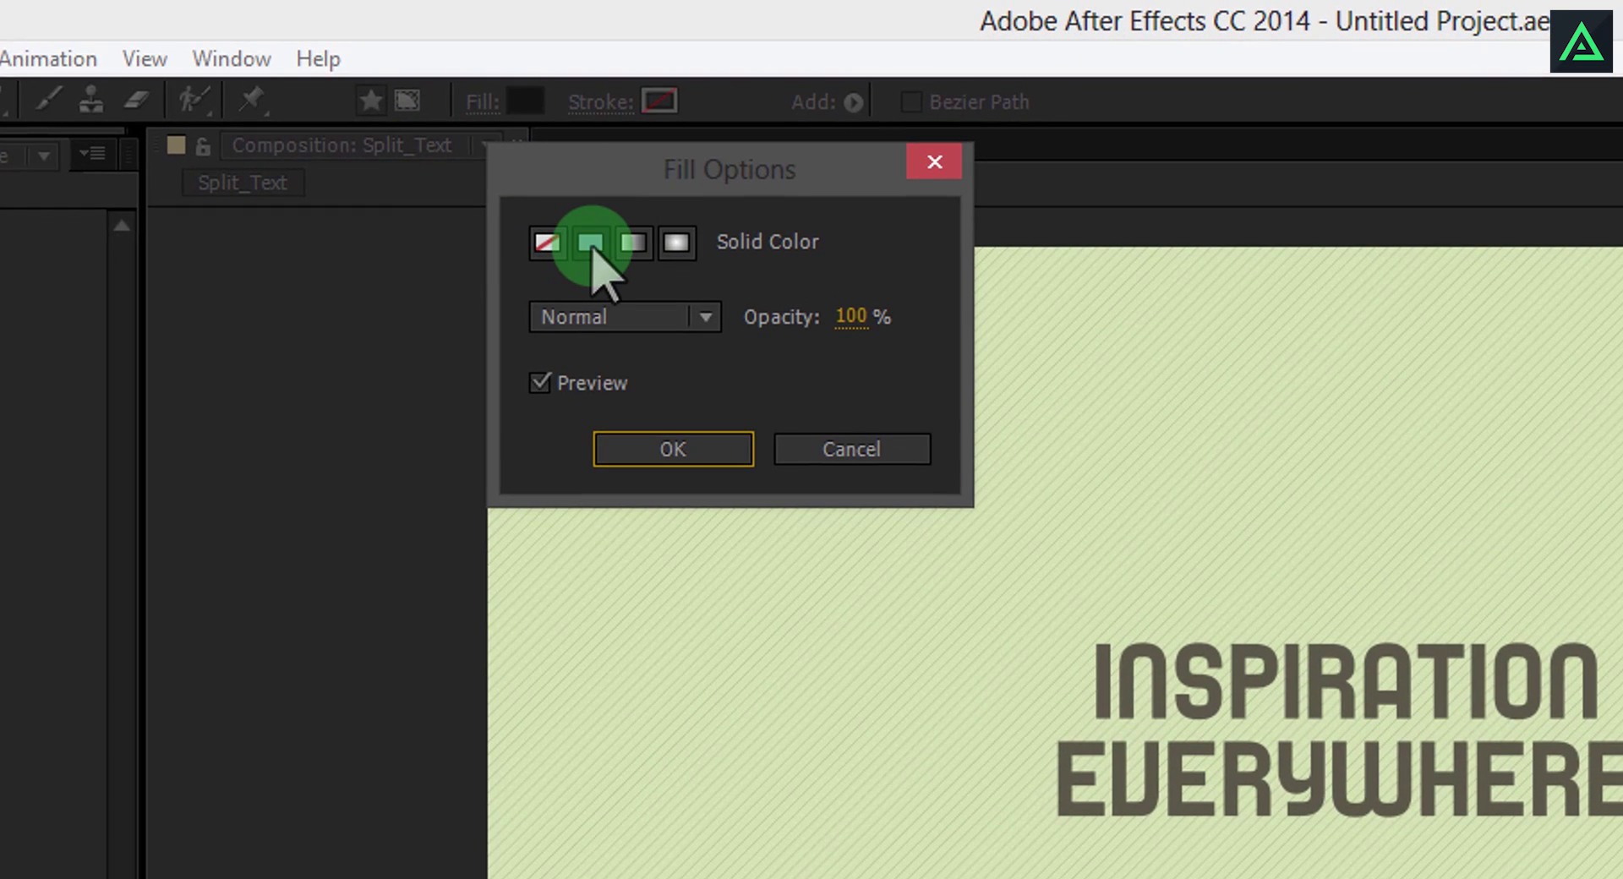
{"action": "left_click", "coordinate": [849, 448]}
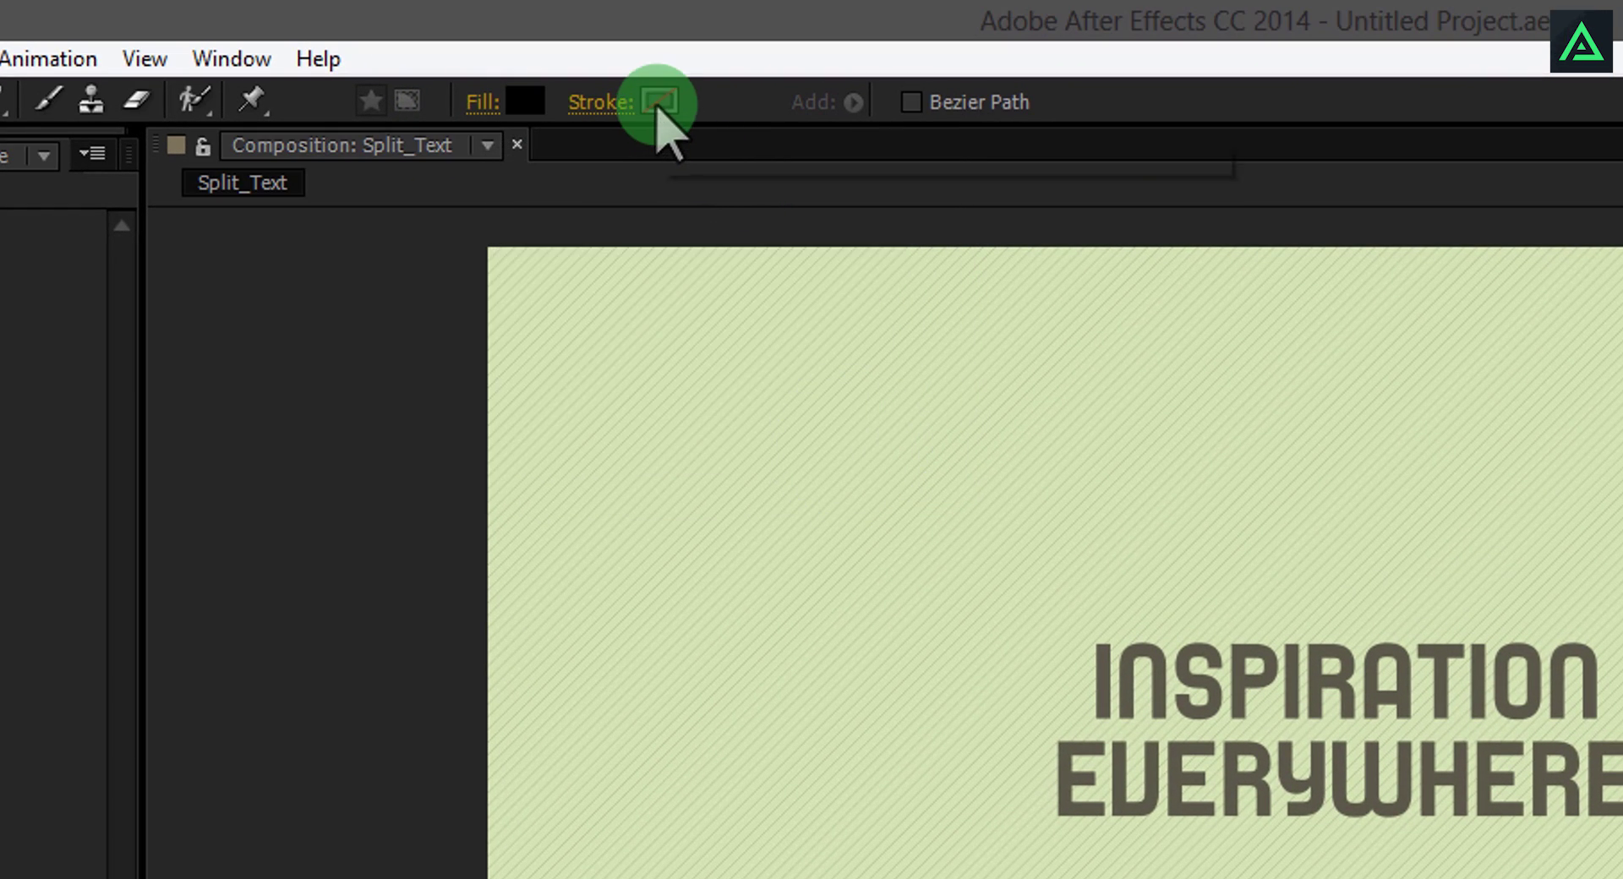
{"action": "left_click", "coordinate": [623, 106]}
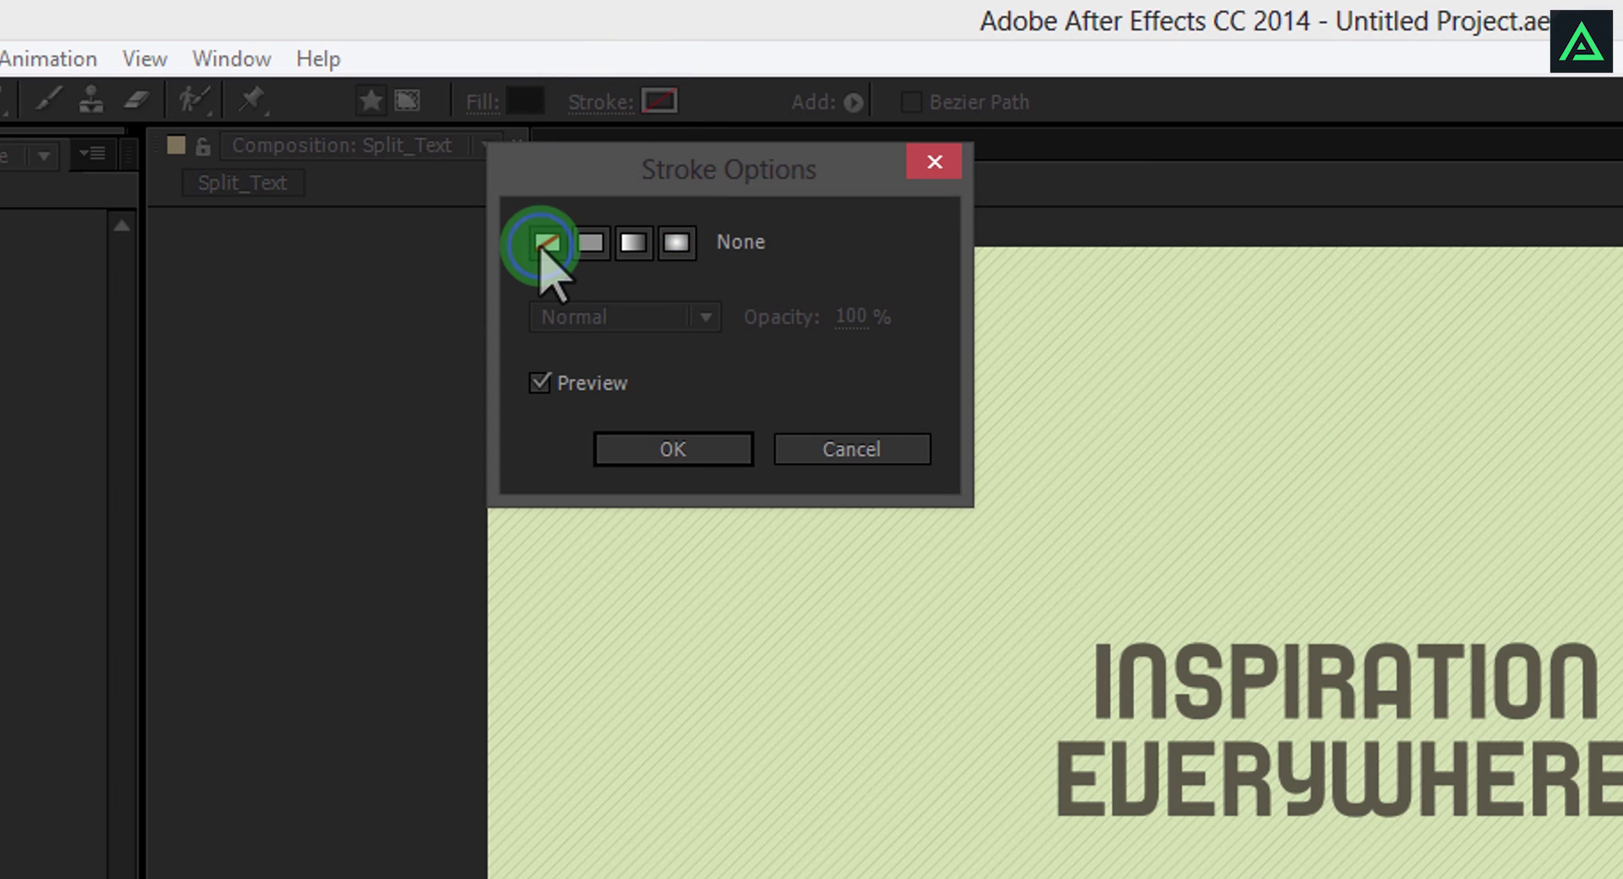
{"action": "left_click", "coordinate": [669, 446]}
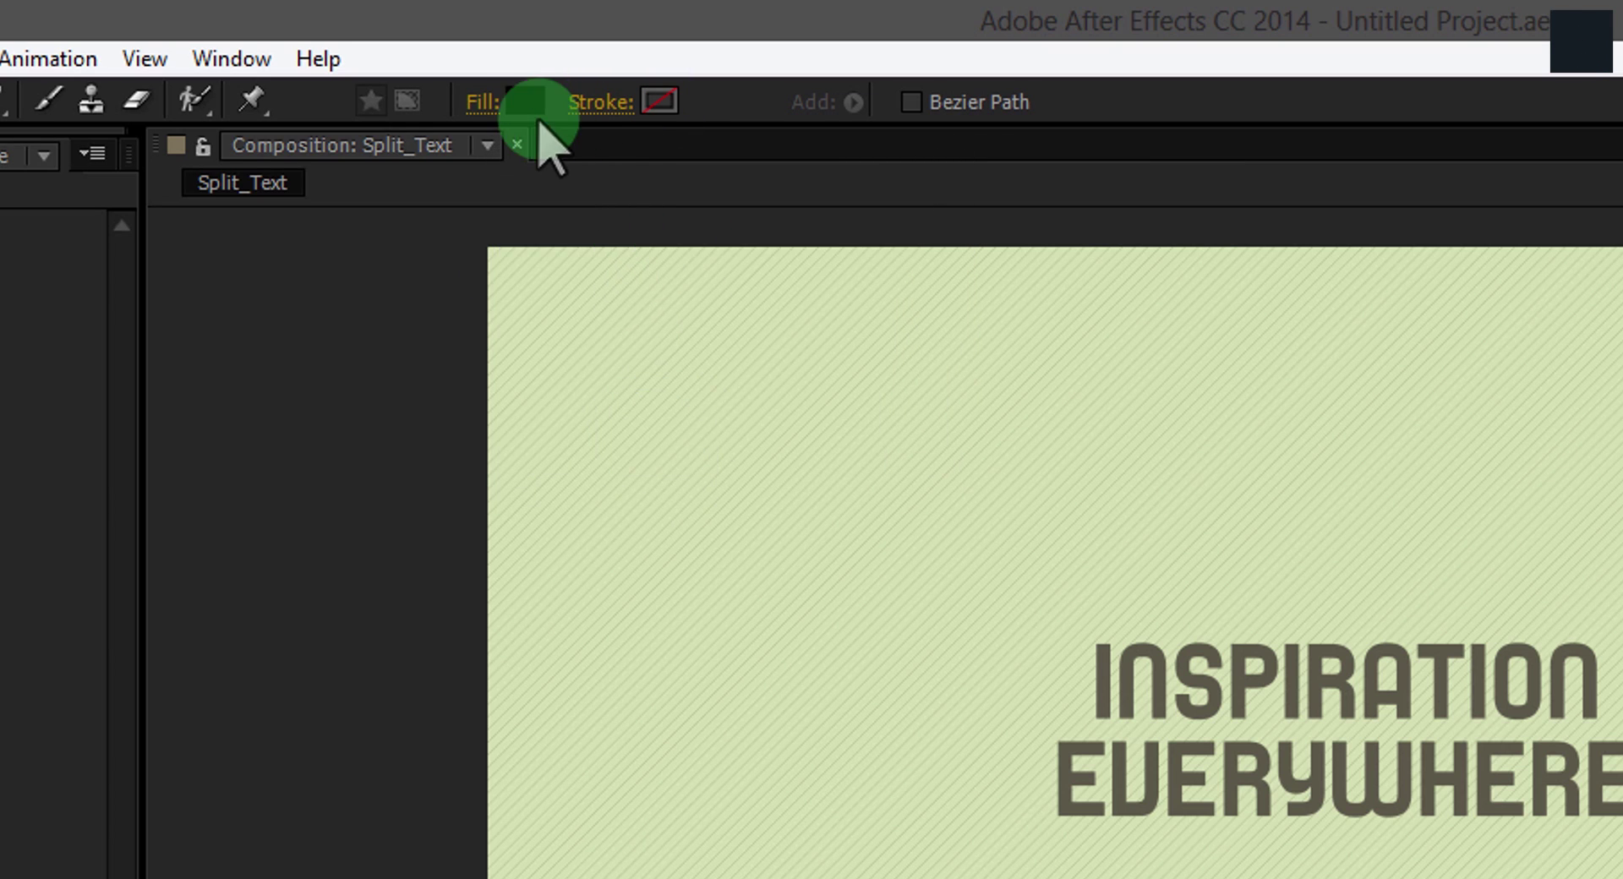
{"action": "left_click", "coordinate": [532, 110]}
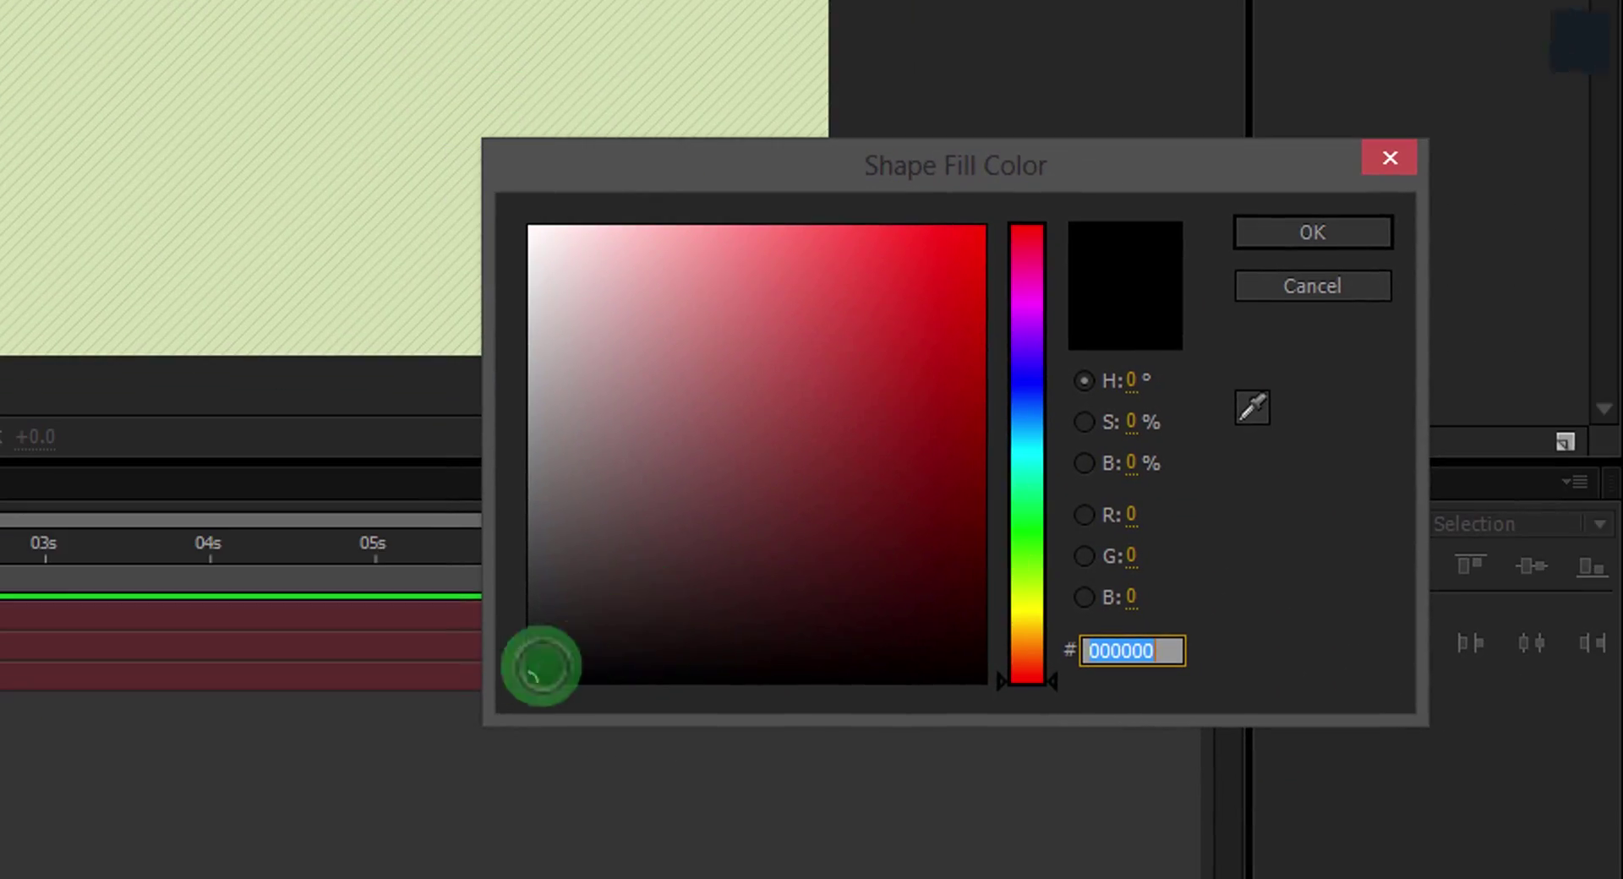
{"action": "left_click_drag", "start_coordinate": [572, 619], "coordinate": [418, 771]}
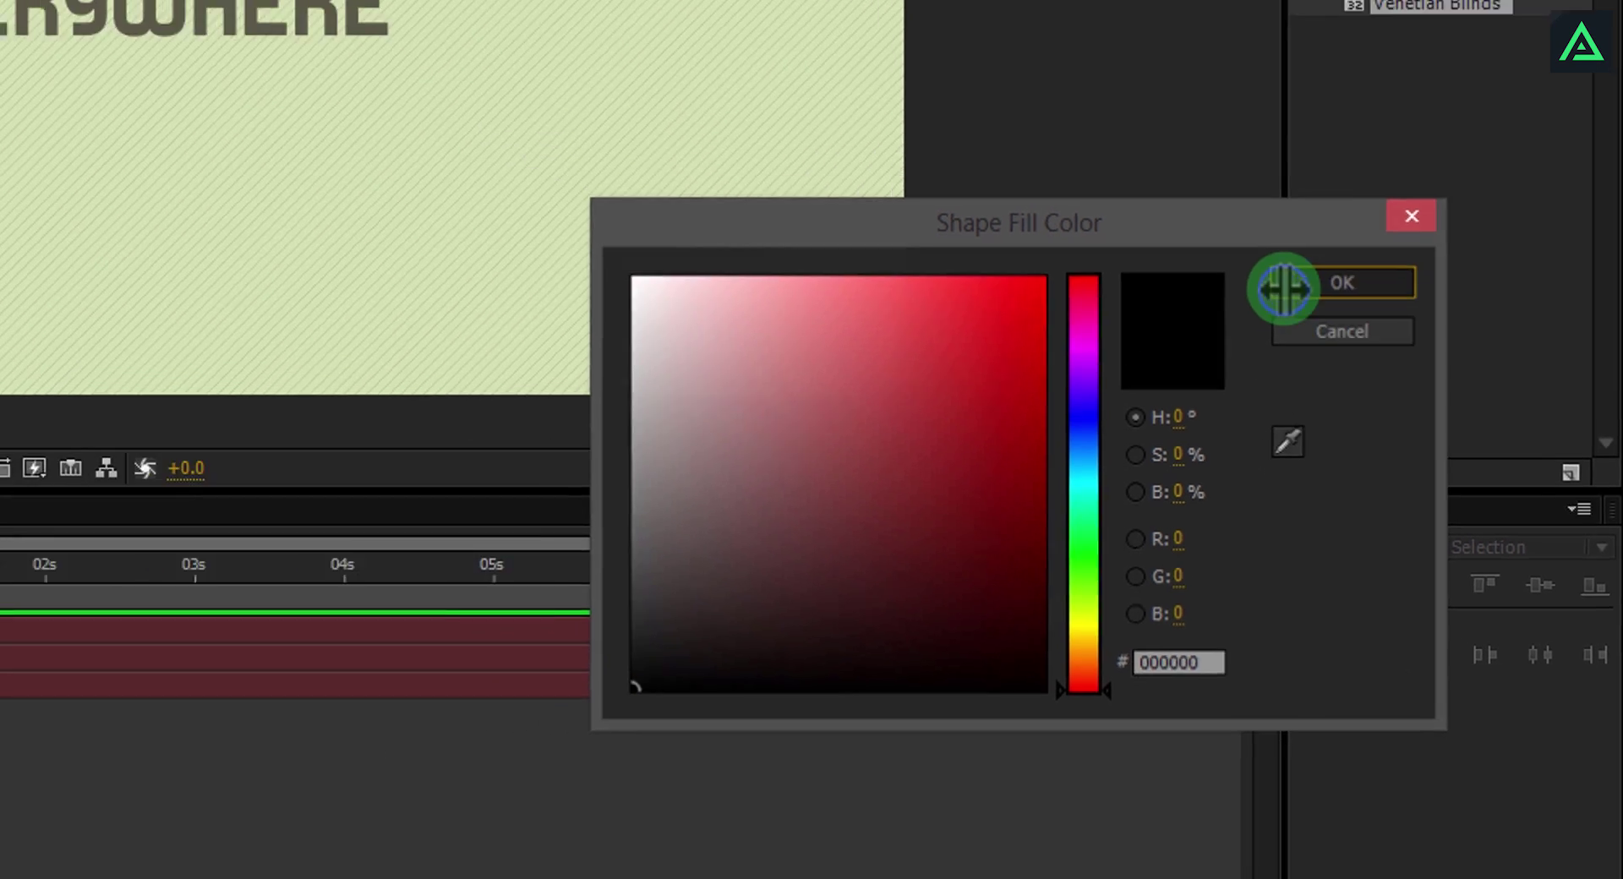
{"action": "left_click", "coordinate": [1249, 245]}
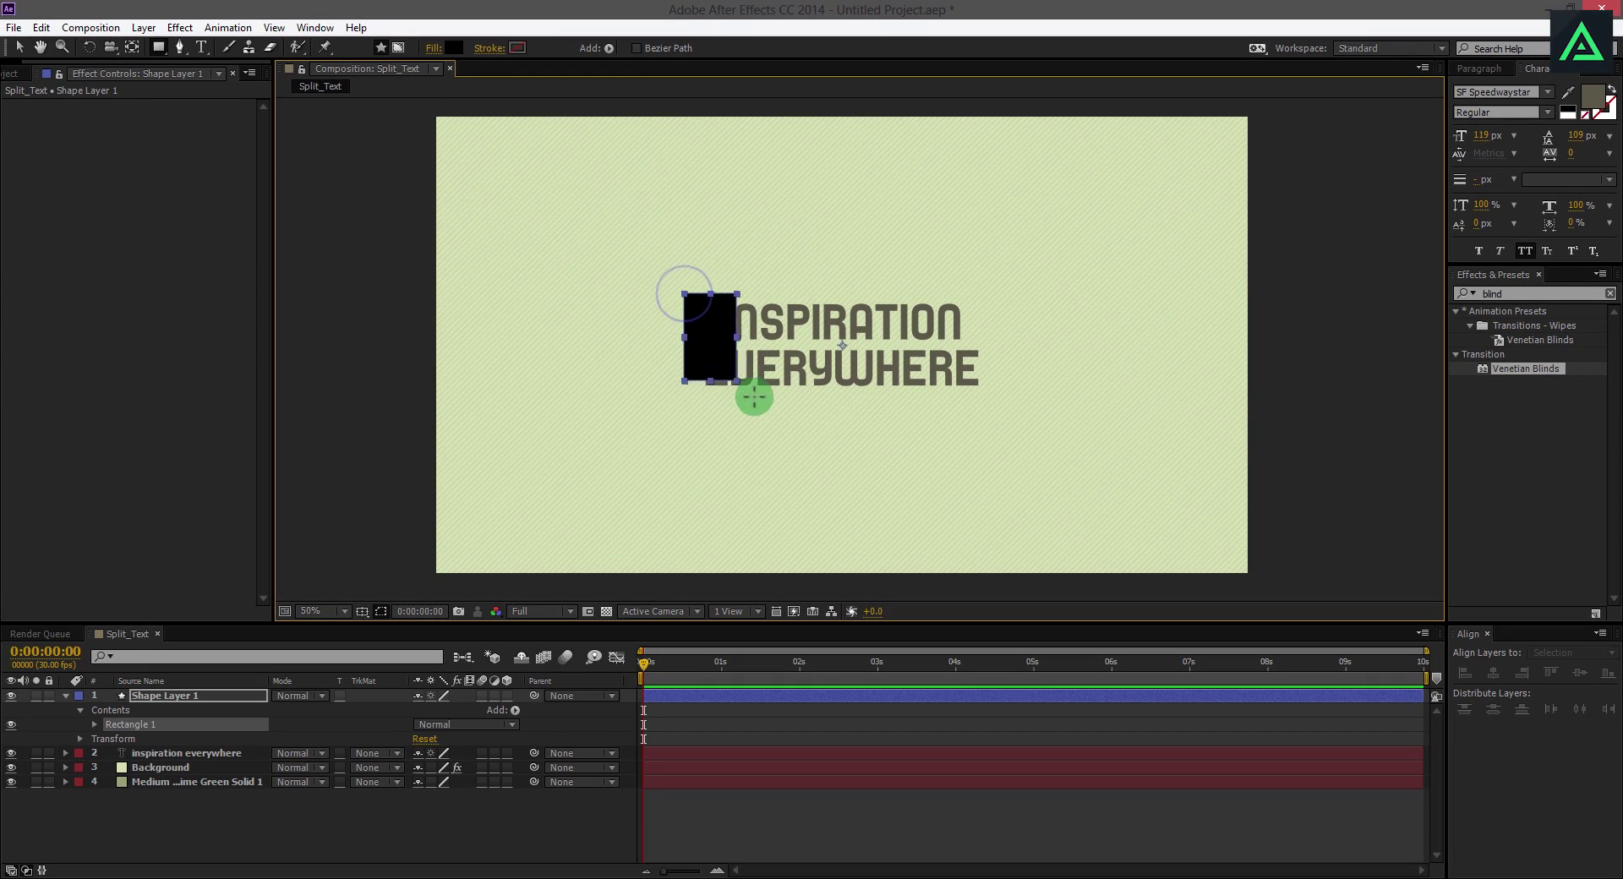
{"action": "left_click_drag", "start_coordinate": [754, 397], "coordinate": [1001, 397]}
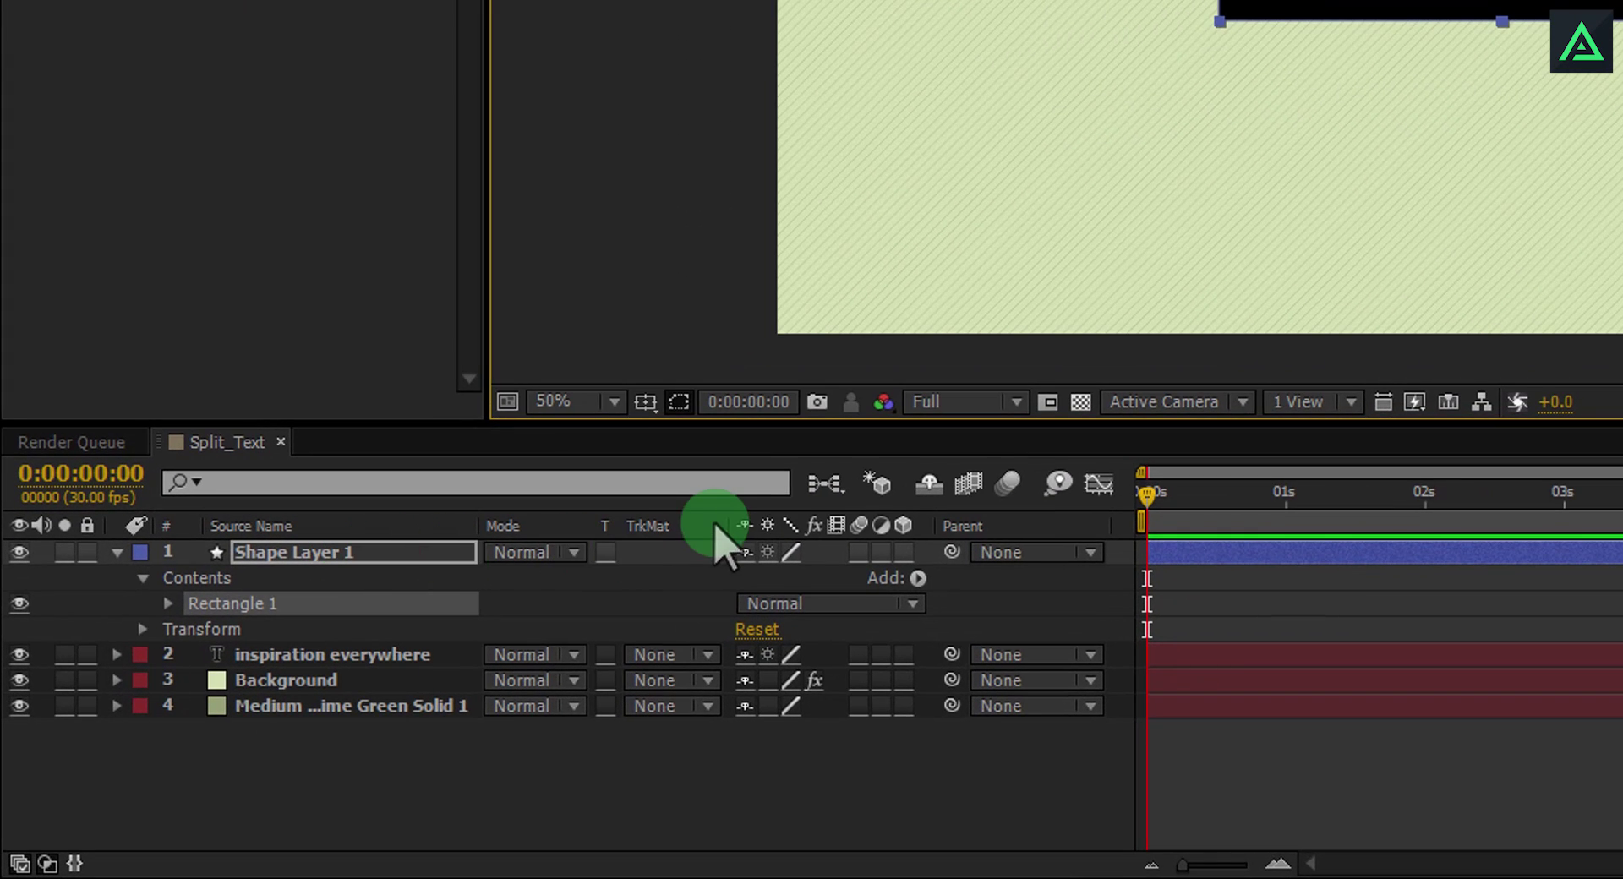
Set the track matte of the inspiration everywhere layer to Alpha Matte "Shape Layer 1"
{"action": "right_click", "coordinate": [688, 526]}
{"action": "mouse_move", "coordinate": [761, 618]}
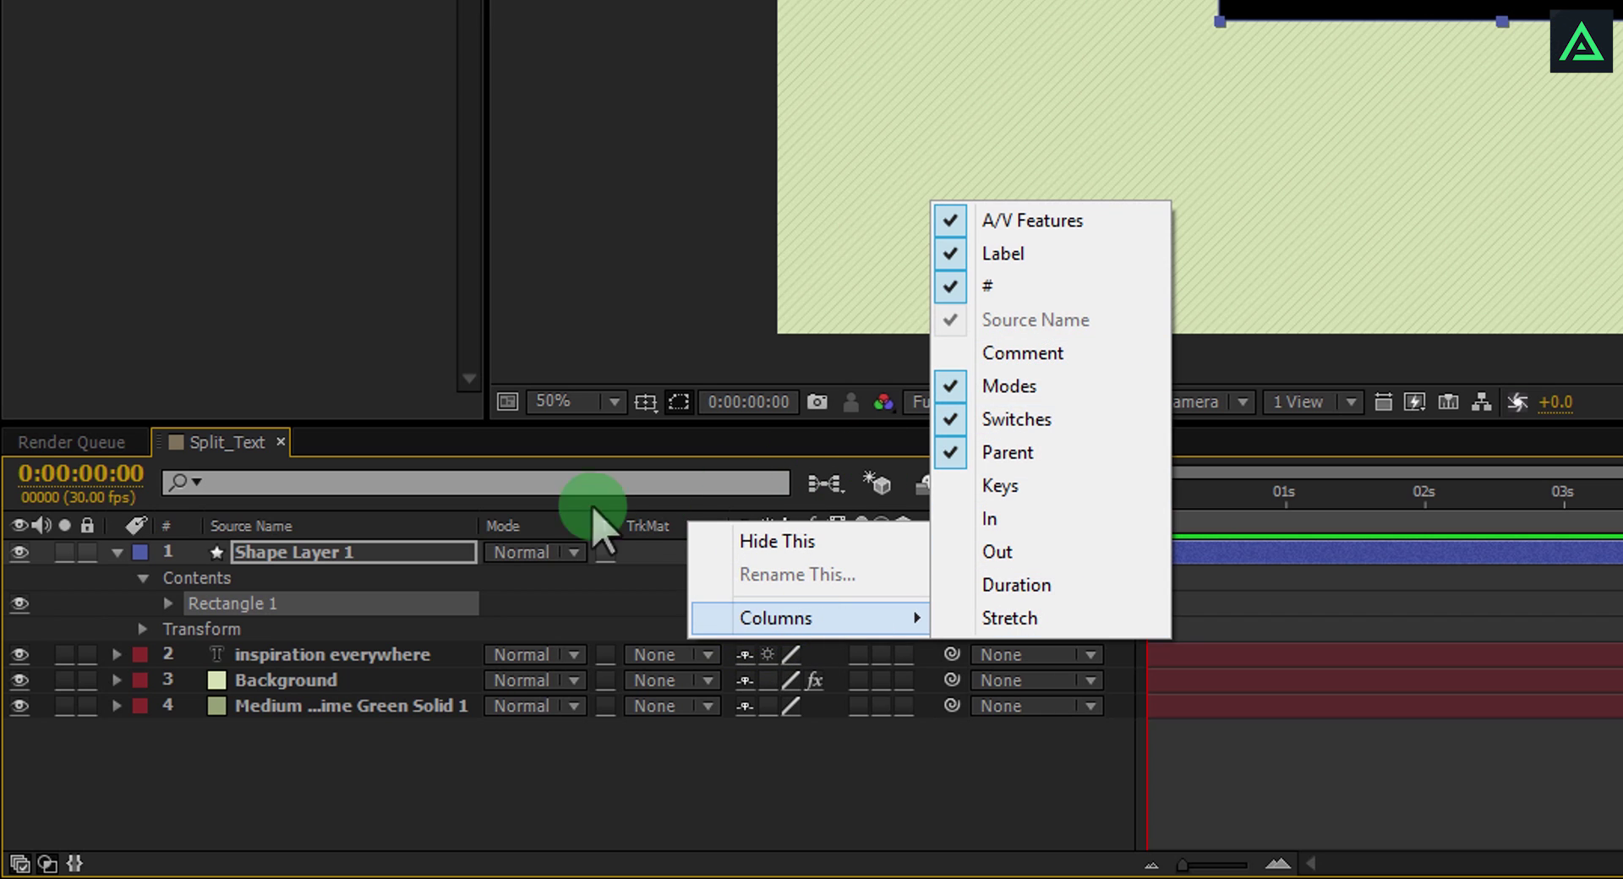
{"action": "left_click", "coordinate": [427, 567]}
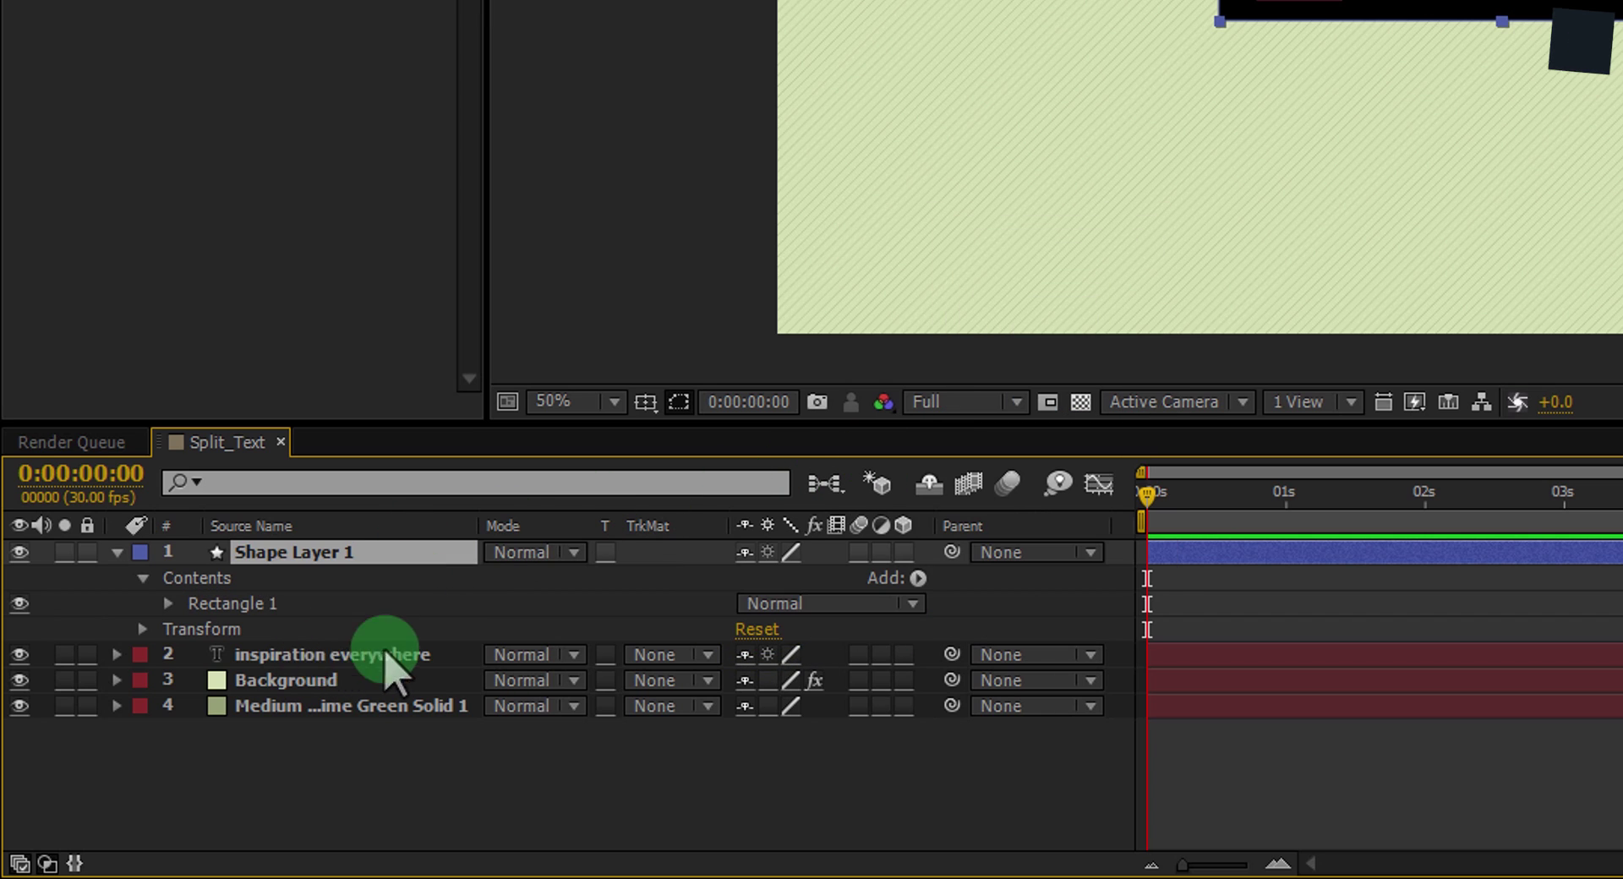
{"action": "left_click", "coordinate": [667, 655]}
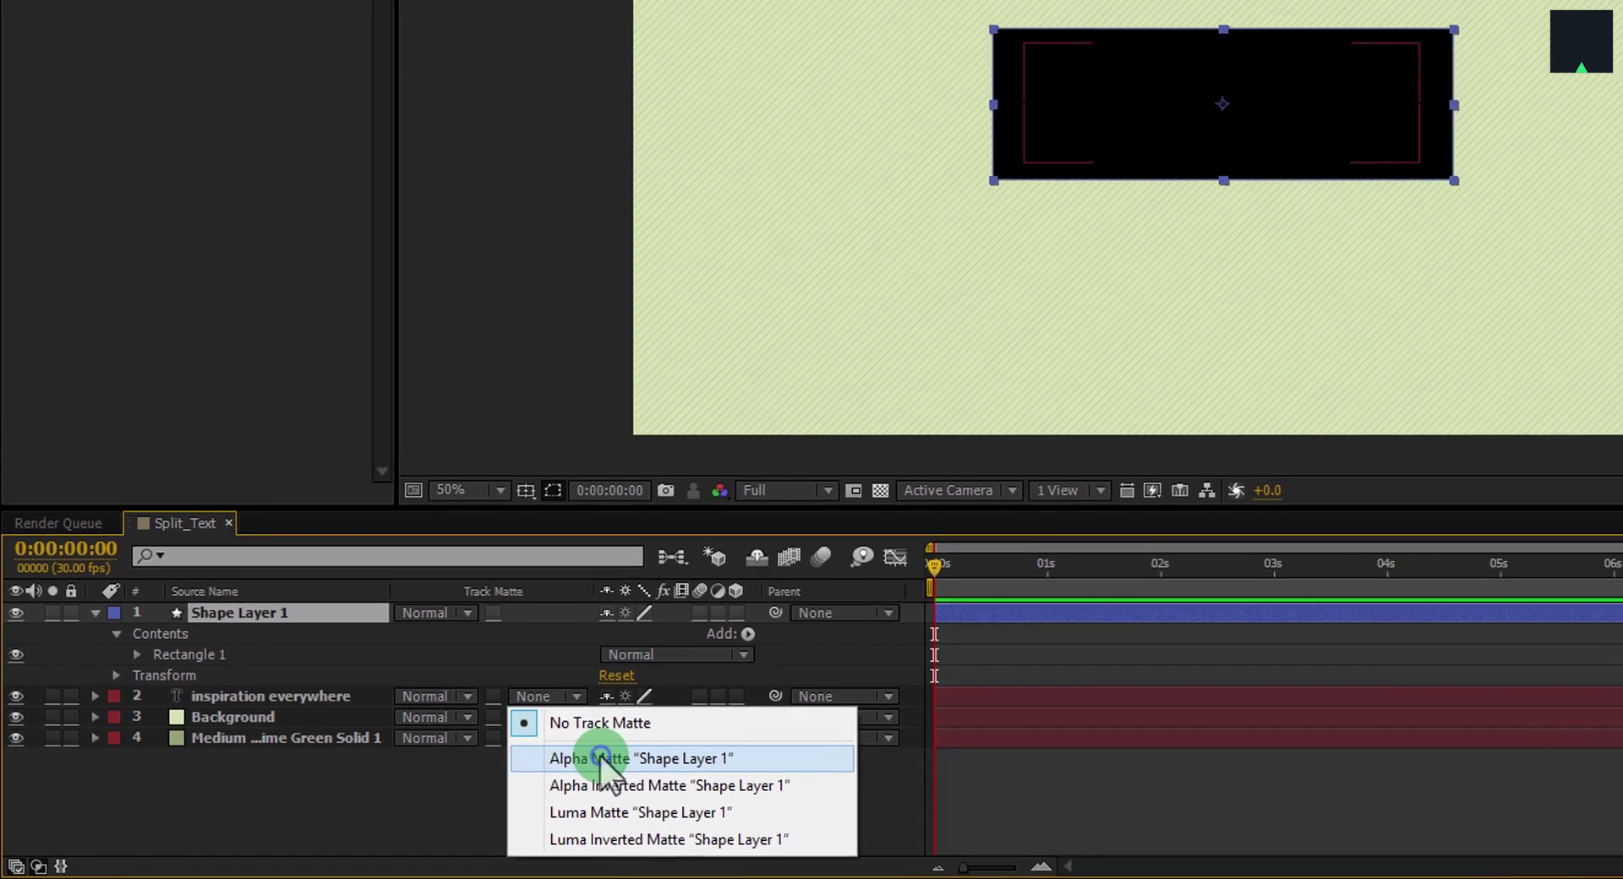
{"action": "left_click", "coordinate": [701, 731]}
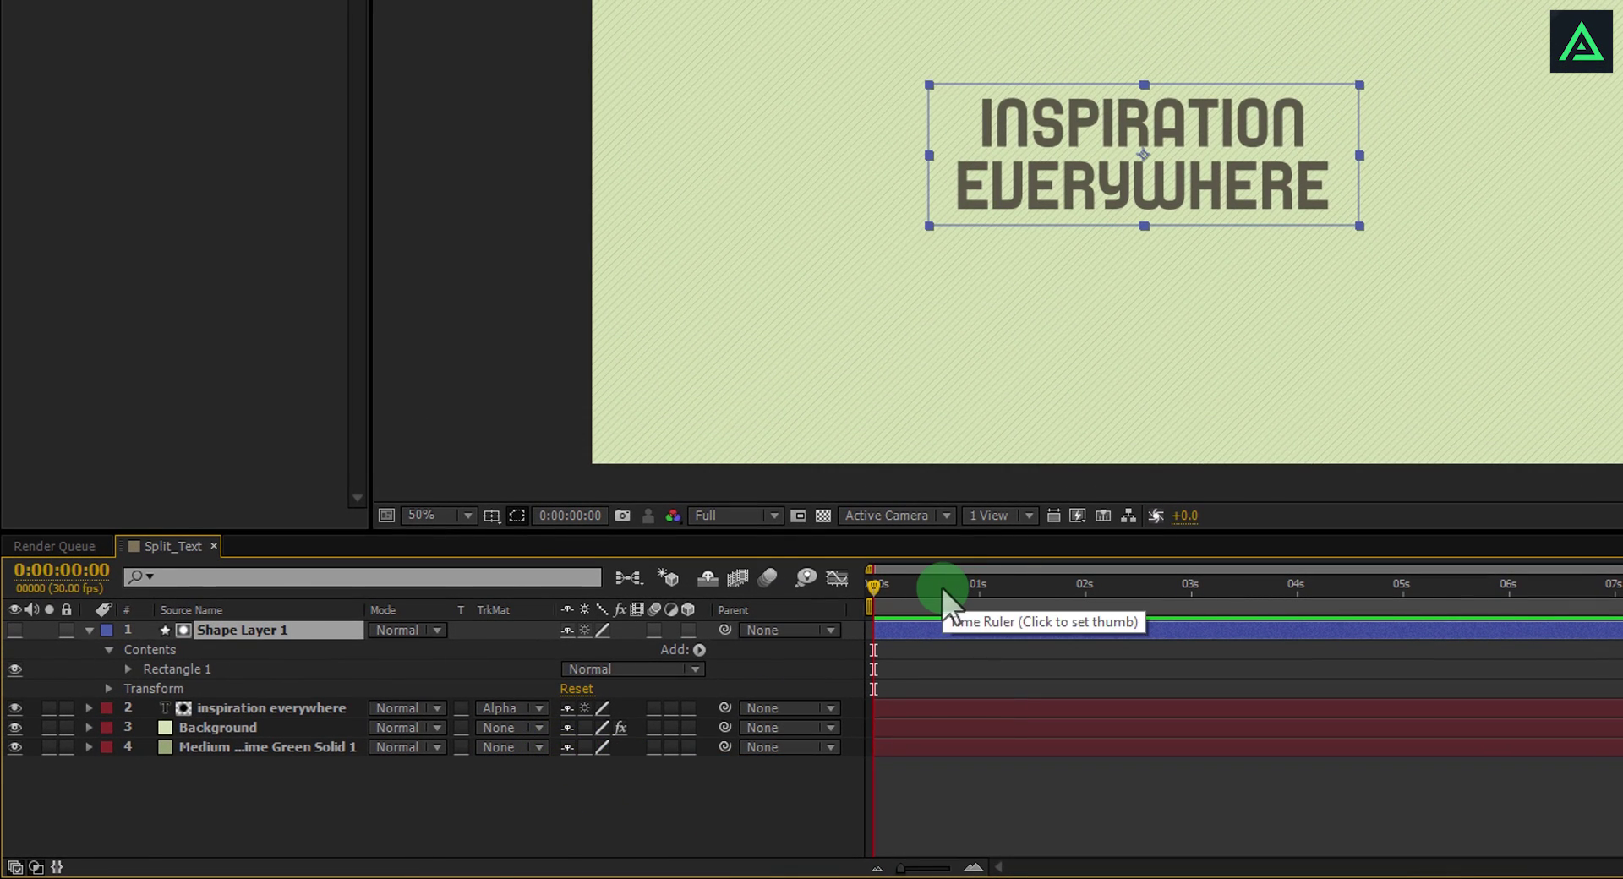
Test the matte by shifting the text layer's Y position to 586.2, and undo the shift
{"action": "left_click", "coordinate": [232, 706]}
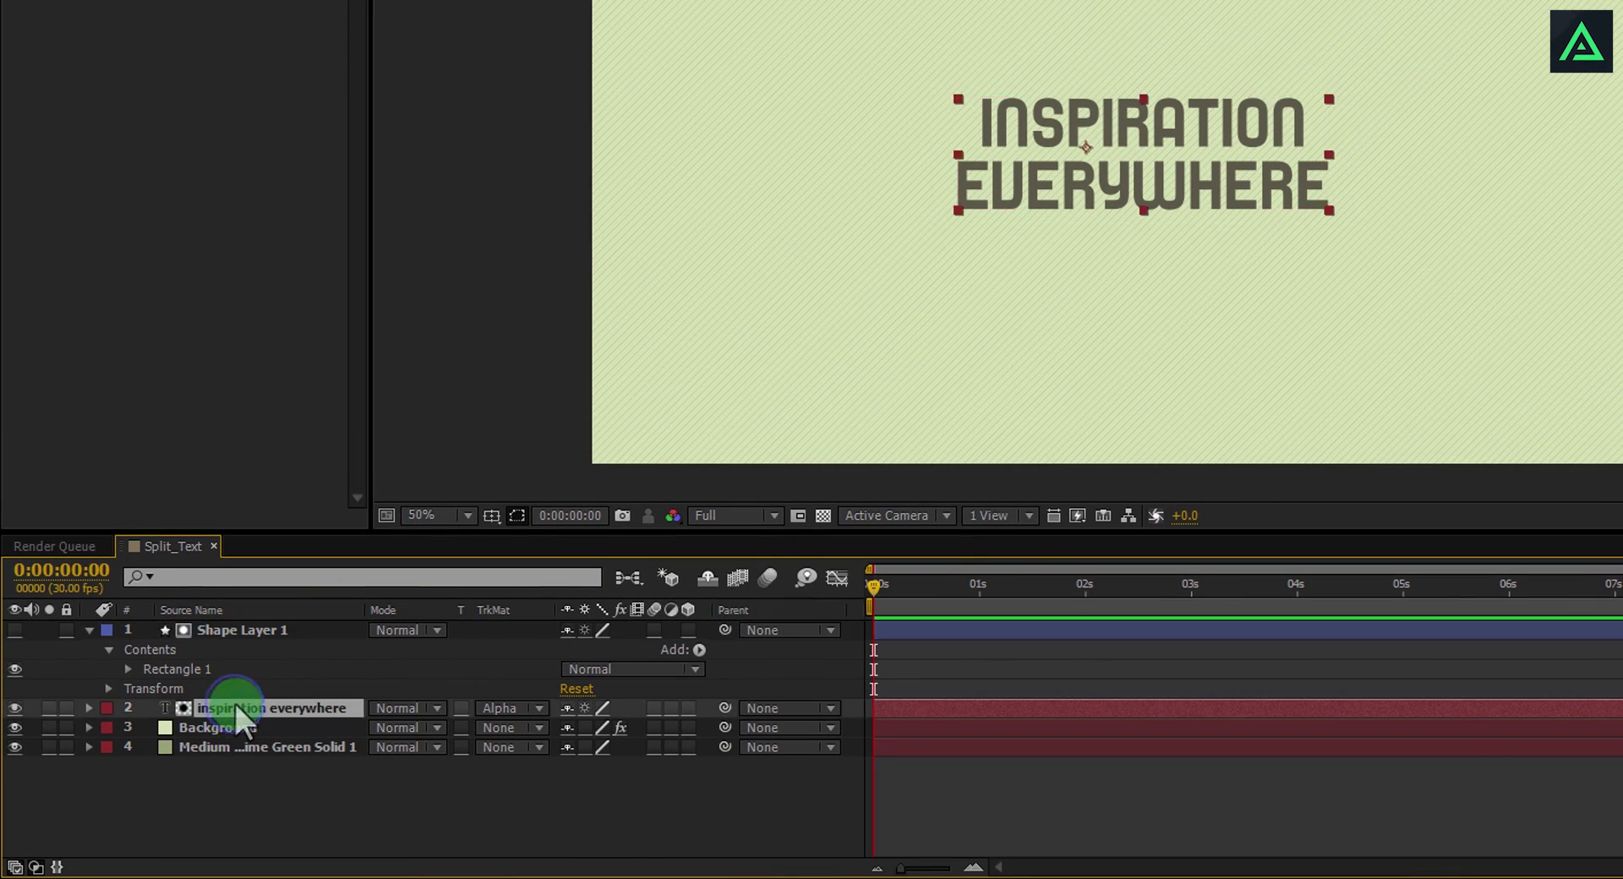
{"action": "key", "text": "p"}
{"action": "left_click", "coordinate": [583, 725]}
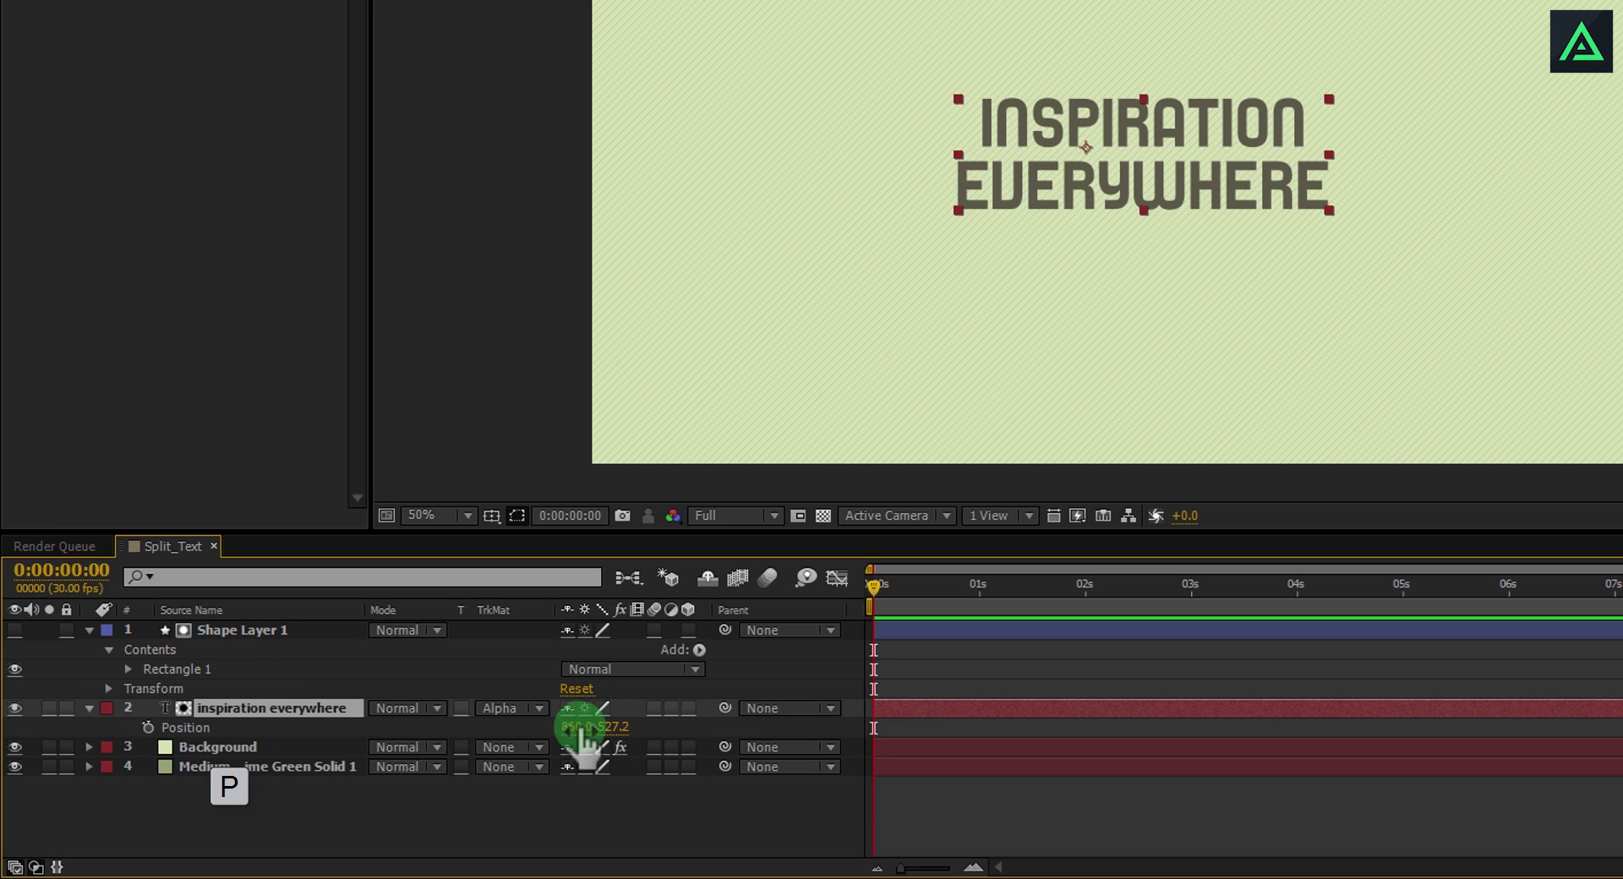
{"action": "left_click_drag", "start_coordinate": [612, 733], "coordinate": [655, 754]}
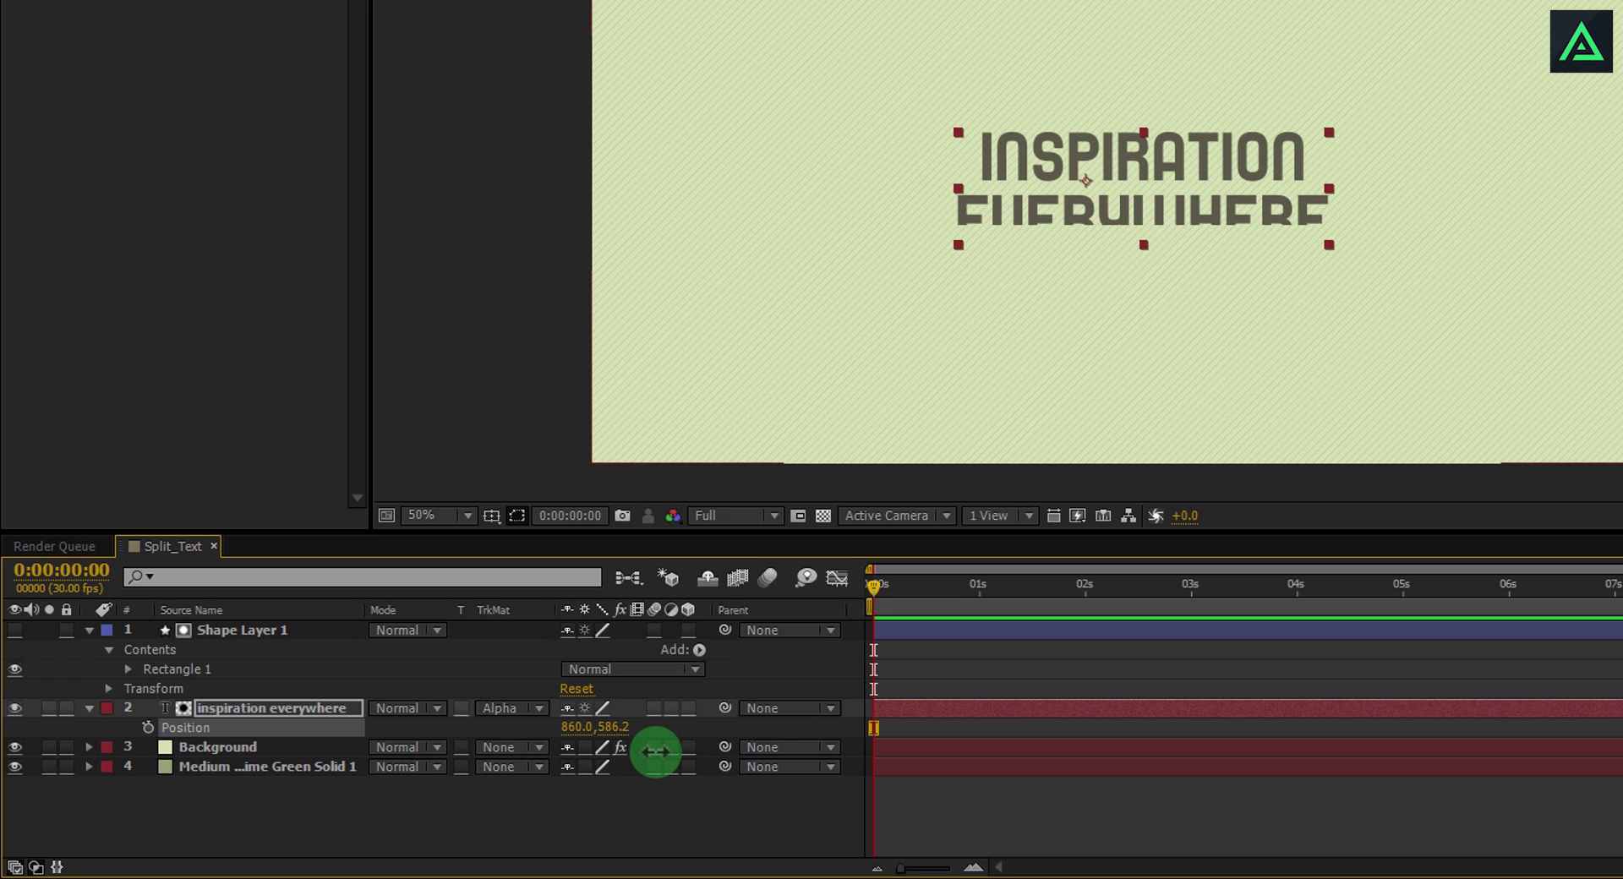
{"action": "key", "text": "ctrl+z"}
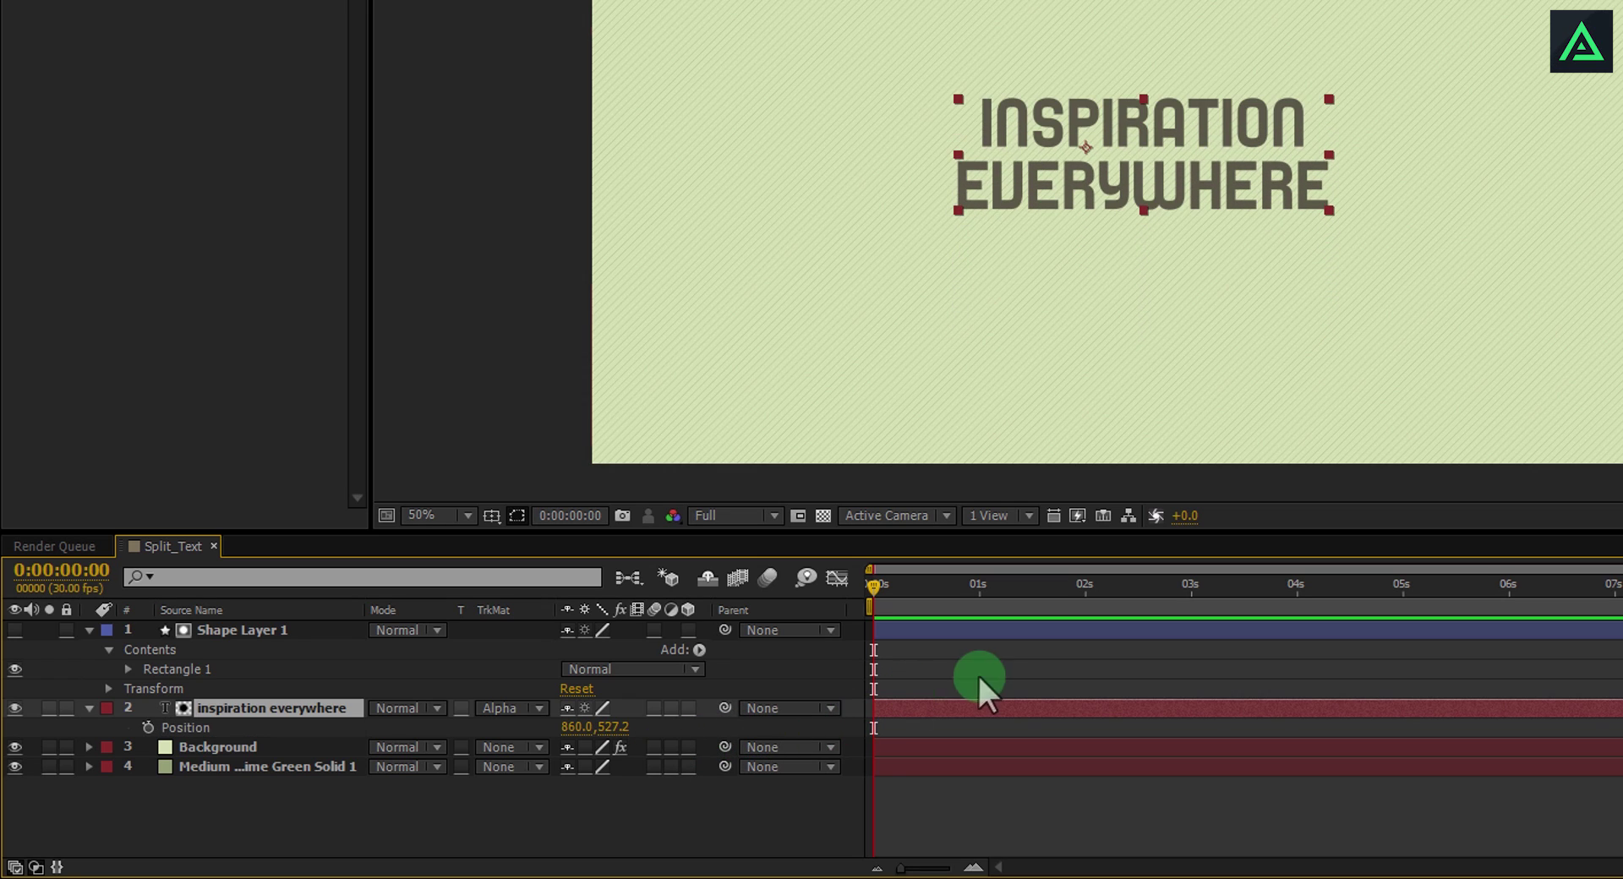
Toggle Shape Layer 1's visibility on and back off to check the matte rectangle
{"action": "left_click", "coordinate": [241, 630]}
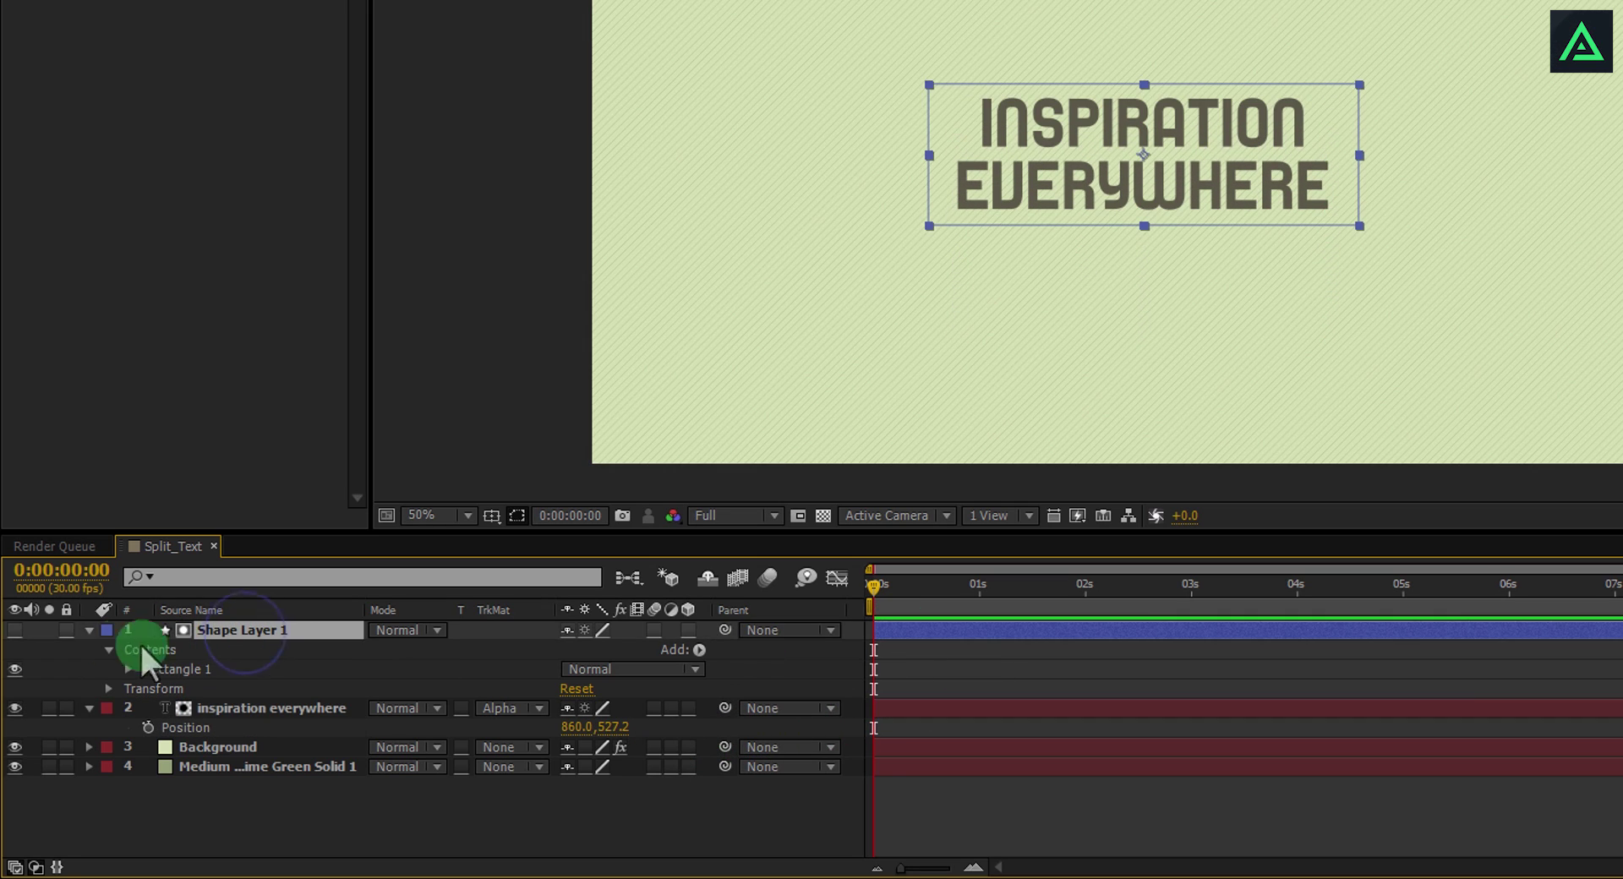
{"action": "left_click", "coordinate": [14, 629]}
{"action": "left_click", "coordinate": [15, 630]}
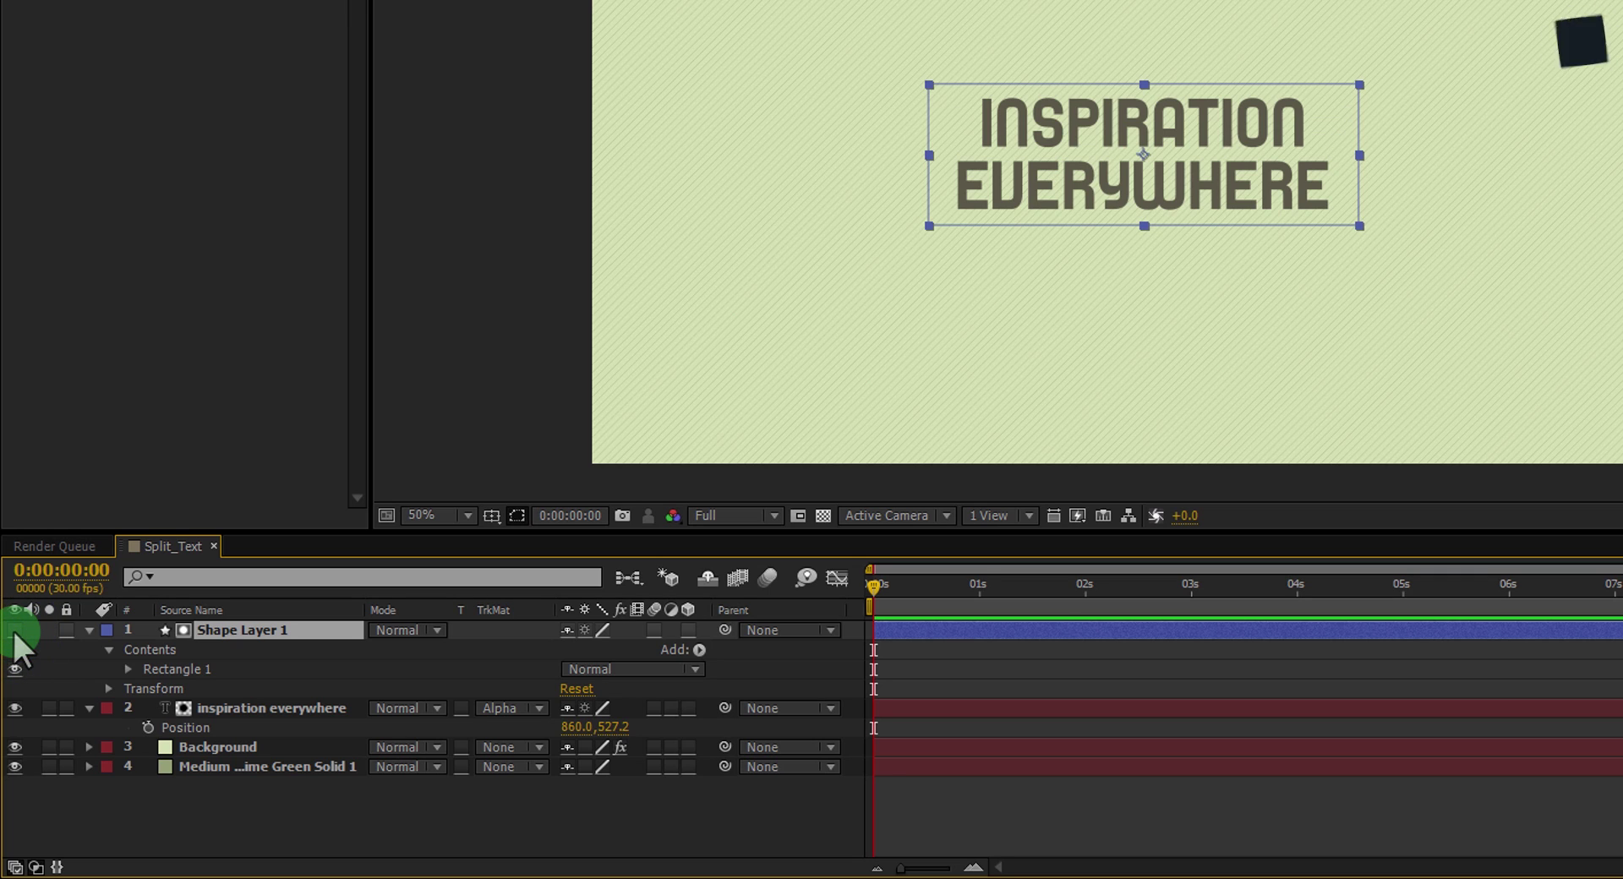
Unlink Shape Layer 1's scale proportions and set its horizontal scale to 50%, keeping the vertical at 100%
{"action": "left_click", "coordinate": [225, 637]}
{"action": "key", "text": "s"}
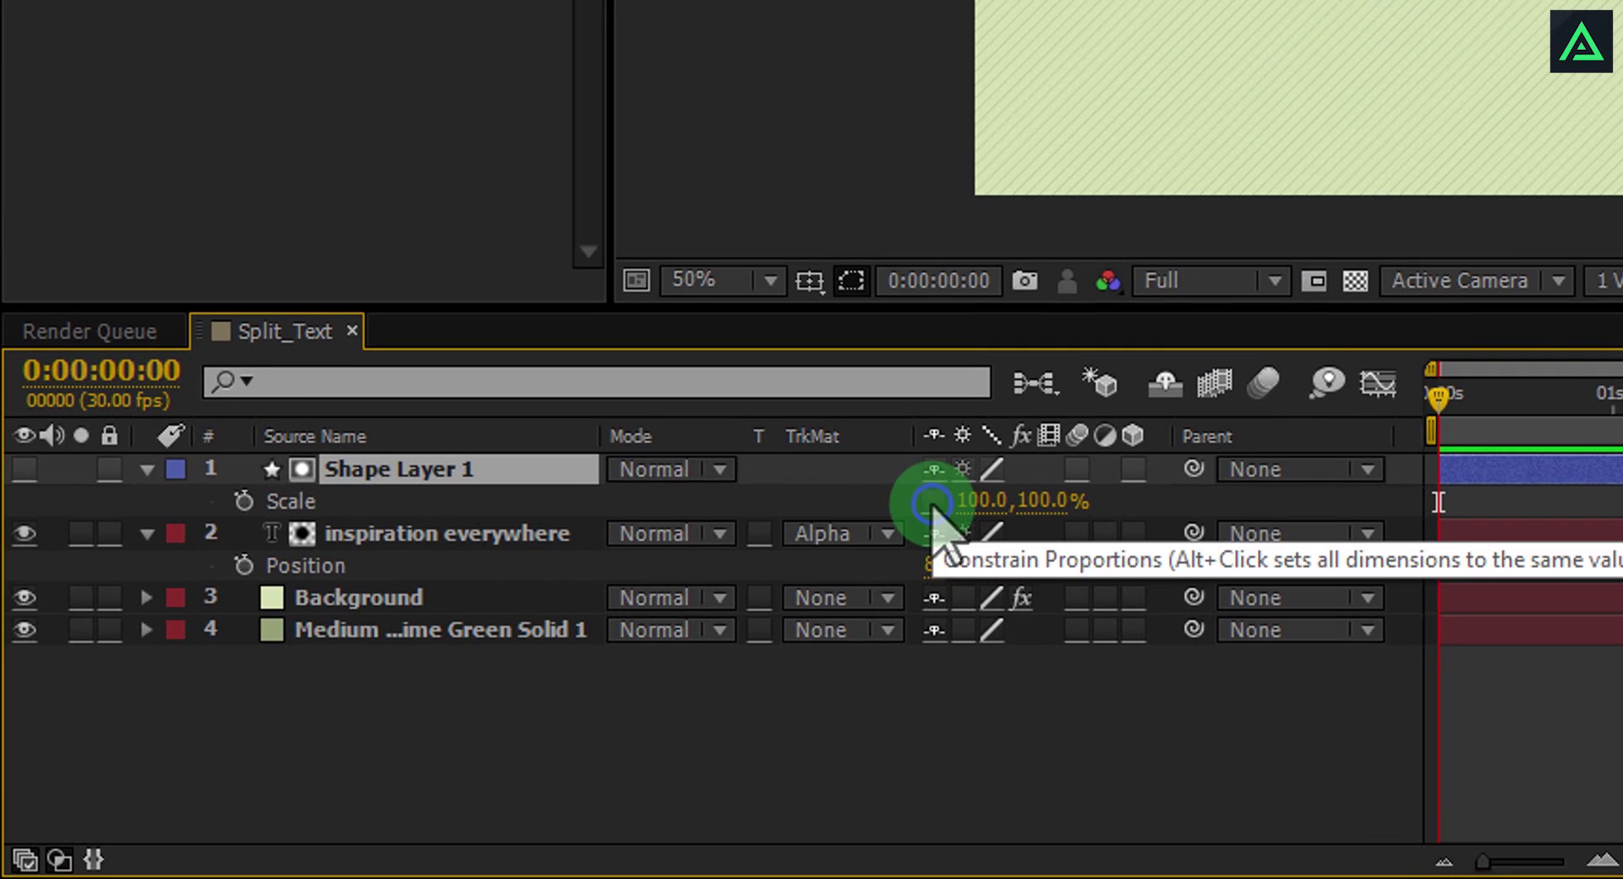
{"action": "left_click", "coordinate": [933, 504]}
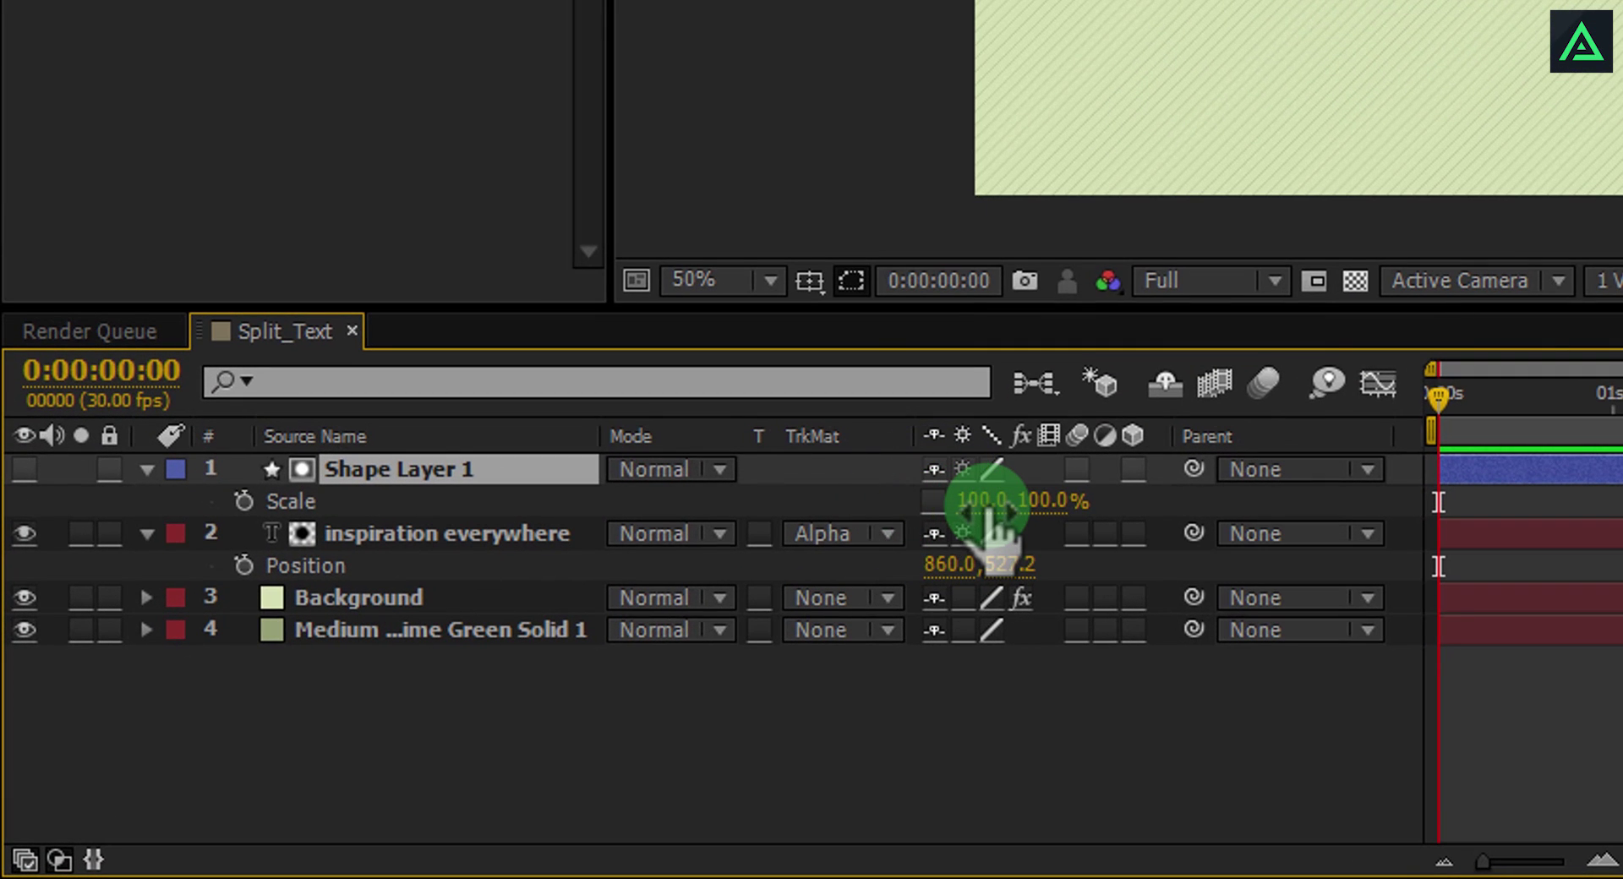
{"action": "left_click", "coordinate": [982, 502]}
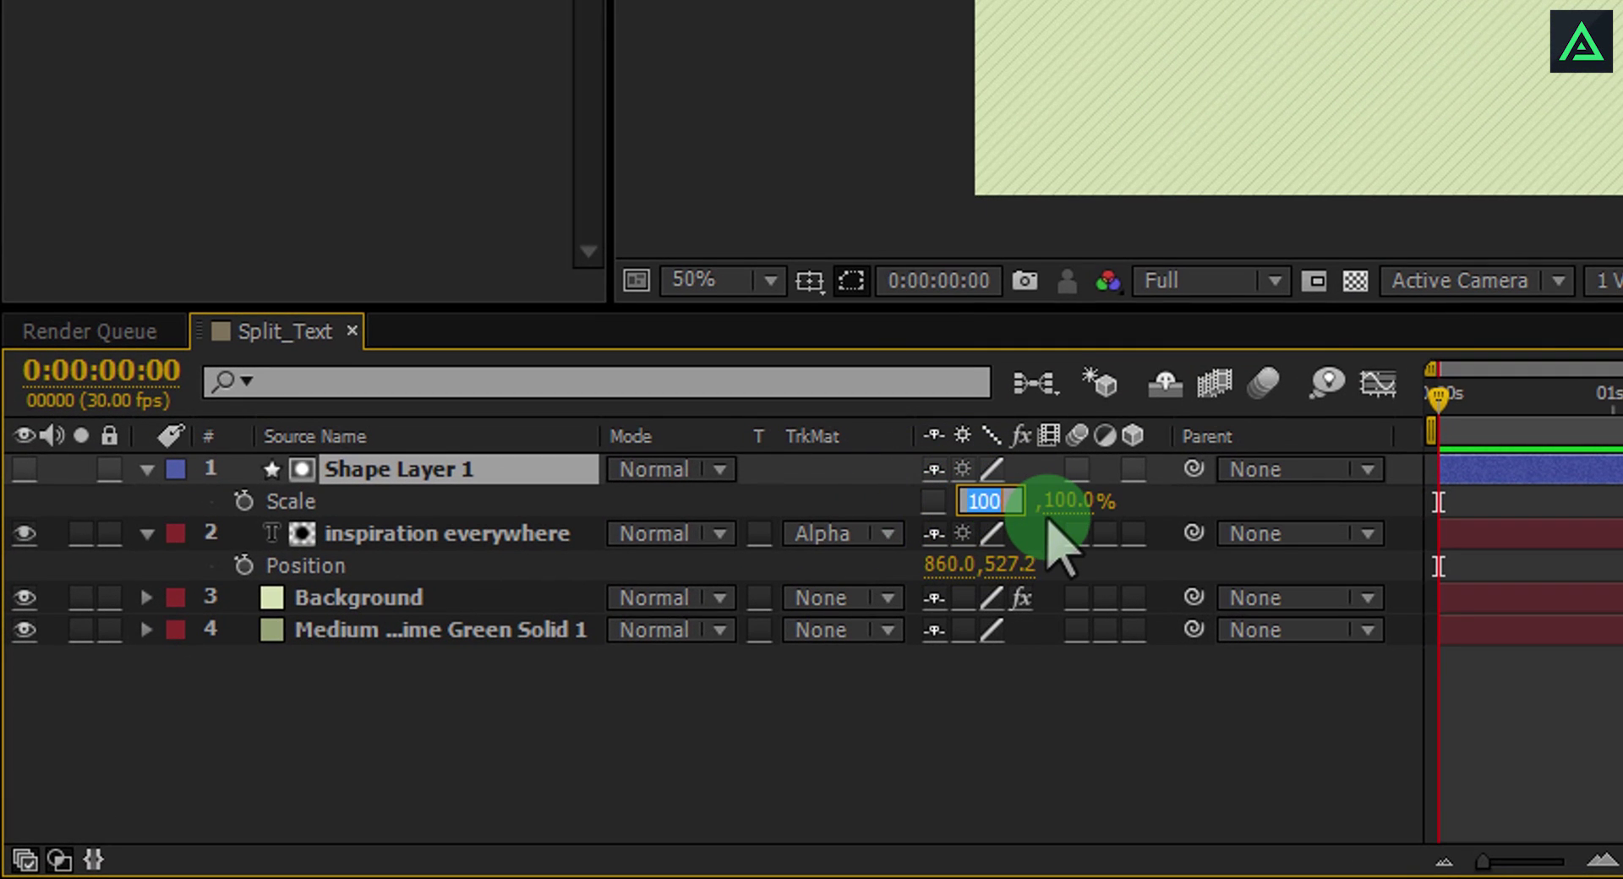
{"action": "key", "text": "Return"}
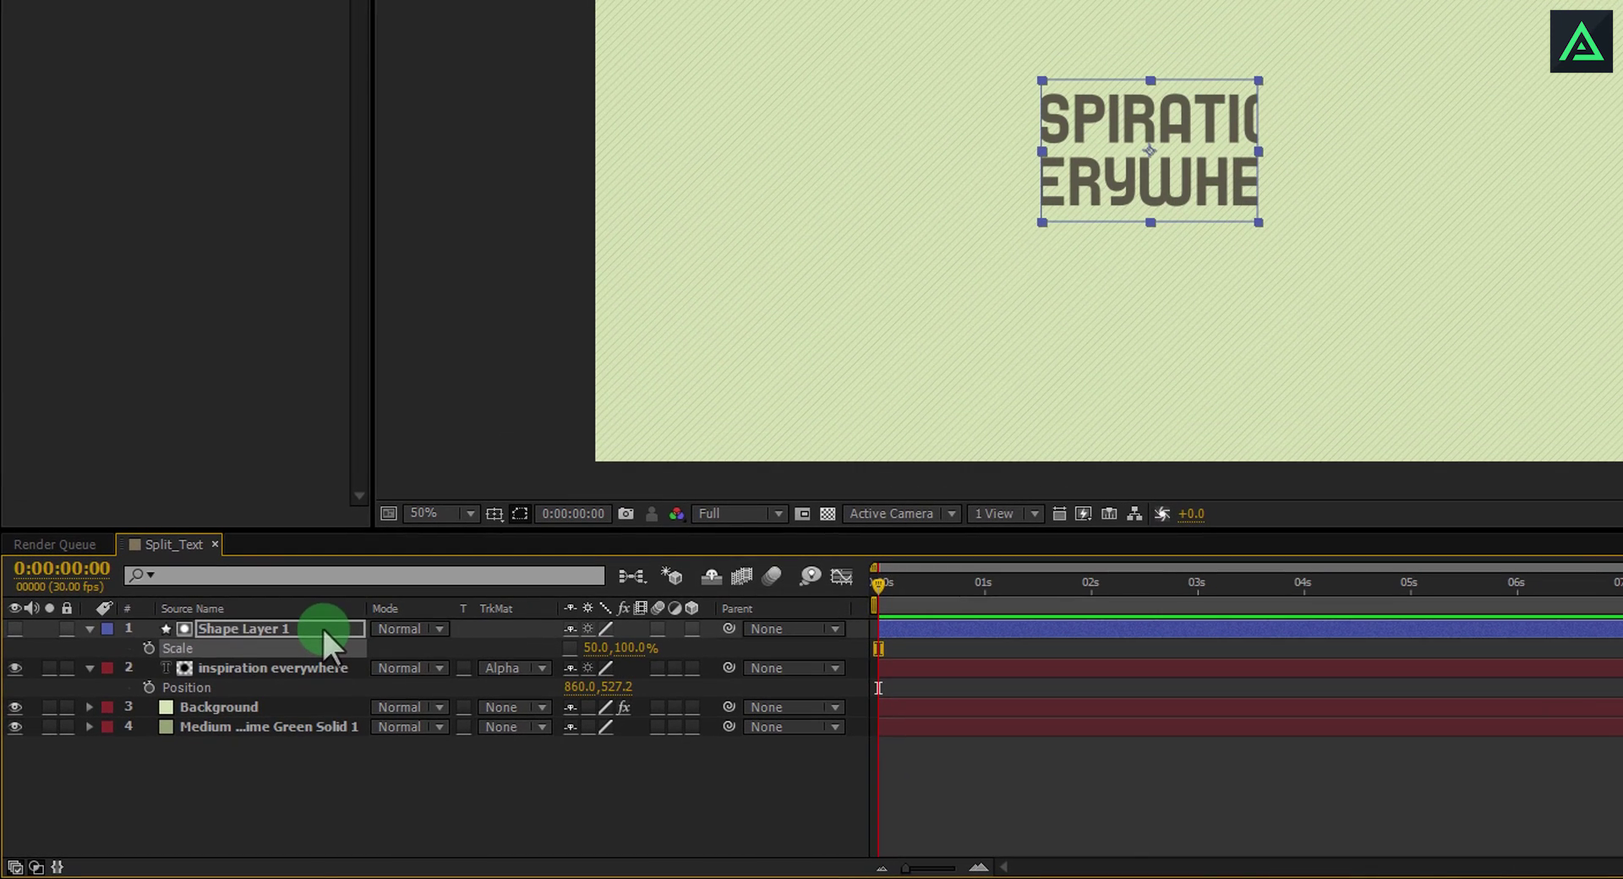
Nudge Shape Layer 1 left until the matte covers only the left half of the text
{"action": "left_click", "coordinate": [526, 471]}
{"action": "key", "text": "v"}
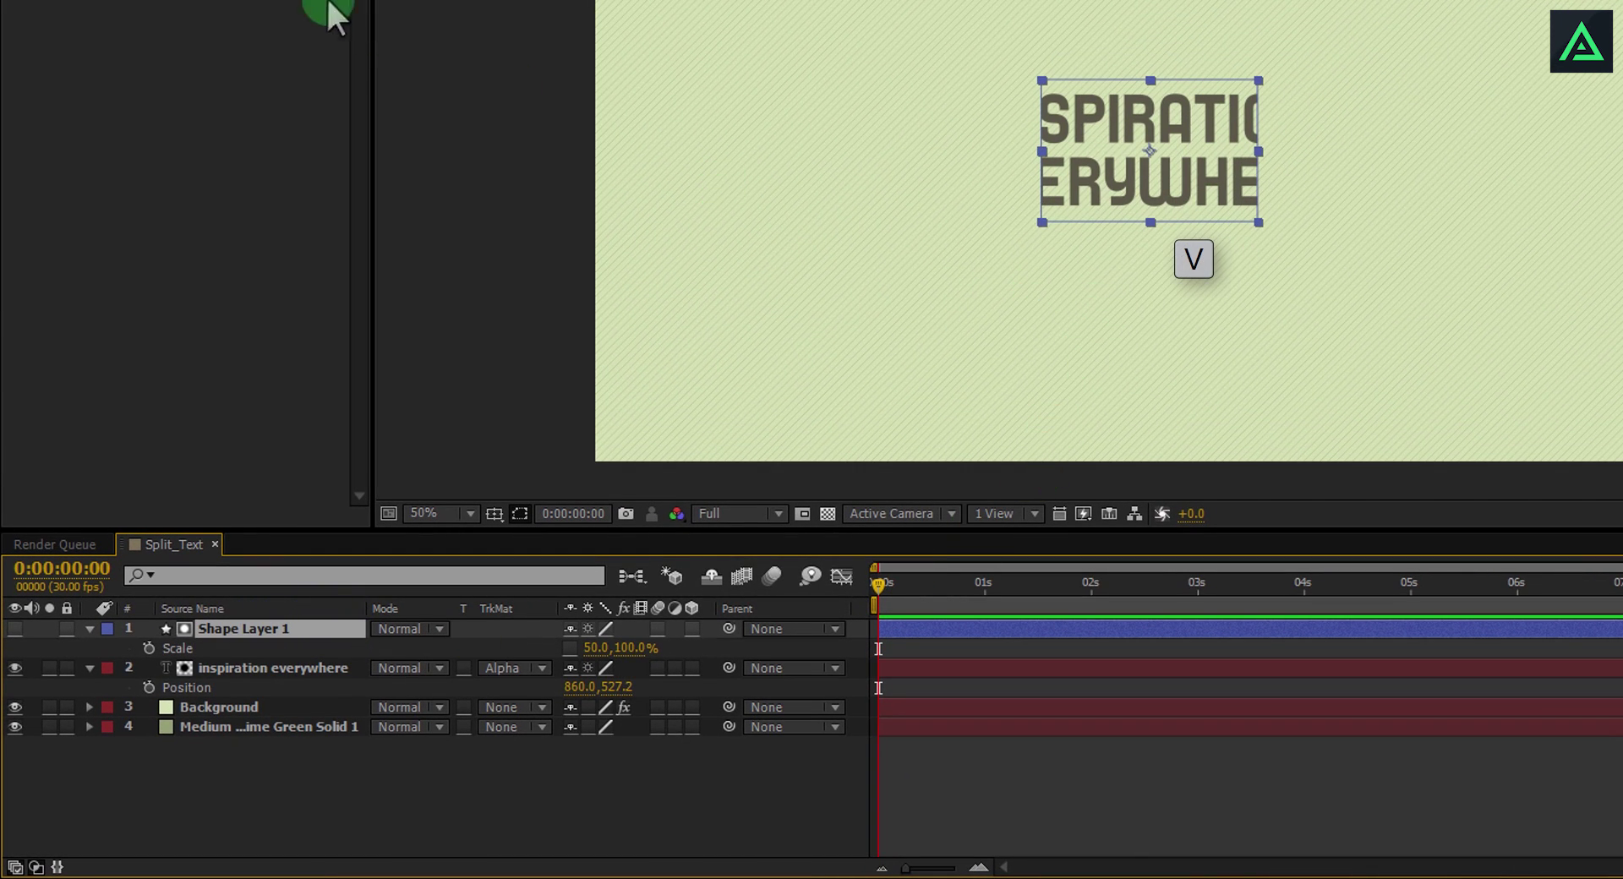
{"action": "key", "text": "Left"}
{"action": "key", "text": "Left"}
{"action": "key", "text": "Left"}
{"action": "key", "text": "Left"}
{"action": "key", "text": "Left"}
{"action": "key", "text": "Left"}
{"action": "key", "text": "Left"}
{"action": "key", "text": "Left"}
{"action": "key", "text": "Left"}
{"action": "key", "text": "Left"}
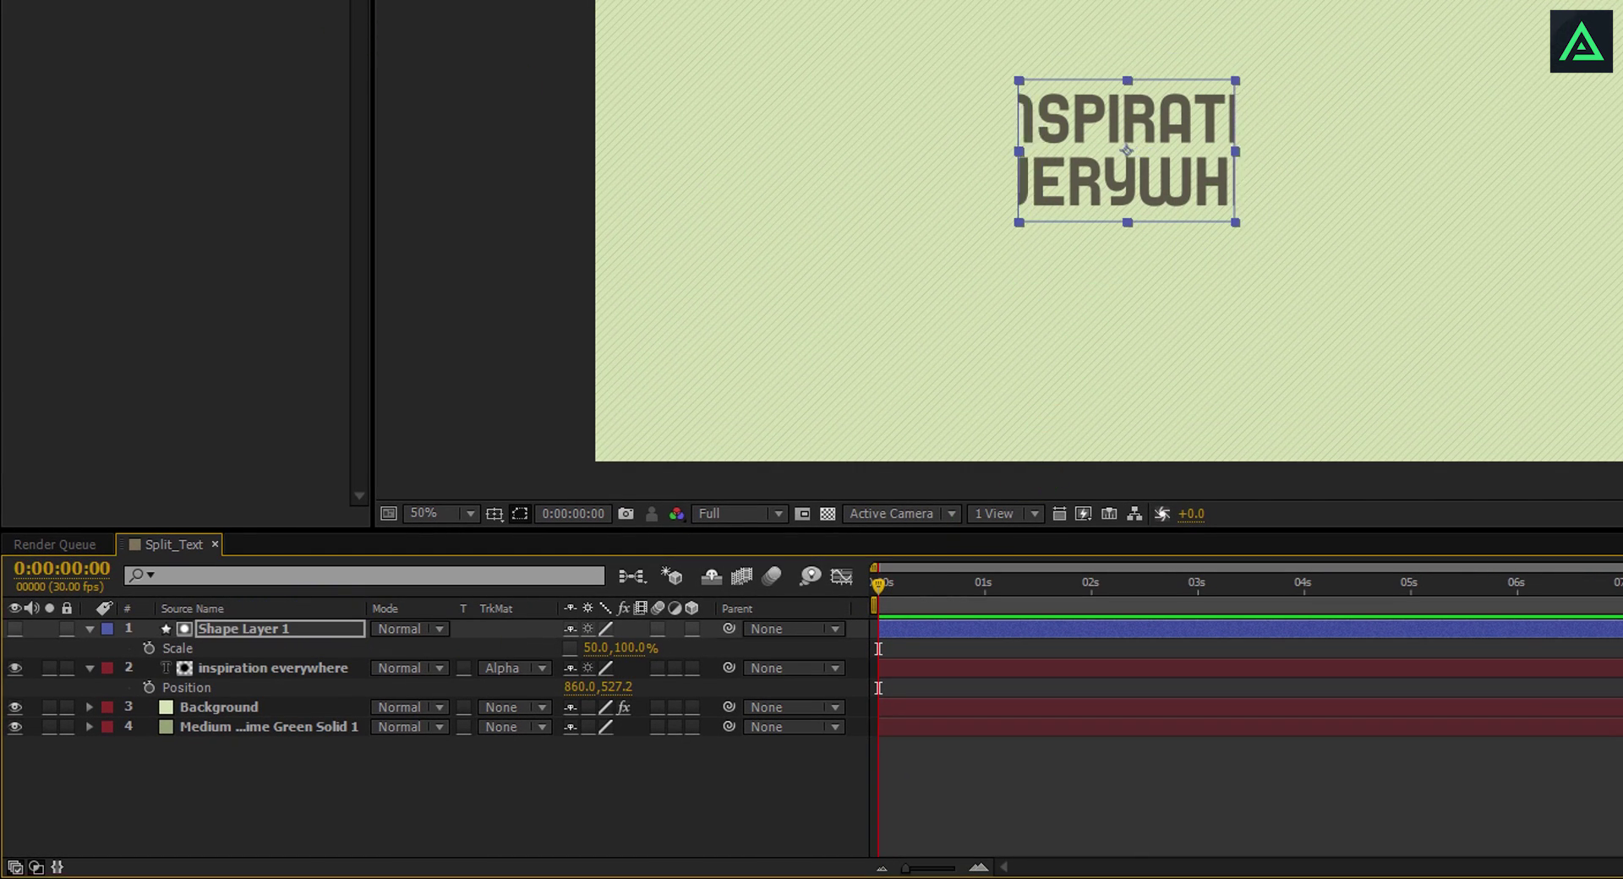
{"action": "key", "text": "Left"}
{"action": "key", "text": "Left"}
{"action": "key", "text": "Left"}
{"action": "key", "text": "Left"}
{"action": "key", "text": "Left"}
{"action": "key", "text": "Left"}
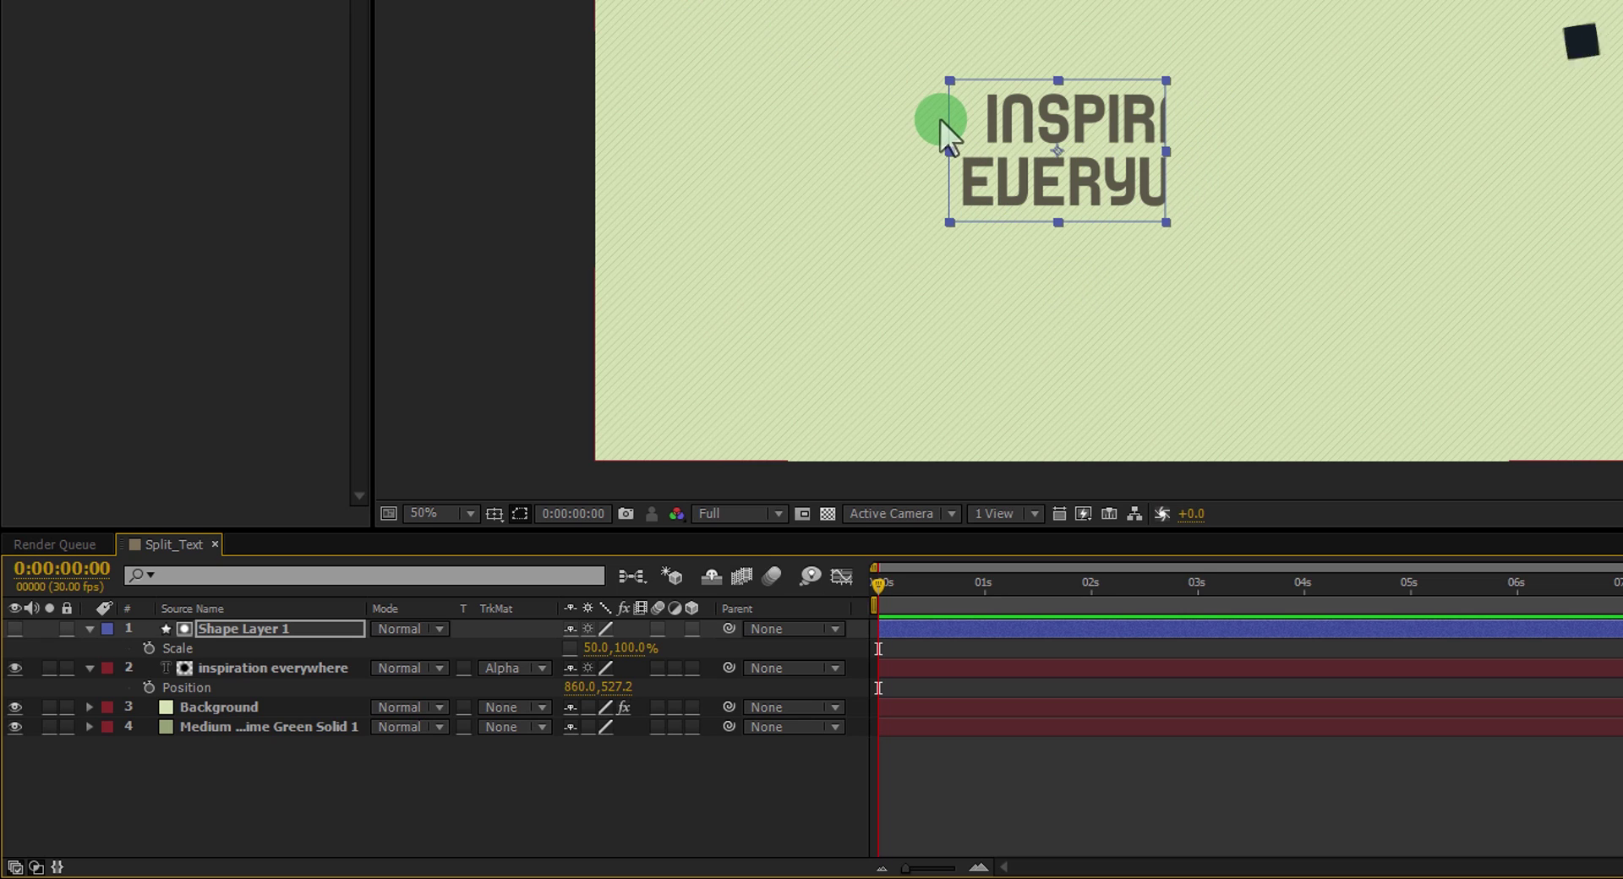
Duplicate Shape Layer 1 together with the inspiration everywhere text layer
{"action": "left_click", "coordinate": [230, 627]}
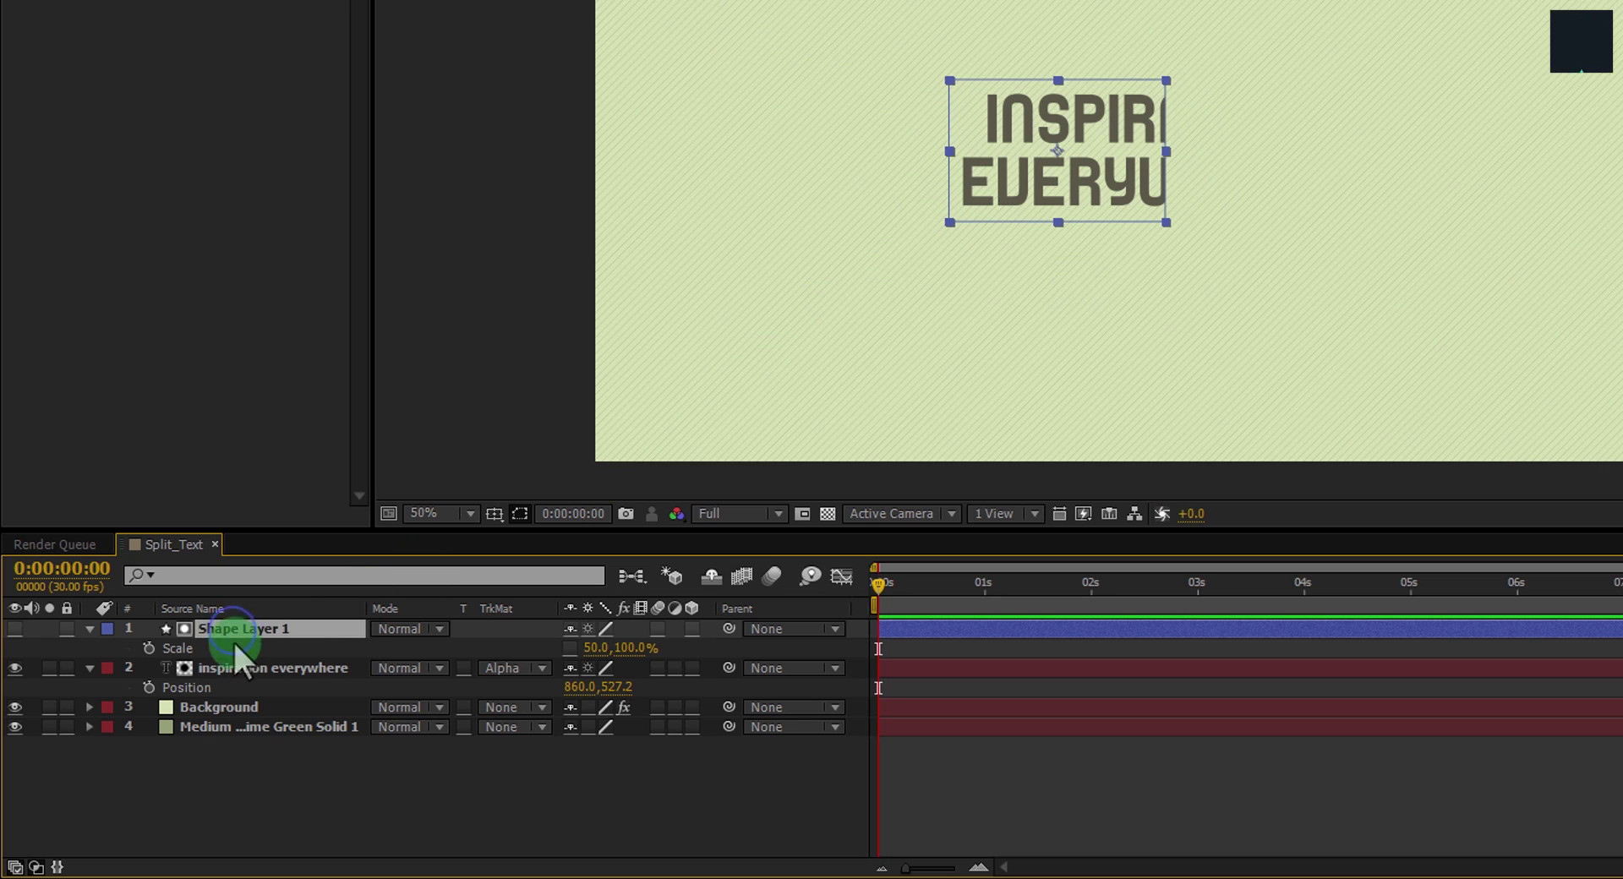
{"action": "left_click", "coordinate": [231, 668], "text": "shift"}
{"action": "key", "text": "ctrl+d"}
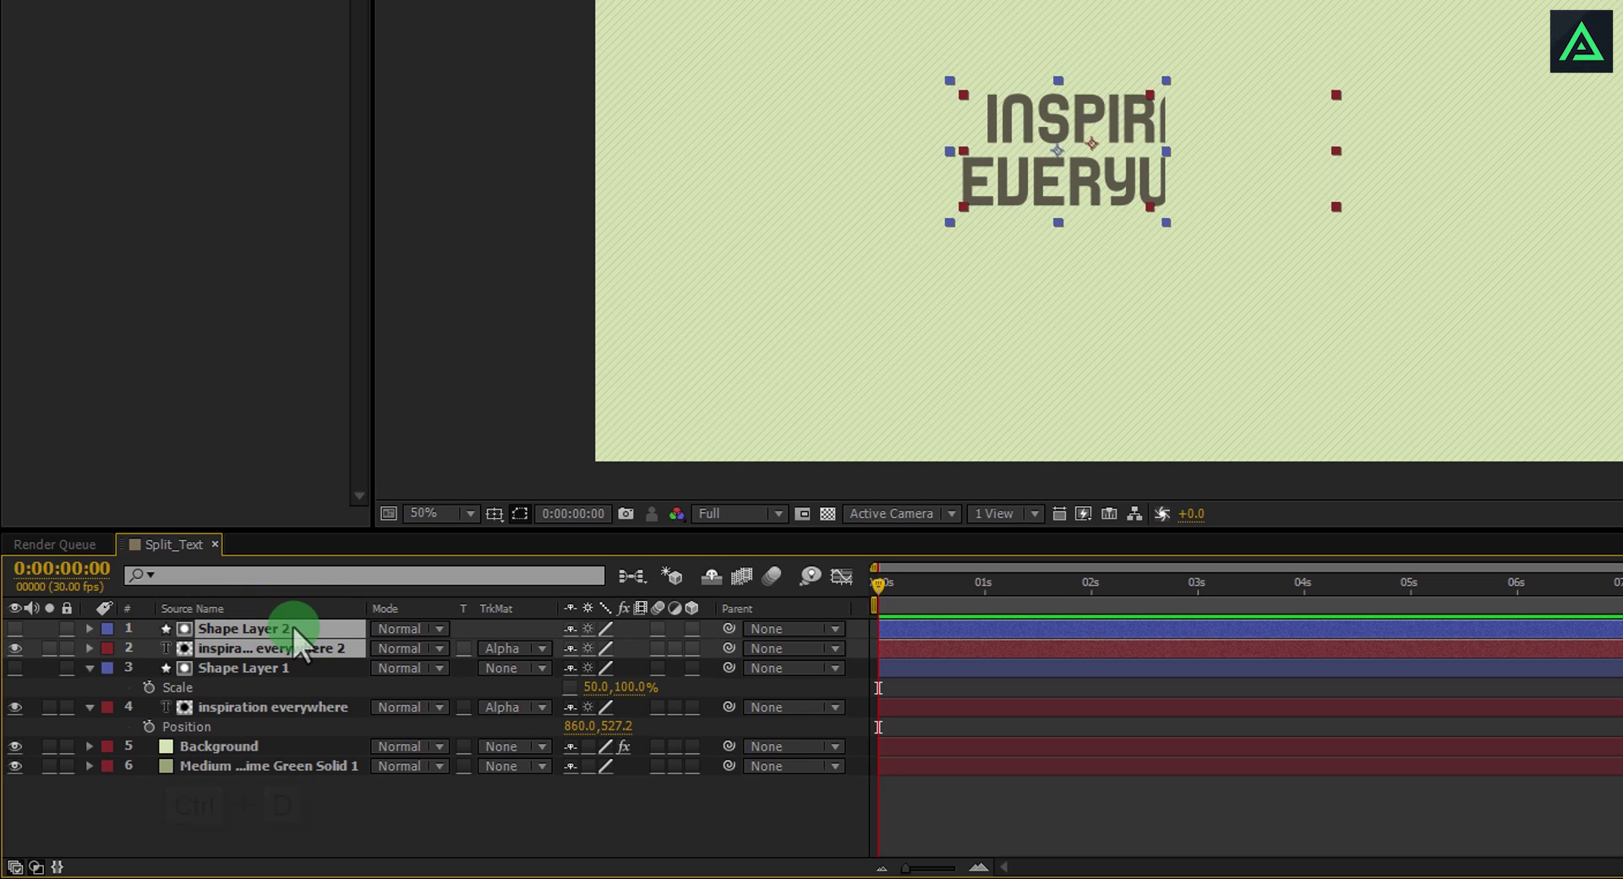
Nudge Shape Layer 2 right until its matte covers the right half of the text
{"action": "left_click", "coordinate": [253, 662]}
{"action": "left_click", "coordinate": [248, 627]}
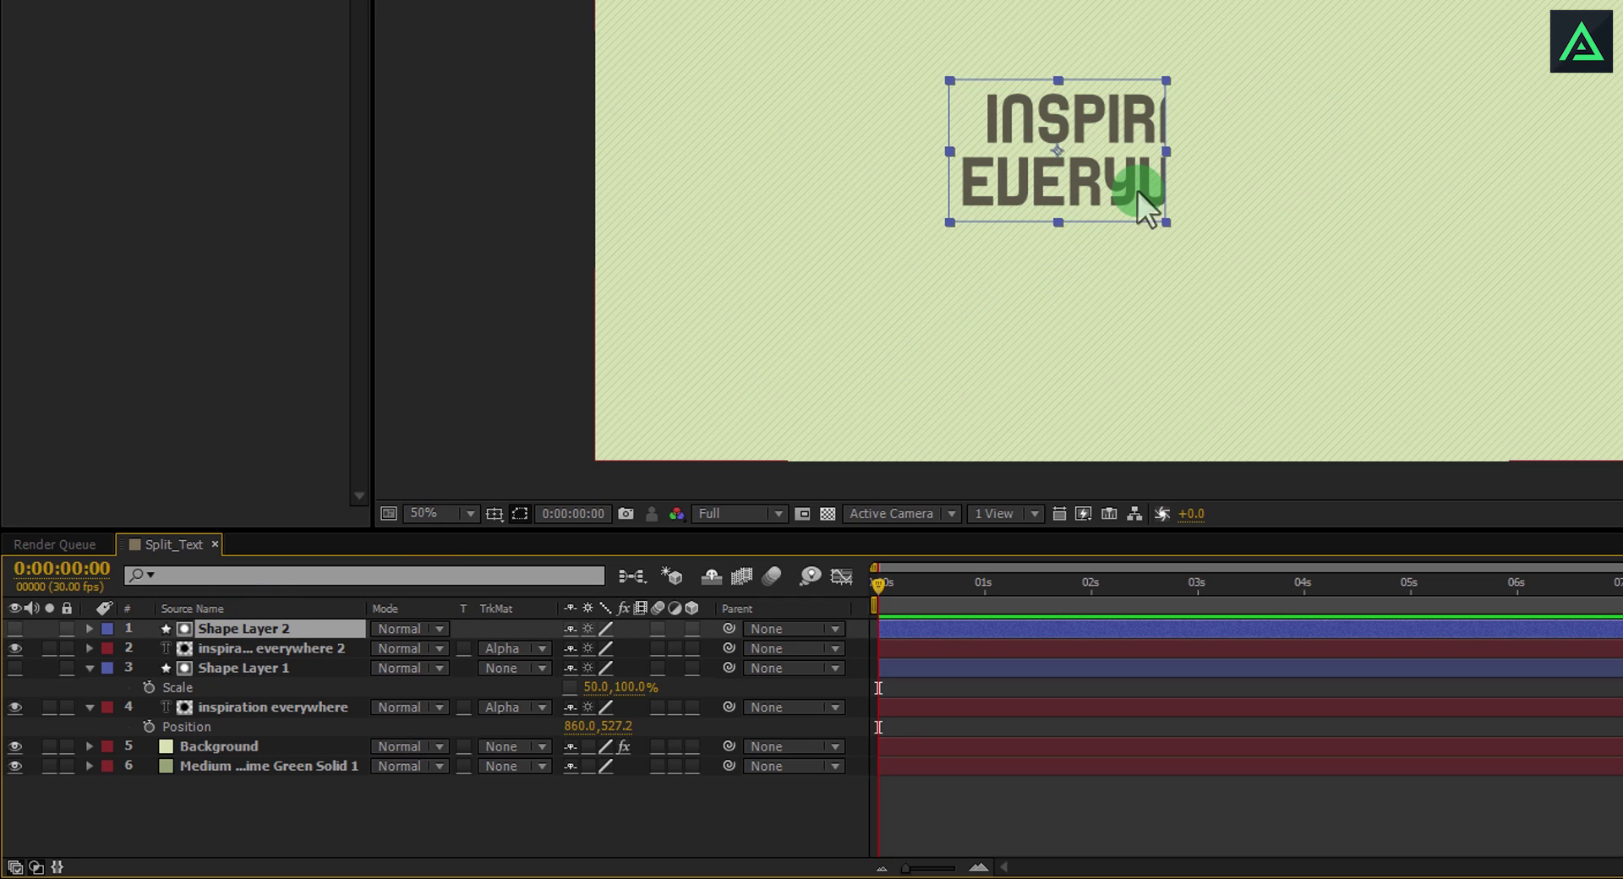
{"action": "key", "text": "Right"}
{"action": "key", "text": "Right"}
{"action": "key", "text": "Right"}
{"action": "key", "text": "Right"}
{"action": "key", "text": "Right"}
{"action": "key", "text": "Right"}
{"action": "key", "text": "Right"}
{"action": "key", "text": "Right"}
{"action": "key", "text": "Right"}
{"action": "key", "text": "Right"}
{"action": "key", "text": "Right"}
{"action": "key", "text": "Right"}
{"action": "key", "text": "Right"}
{"action": "key", "text": "Right"}
{"action": "key", "text": "Right"}
{"action": "key", "text": "Right"}
{"action": "key", "text": "Right"}
{"action": "key", "text": "Right"}
{"action": "key", "text": "Right"}
{"action": "key", "text": "Right"}
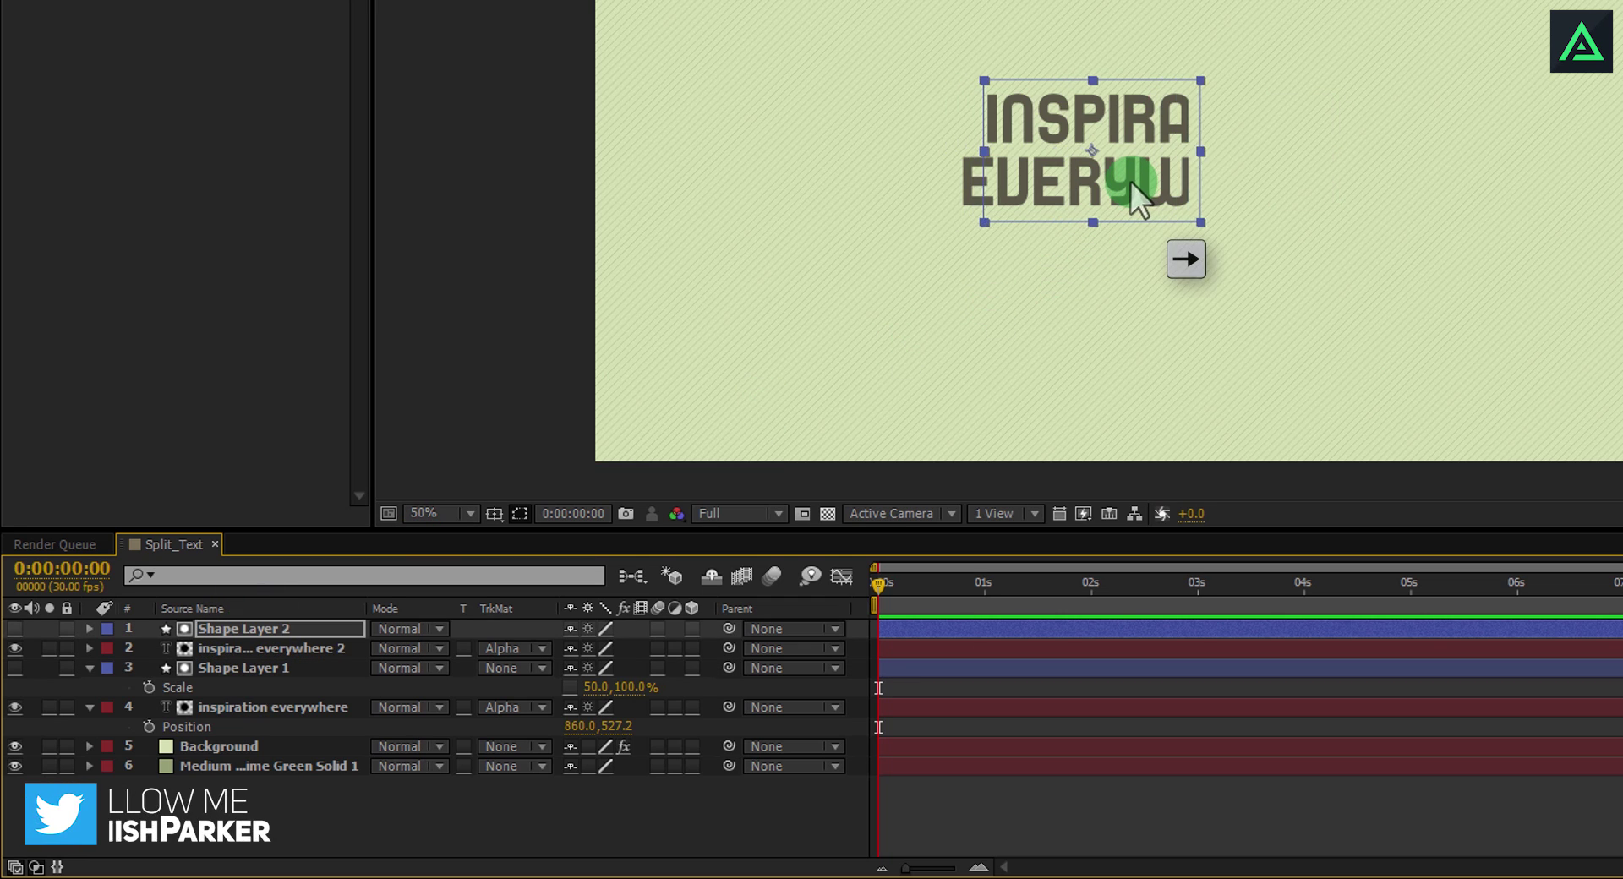
{"action": "key", "text": "Right"}
{"action": "key", "text": "Right"}
{"action": "key", "text": "Right"}
{"action": "key", "text": "Right"}
{"action": "key", "text": "Right"}
{"action": "key", "text": "Right"}
{"action": "key", "text": "Right"}
{"action": "key", "text": "Right"}
{"action": "key", "text": "Right"}
{"action": "key", "text": "Right"}
{"action": "key", "text": "Right"}
{"action": "key", "text": "Right"}
{"action": "key", "text": "Right"}
{"action": "key", "text": "Right"}
{"action": "key", "text": "Right"}
{"action": "key", "text": "Right"}
{"action": "key", "text": "Right"}
{"action": "key", "text": "Right"}
{"action": "key", "text": "Right"}
{"action": "key", "text": "Right"}
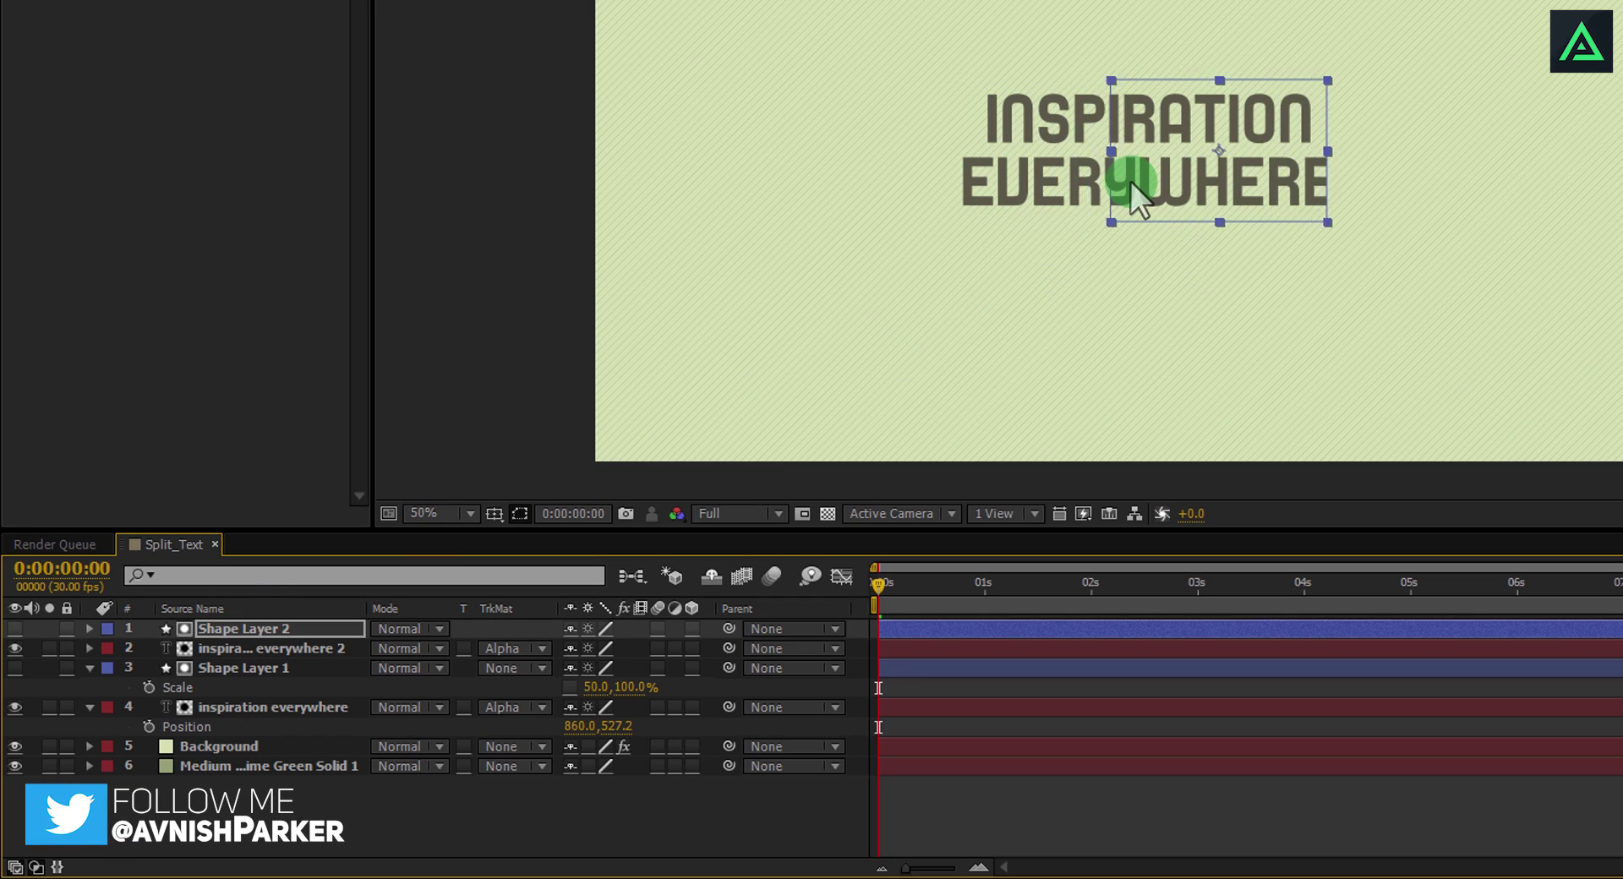
{"action": "key", "text": "Right"}
{"action": "key", "text": "Right"}
{"action": "key", "text": "Right"}
{"action": "key", "text": "Right"}
{"action": "key", "text": "Right"}
{"action": "key", "text": "Right"}
{"action": "key", "text": "Right"}
{"action": "key", "text": "Right"}
{"action": "key", "text": "Right"}
{"action": "key", "text": "Right"}
{"action": "key", "text": "Right"}
{"action": "key", "text": "Right"}
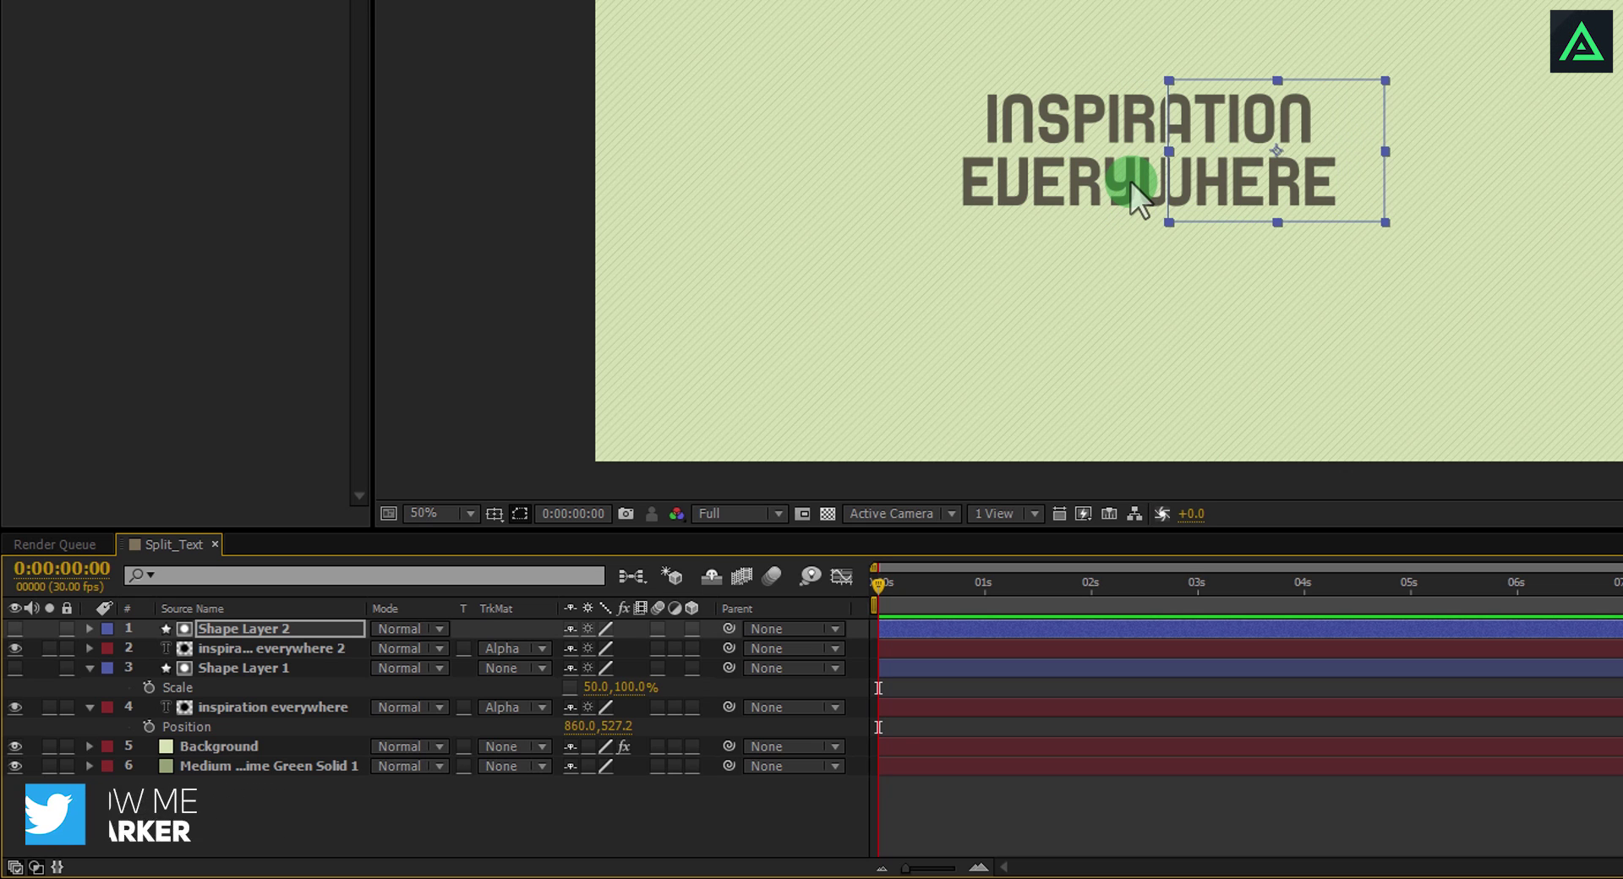
Fine-tune Shape Layer 2's horizontal position so its left edge meets the left-half matte without a gap in the letters
{"action": "scroll", "coordinate": [1177, 118], "scroll_direction": "up", "scroll_amount": 2}
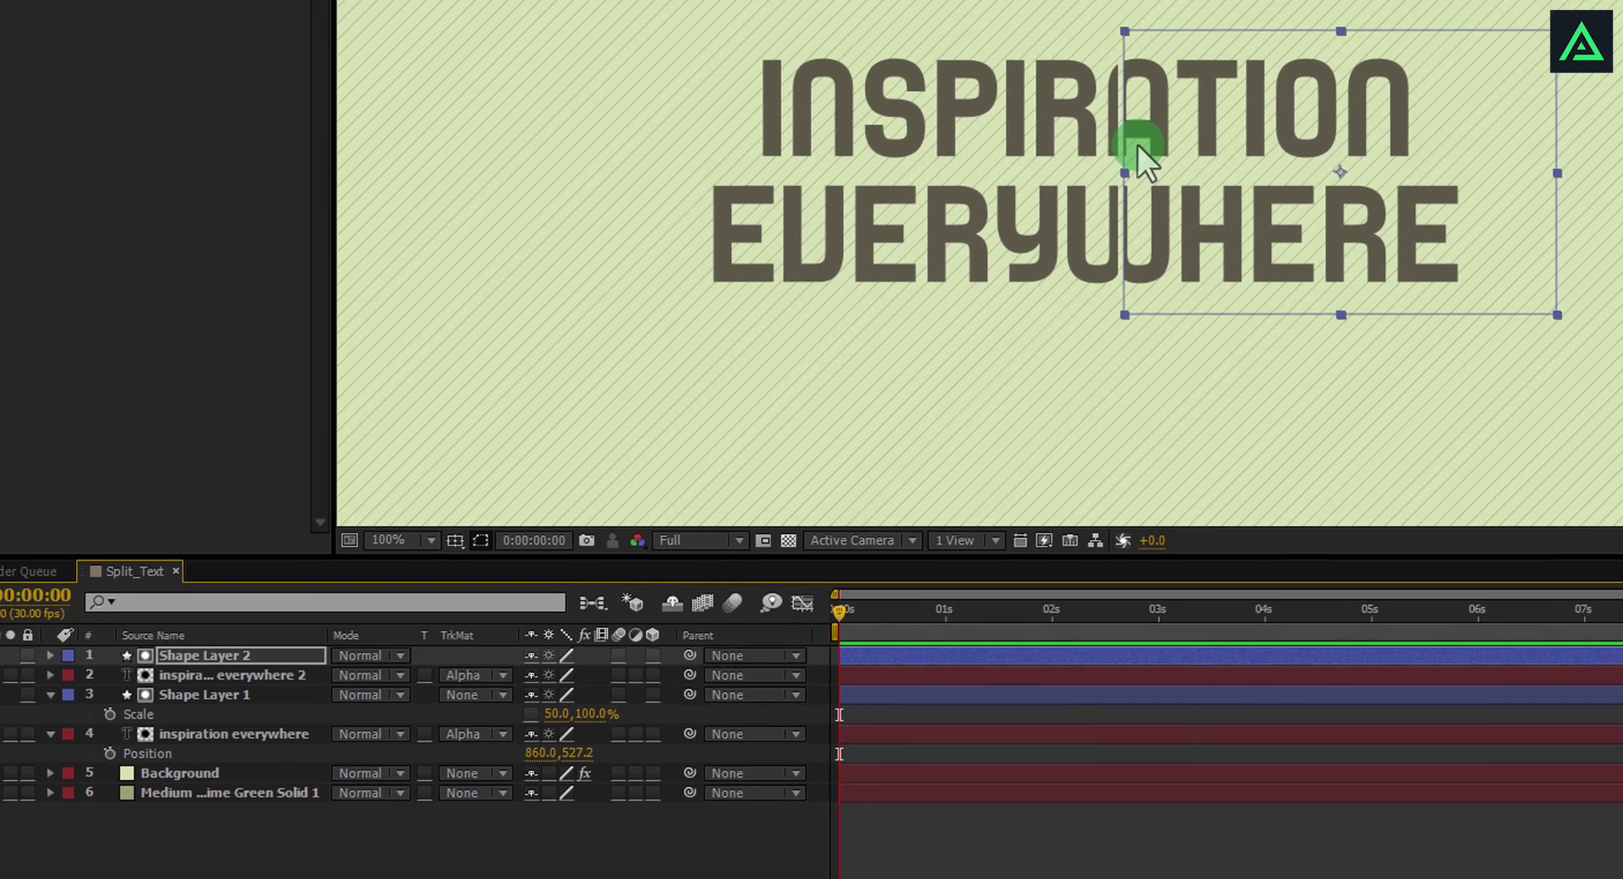
{"action": "scroll", "coordinate": [1176, 118], "scroll_direction": "up", "scroll_amount": 2}
{"action": "key", "text": "Left"}
{"action": "key", "text": "Left"}
{"action": "key", "text": "Left"}
{"action": "key", "text": "Left"}
{"action": "key", "text": "Left"}
{"action": "key", "text": "Left"}
{"action": "key", "text": "Left"}
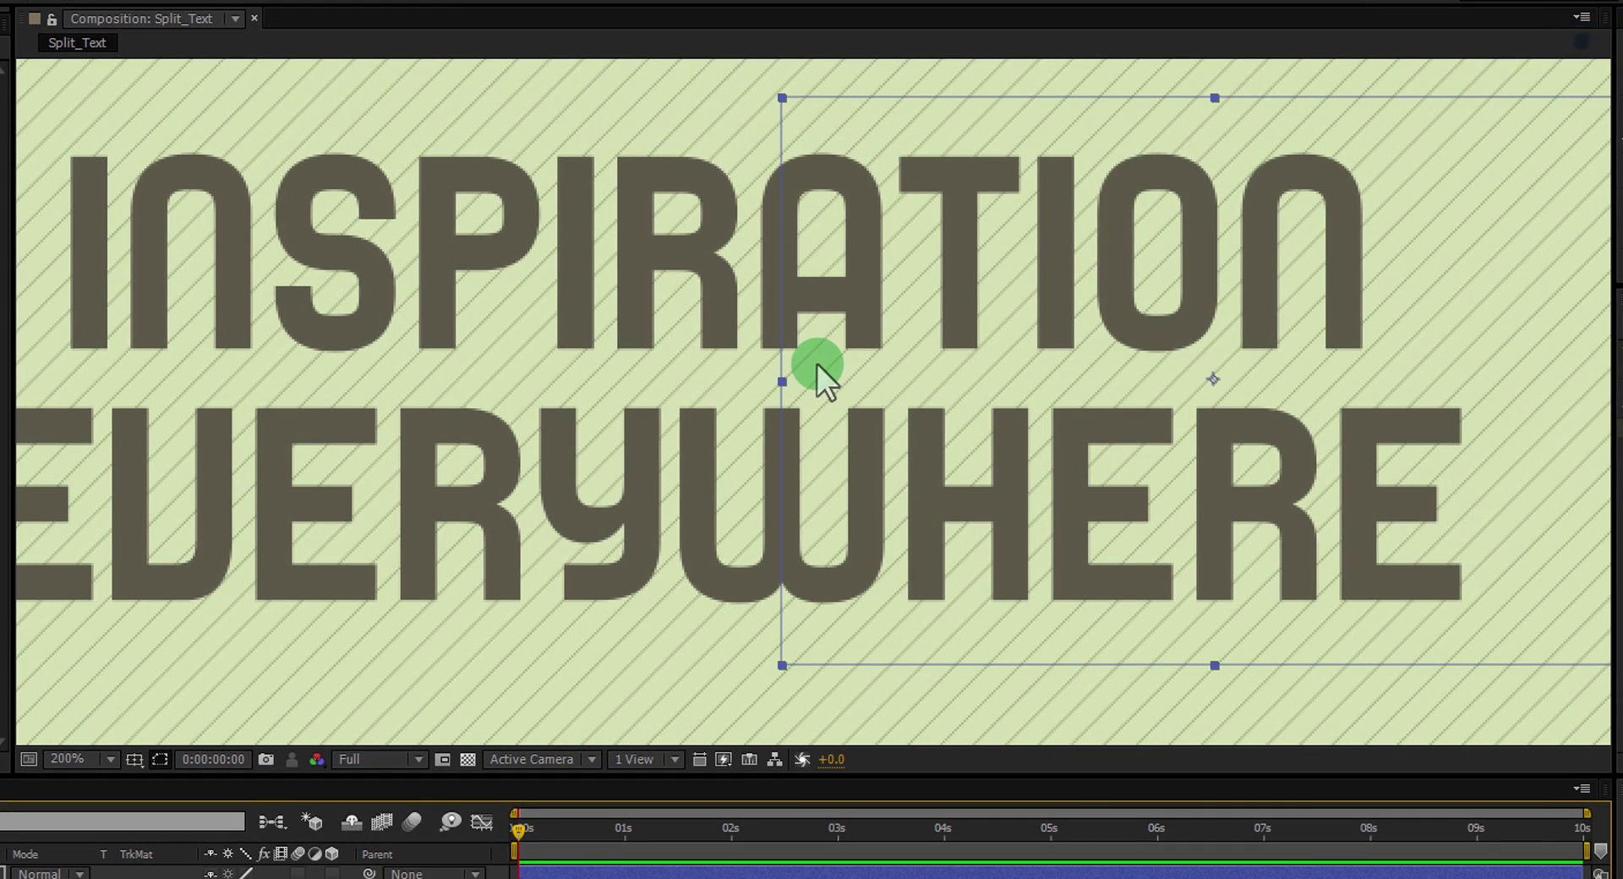
{"action": "scroll", "coordinate": [816, 364], "scroll_direction": "down", "scroll_amount": 4}
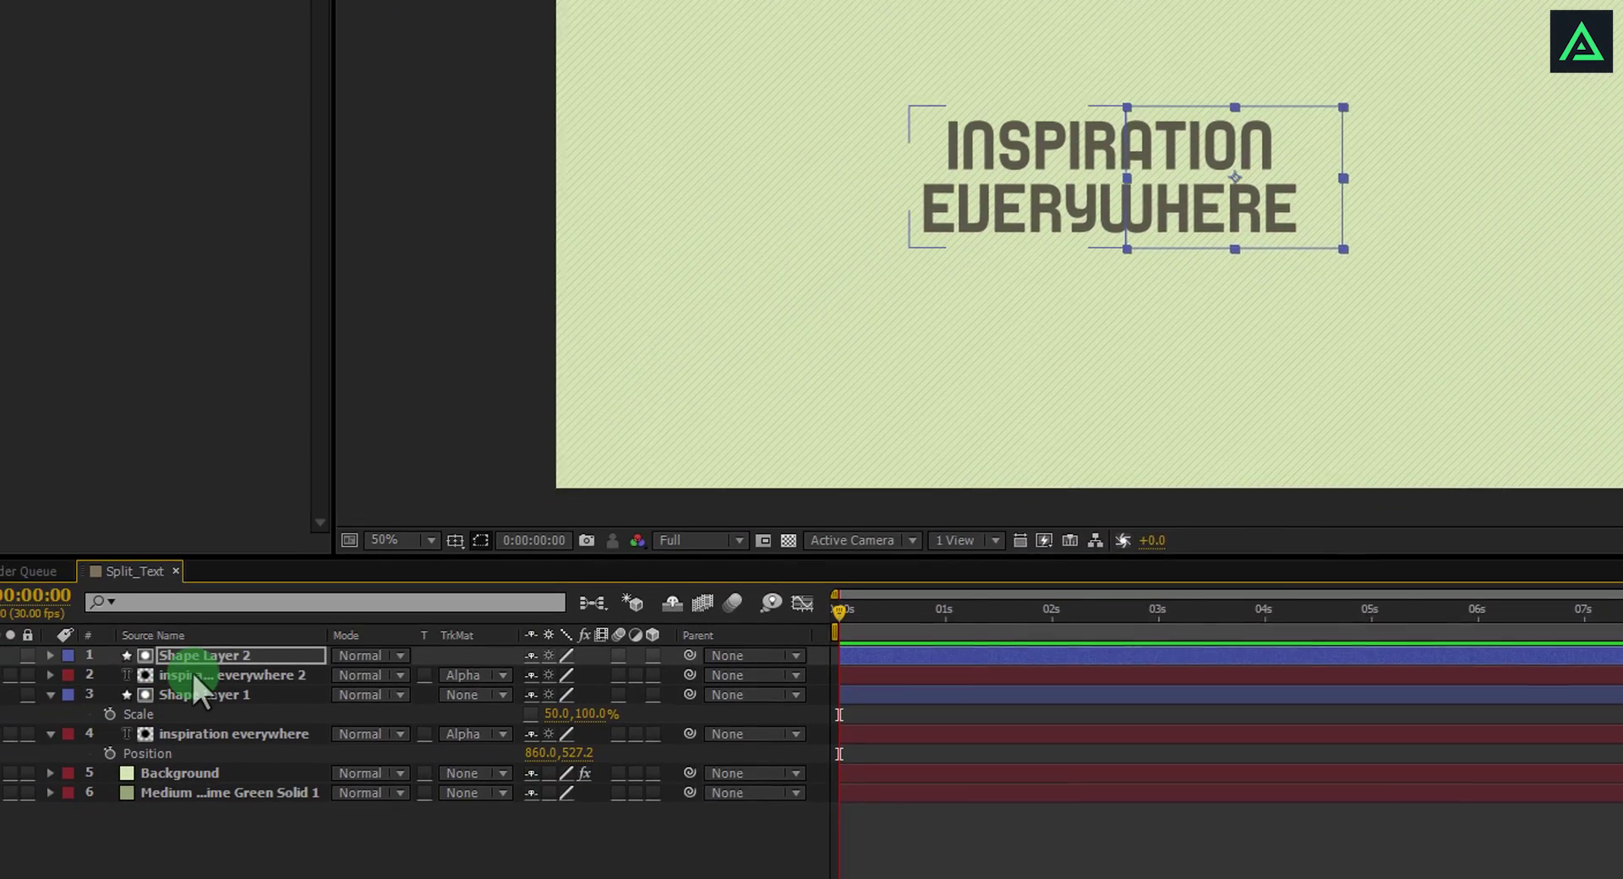
Add Position keyframes at 0:00:03:00 to both inspiration everywhere text layers
{"action": "left_click", "coordinate": [190, 657]}
{"action": "left_click", "coordinate": [236, 648]}
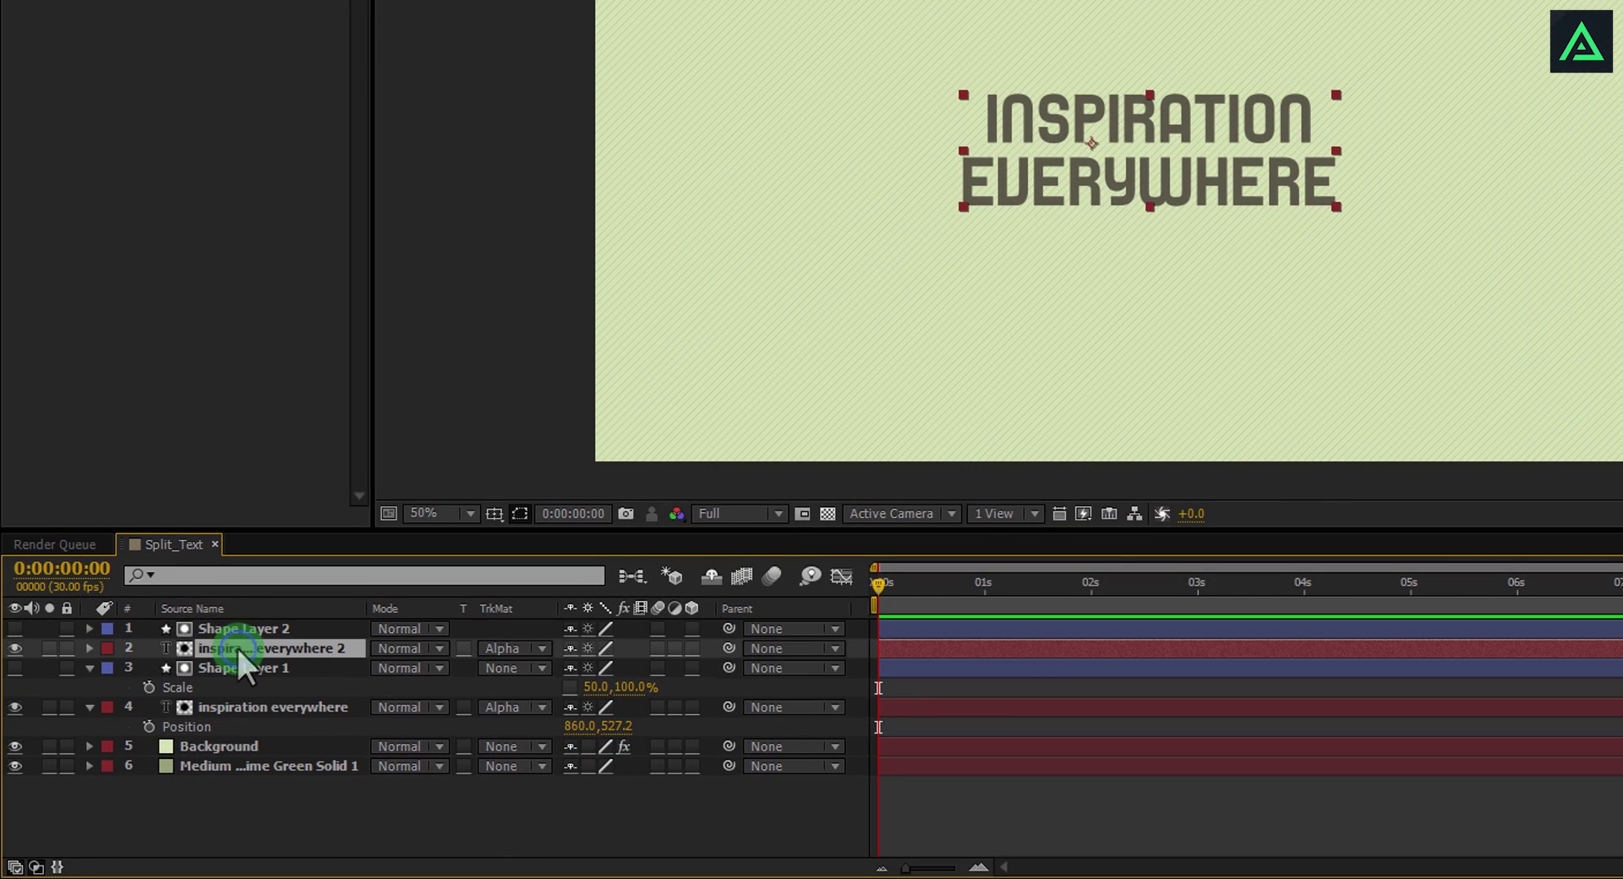
{"action": "left_click", "coordinate": [250, 705], "text": "ctrl"}
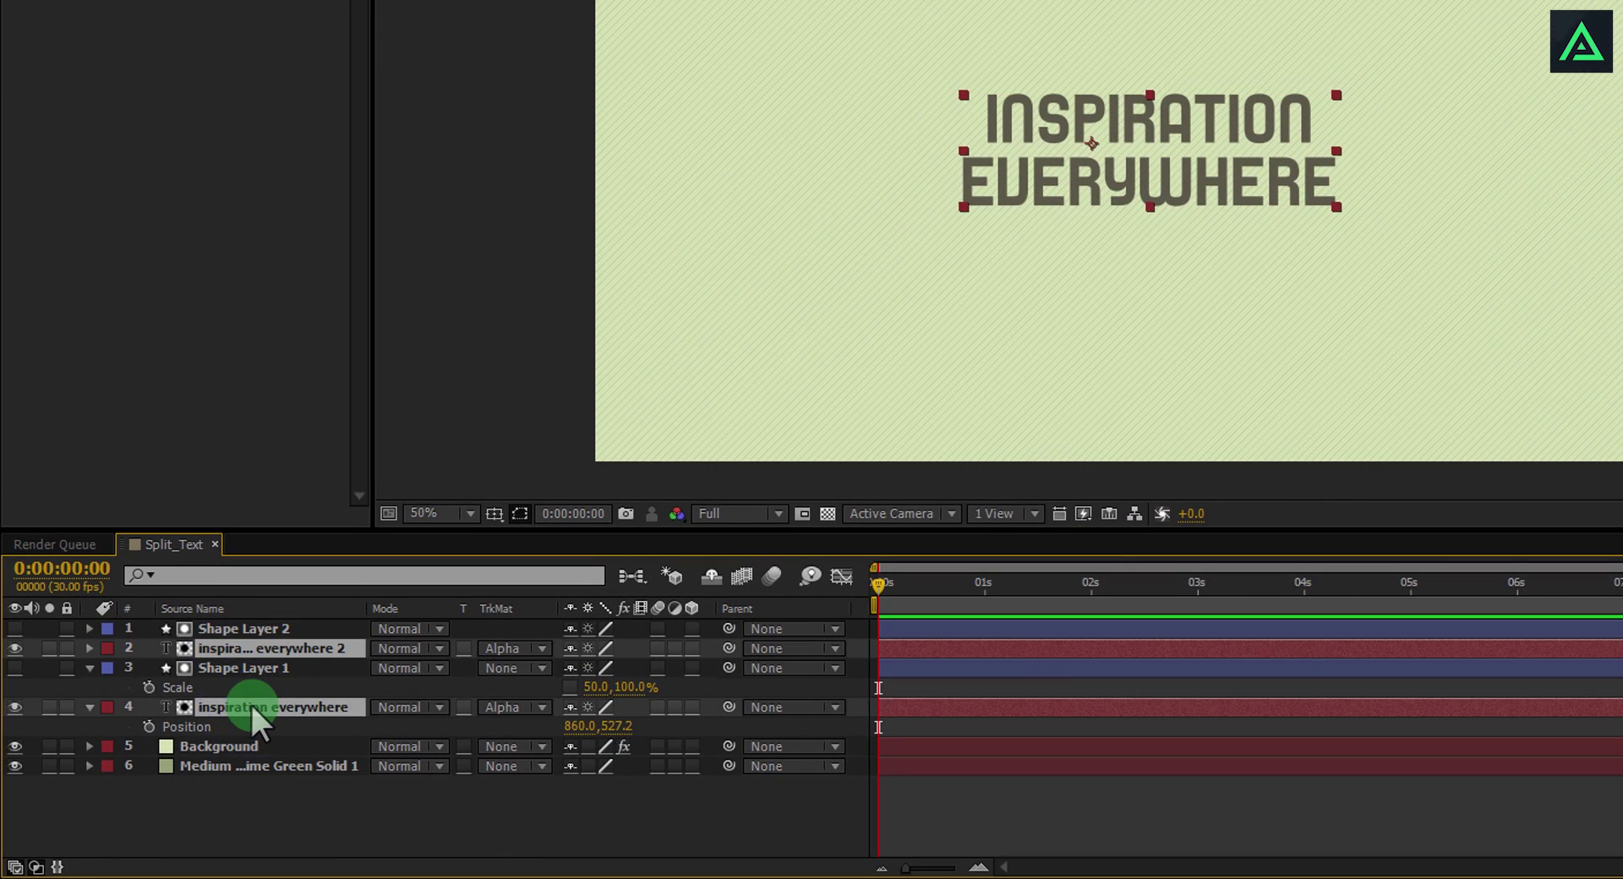
{"action": "key", "text": "p"}
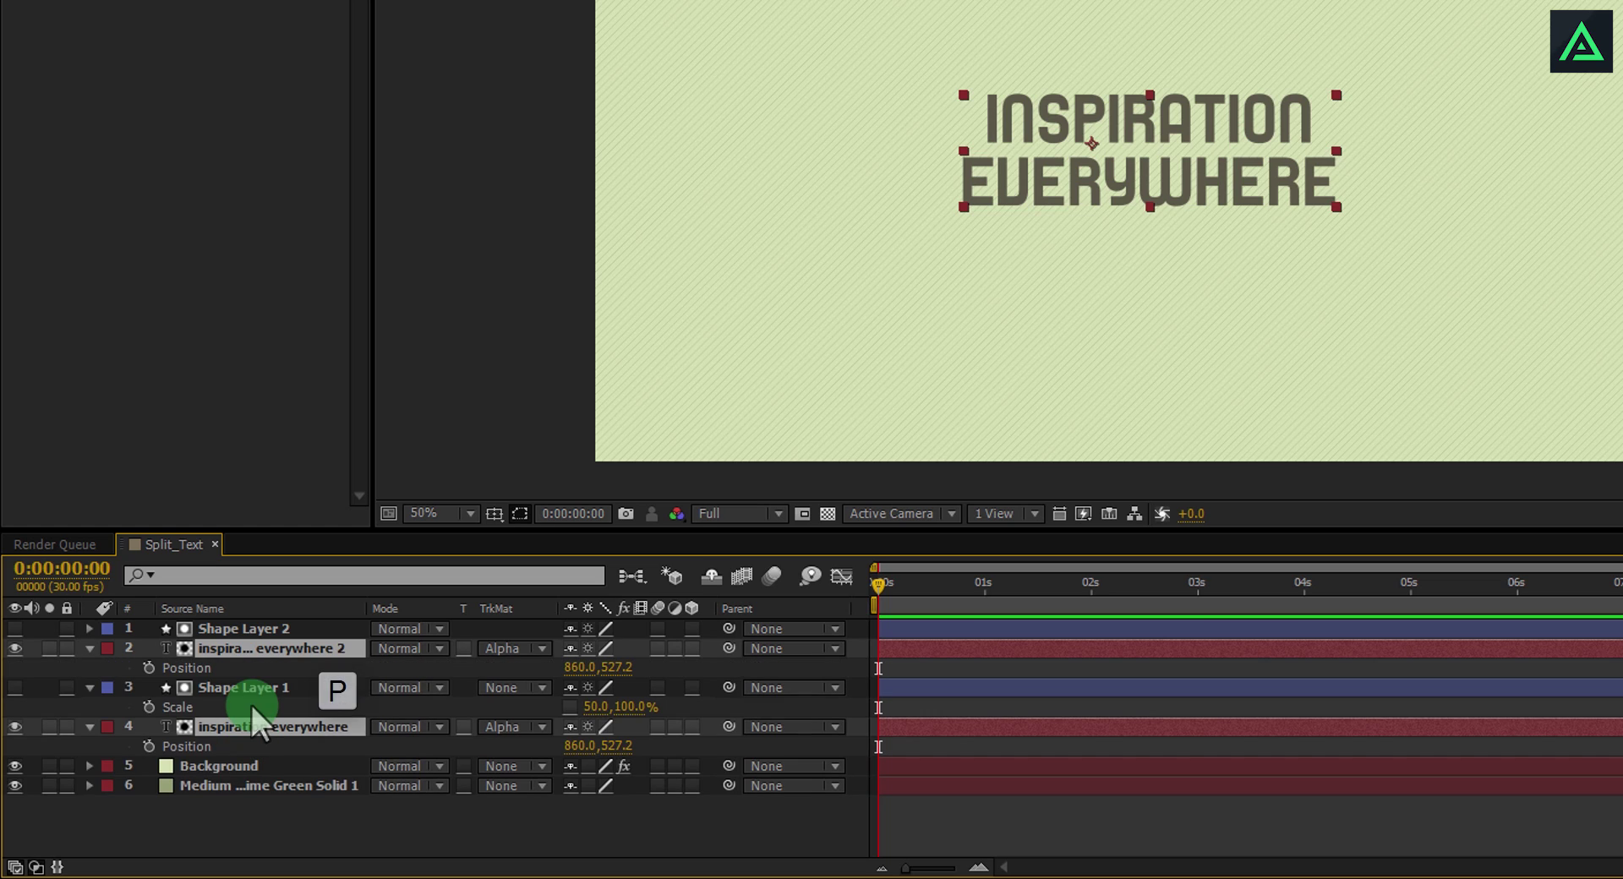
{"action": "left_click", "coordinate": [1198, 585]}
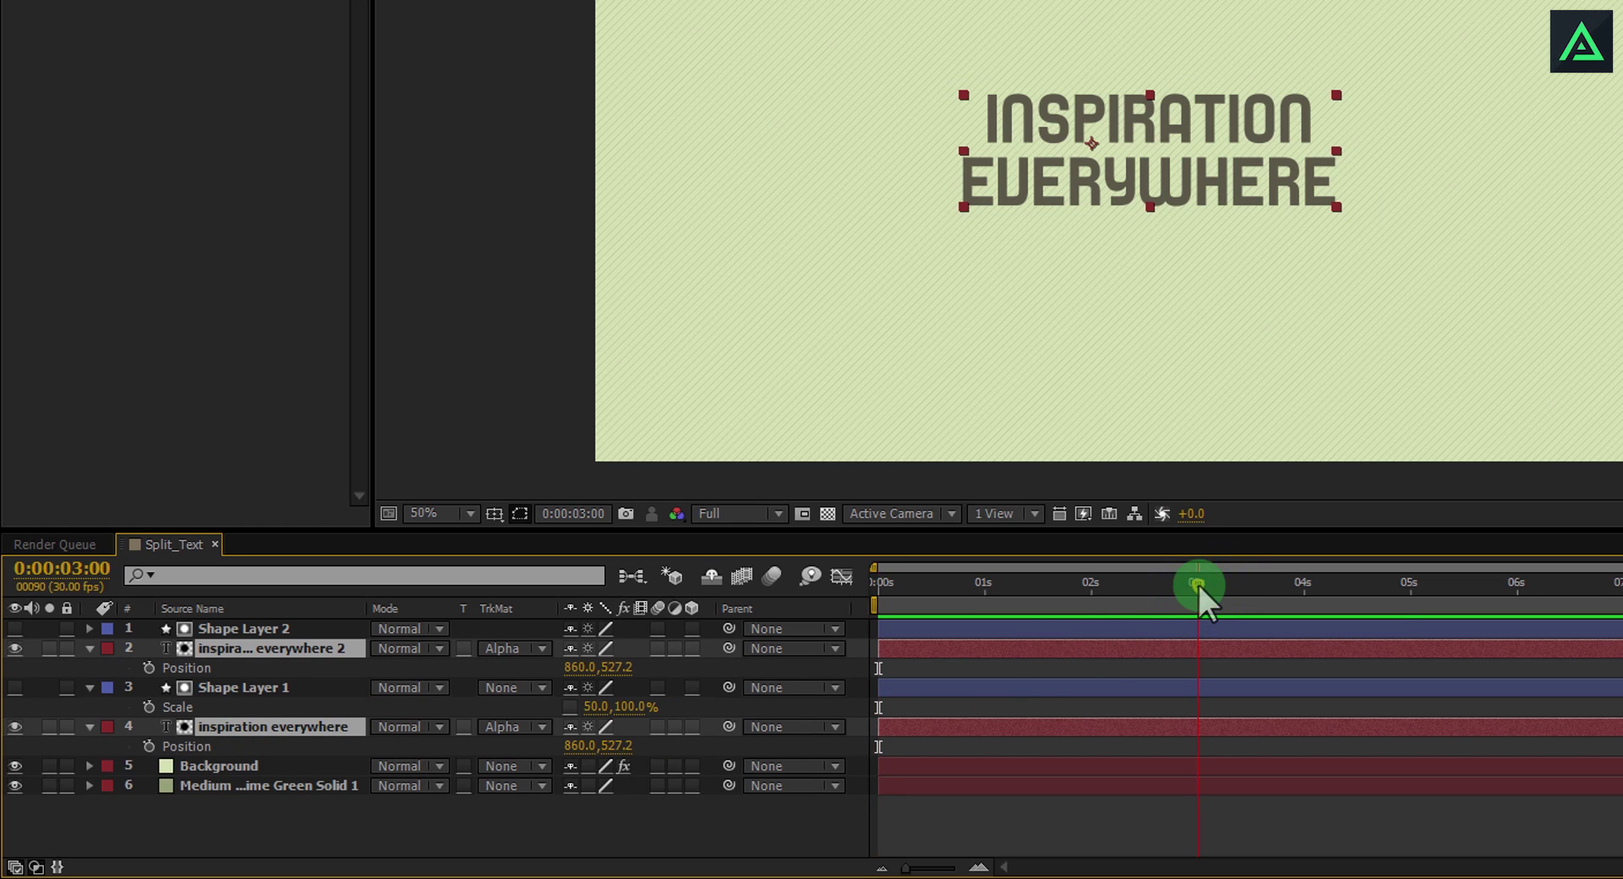
{"action": "left_click", "coordinate": [149, 668]}
{"action": "left_click", "coordinate": [148, 746]}
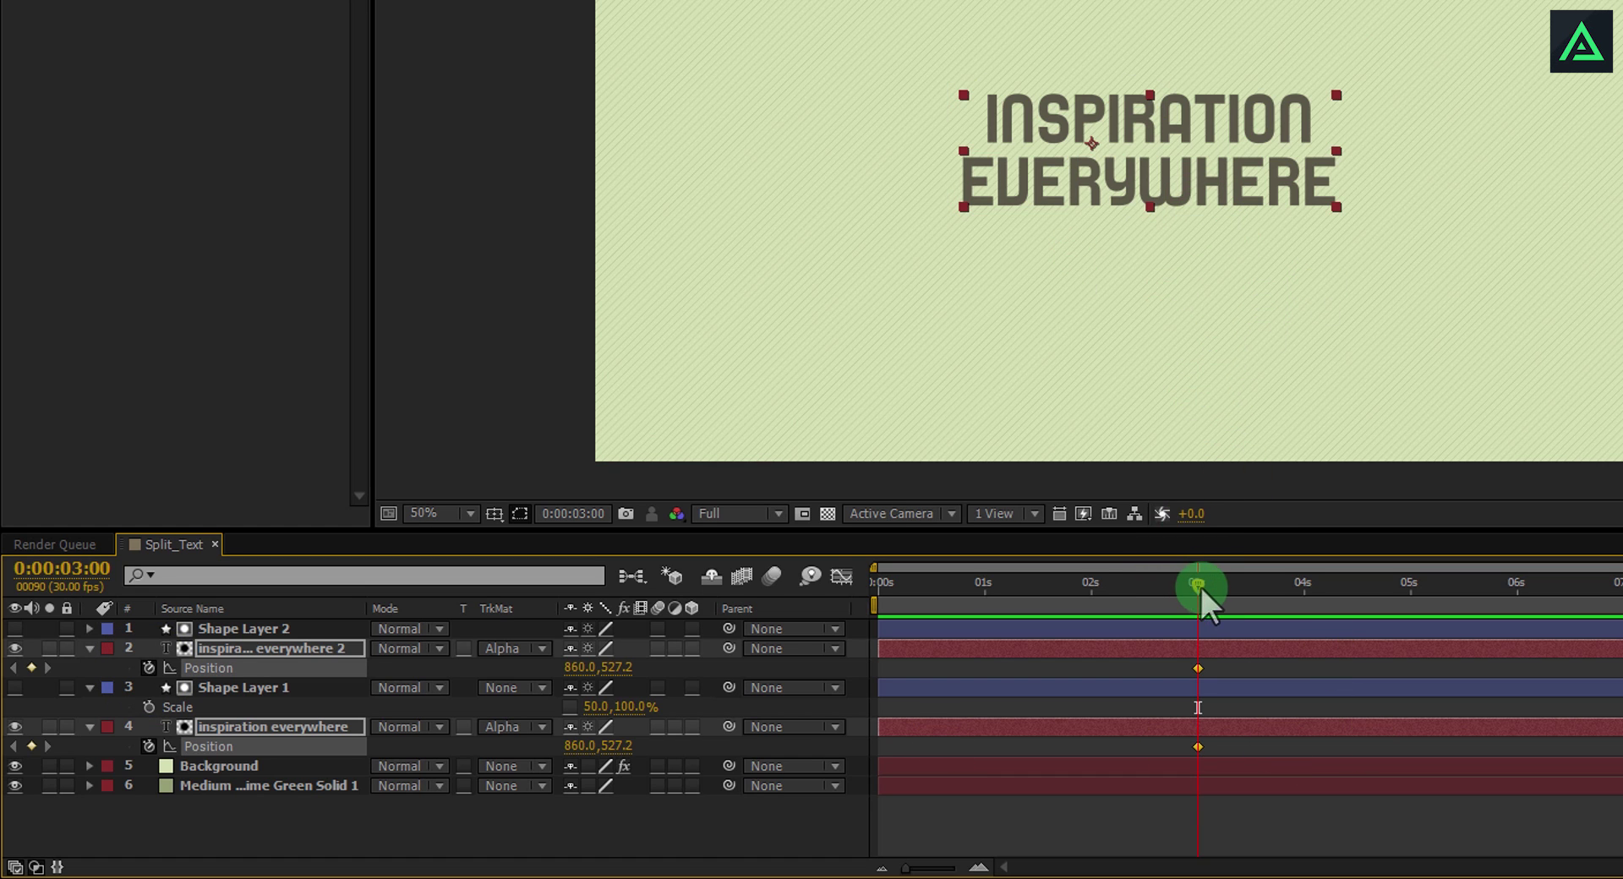
At 0:00:02:05, set the X position of inspiration everywhere 2 to 544.0 and of inspiration everywhere to 1212.0, hiding both halves
{"action": "left_click_drag", "start_coordinate": [1200, 585], "coordinate": [1109, 595]}
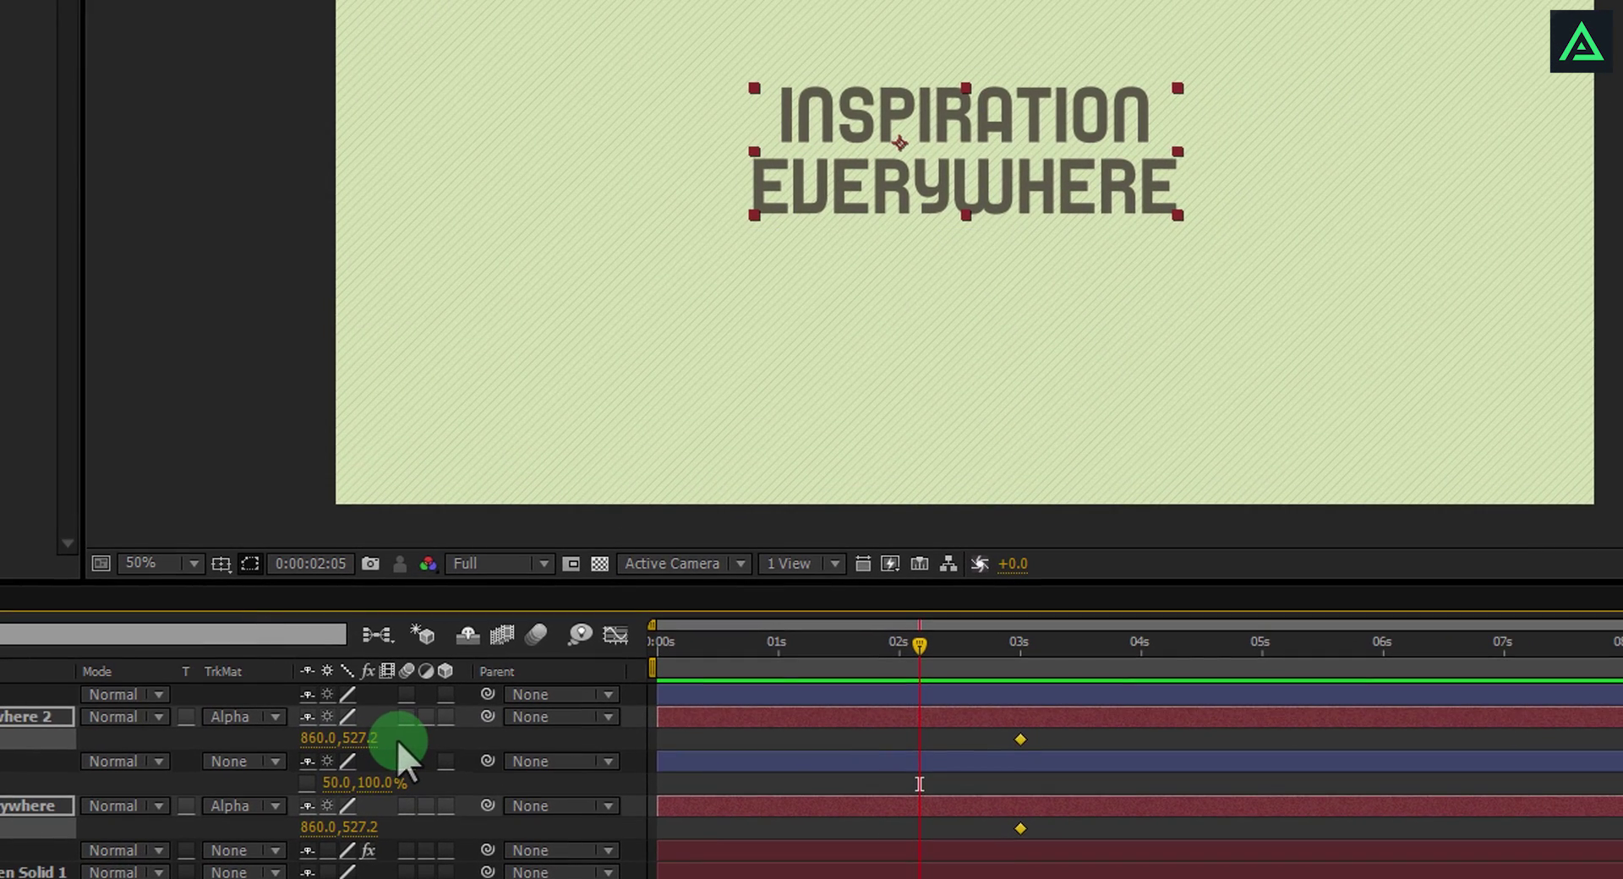
{"action": "left_click_drag", "start_coordinate": [334, 738], "coordinate": [0, 743]}
{"action": "left_click", "coordinate": [309, 825]}
{"action": "left_click_drag", "start_coordinate": [309, 824], "coordinate": [782, 834]}
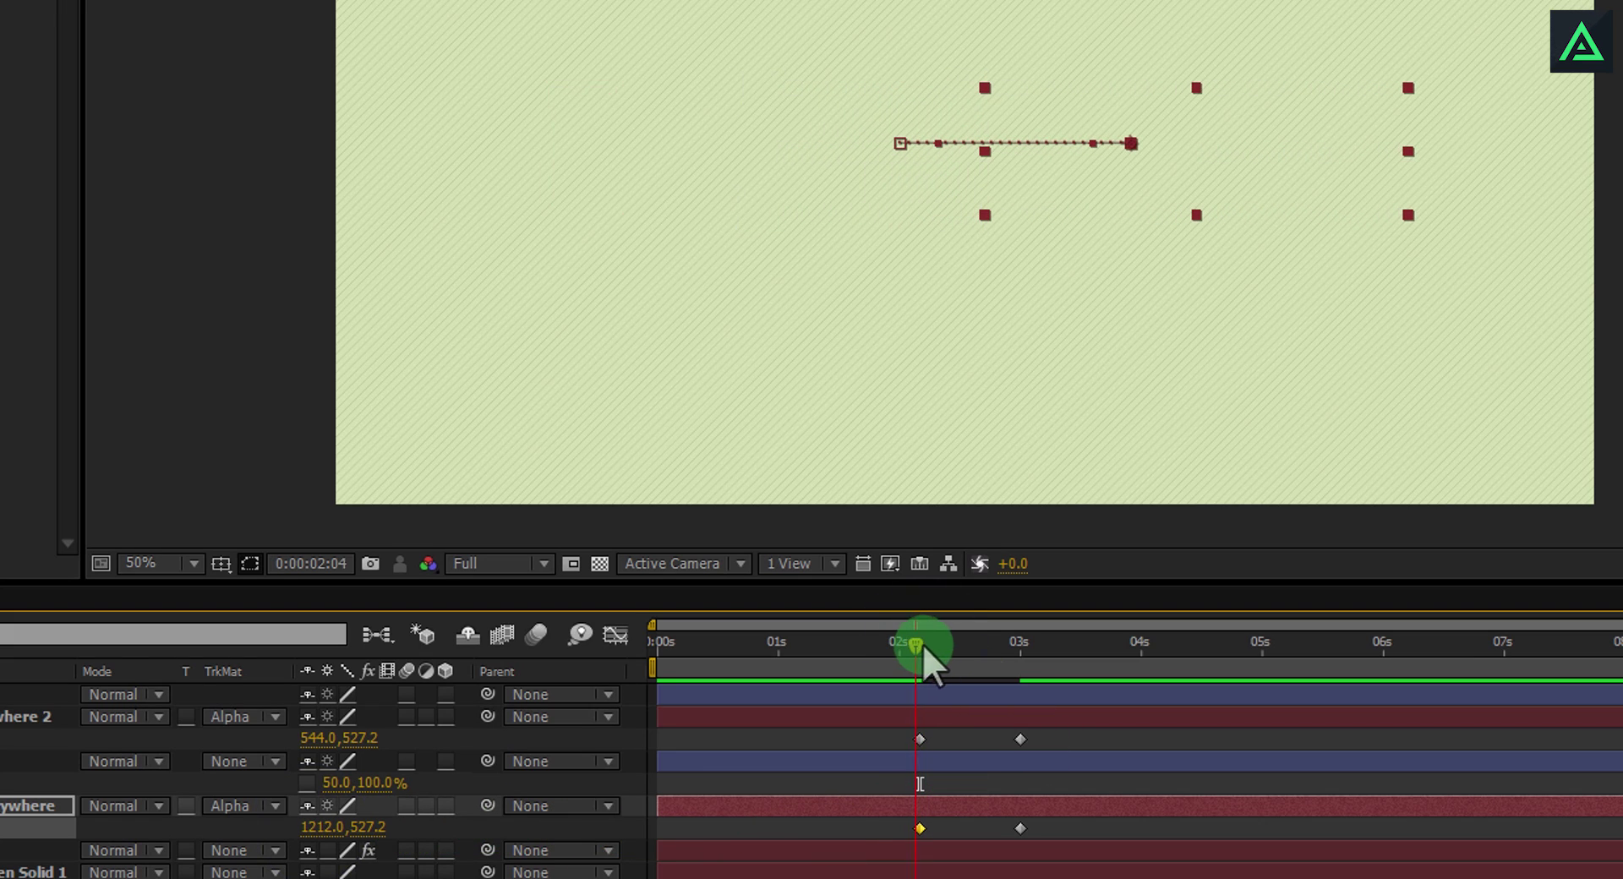
End the work area at 0:00:03:11 and preview the two text halves sliding into place
{"action": "left_click_drag", "start_coordinate": [925, 649], "coordinate": [1033, 692]}
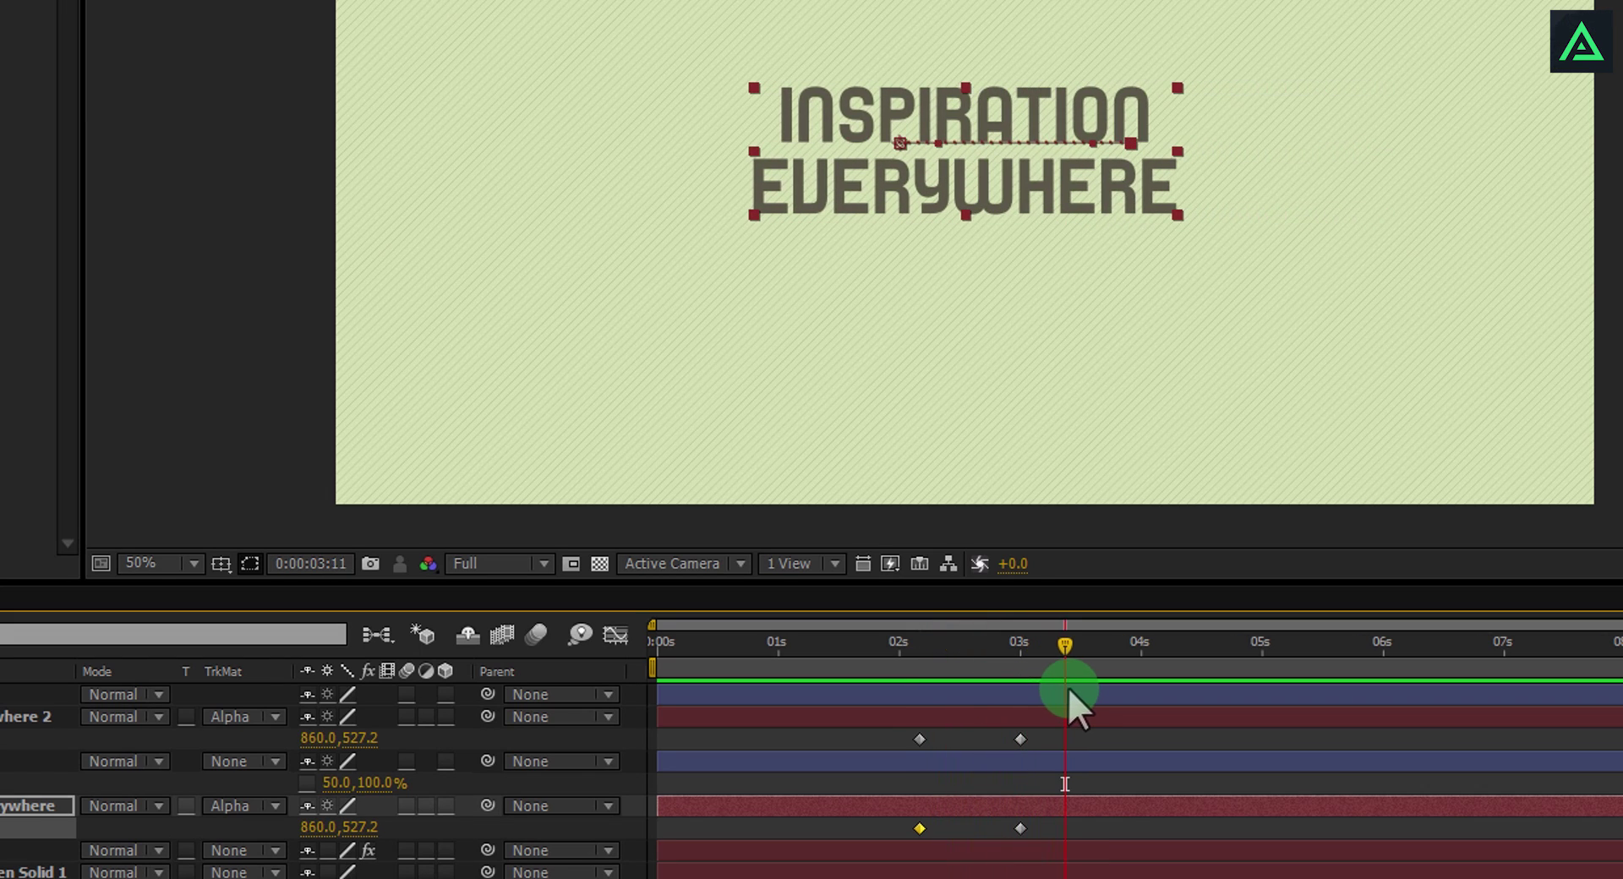
{"action": "key", "text": "n"}
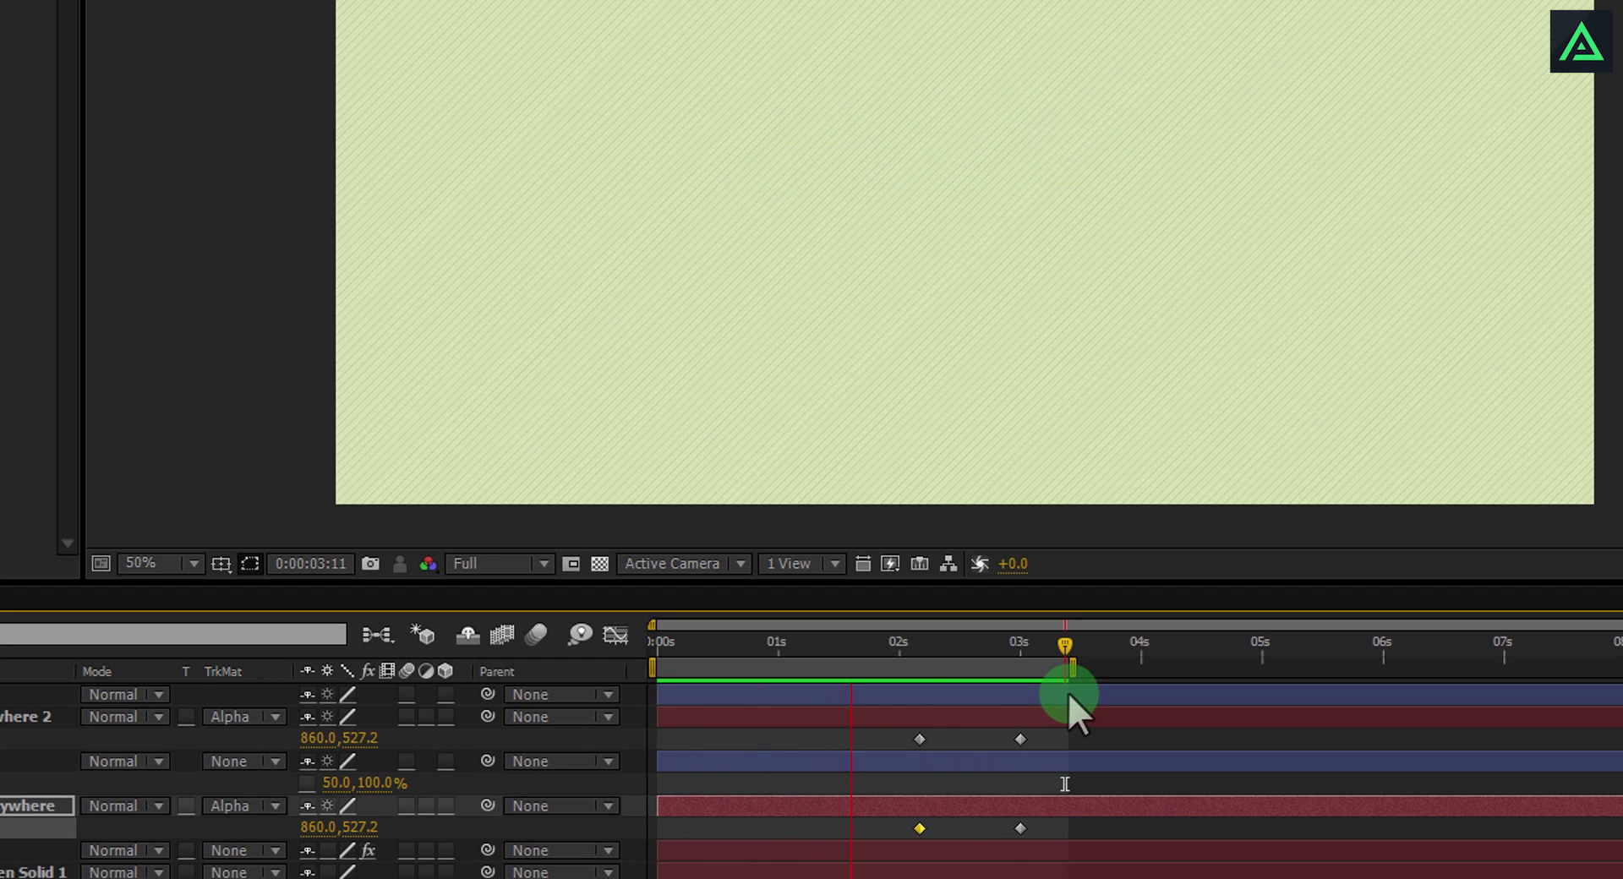
{"action": "key", "text": "space"}
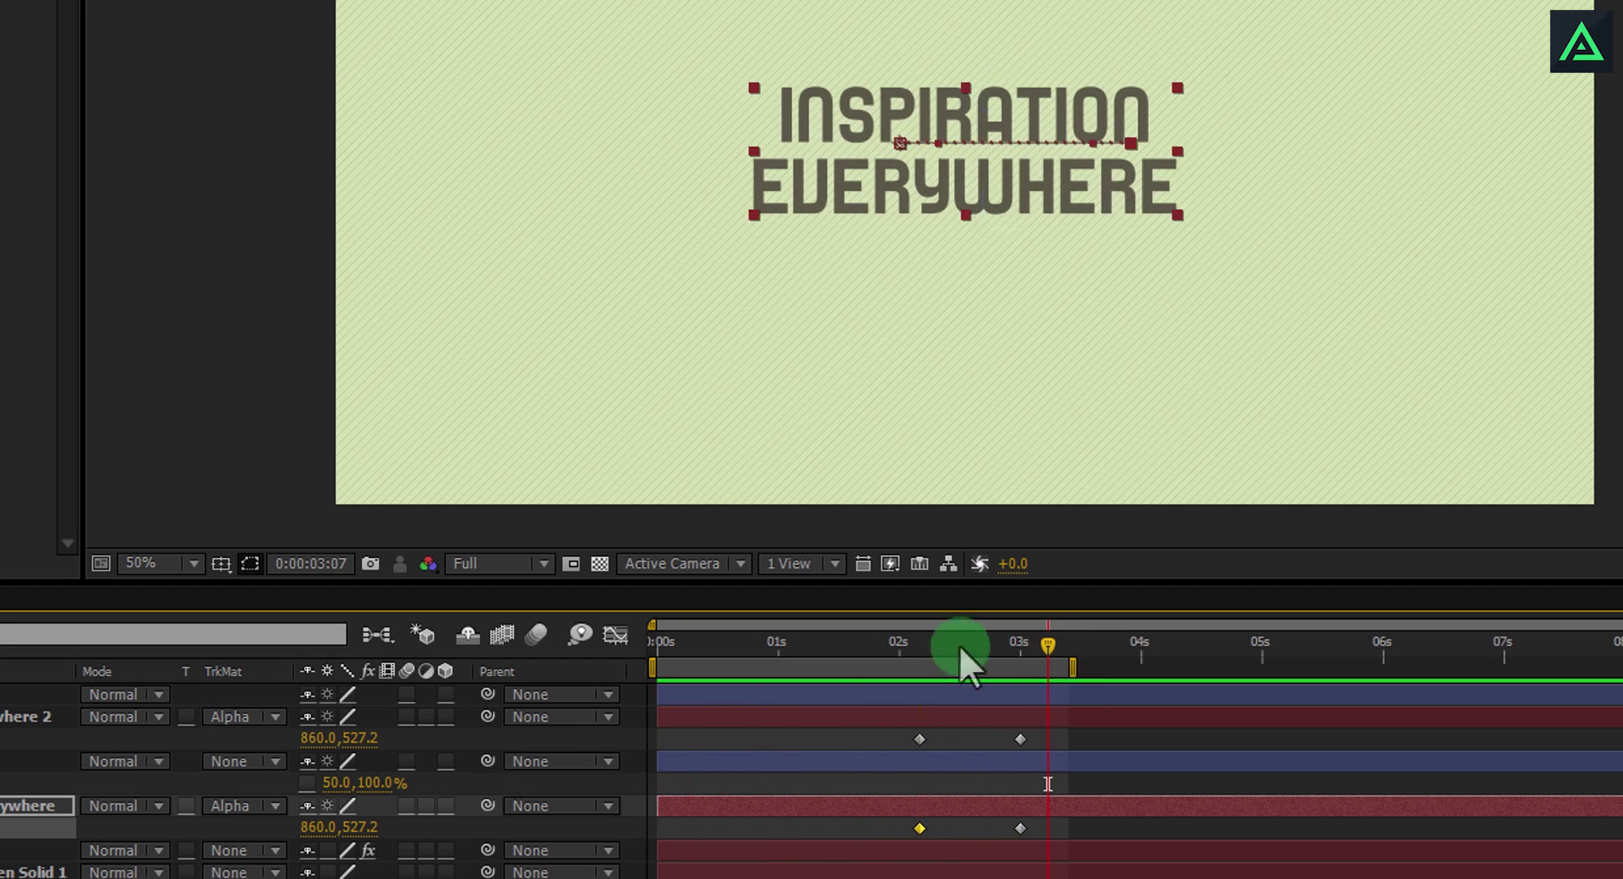
{"action": "left_click_drag", "start_coordinate": [911, 646], "coordinate": [978, 710]}
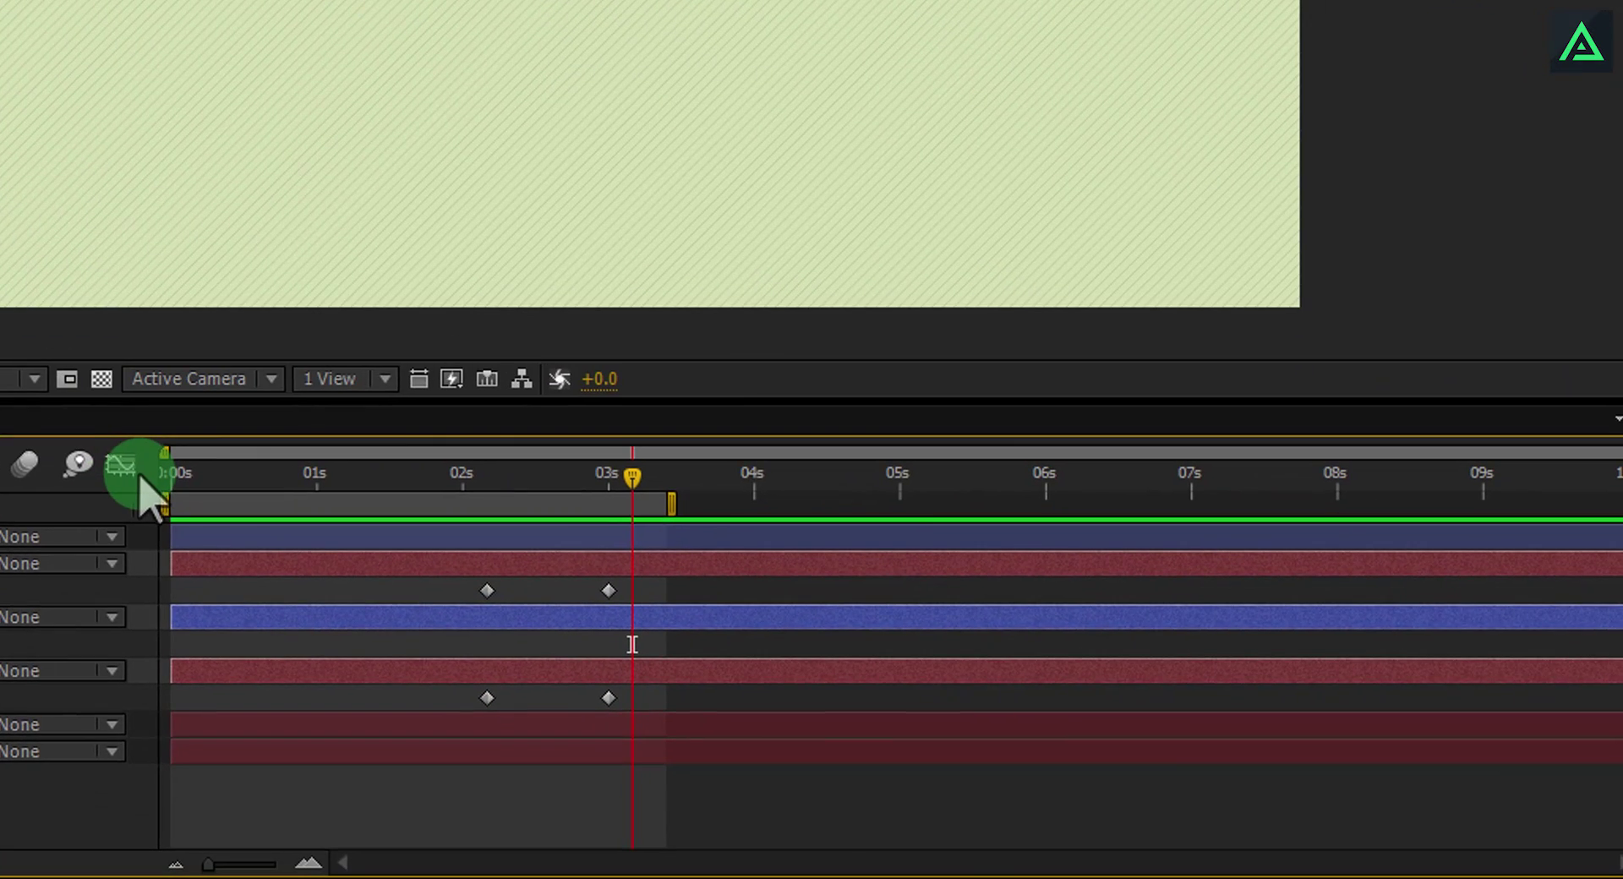
Apply Easy Ease to all Position keyframes of both text layers in the Graph Editor
{"action": "left_click", "coordinate": [120, 464]}
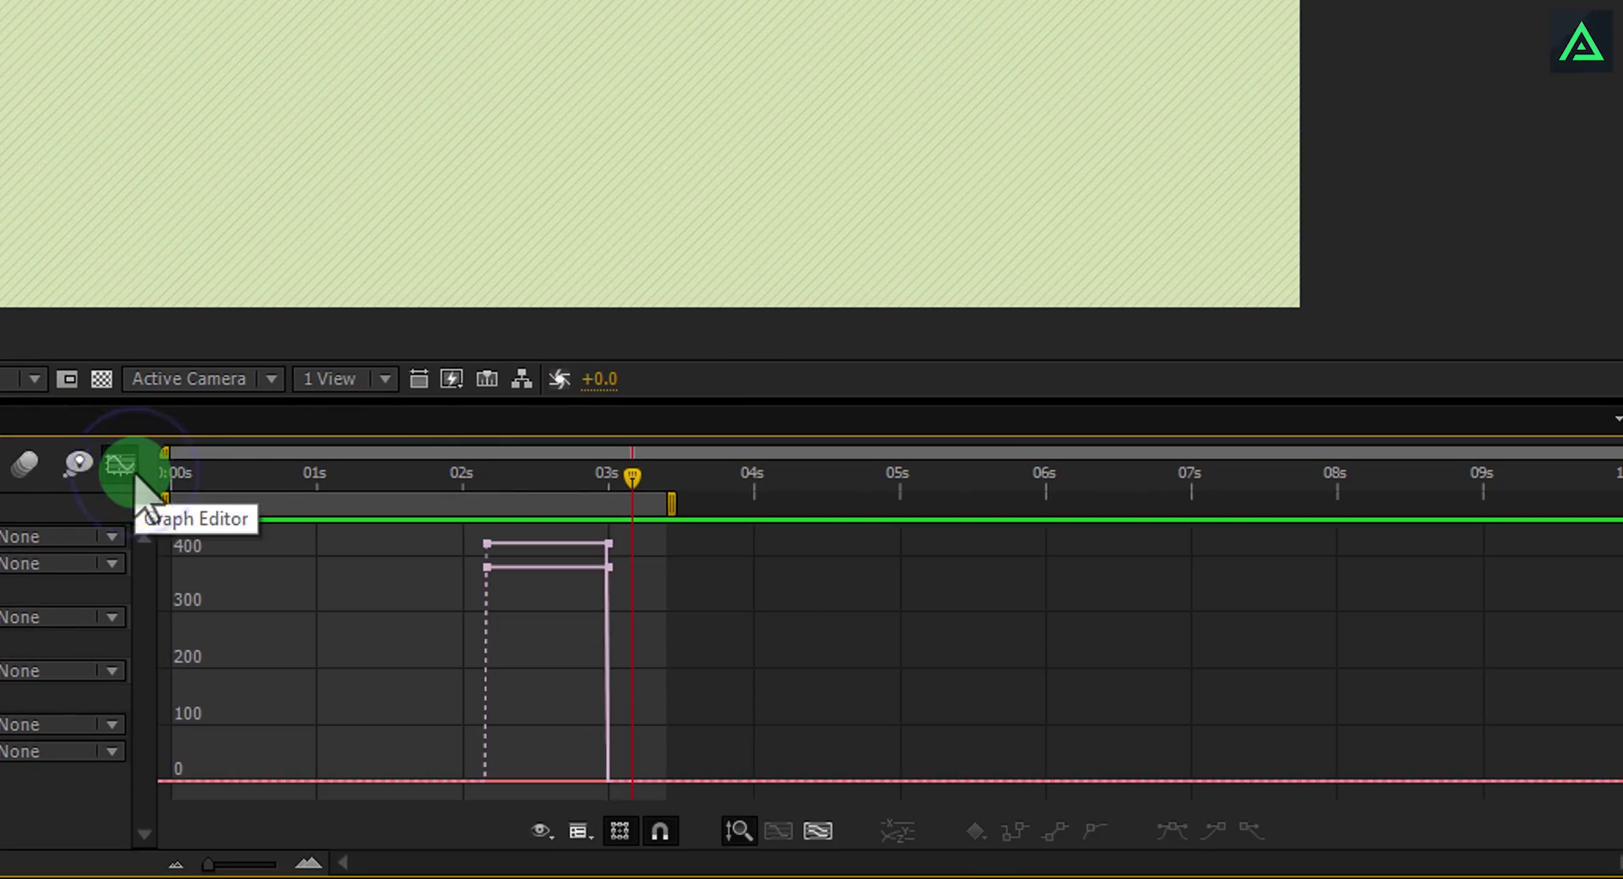
{"action": "left_click", "coordinate": [427, 632]}
{"action": "left_click_drag", "start_coordinate": [602, 621], "coordinate": [659, 558]}
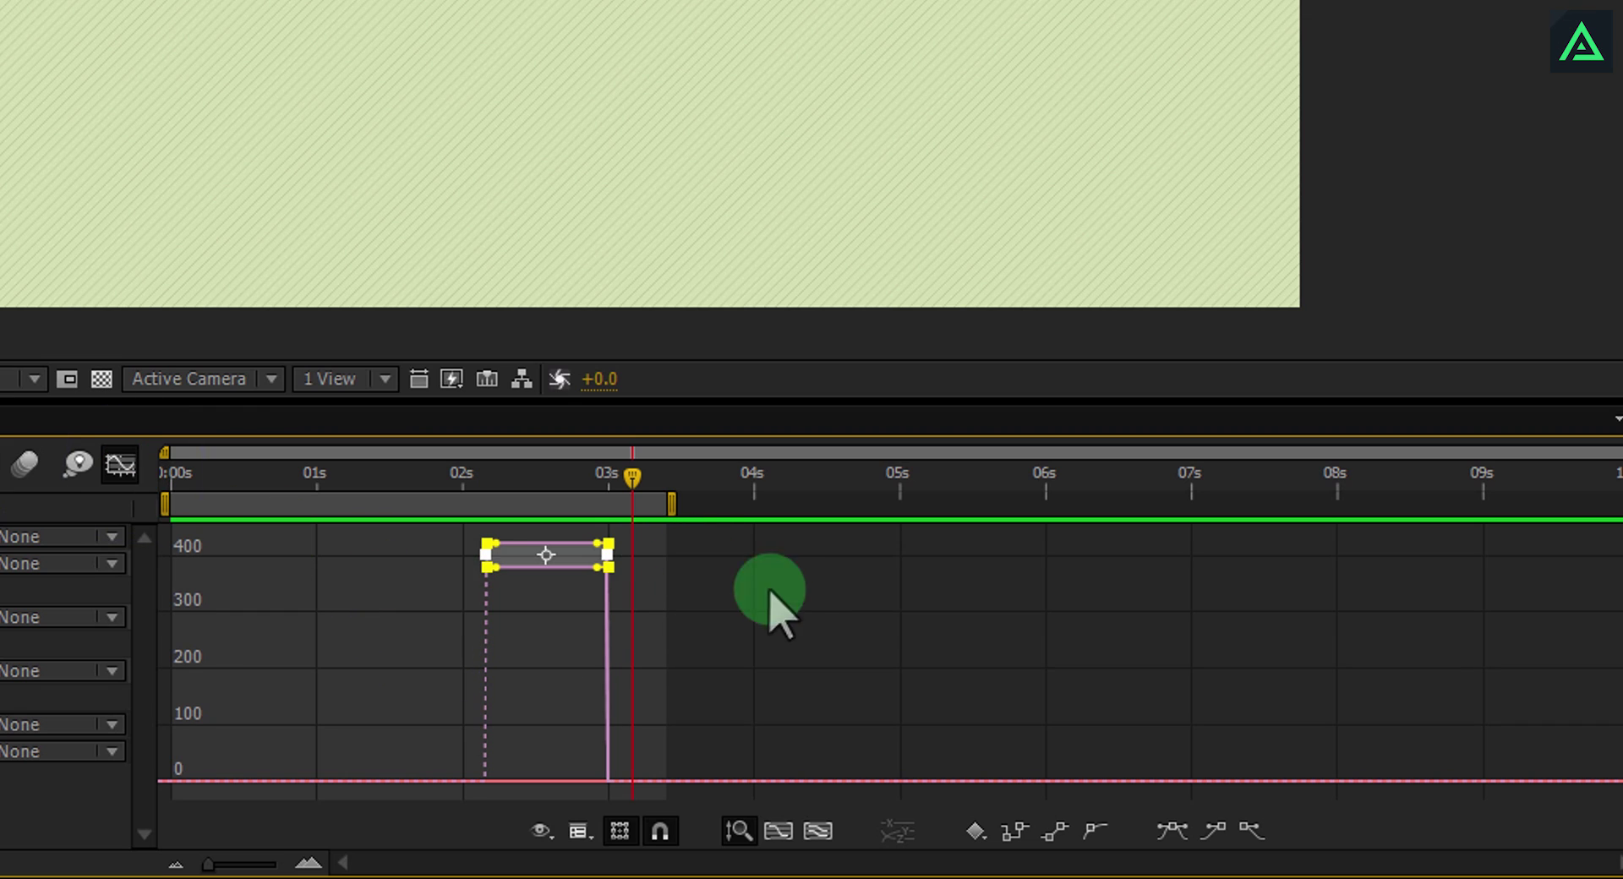
{"action": "left_click", "coordinate": [1166, 837]}
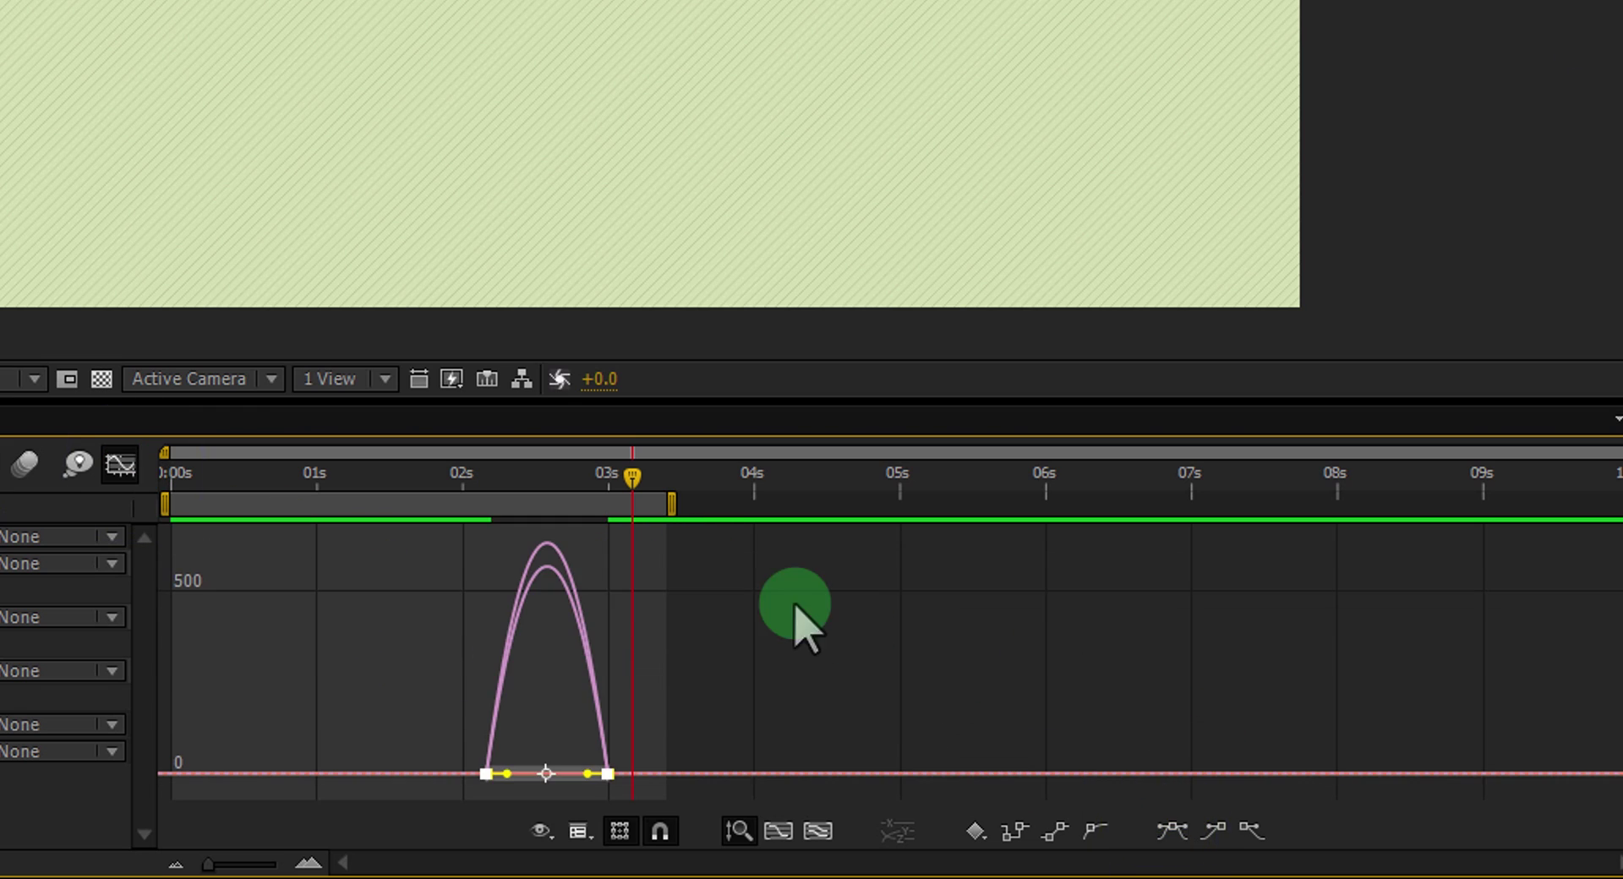
Lengthen the incoming ease of the final Position keyframes so the speed curves peak early and slow gradually, and preview the animation
{"action": "left_click", "coordinate": [487, 781]}
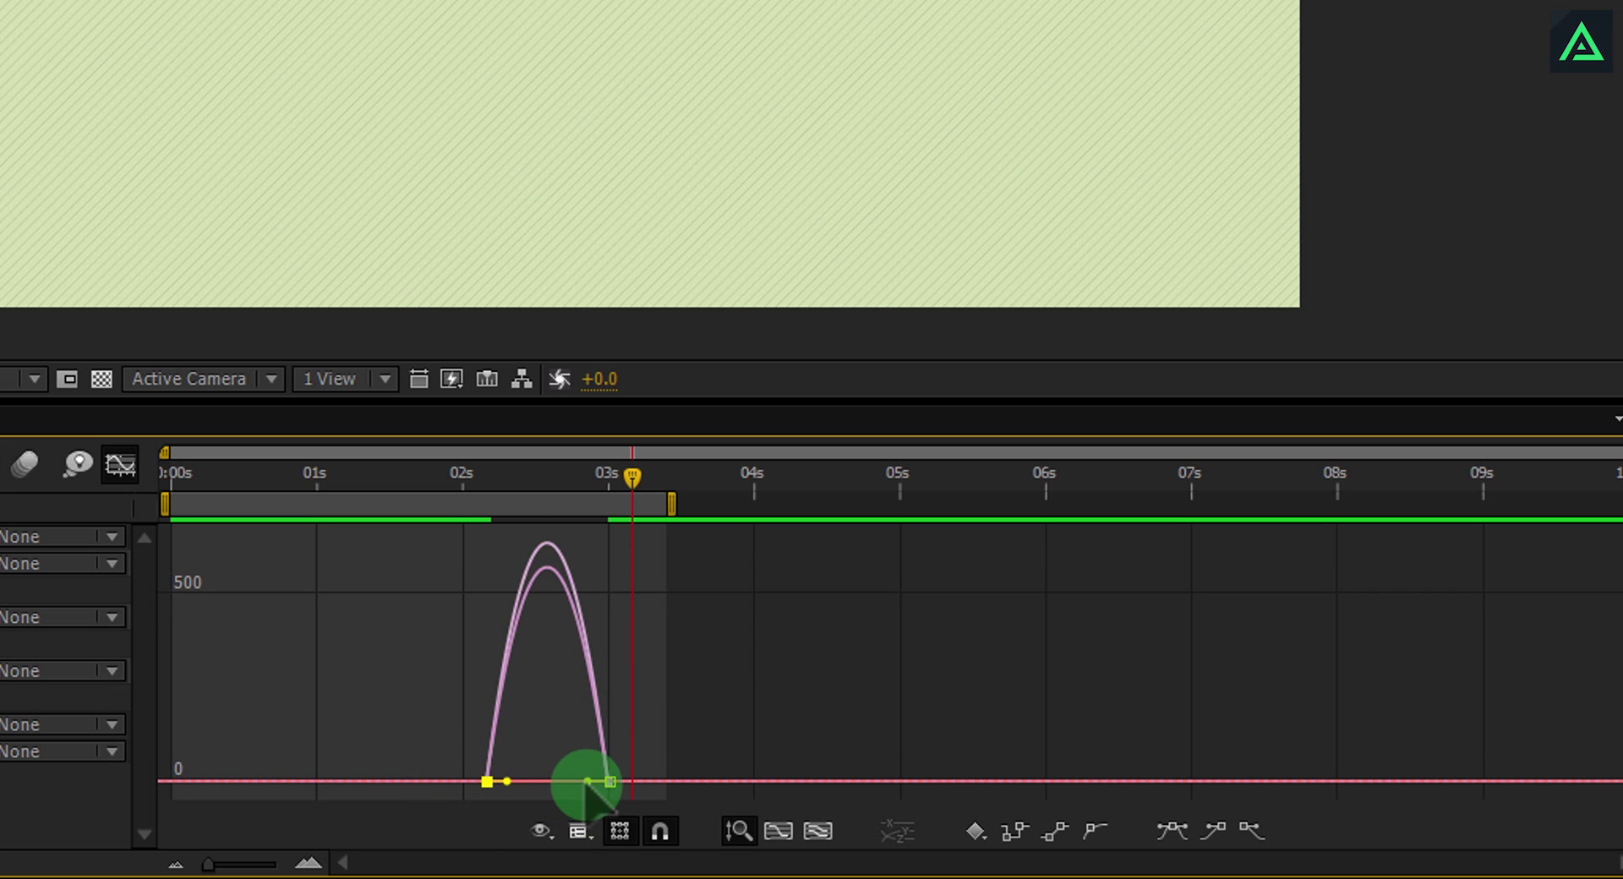
{"action": "left_click_drag", "start_coordinate": [587, 781], "coordinate": [545, 771]}
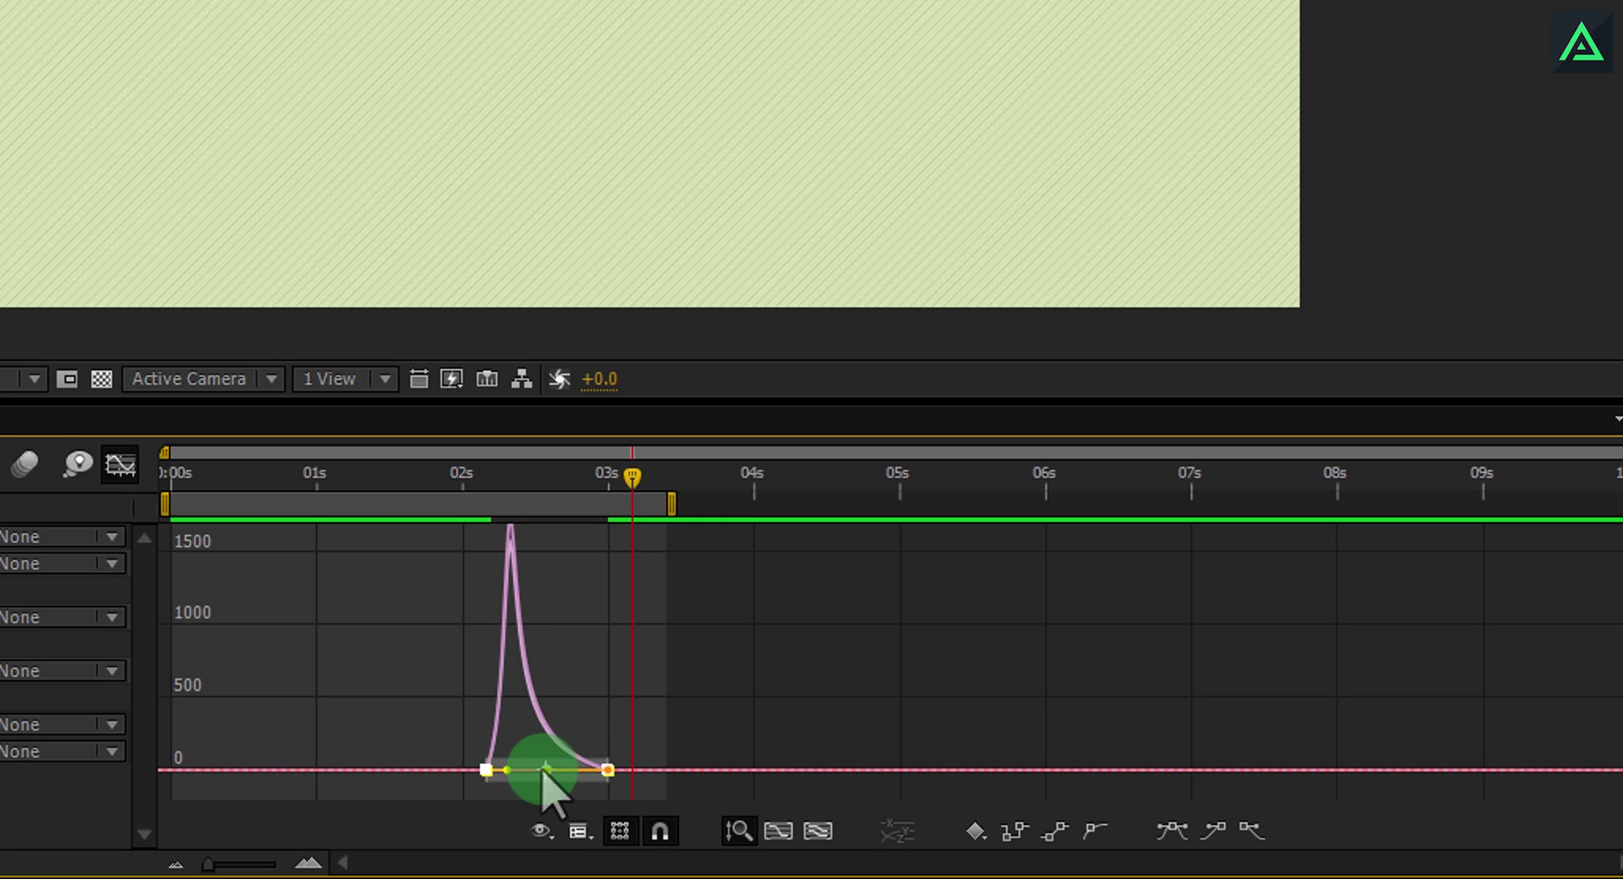
{"action": "left_click", "coordinate": [638, 668]}
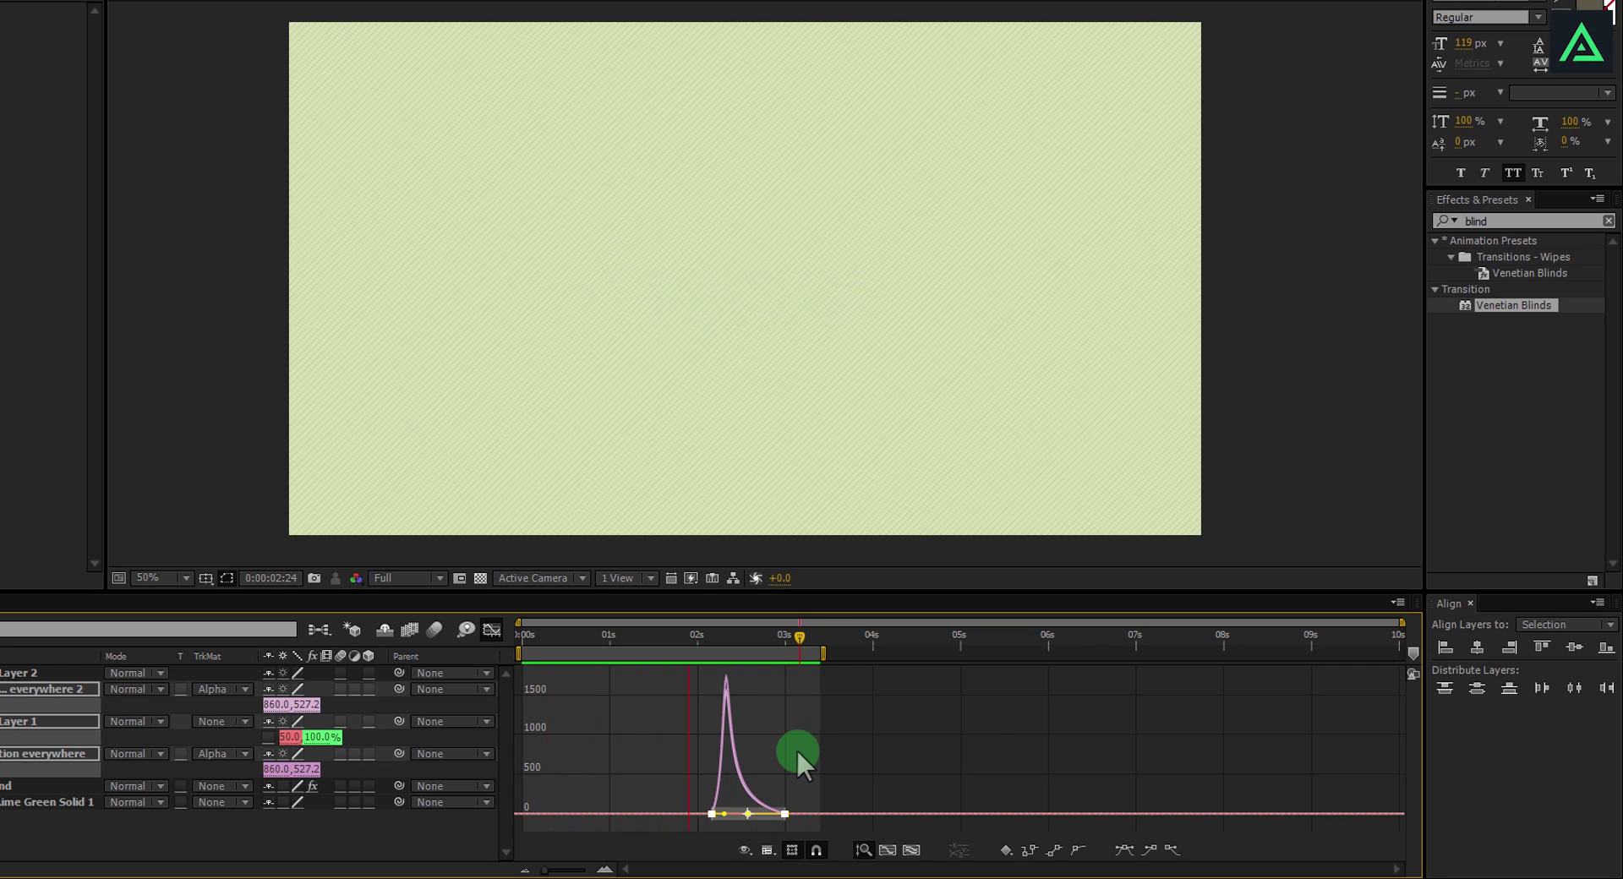
Stop the preview, leave the Graph Editor, park the time at 0:00:03:04 and deselect all layers
{"action": "key", "text": "space"}
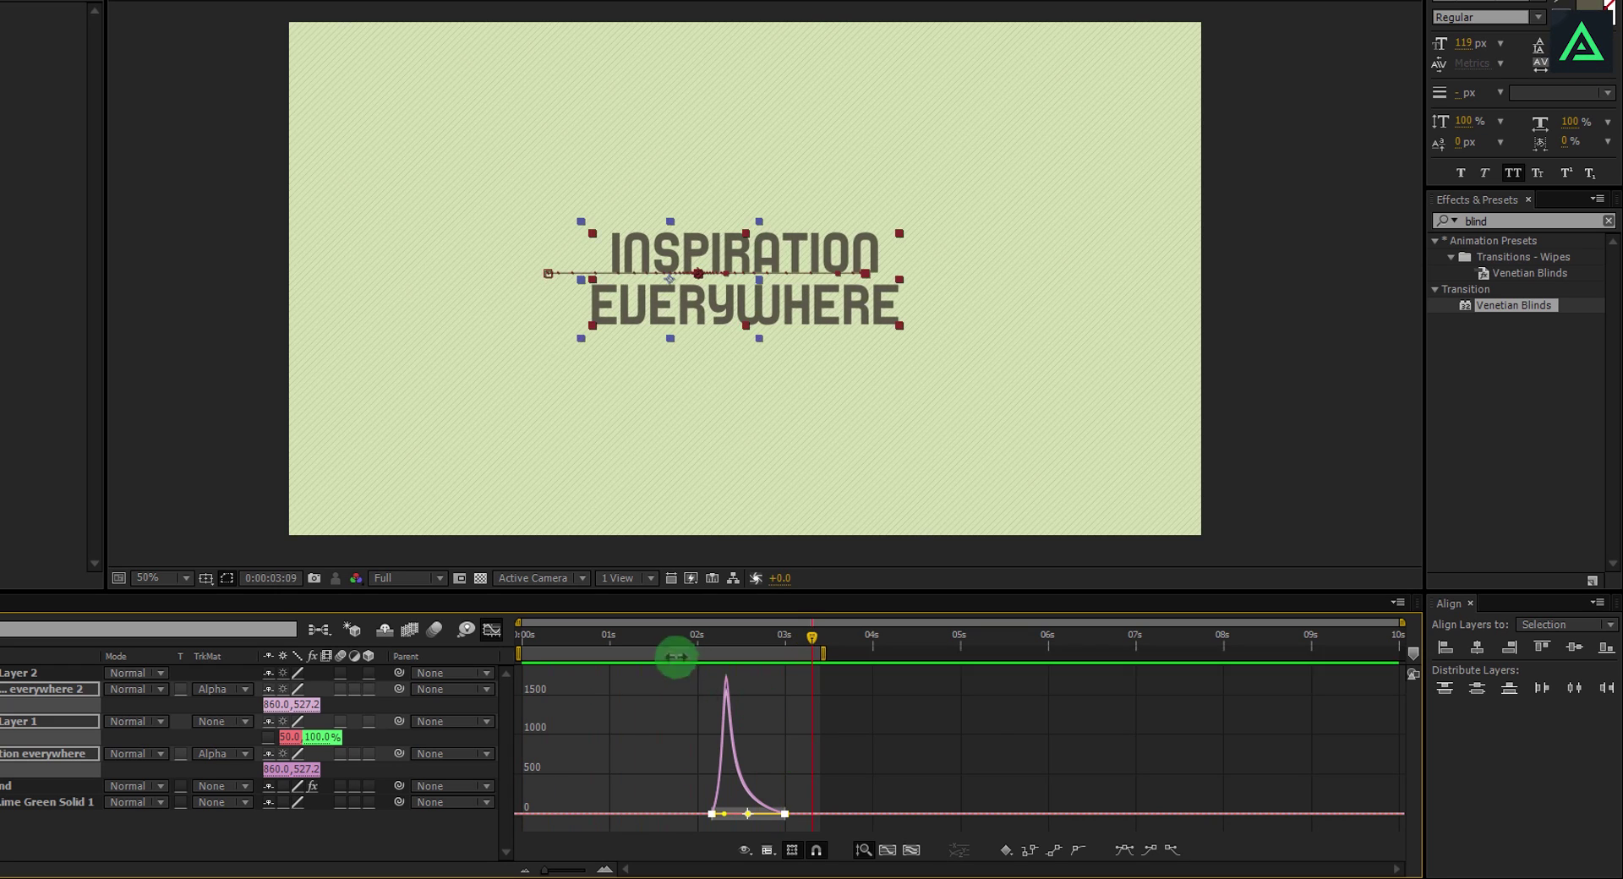
{"action": "left_click_drag", "start_coordinate": [676, 657], "coordinate": [793, 688]}
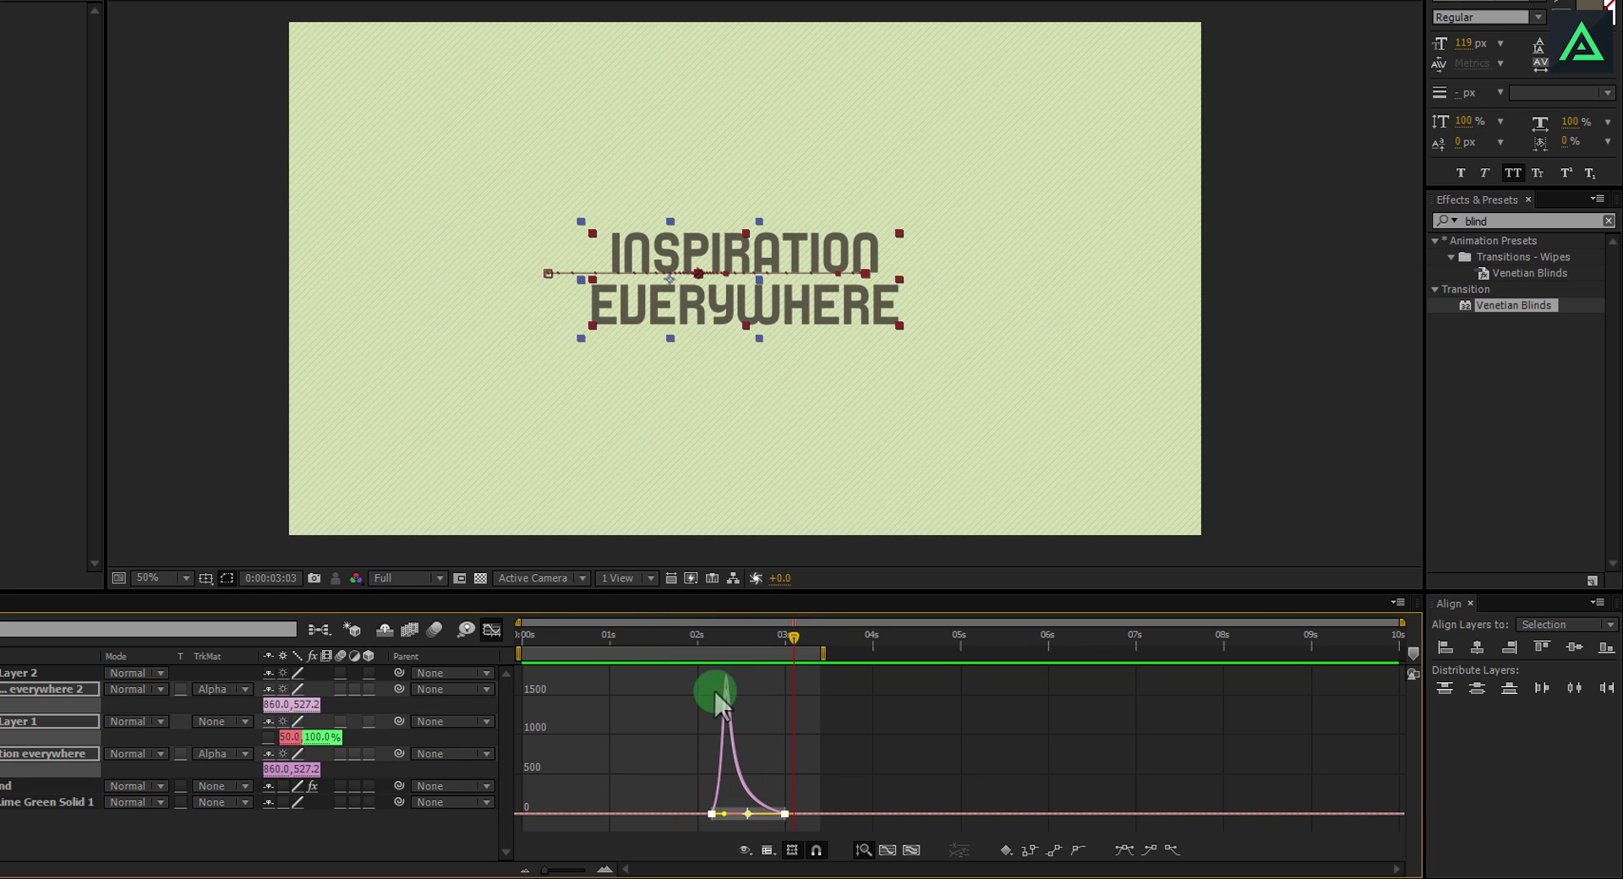
{"action": "left_click", "coordinate": [491, 630]}
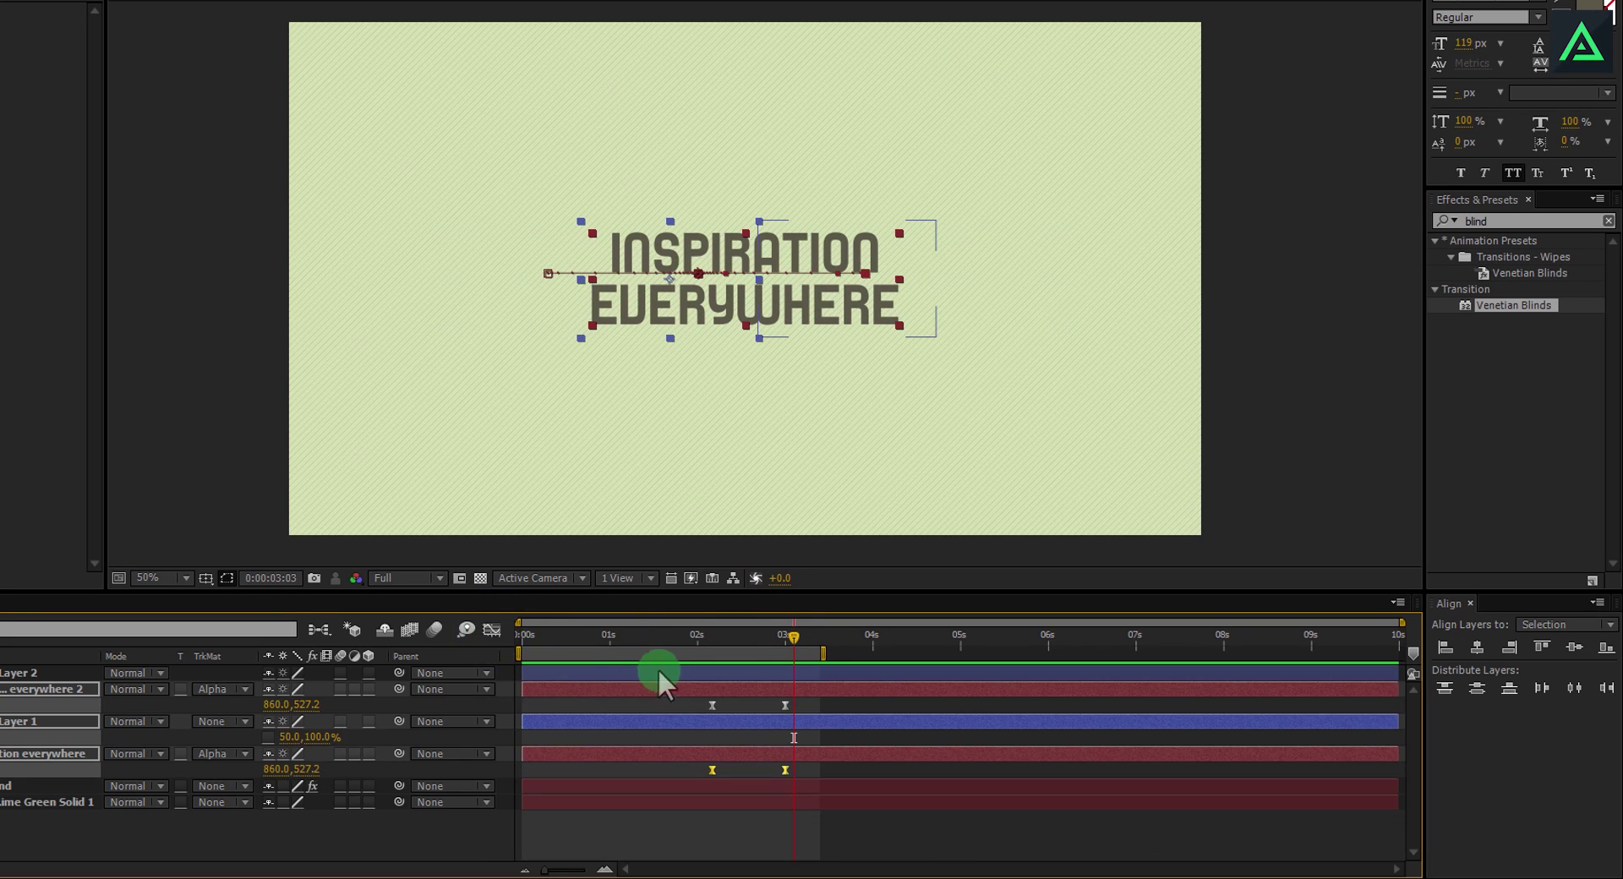
{"action": "left_click_drag", "start_coordinate": [667, 641], "coordinate": [797, 663]}
{"action": "left_click", "coordinate": [136, 833]}
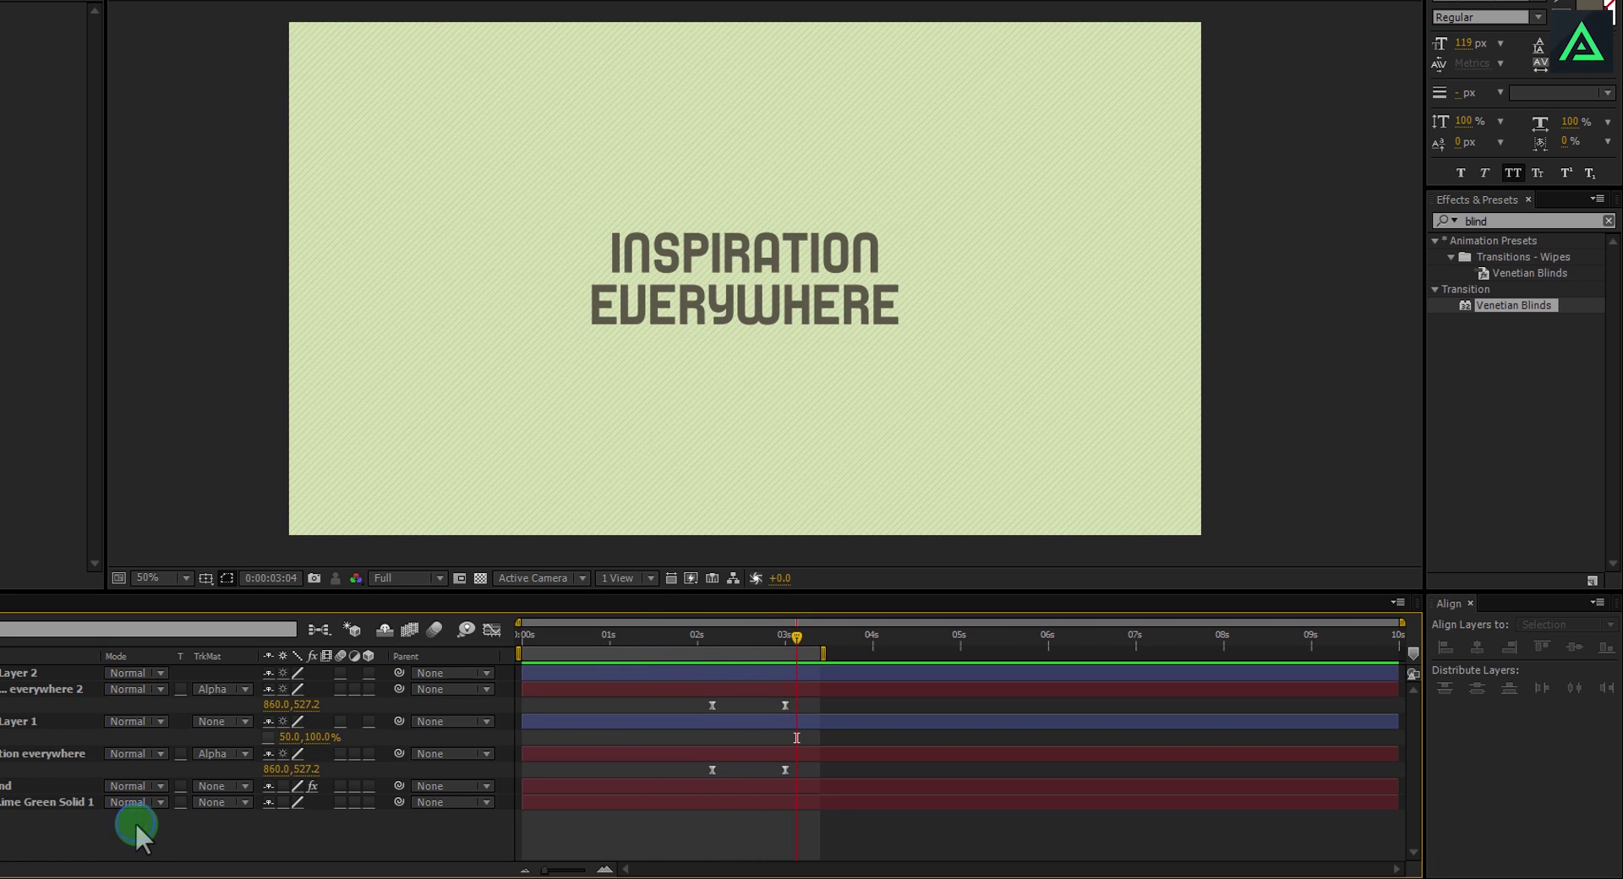
{"action": "left_click", "coordinate": [504, 381]}
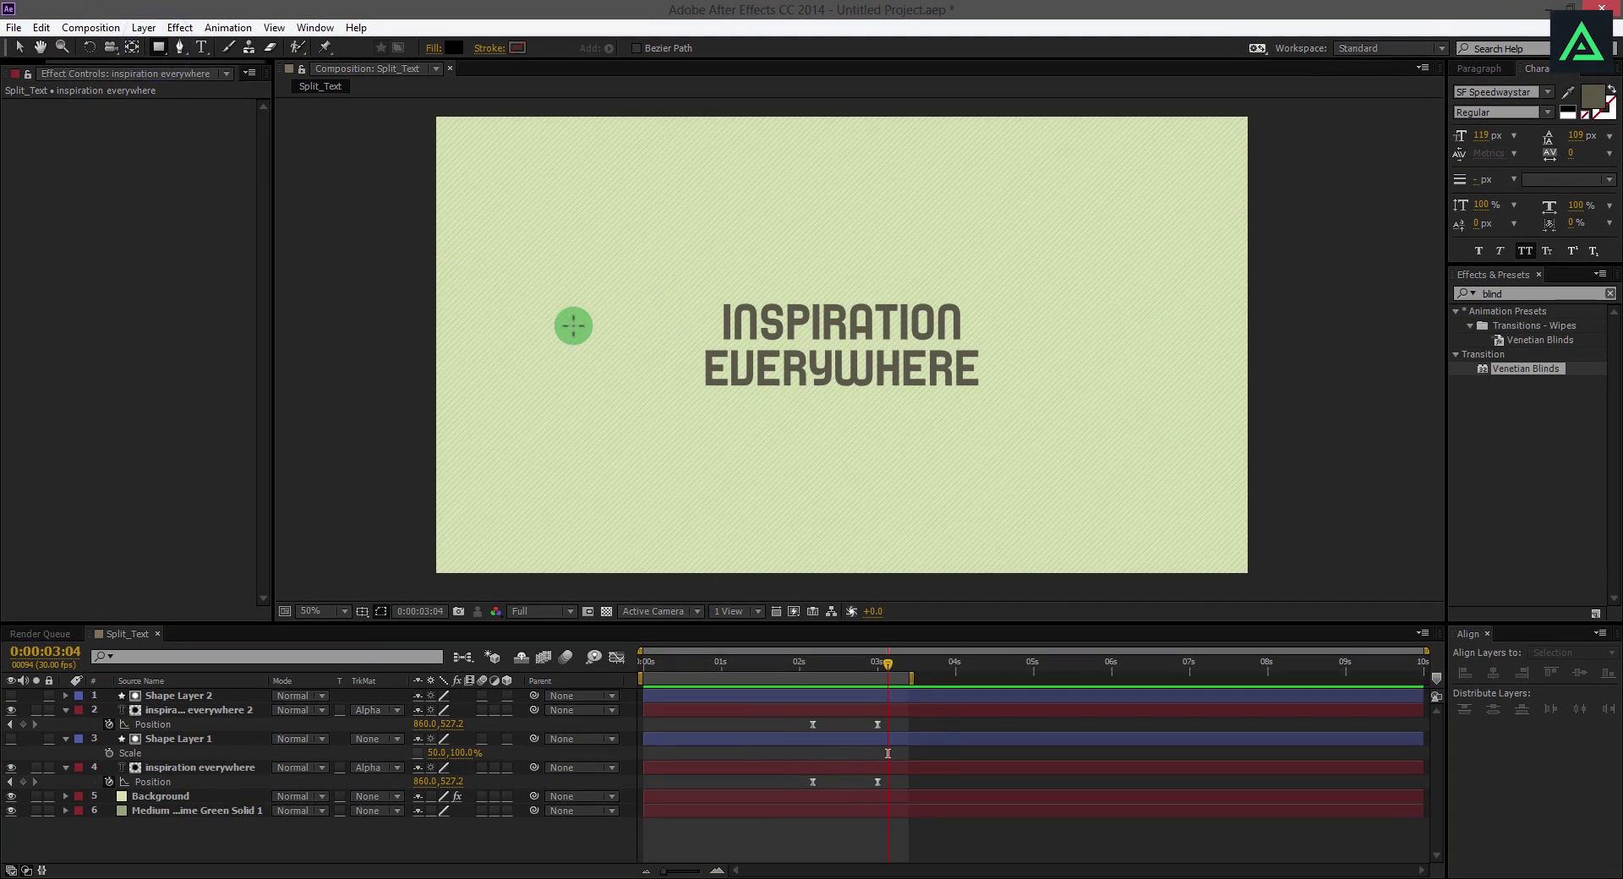
{"action": "left_click", "coordinate": [237, 709]}
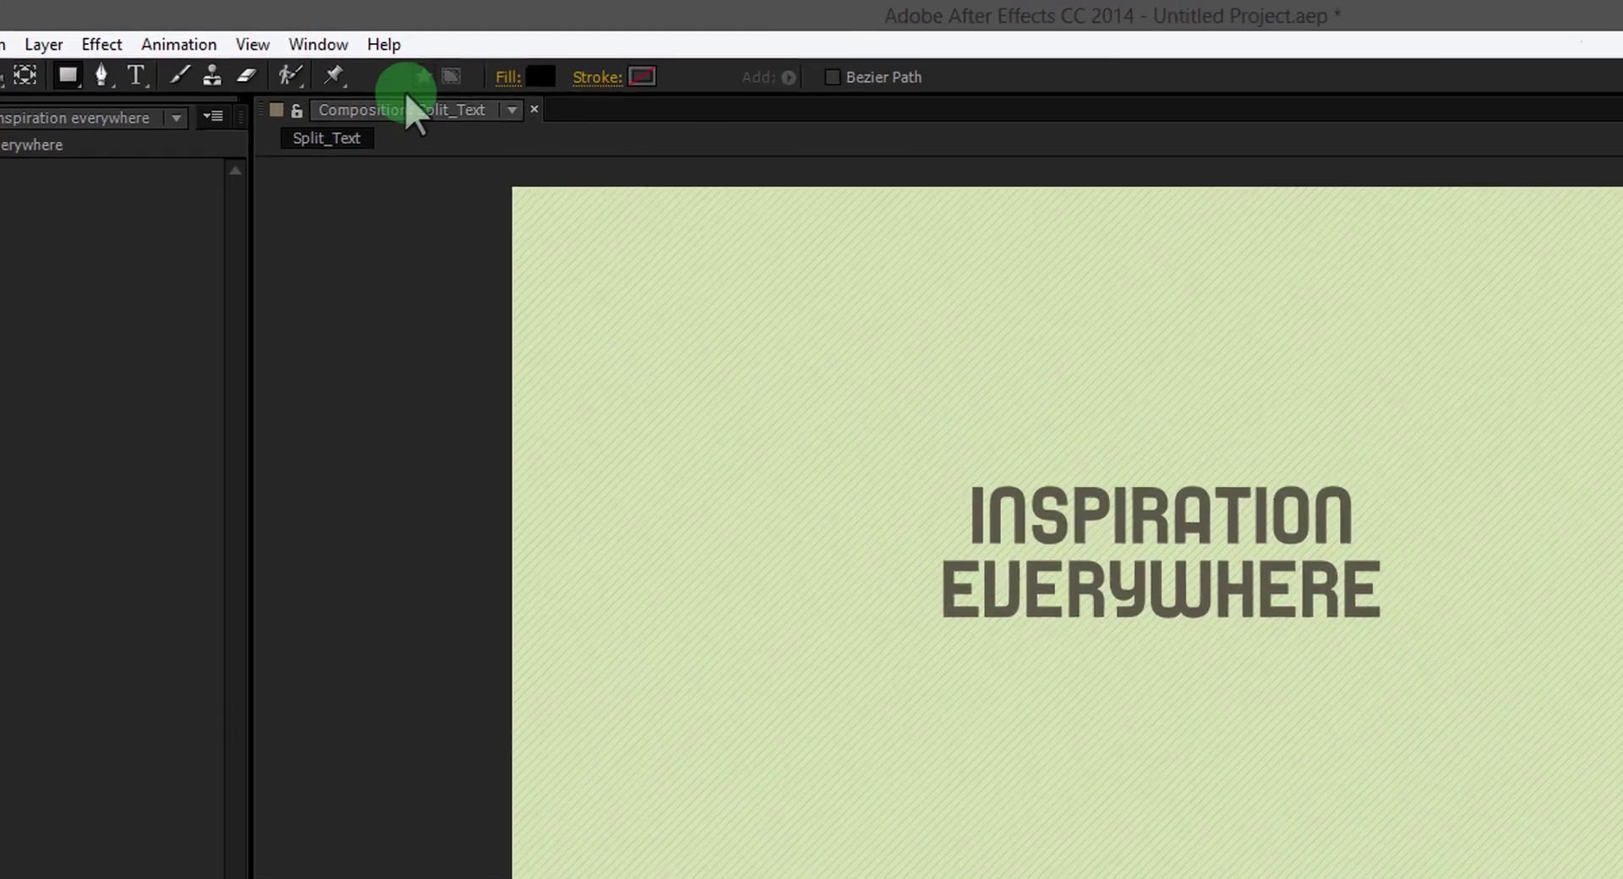
Set the shape fill to None and the stroke to a 5 px solid color, and draw a rectangle around INSPIRATION EVERYWHERE
{"action": "left_click", "coordinate": [532, 88]}
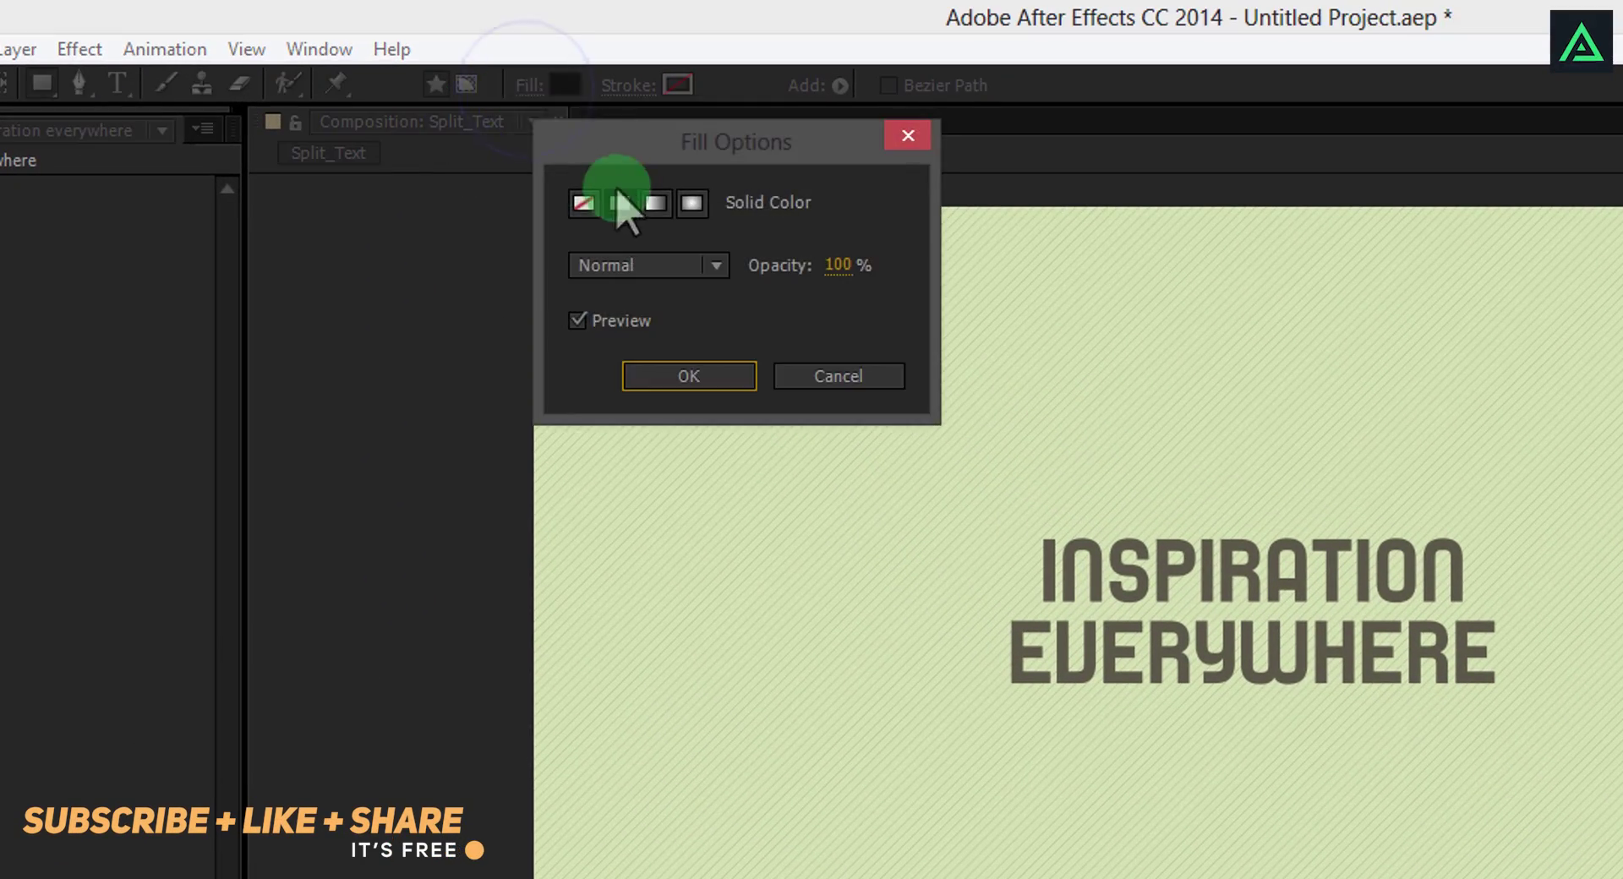
{"action": "left_click", "coordinate": [583, 205]}
{"action": "left_click", "coordinate": [683, 377]}
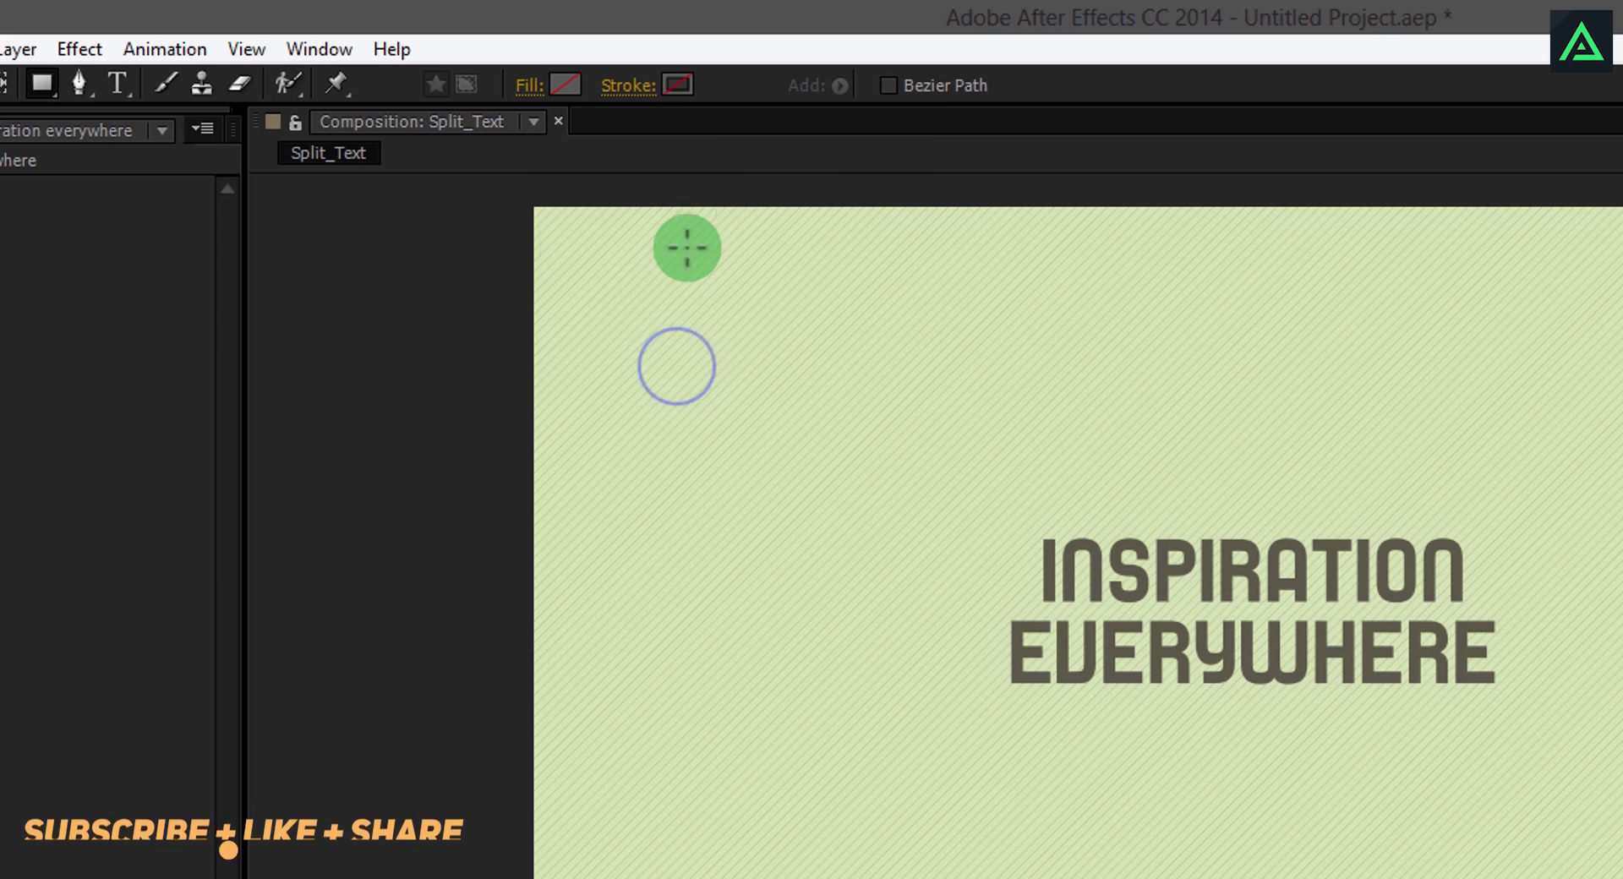
{"action": "left_click", "coordinate": [632, 84]}
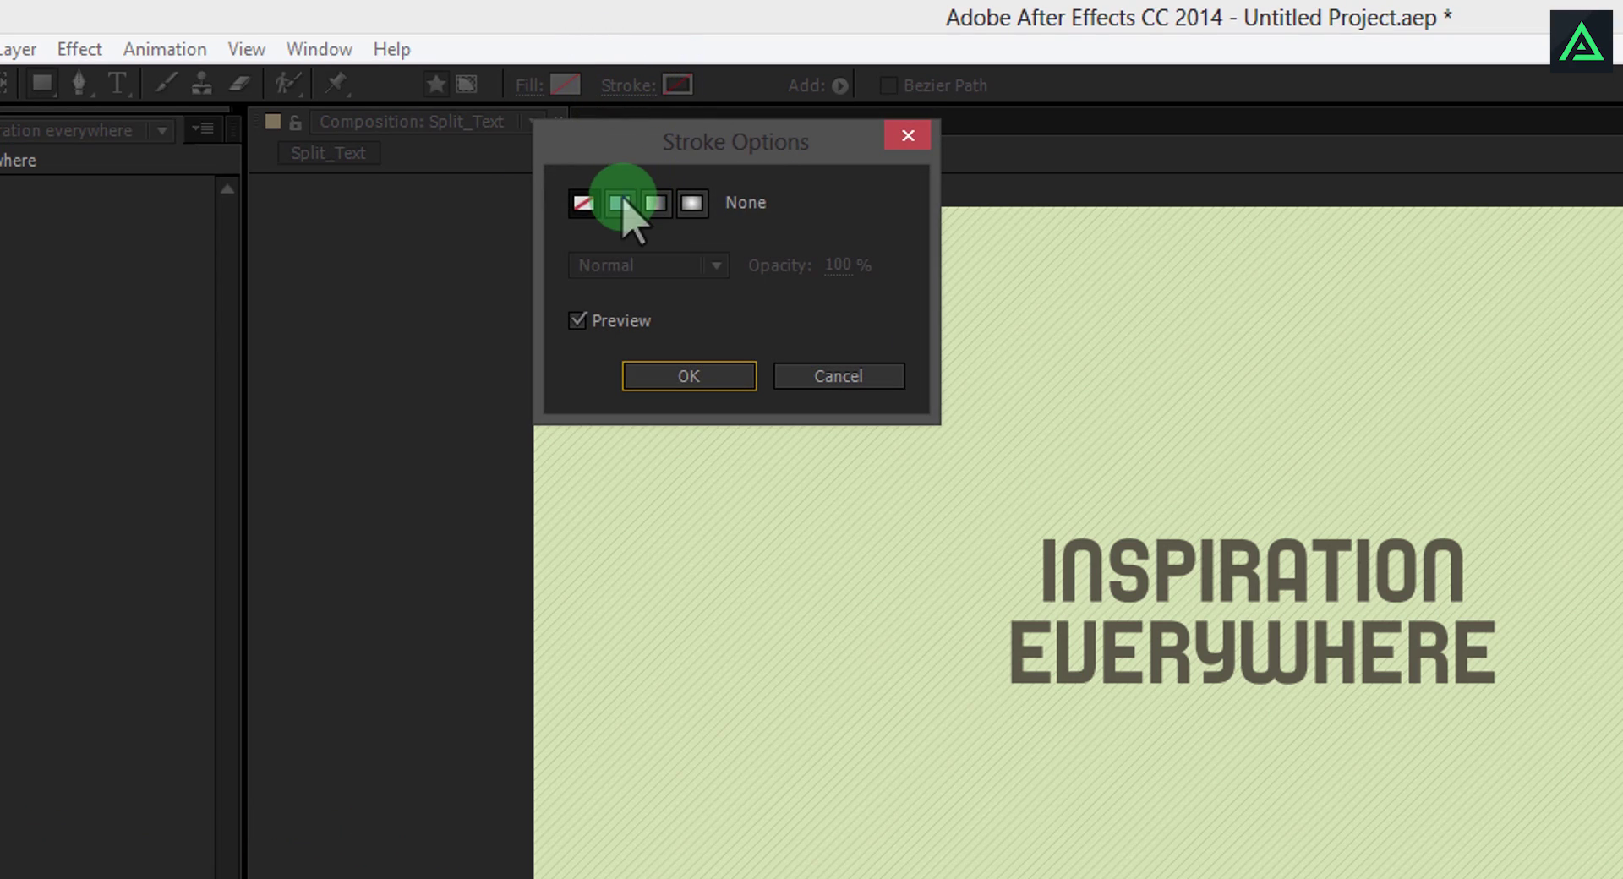
{"action": "left_click", "coordinate": [619, 202]}
{"action": "left_click", "coordinate": [666, 381]}
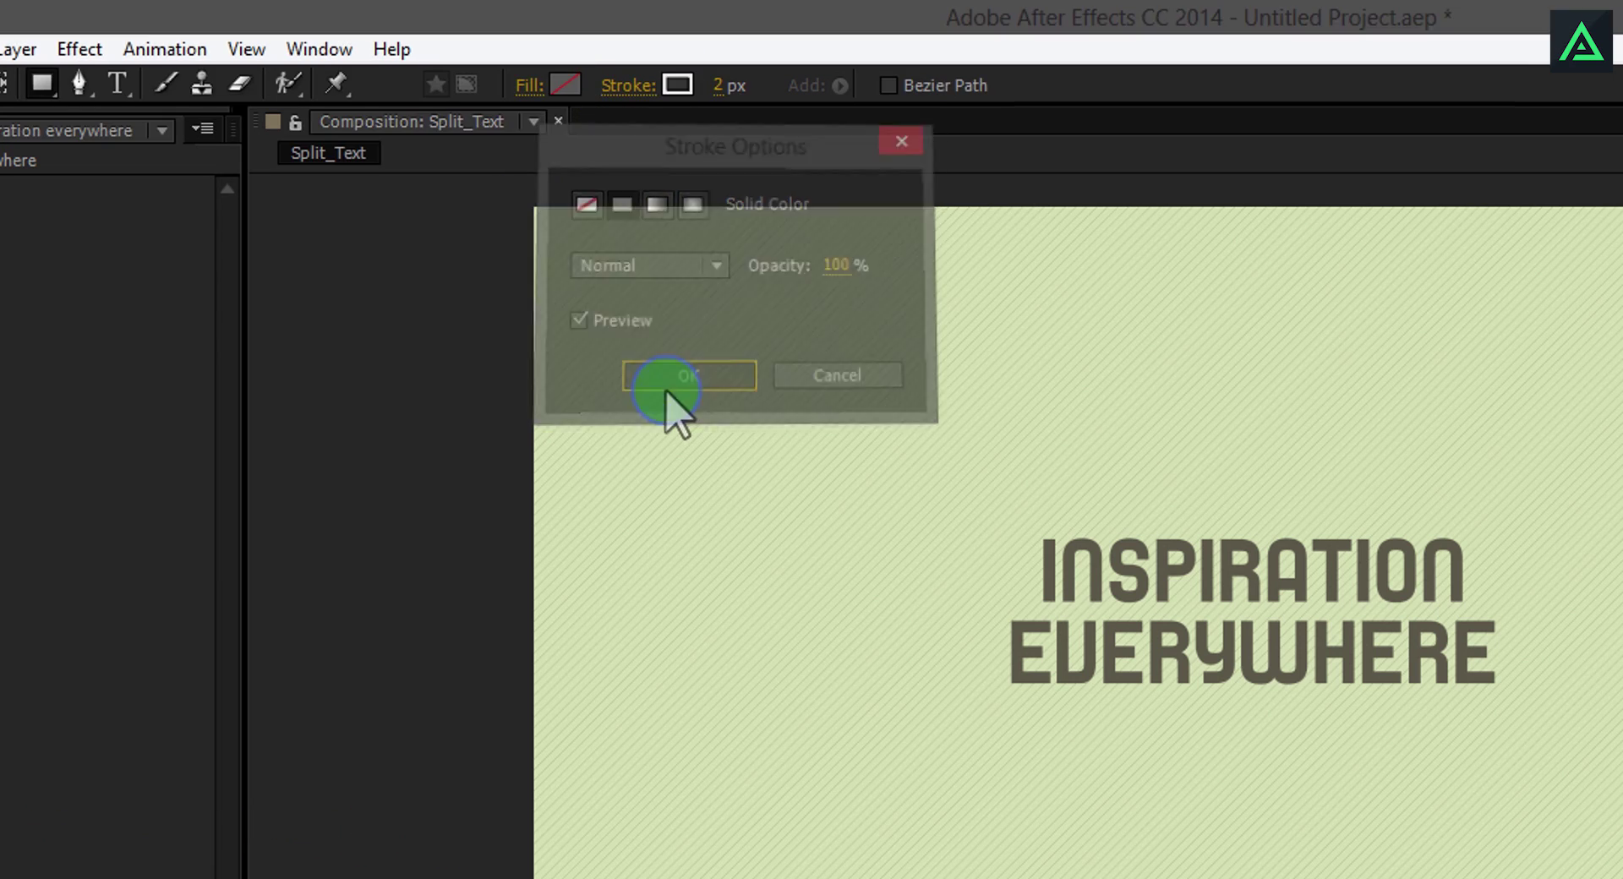
{"action": "left_click", "coordinate": [715, 88]}
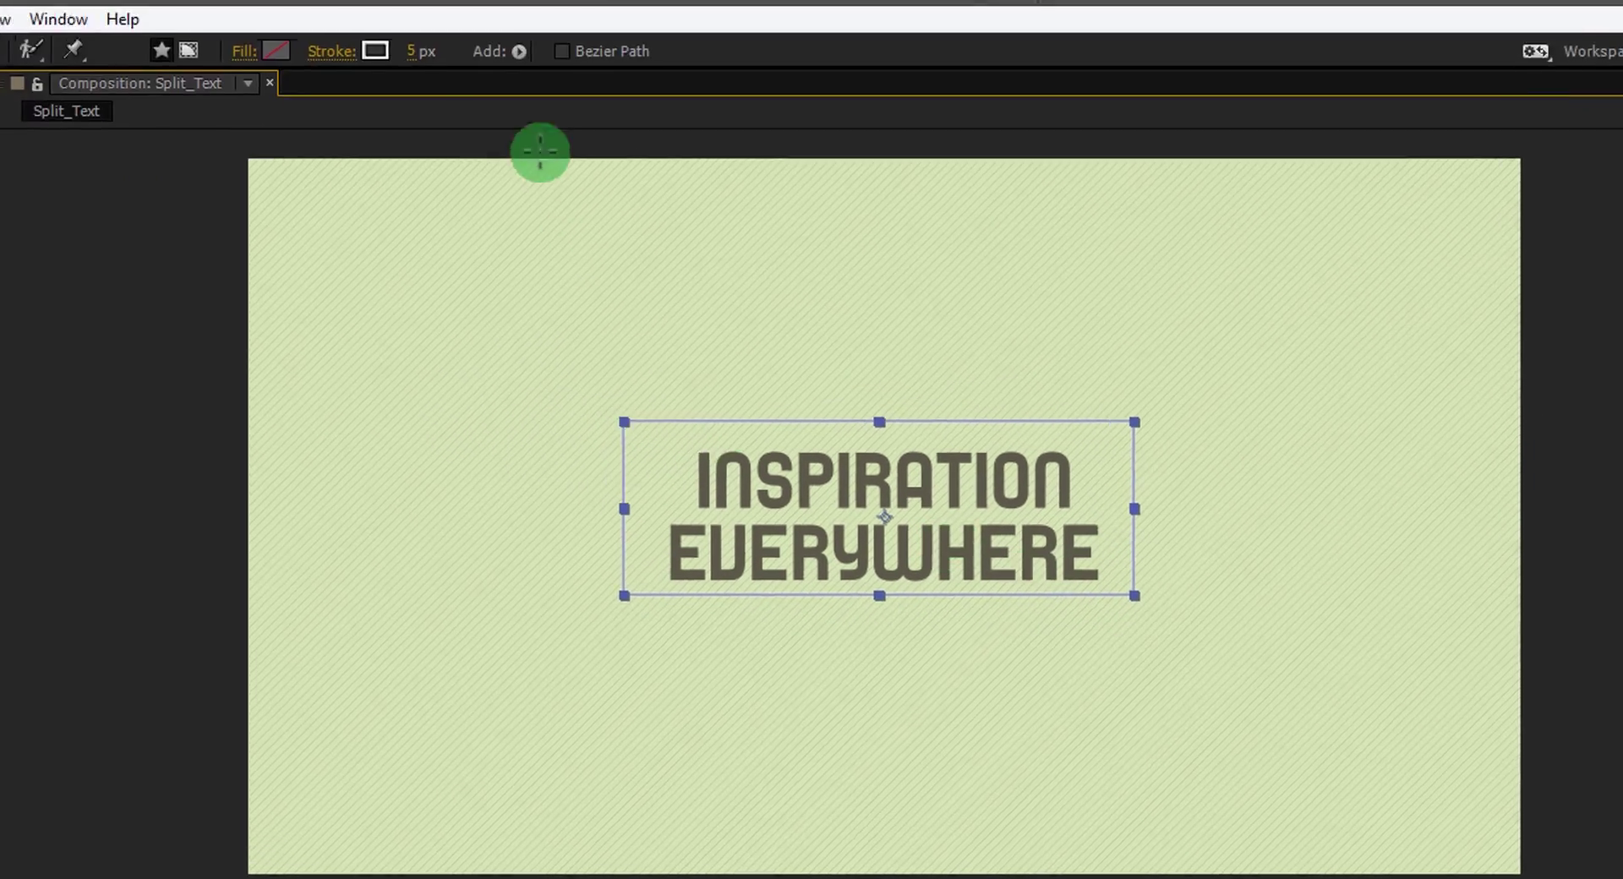
Set the rectangle's stroke color to 5A5949 by sampling the dark lettering
{"action": "left_click", "coordinate": [375, 51]}
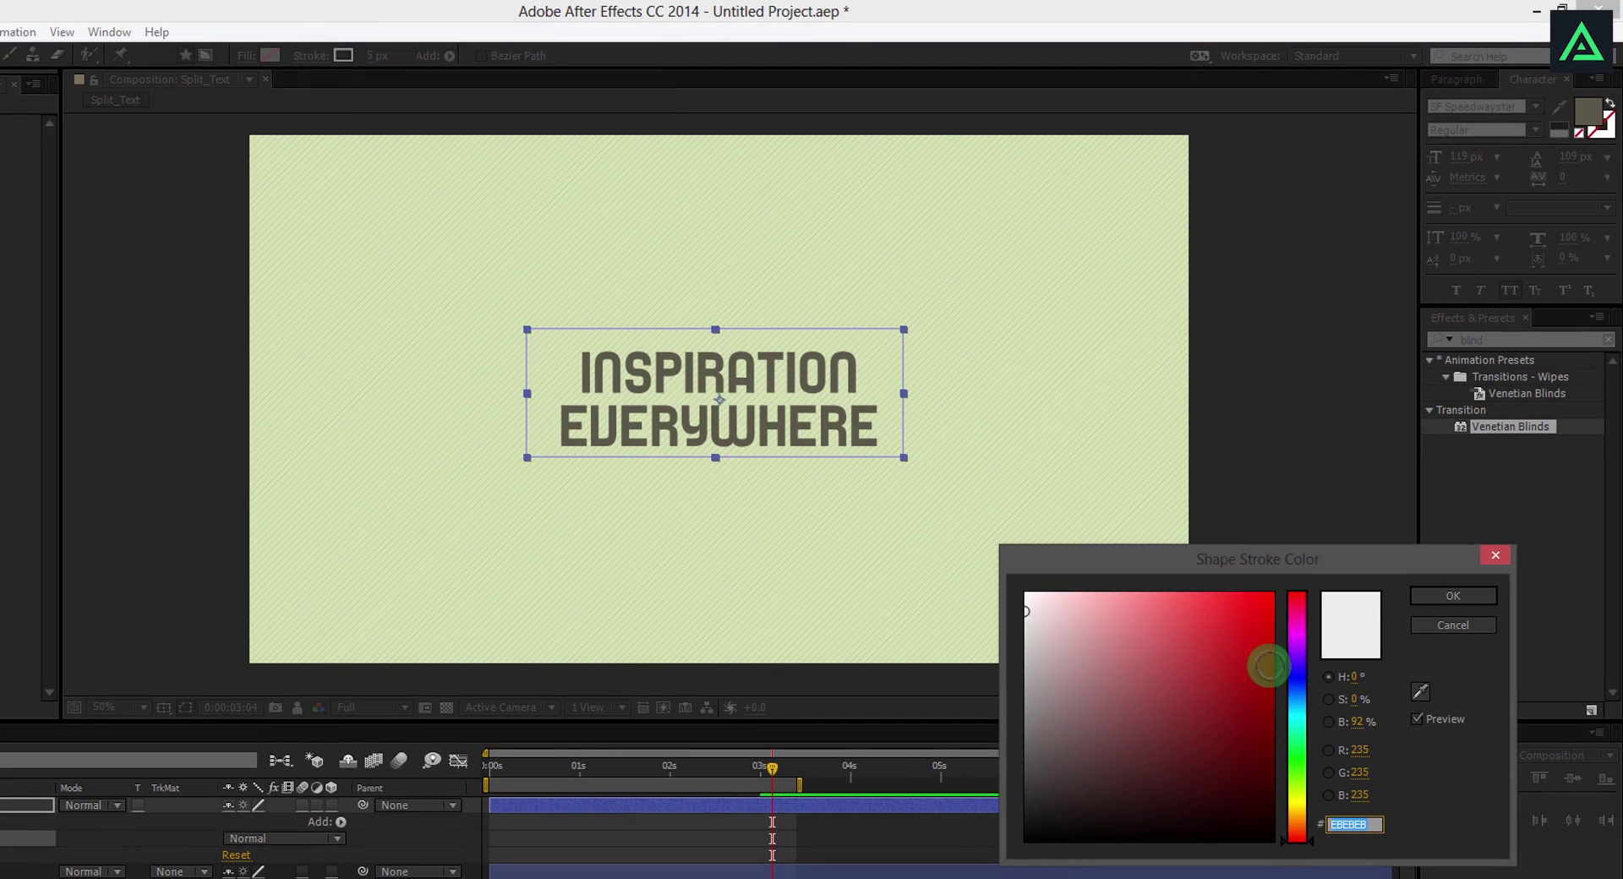
{"action": "left_click", "coordinate": [1420, 692]}
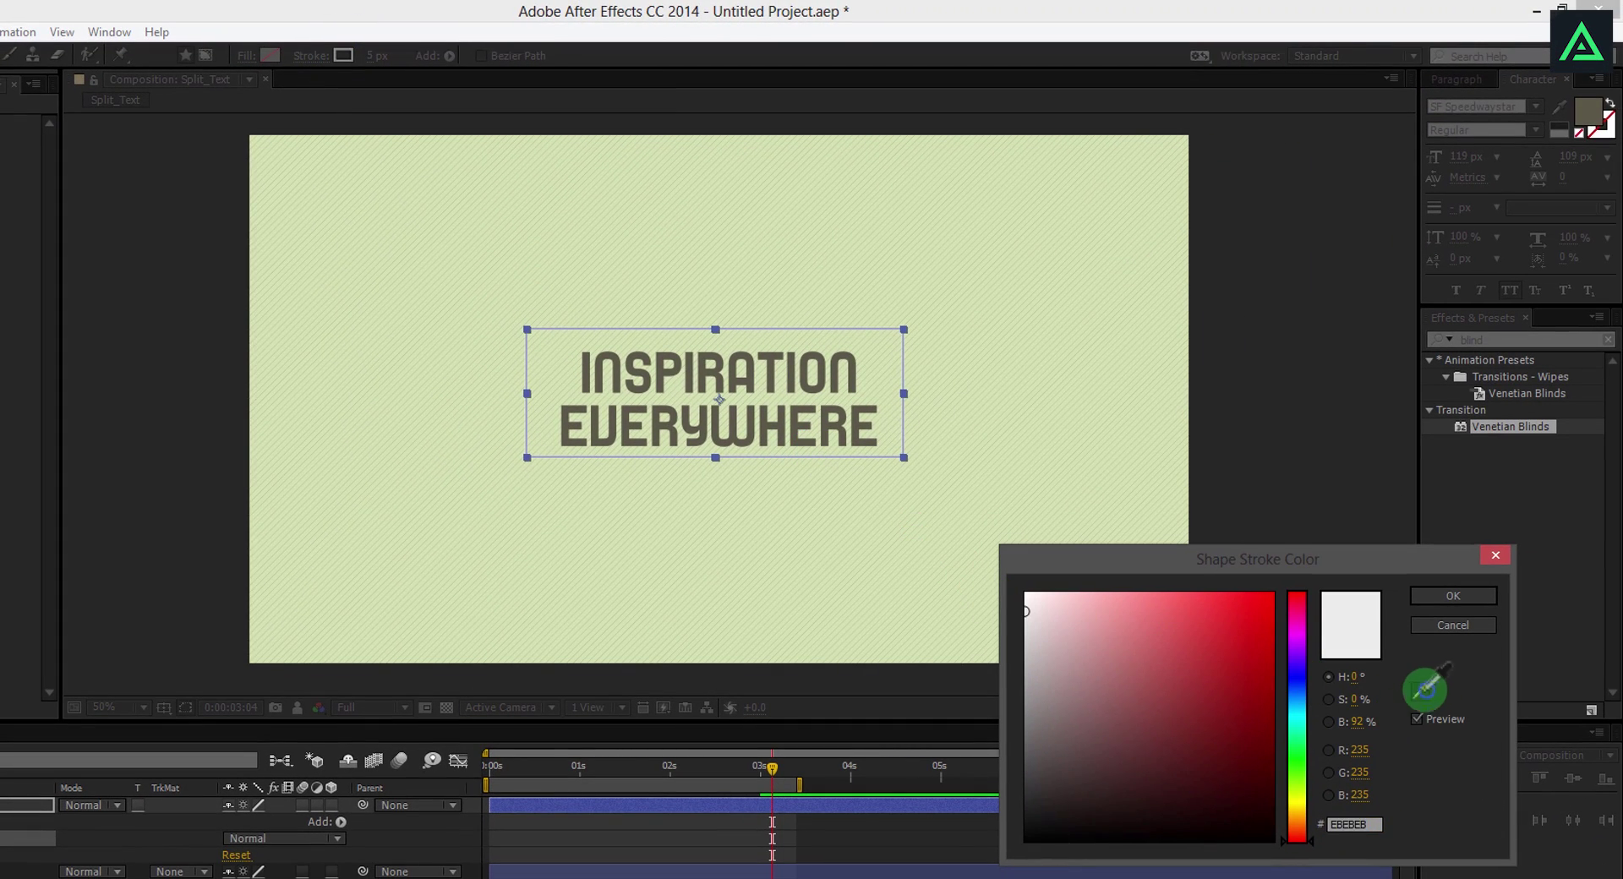
{"action": "left_click", "coordinate": [717, 435]}
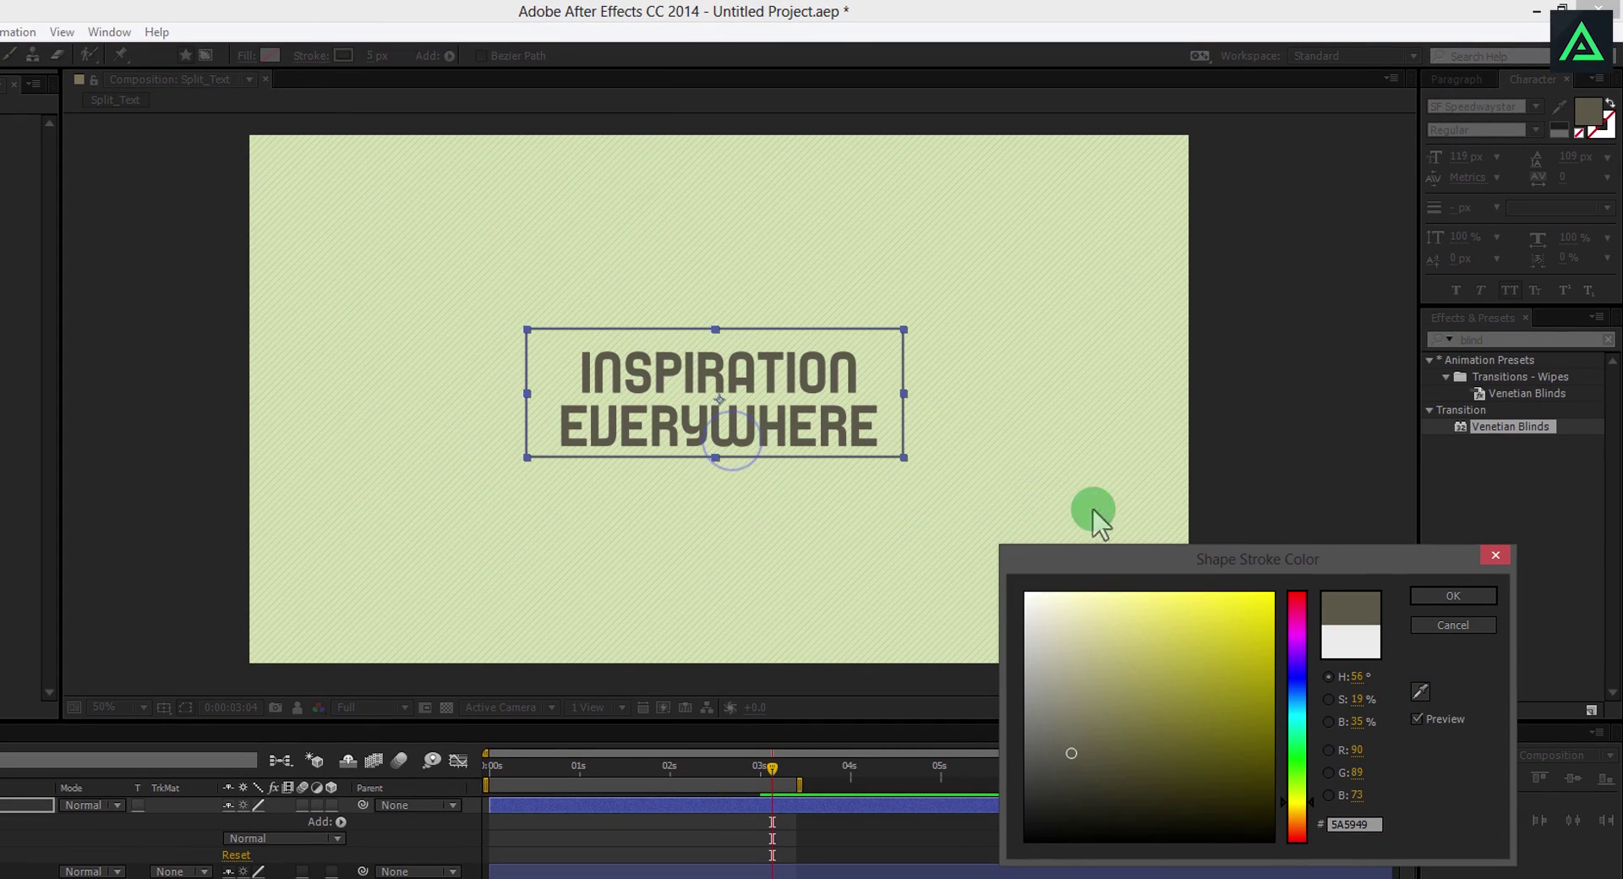
{"action": "left_click", "coordinate": [1436, 595]}
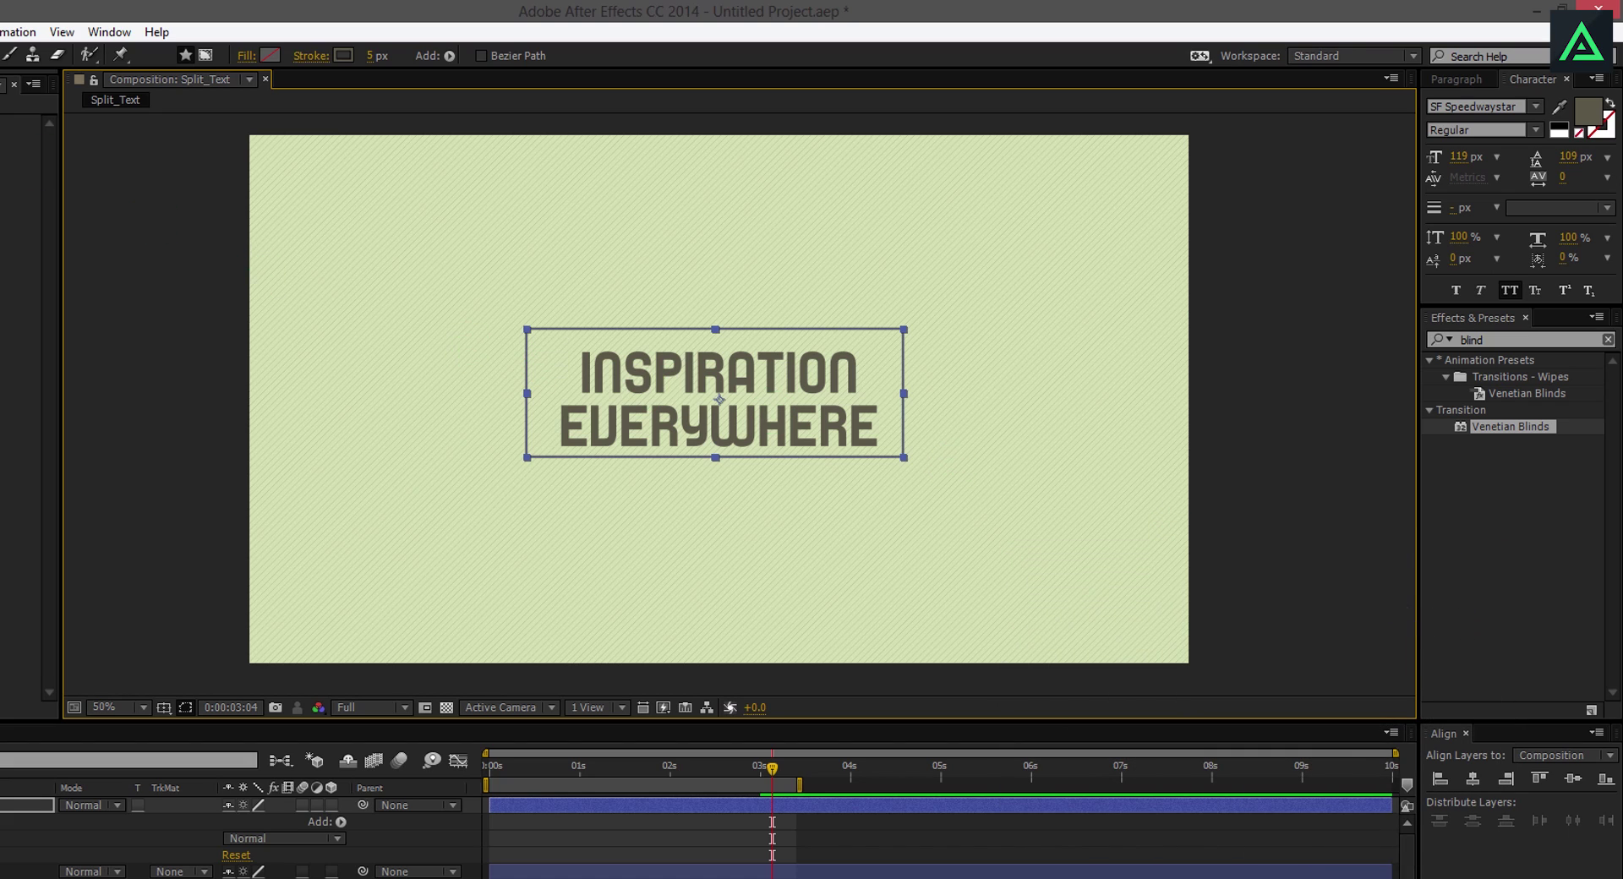
Move the rectangle so it frames the text more evenly and thicken its stroke to 15 px
{"action": "key", "text": "v"}
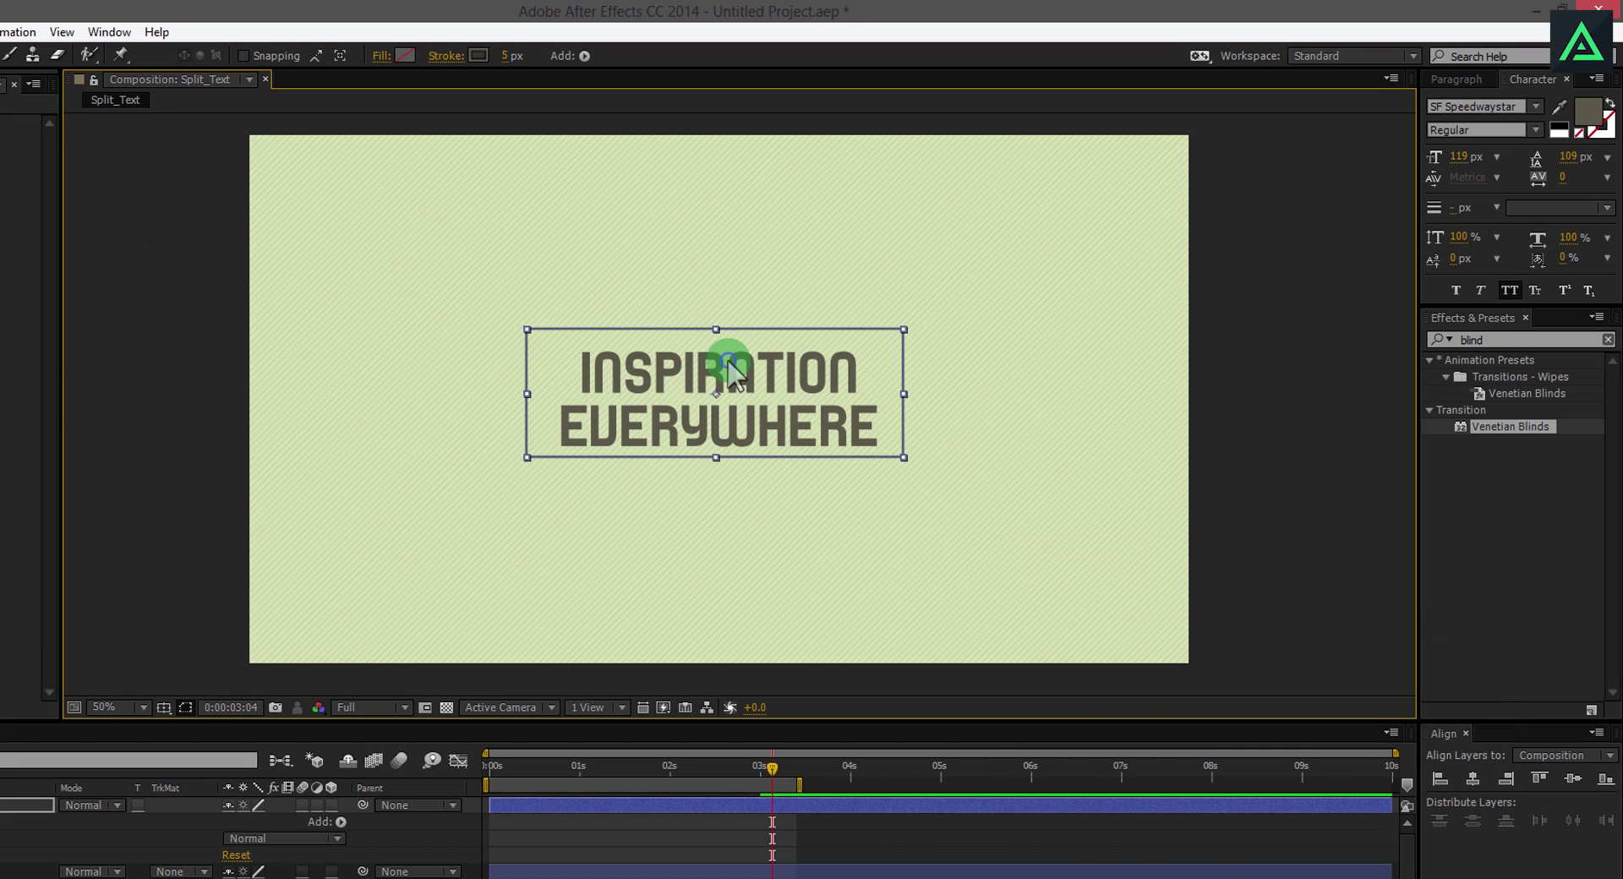
{"action": "left_click", "coordinate": [732, 372]}
{"action": "left_click_drag", "start_coordinate": [734, 369], "coordinate": [742, 371]}
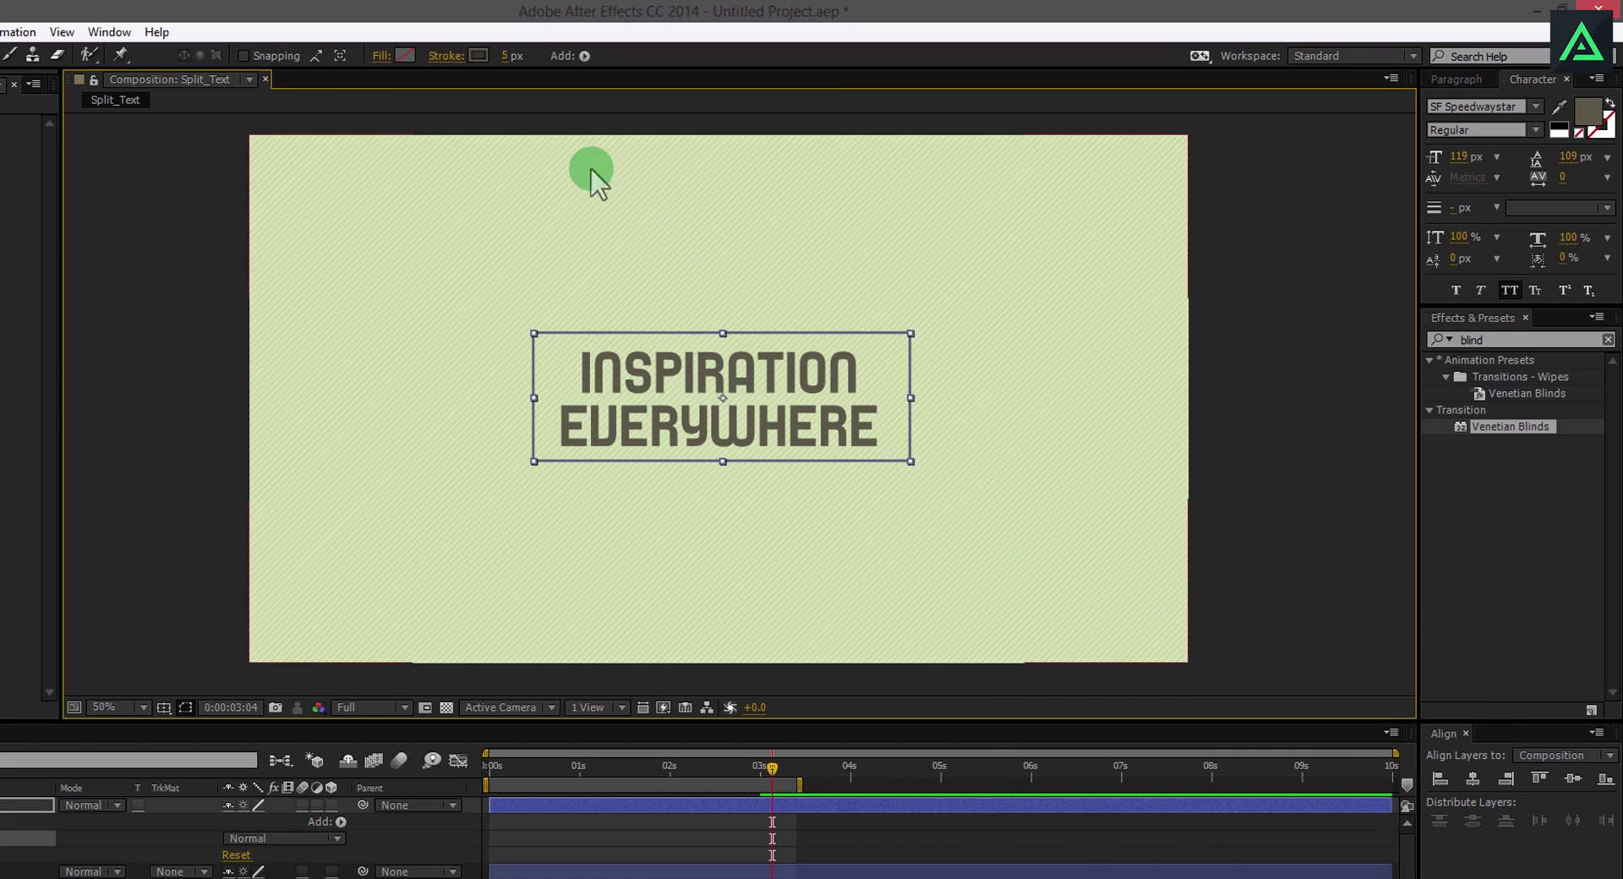
{"action": "left_click_drag", "start_coordinate": [505, 58], "coordinate": [516, 59]}
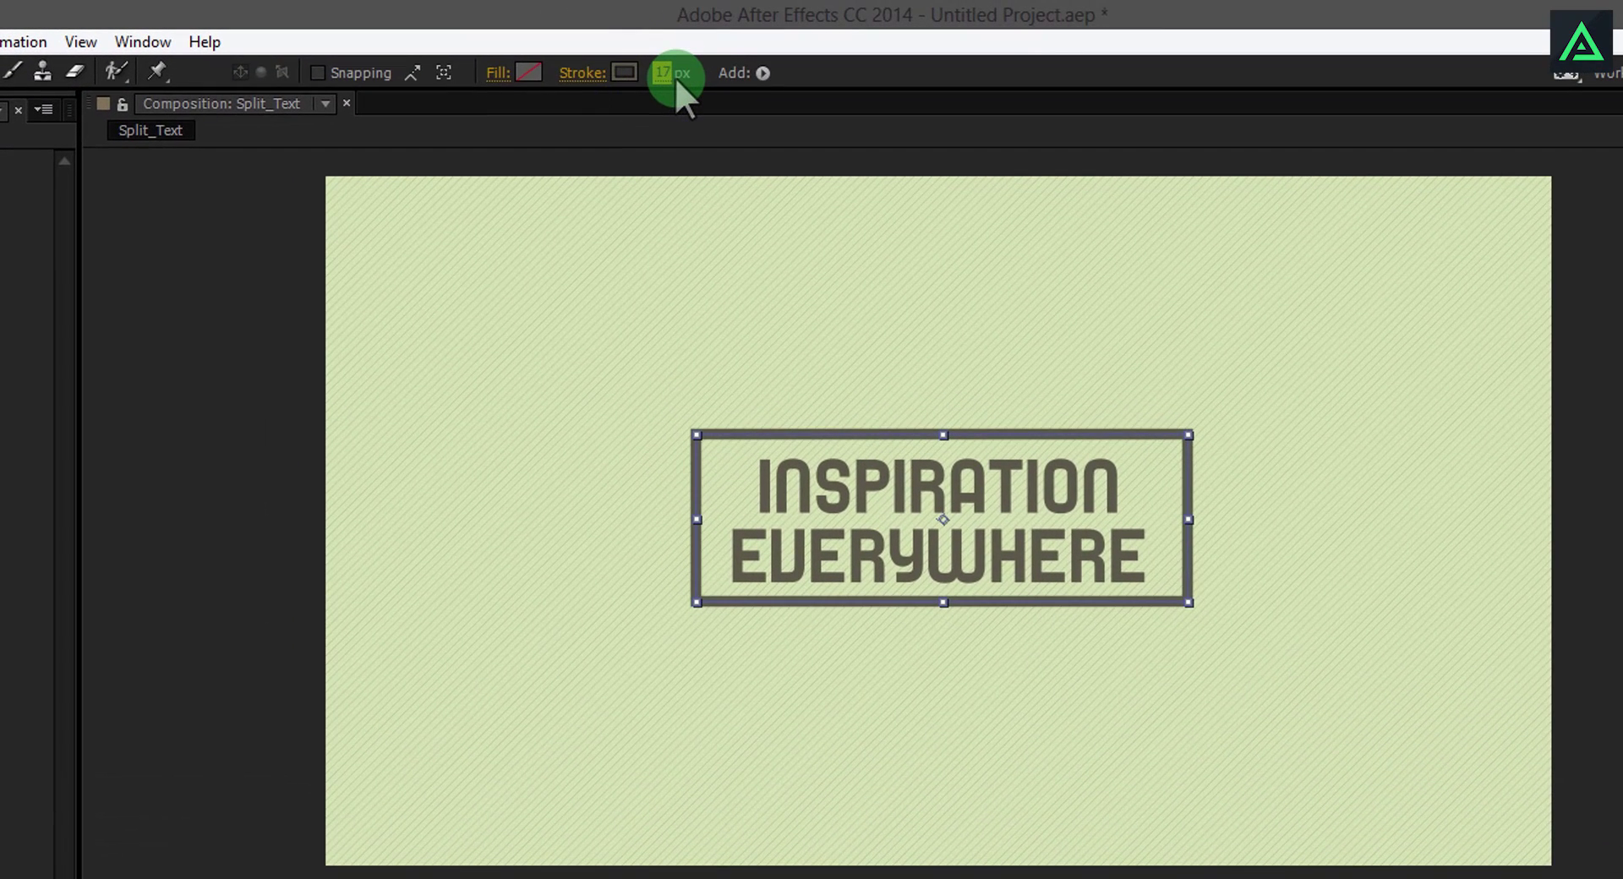
{"action": "left_click_drag", "start_coordinate": [674, 77], "coordinate": [676, 83]}
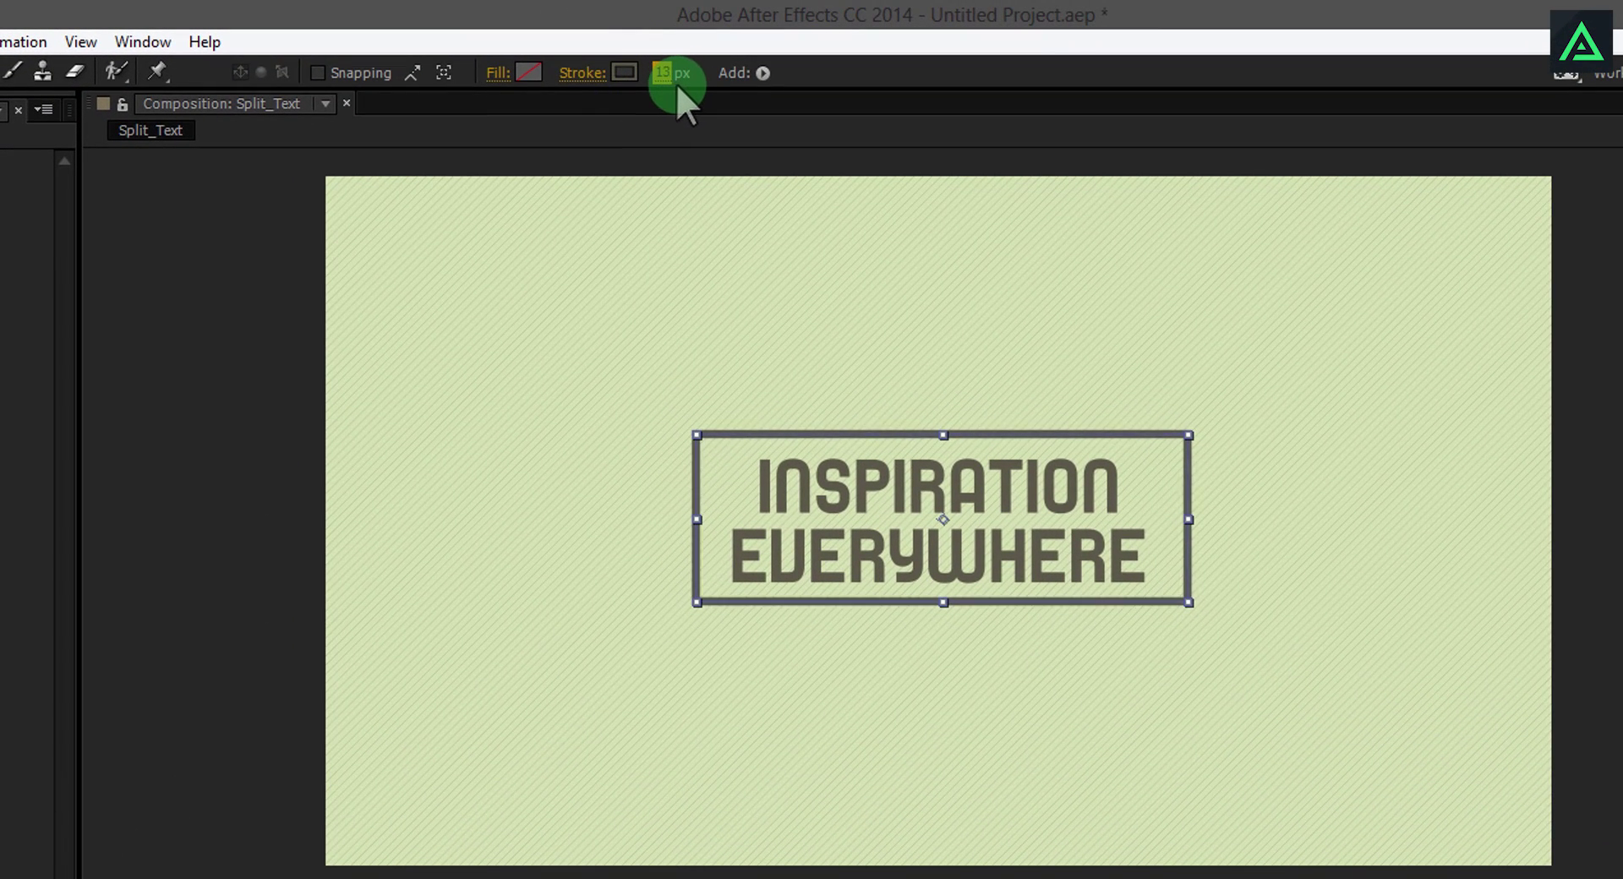
Fine-tune the rectangle's position around the text and center it horizontally in the composition
{"action": "left_click_drag", "start_coordinate": [1091, 541], "coordinate": [1082, 534]}
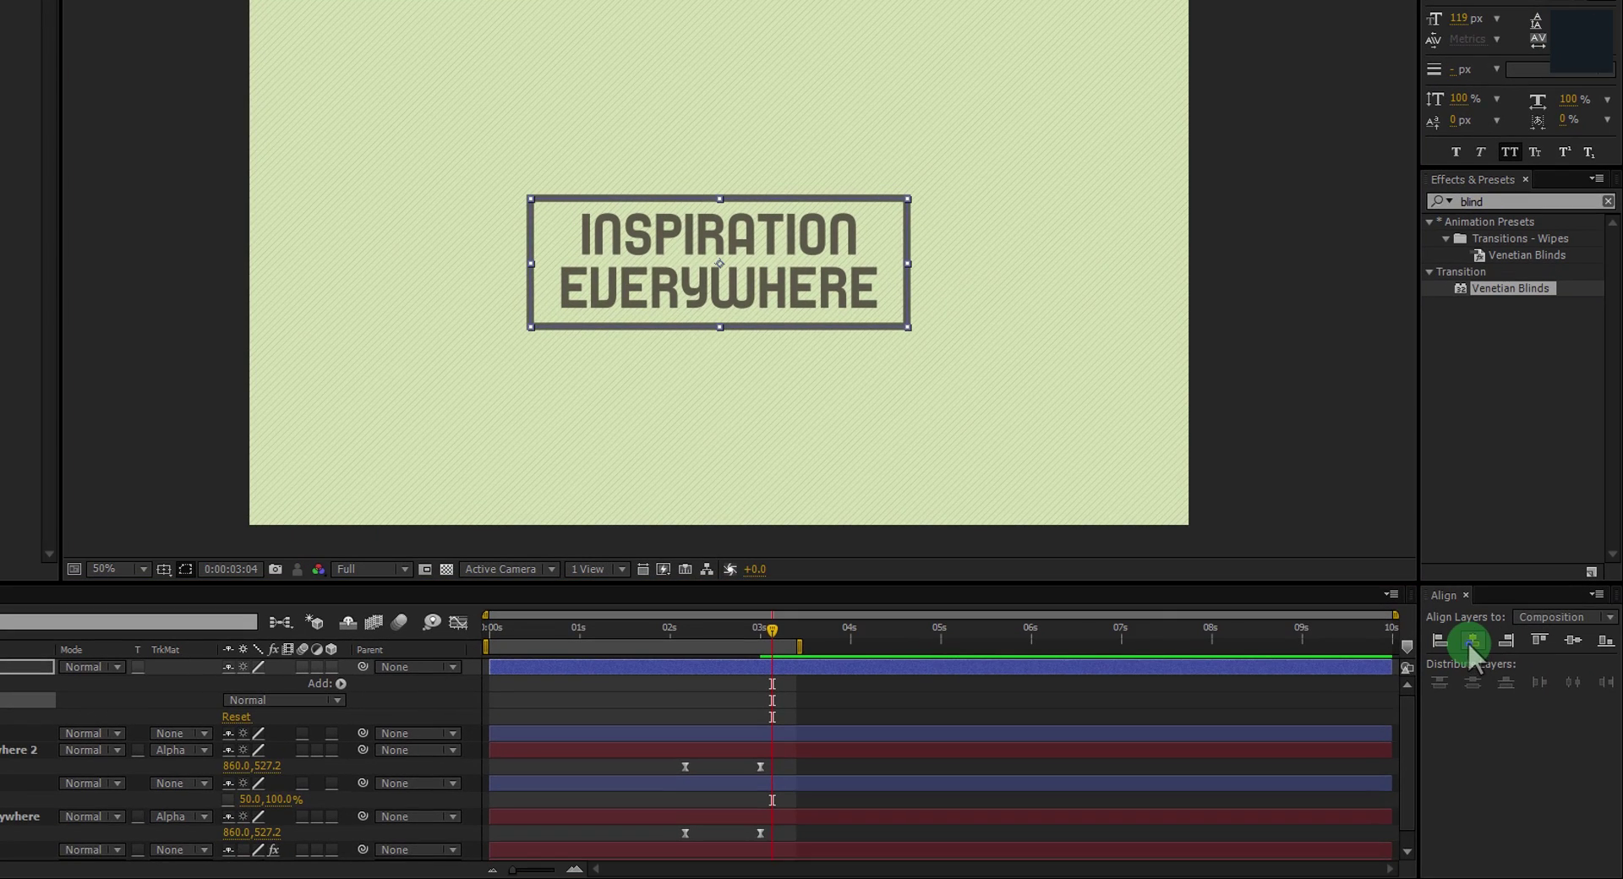
{"action": "left_click", "coordinate": [1471, 641]}
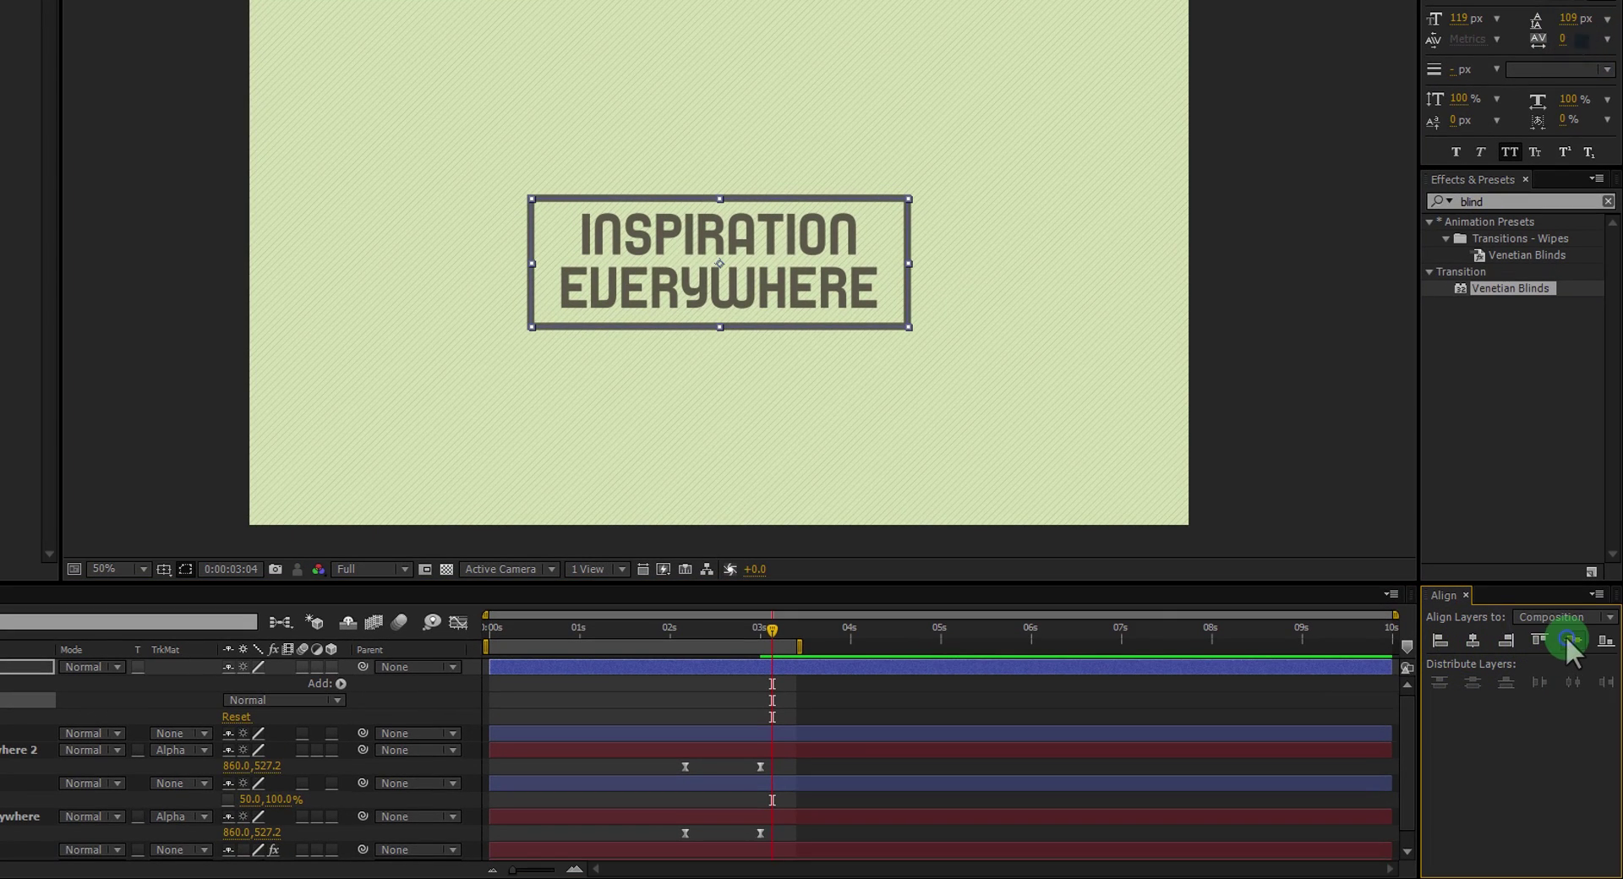
{"action": "left_click", "coordinate": [1256, 312]}
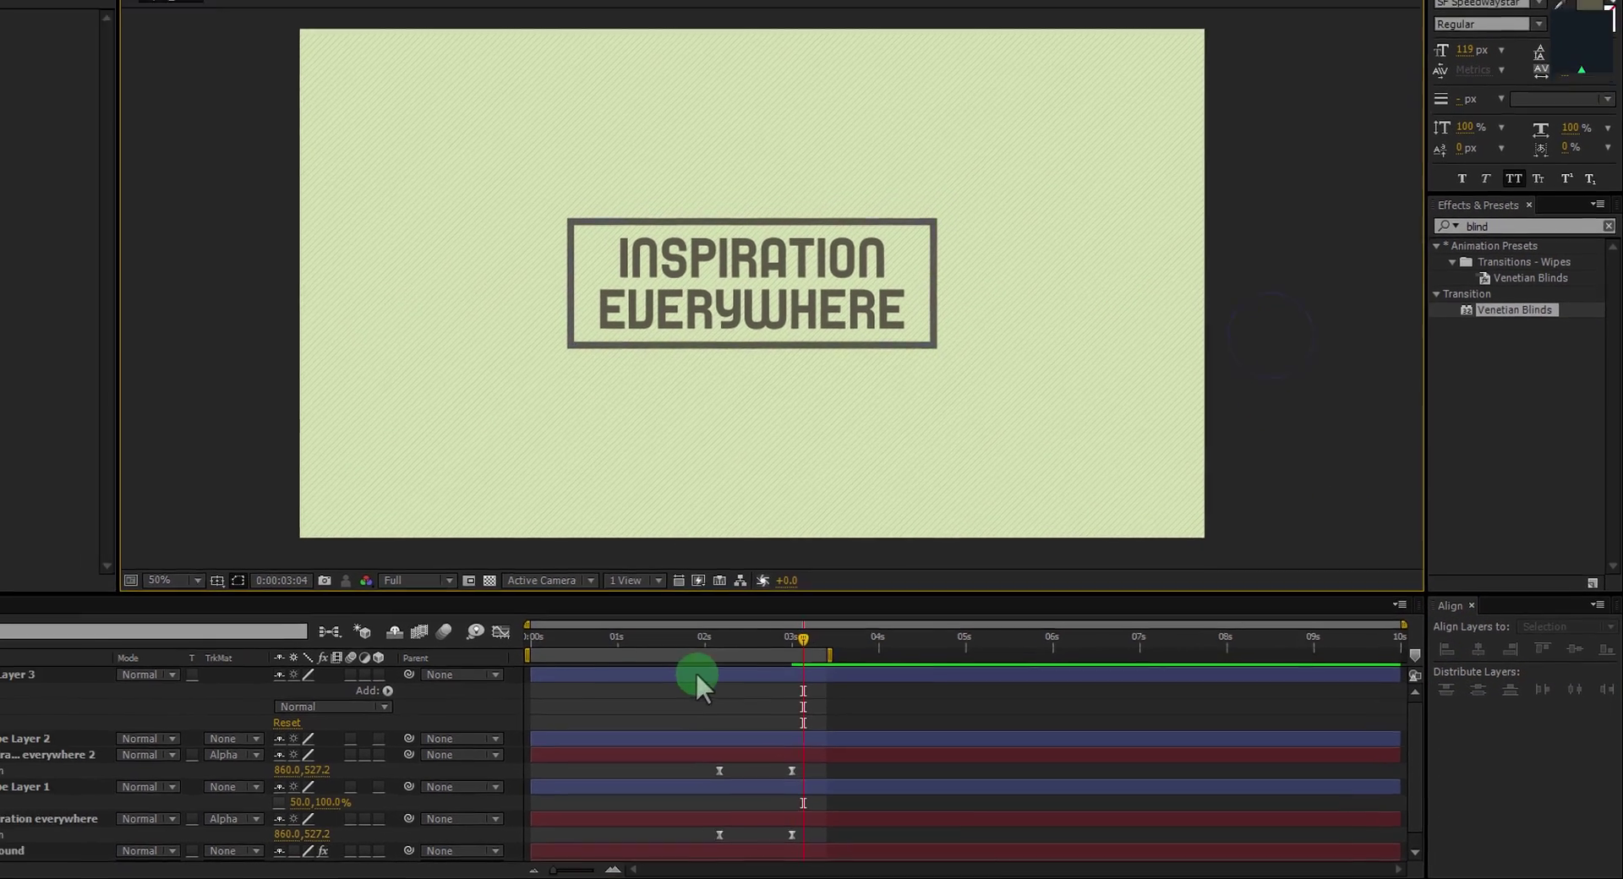
Go to 0:00:00:25, add Trim Paths to Shape Layer 3 and expand its properties
{"action": "mouse_move", "coordinate": [710, 637]}
{"action": "left_mouse_down"}
{"action": "mouse_move", "coordinate": [783, 650]}
{"action": "mouse_move", "coordinate": [650, 649]}
{"action": "mouse_move", "coordinate": [893, 677]}
{"action": "mouse_move", "coordinate": [708, 662]}
{"action": "left_mouse_up"}
{"action": "left_click", "coordinate": [162, 695]}
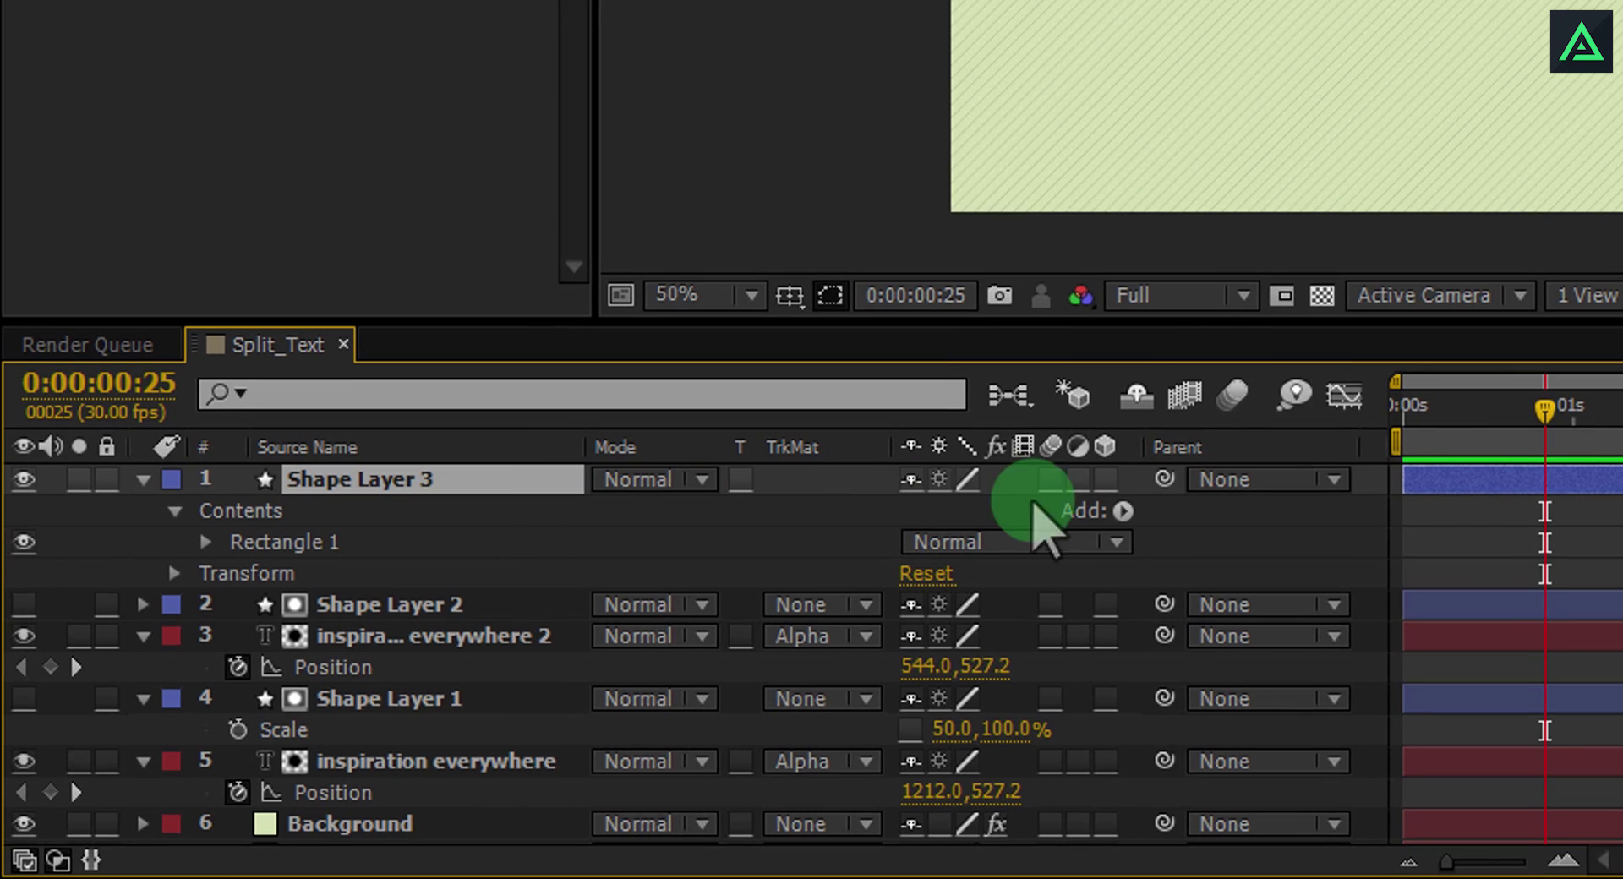
{"action": "left_click", "coordinate": [1124, 511]}
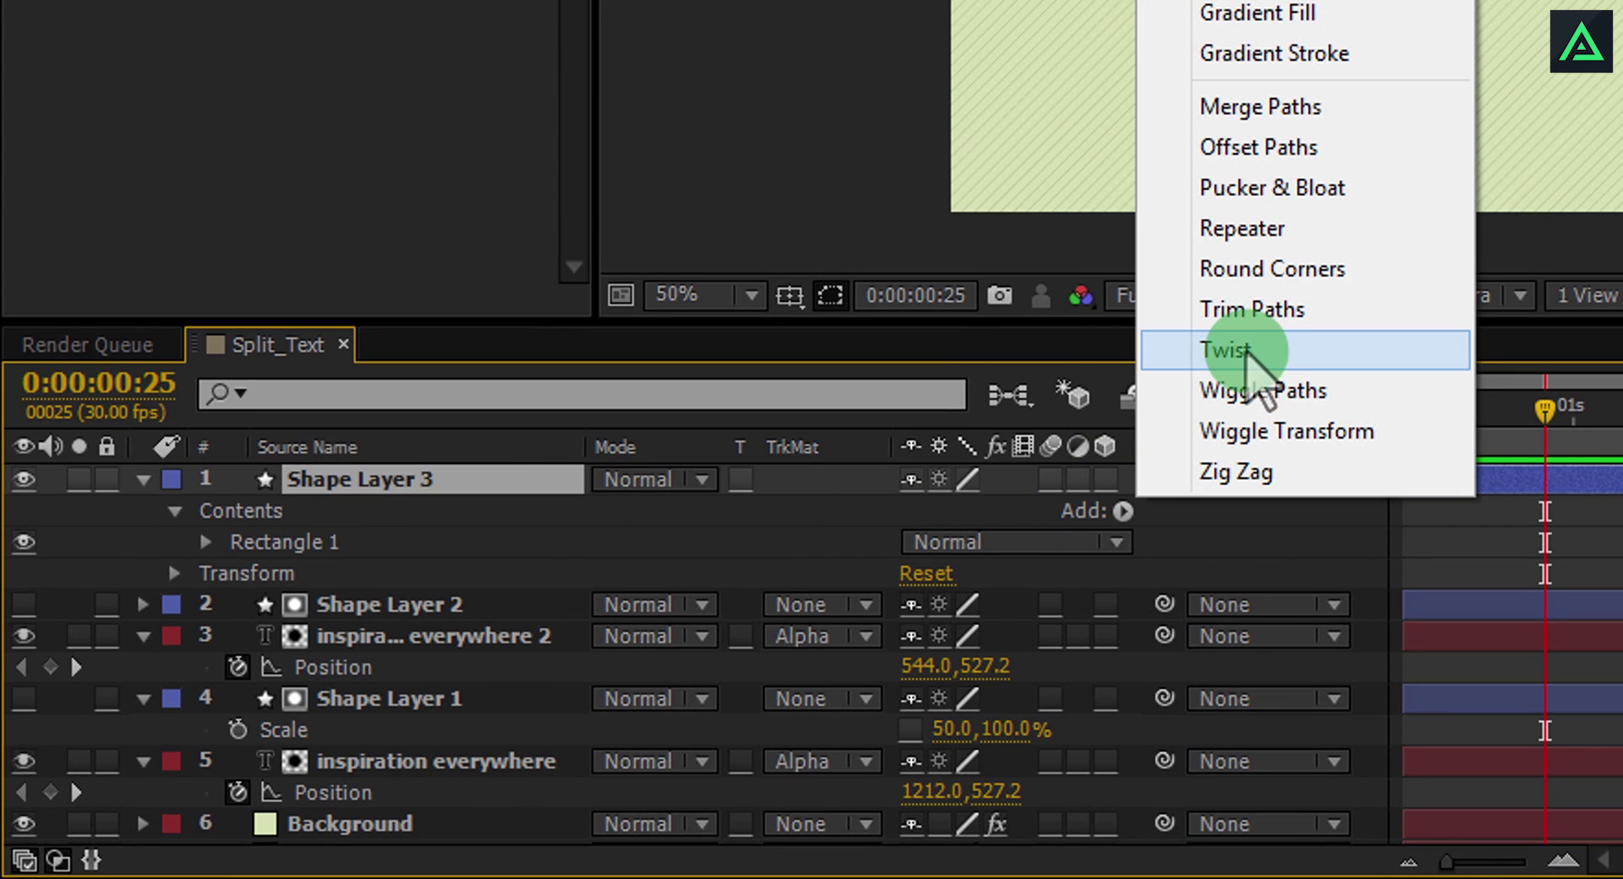
{"action": "left_click", "coordinate": [1267, 309]}
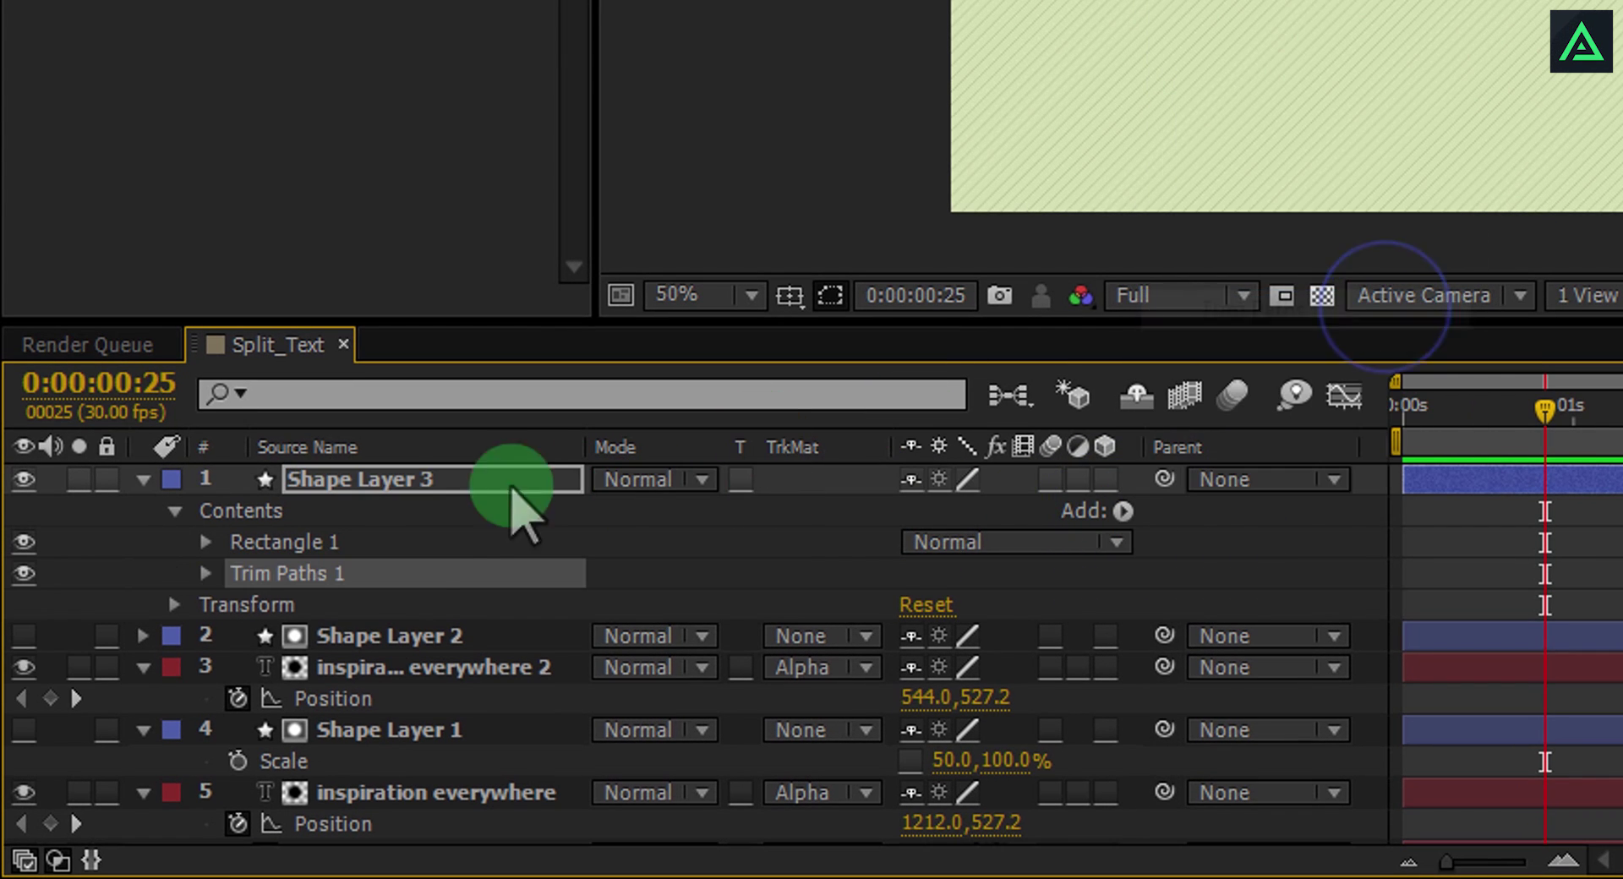
{"action": "left_click", "coordinate": [206, 573]}
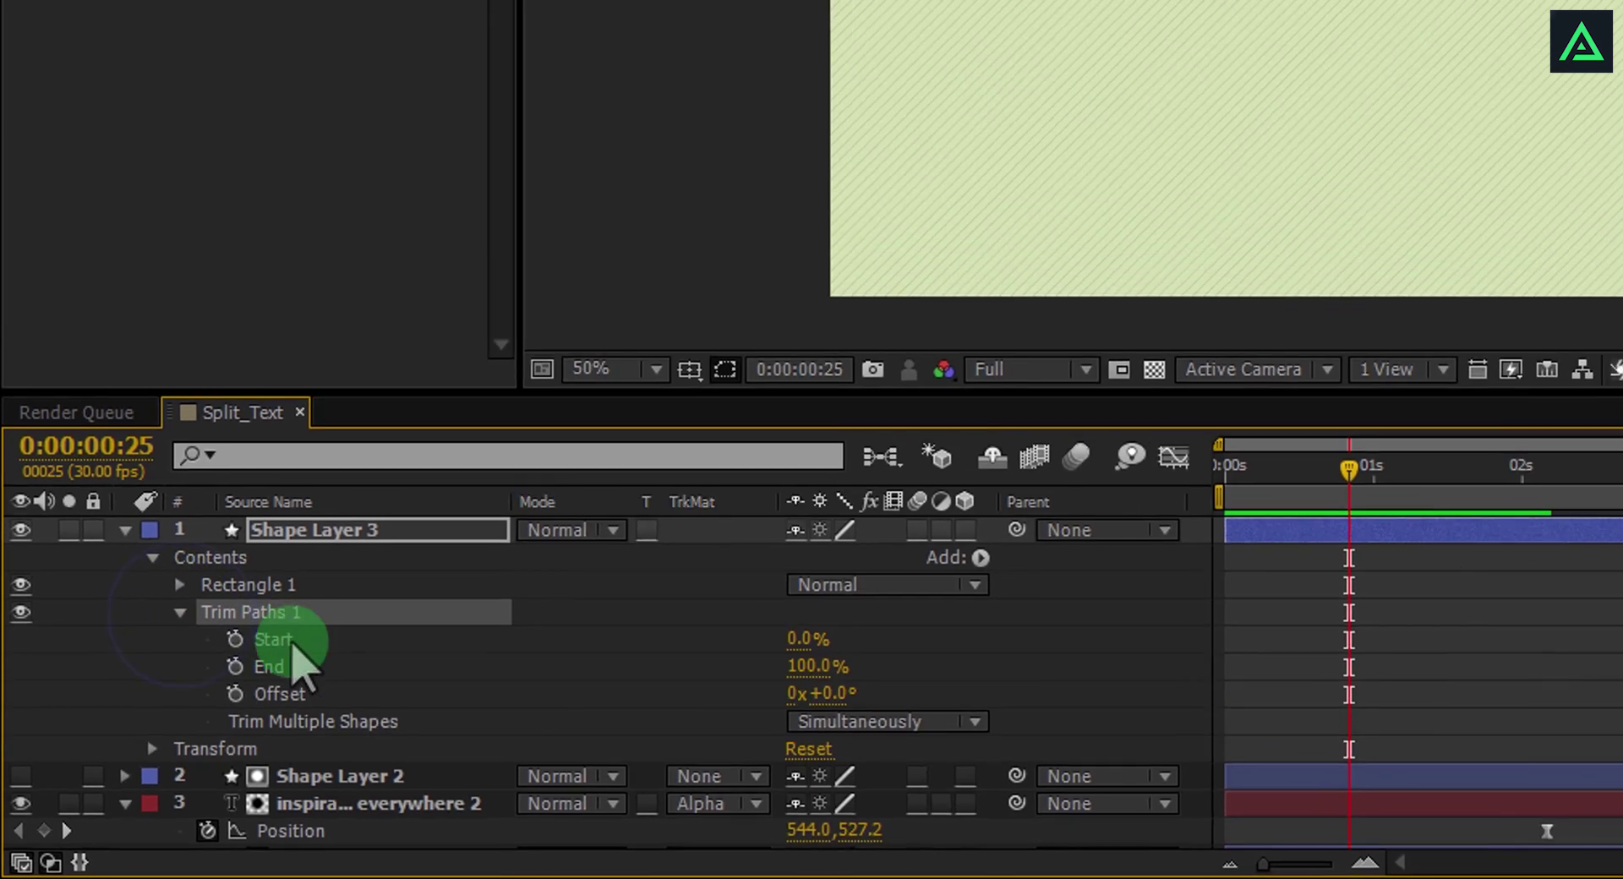
Keyframe the Trim Paths Start from 100% at 0:00:00:25 to 0% at 0:00:01:22, and shift both keyframes to end just before 0:00:02:03
{"action": "left_click_drag", "start_coordinate": [486, 735], "coordinate": [616, 748]}
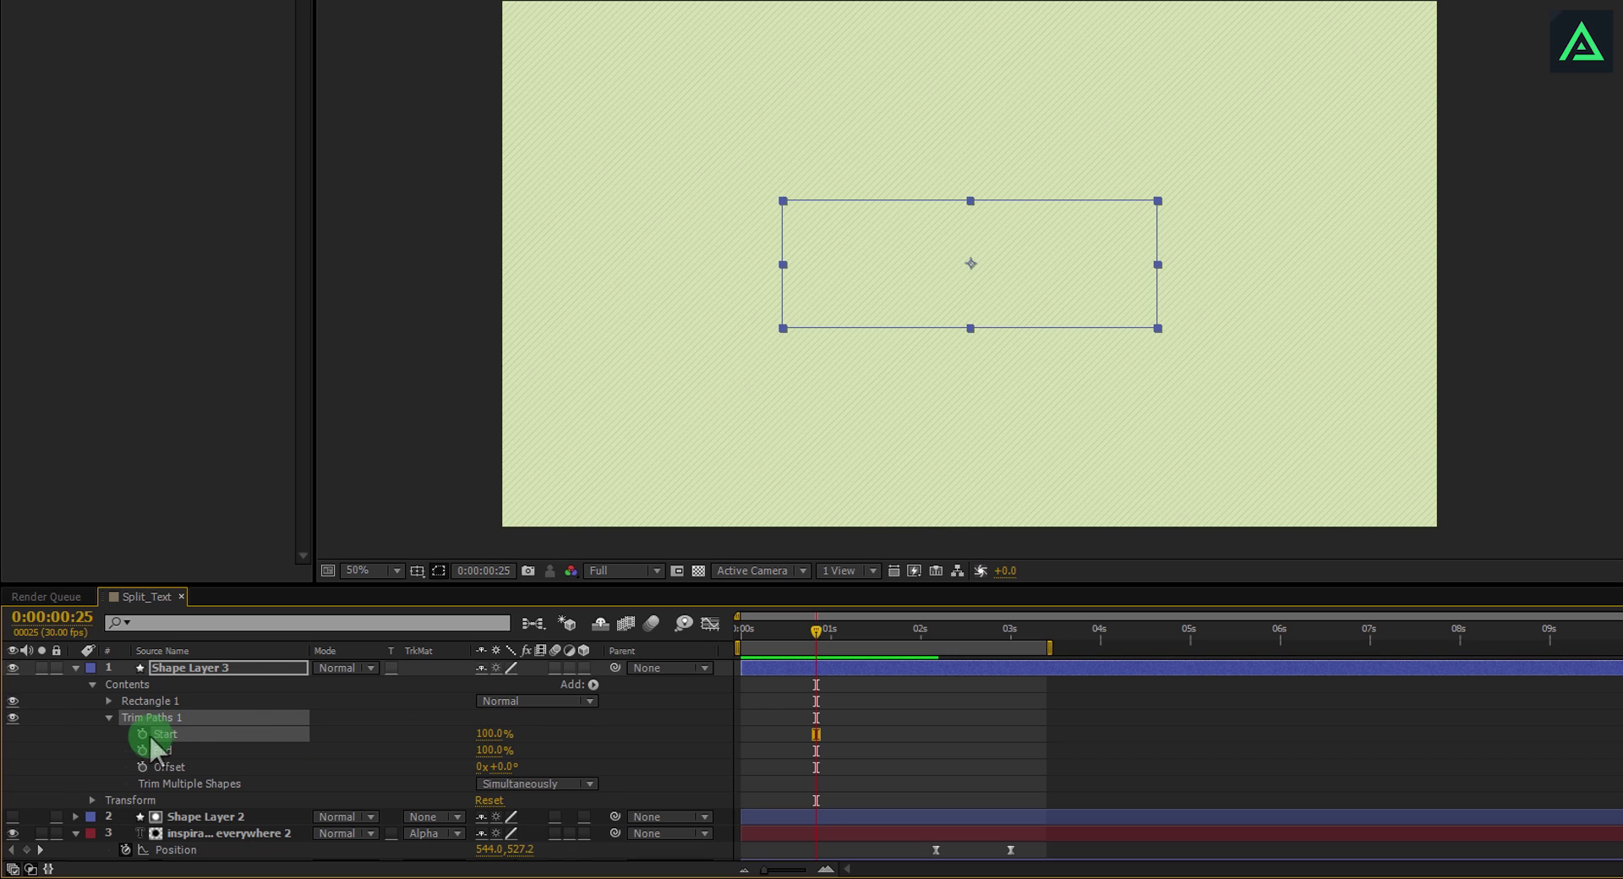
{"action": "left_click_drag", "start_coordinate": [817, 630], "coordinate": [896, 634]}
{"action": "left_click", "coordinate": [482, 735]}
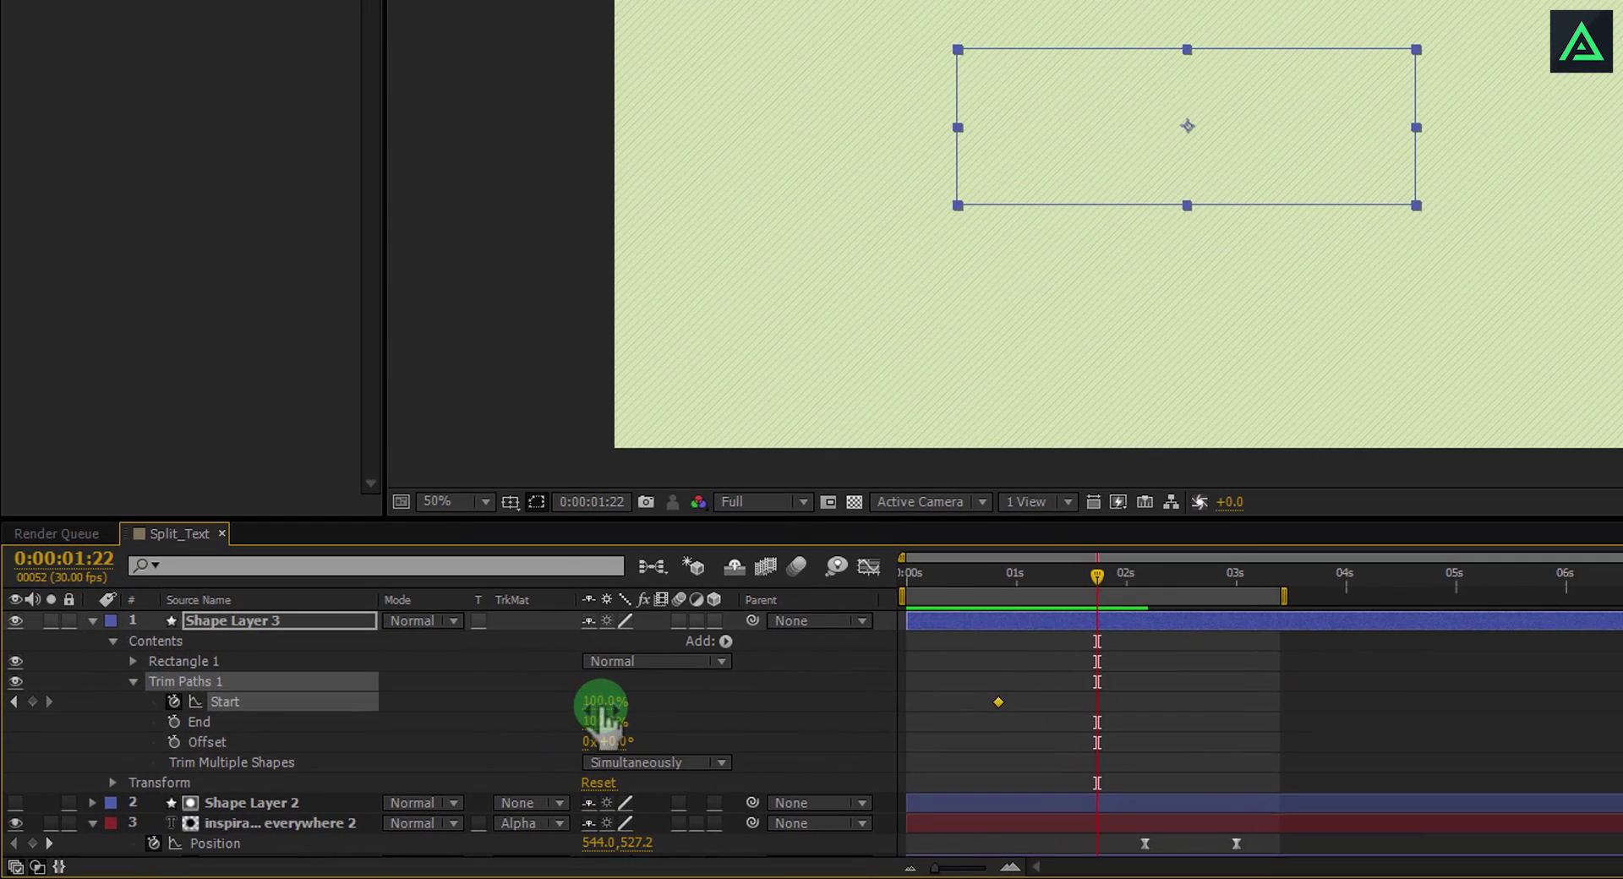
{"action": "left_click_drag", "start_coordinate": [589, 704], "coordinate": [448, 706]}
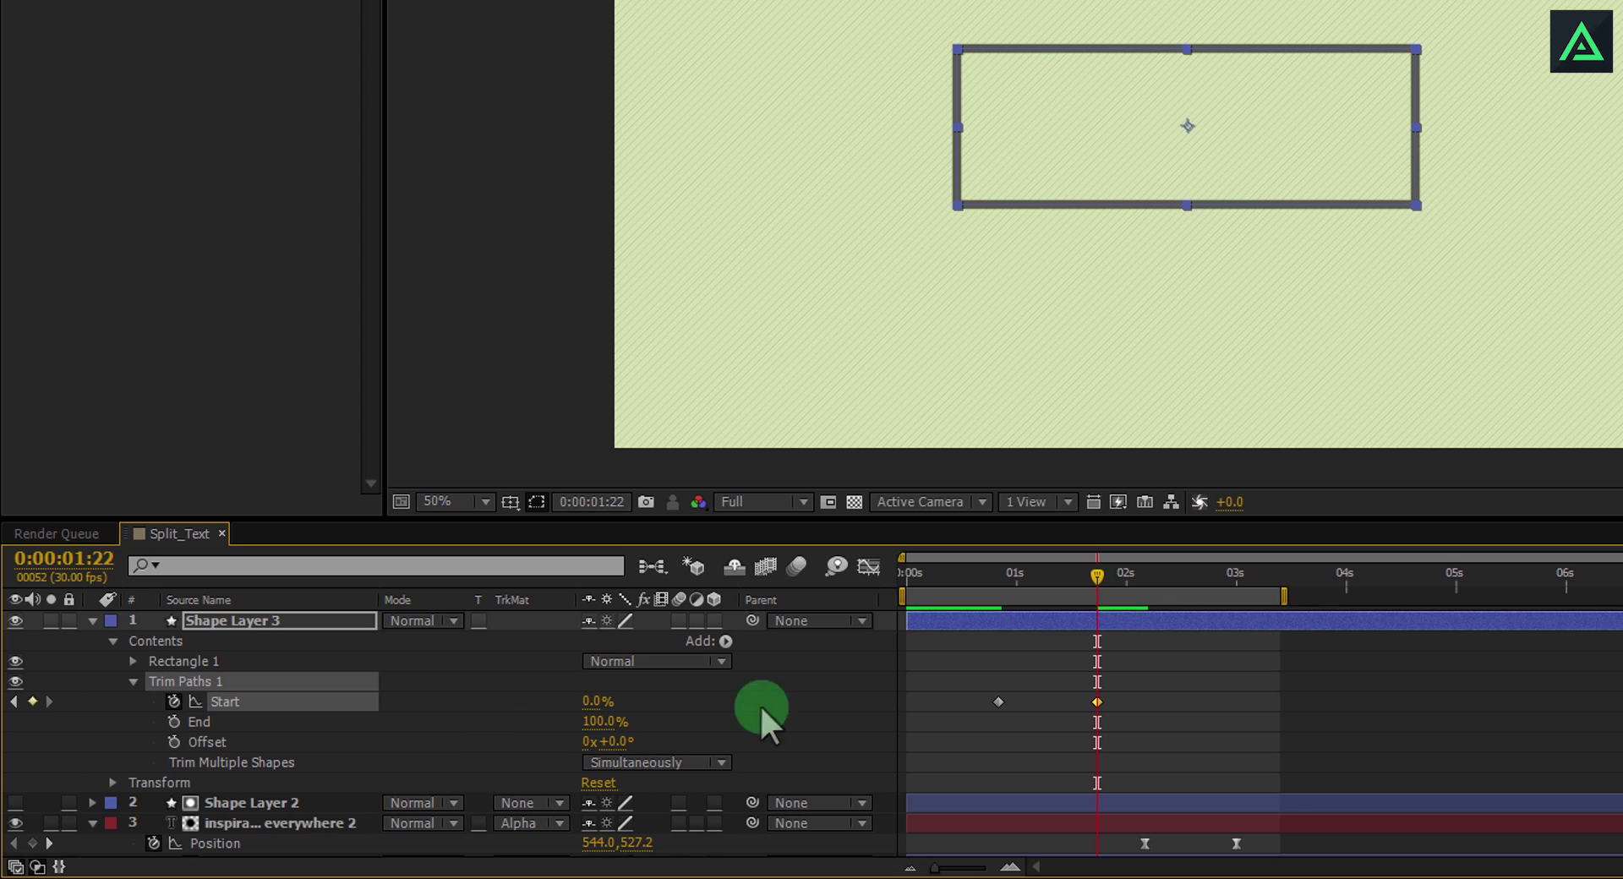
{"action": "left_click_drag", "start_coordinate": [1097, 578], "coordinate": [1023, 686]}
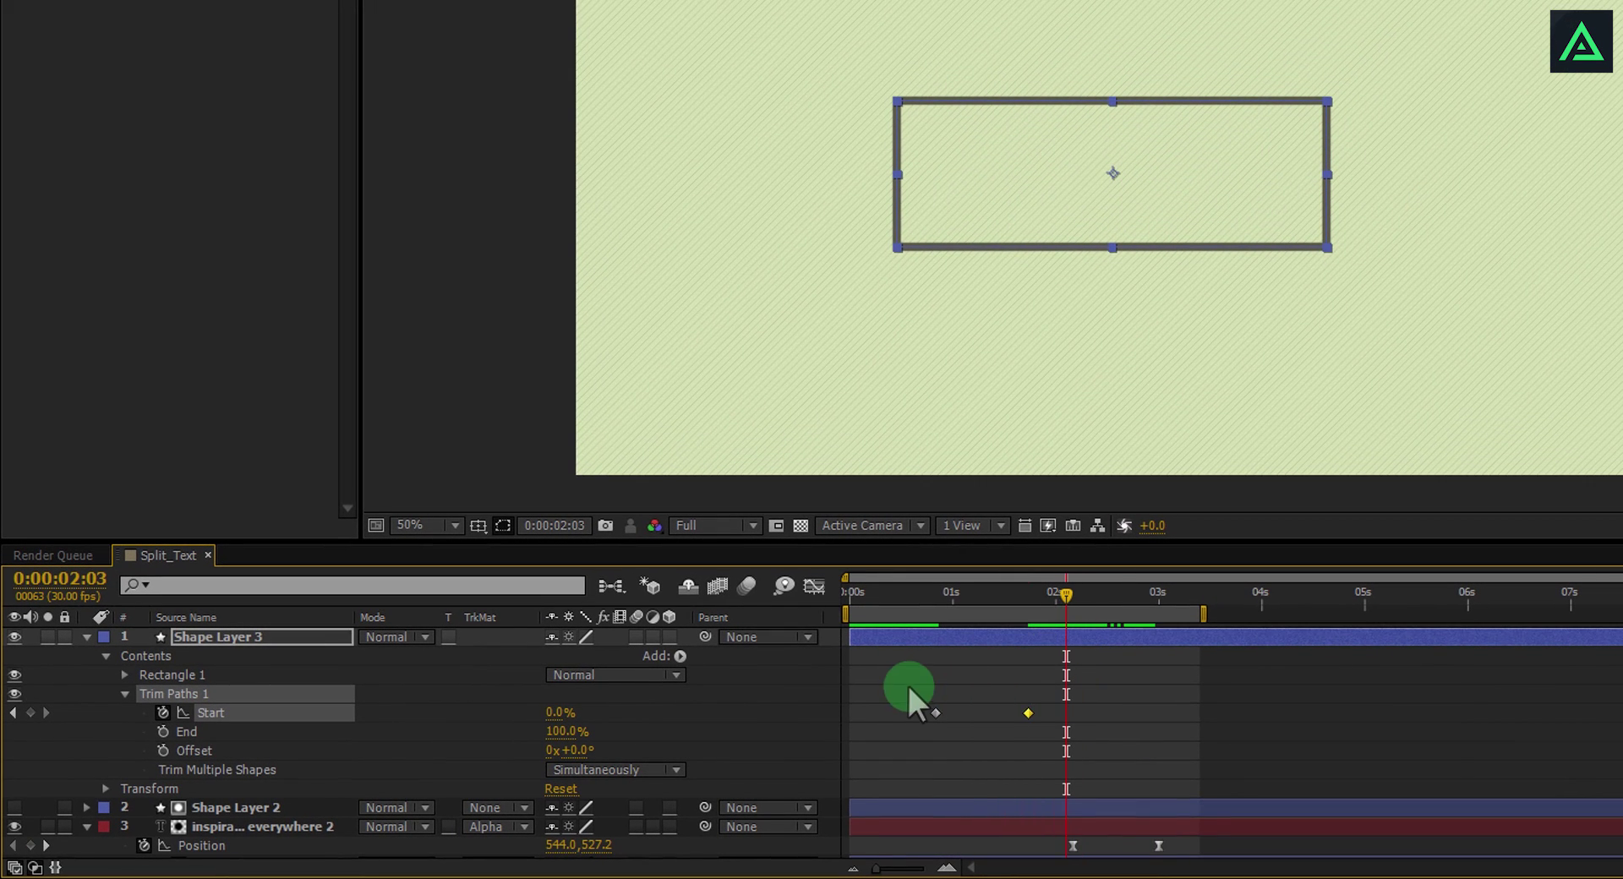
{"action": "left_click_drag", "start_coordinate": [906, 682], "coordinate": [1062, 709]}
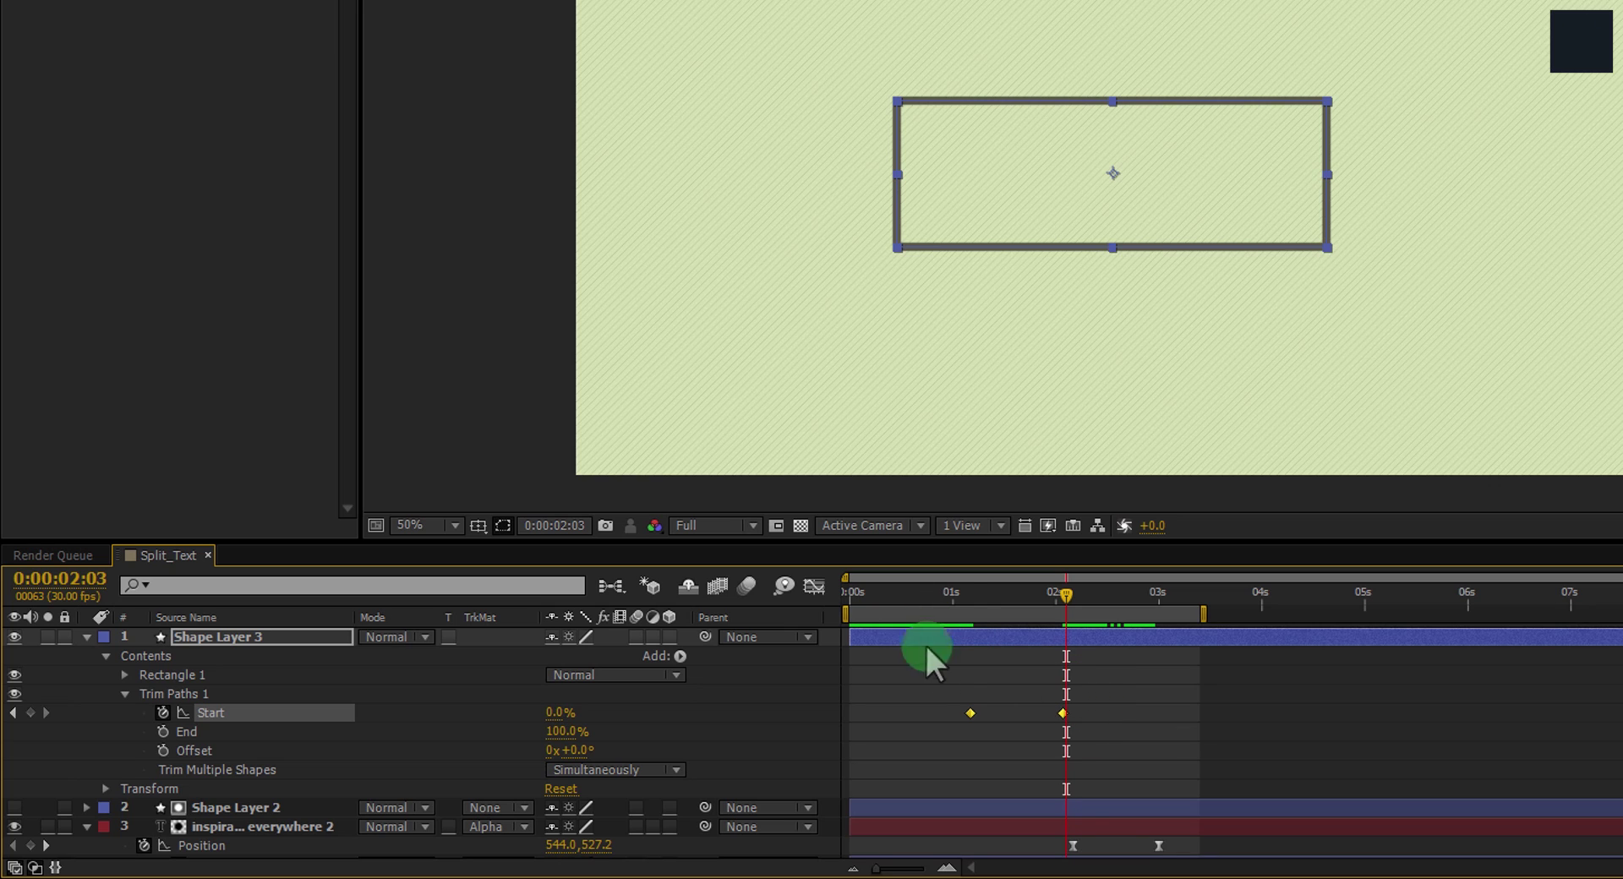
Apply Easy Ease to both Trim Paths Start keyframes in the Graph Editor
{"action": "left_click", "coordinate": [814, 584]}
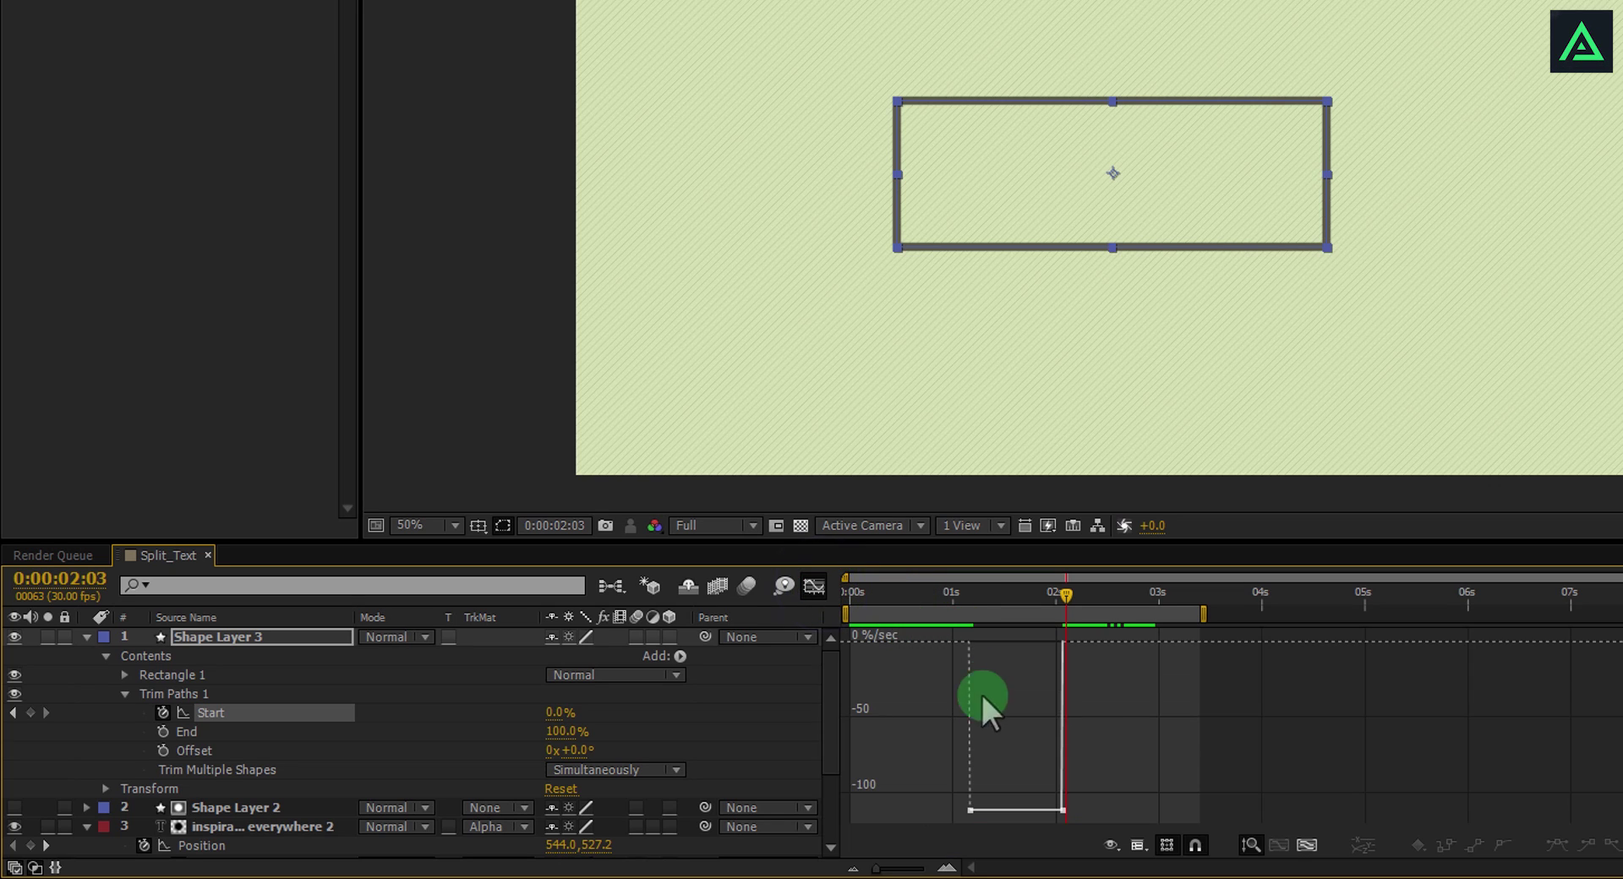
{"action": "left_click_drag", "start_coordinate": [980, 811], "coordinate": [1141, 788]}
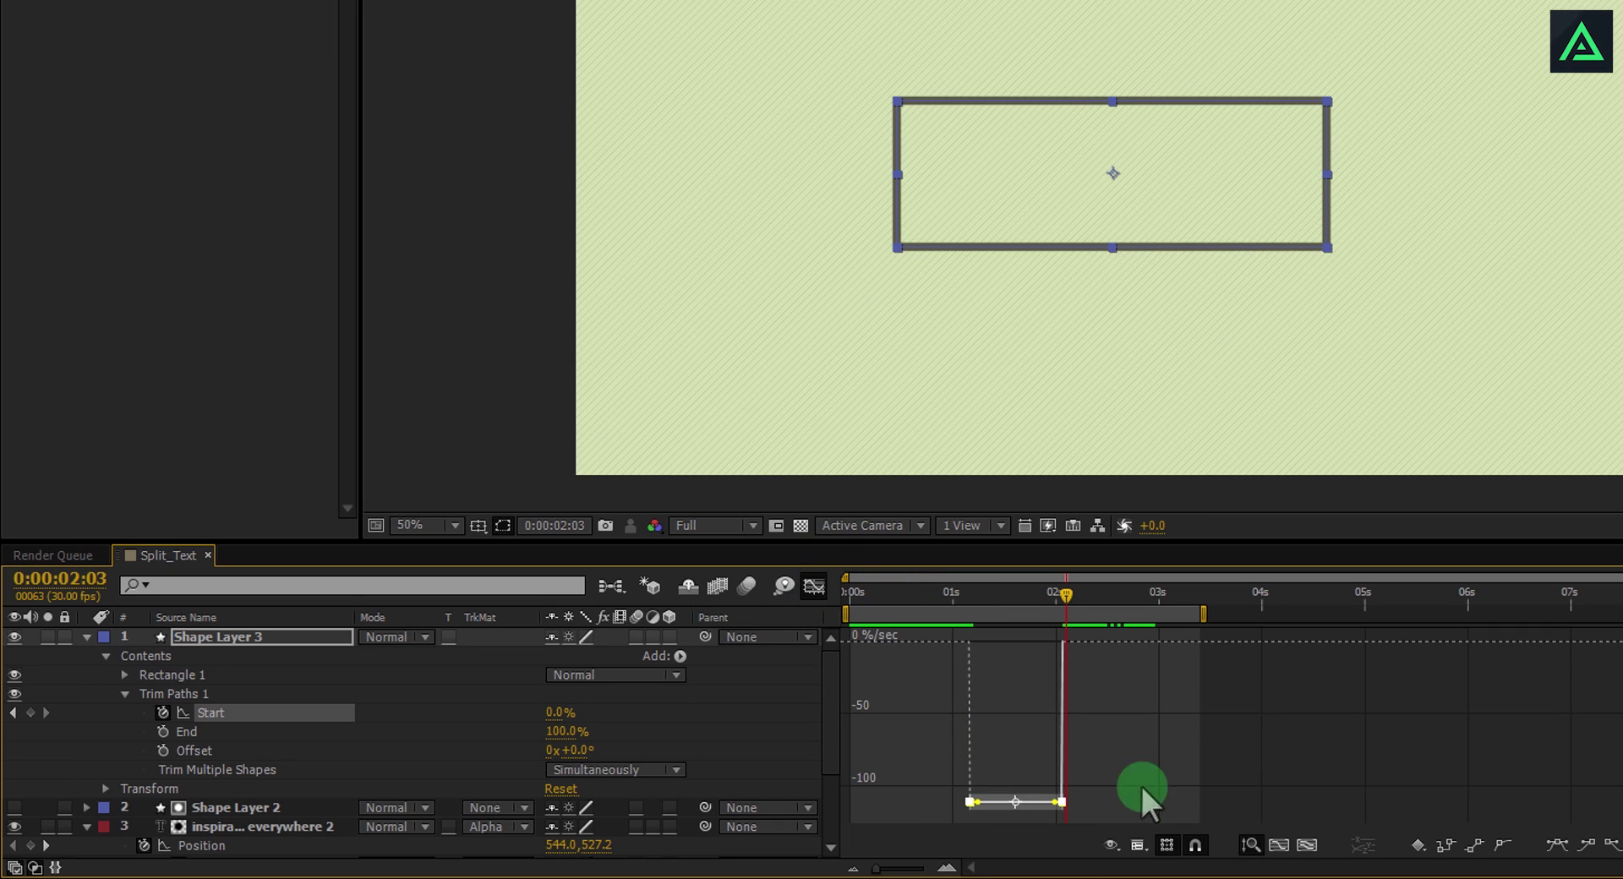
{"action": "left_click", "coordinate": [1560, 843]}
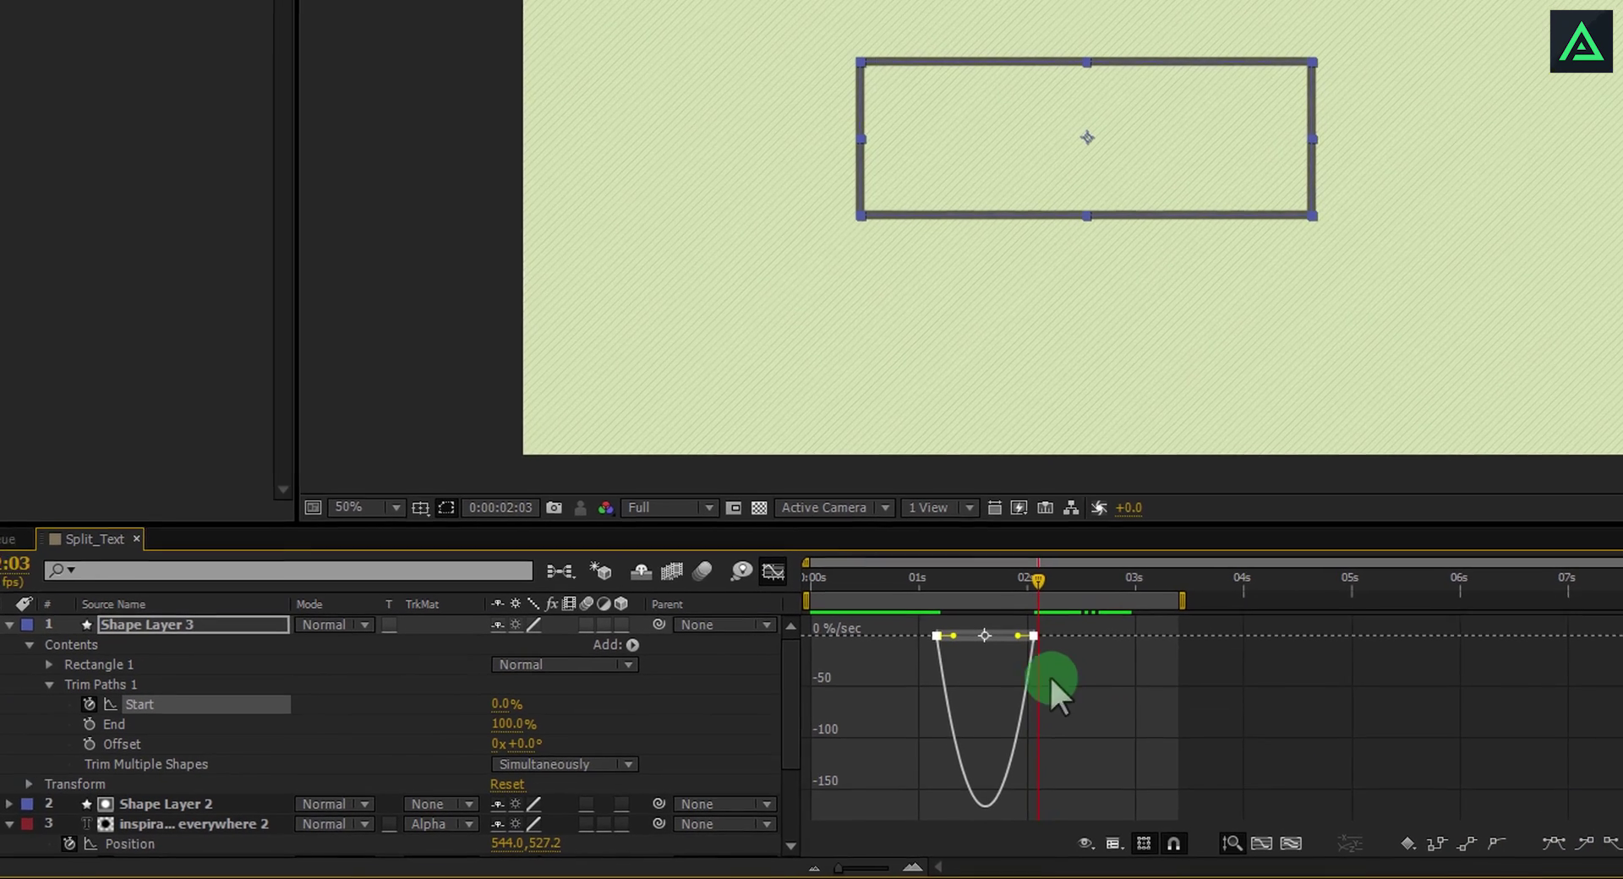
Lengthen the easing on both sides of the Start speed curve for a sharp middle peak, and preview the outline drawing on
{"action": "left_click_drag", "start_coordinate": [995, 627], "coordinate": [943, 626]}
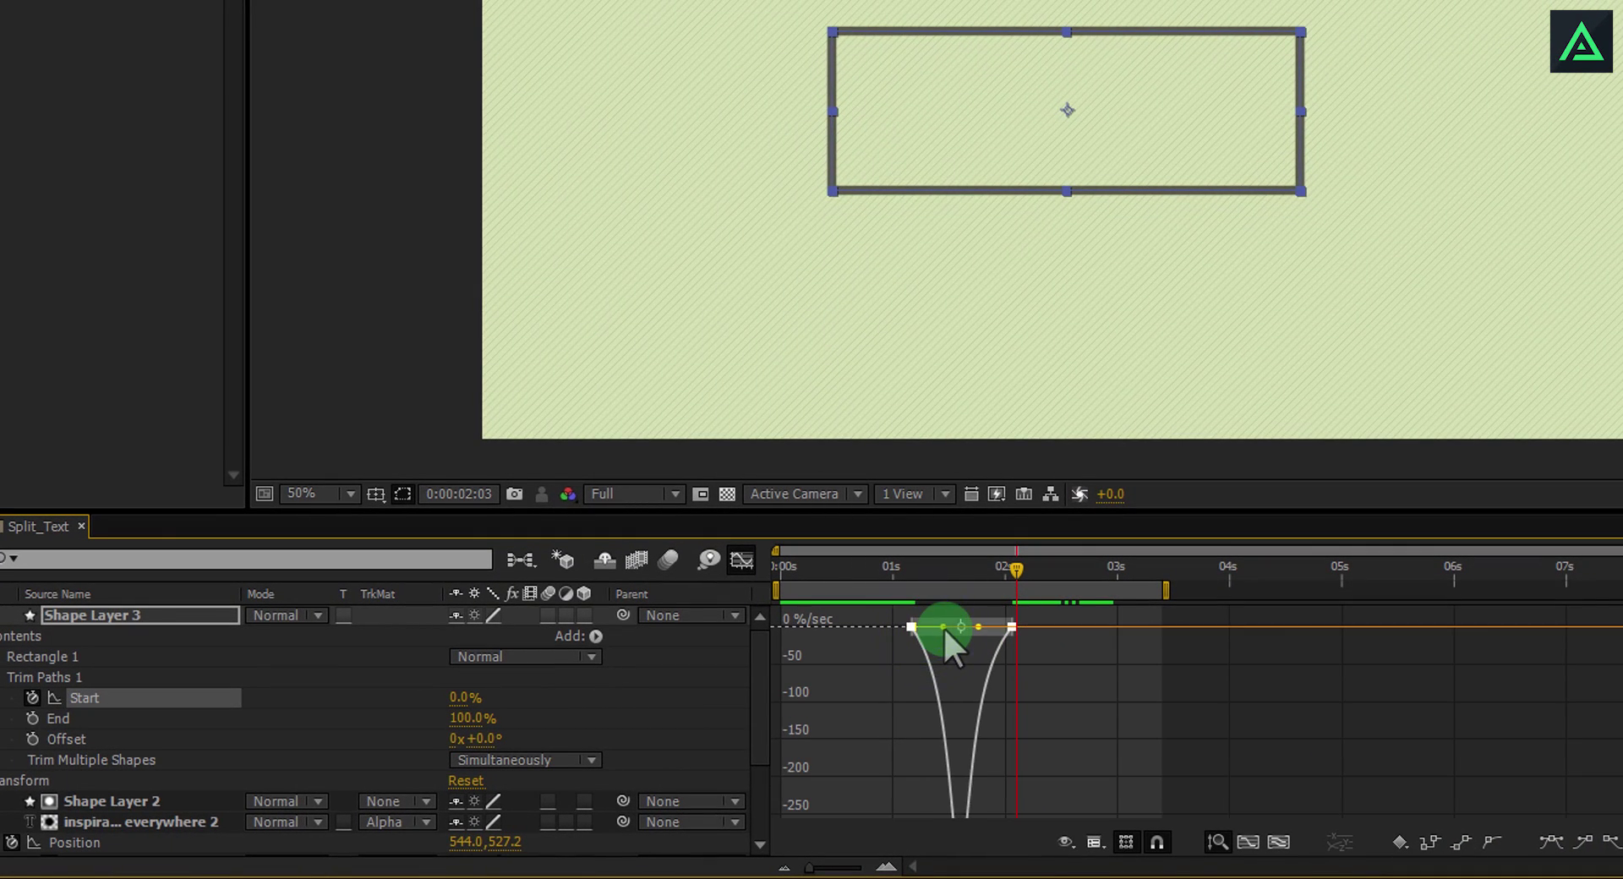
{"action": "left_click", "coordinate": [742, 561]}
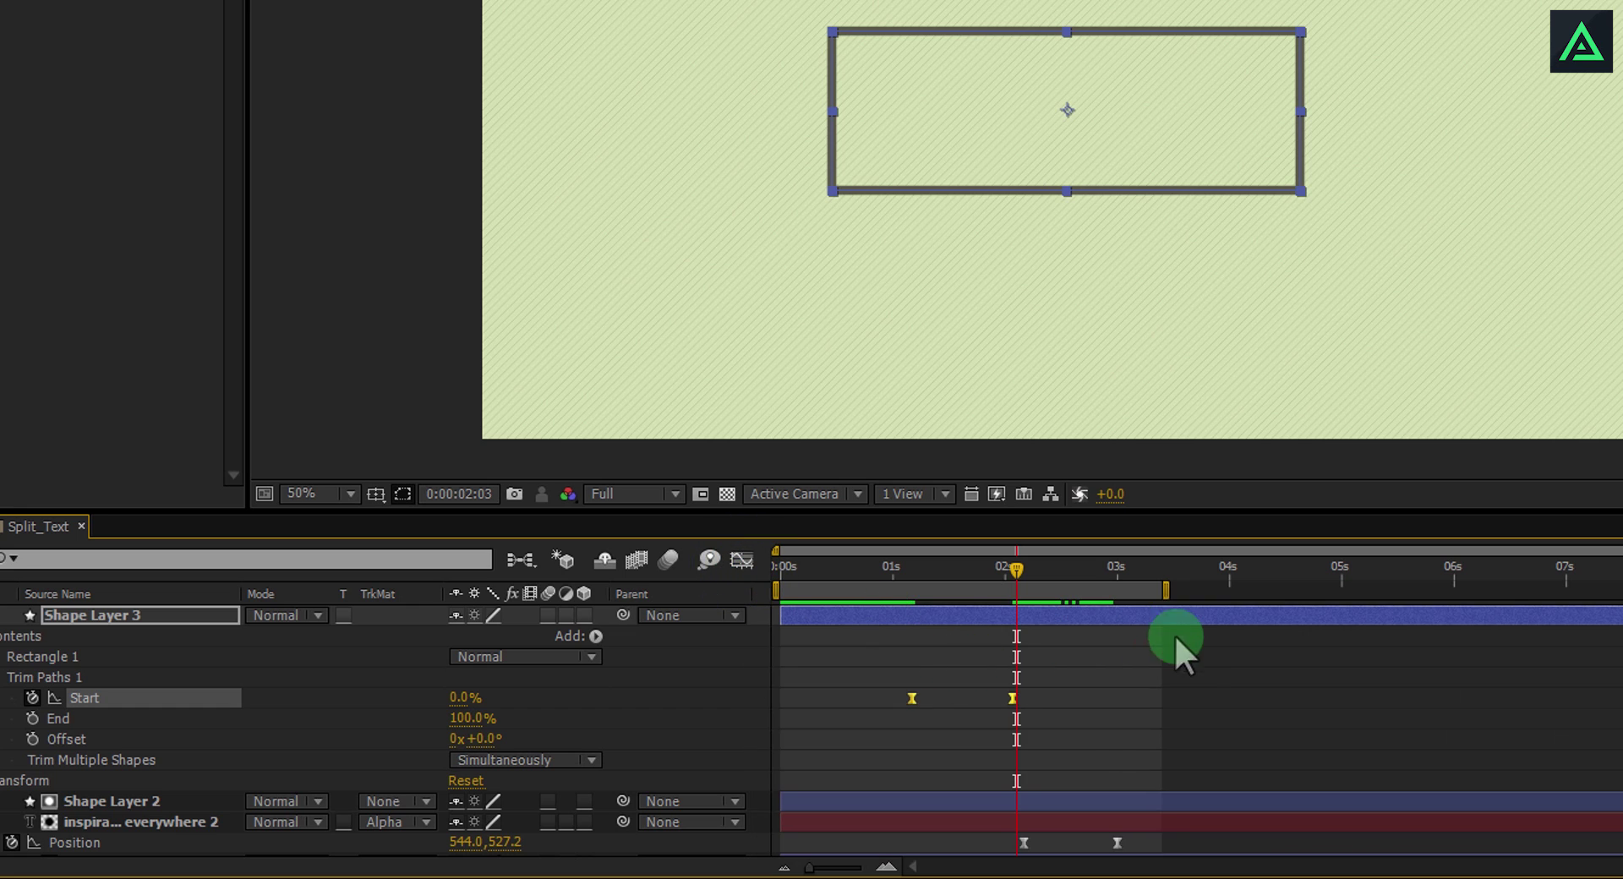
{"action": "key", "text": "space"}
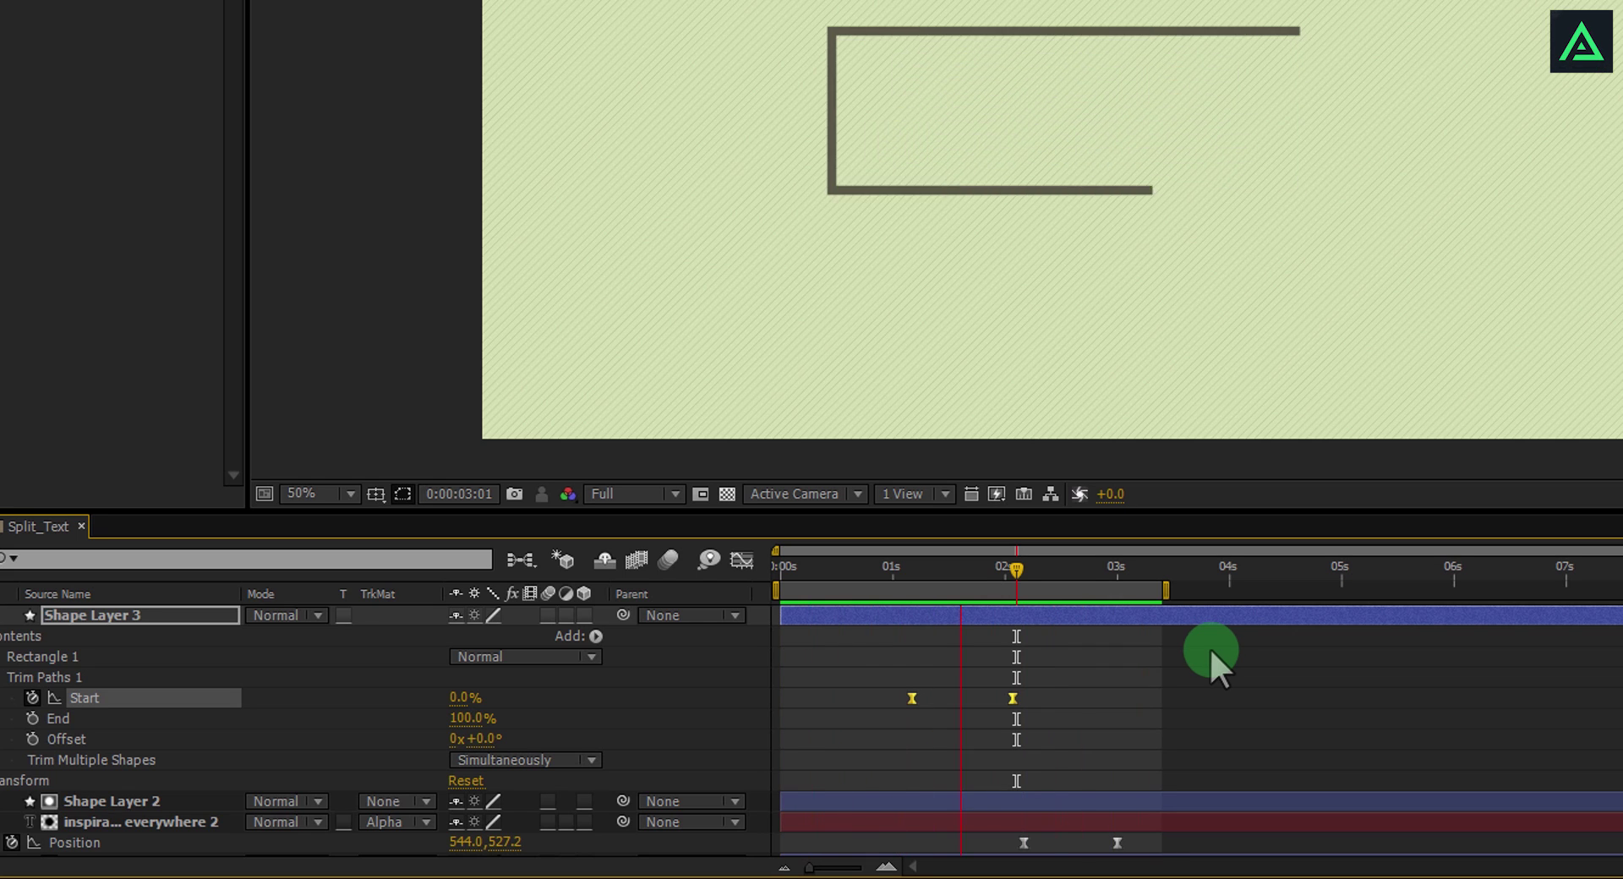
{"action": "key", "text": "space"}
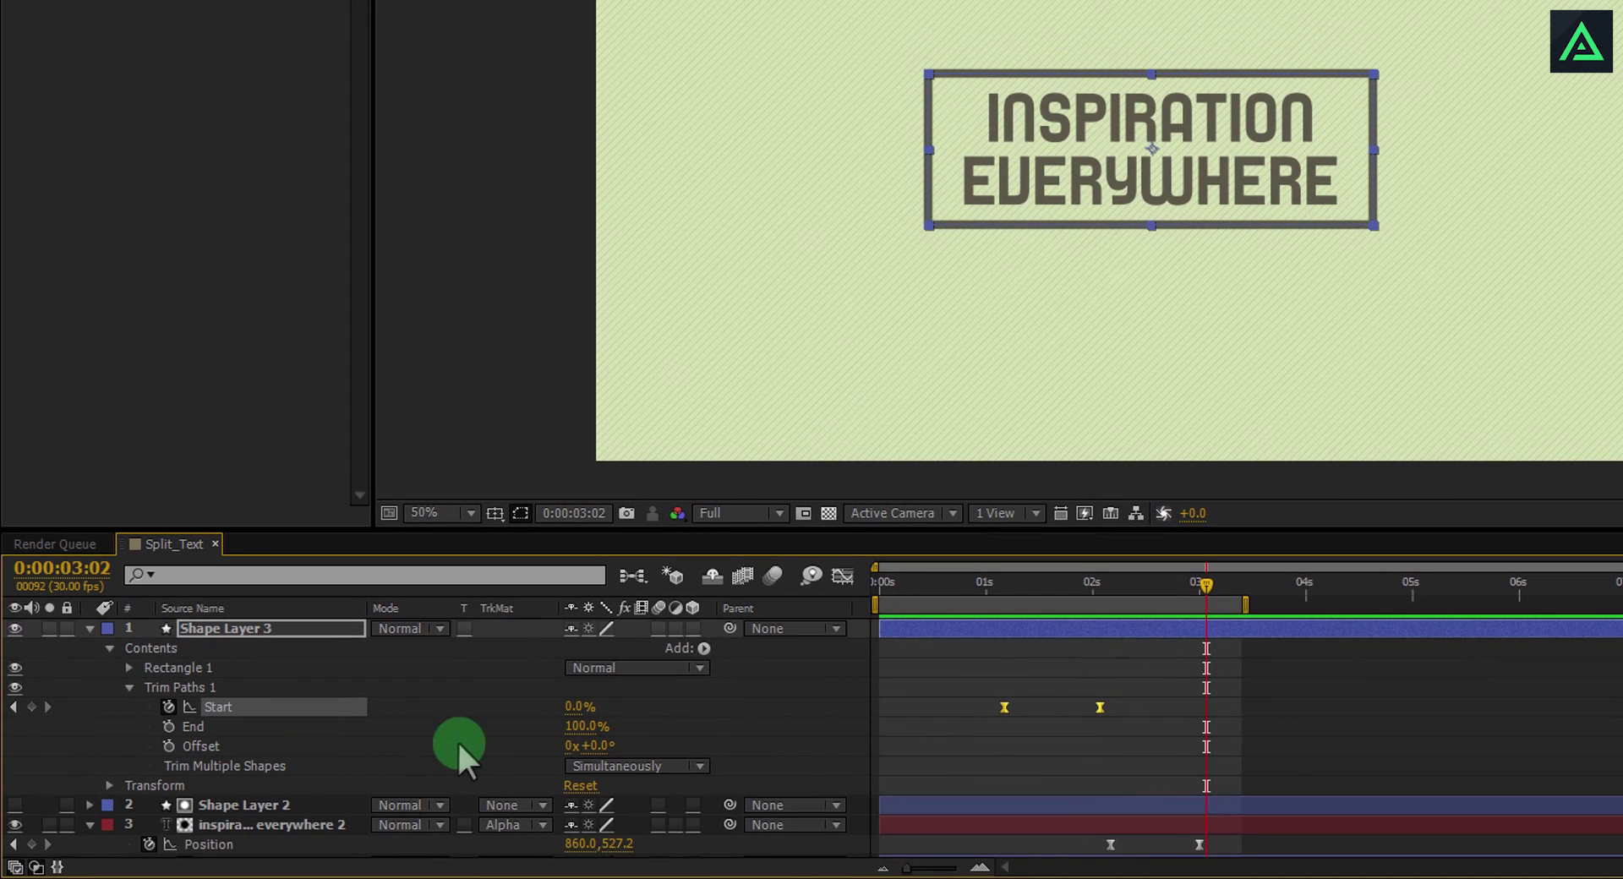
Enable motion blur on Shape Layer 3, both inspiration everywhere text layers and the composition, and preview the animation
{"action": "left_click", "coordinate": [88, 628]}
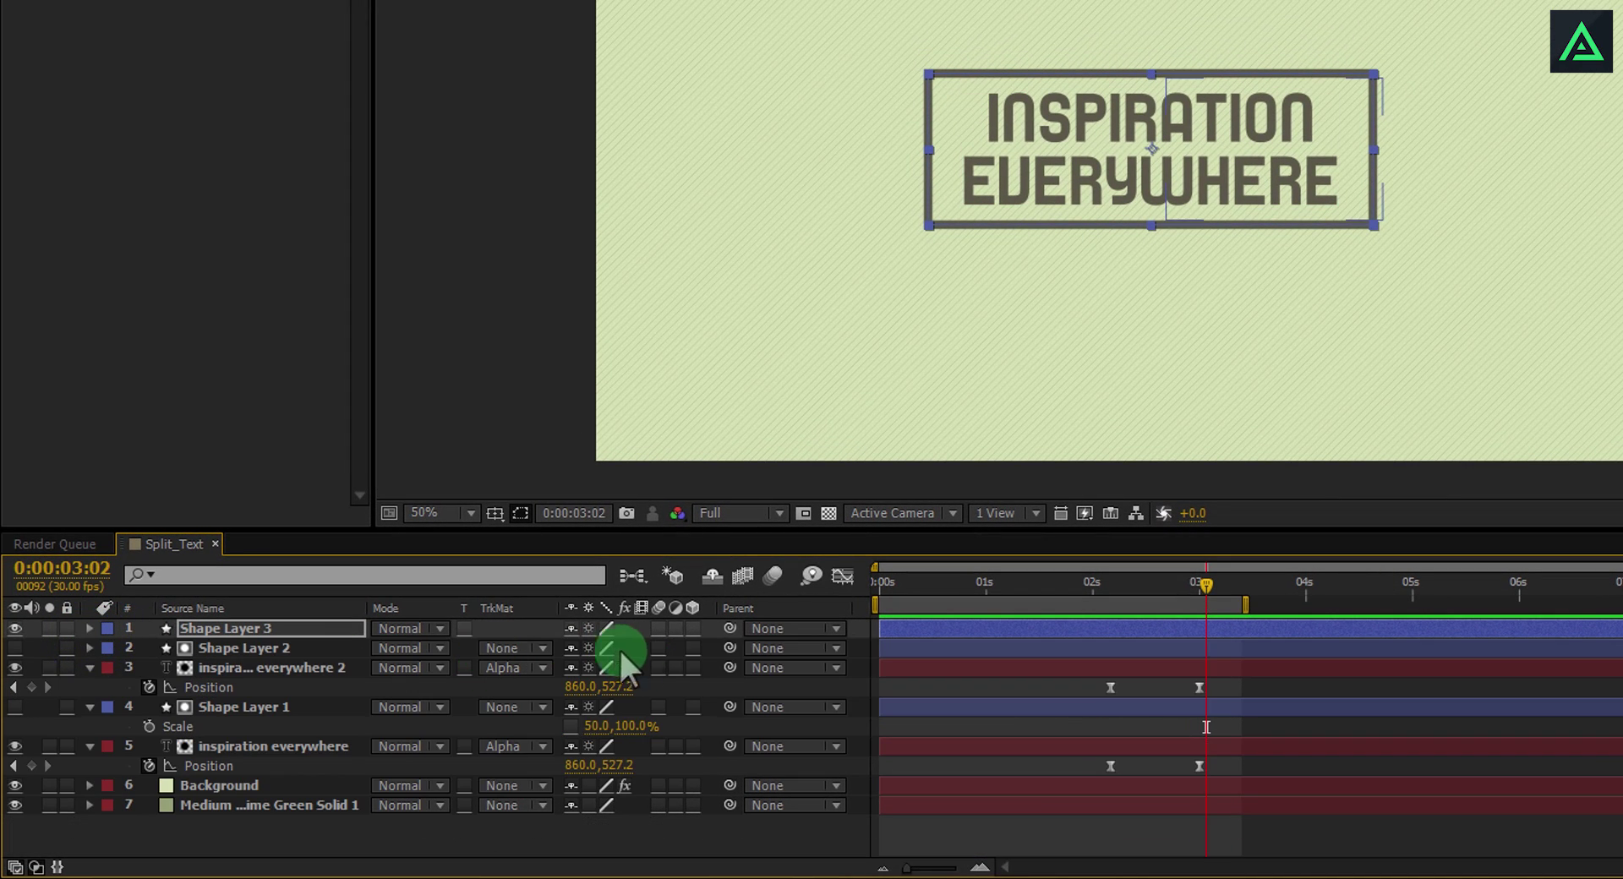
{"action": "left_click", "coordinate": [657, 627]}
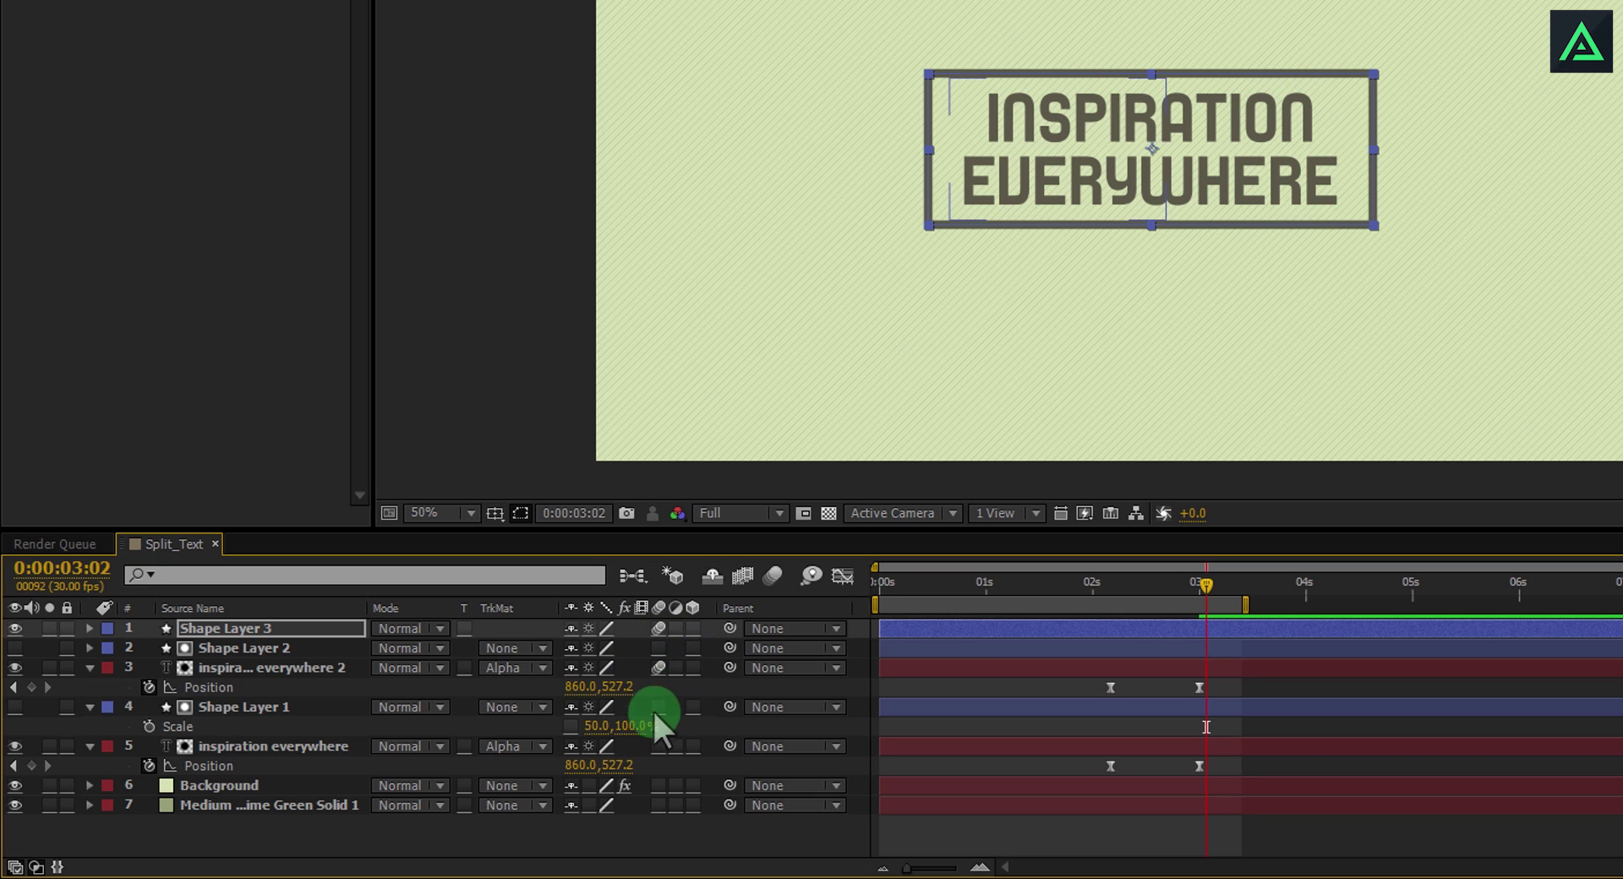
{"action": "left_click", "coordinate": [657, 746]}
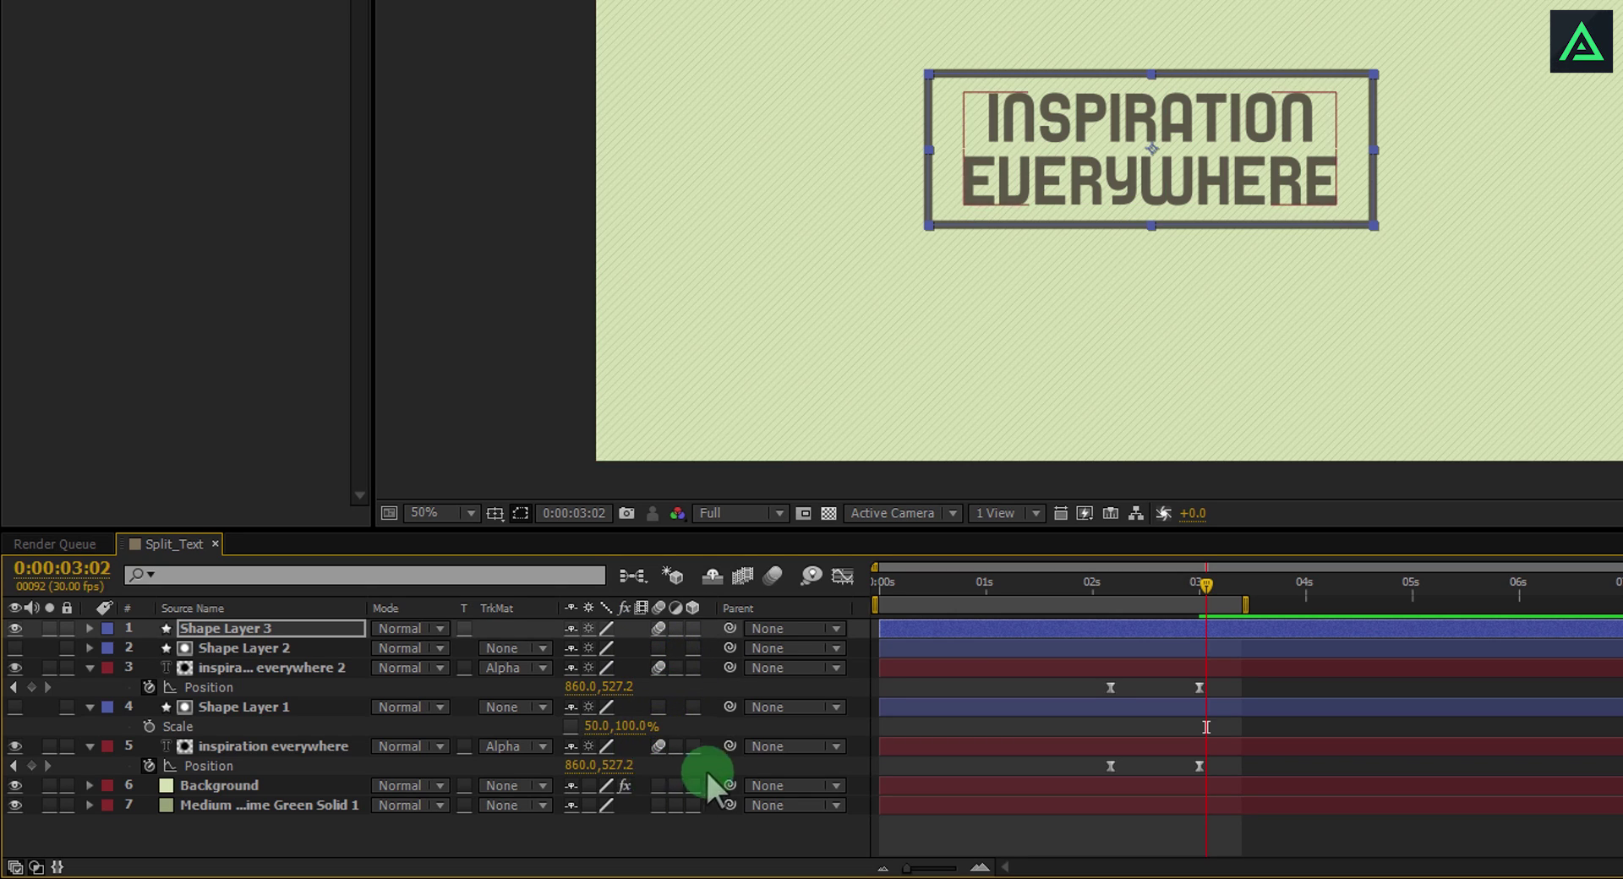
{"action": "left_click", "coordinate": [811, 576]}
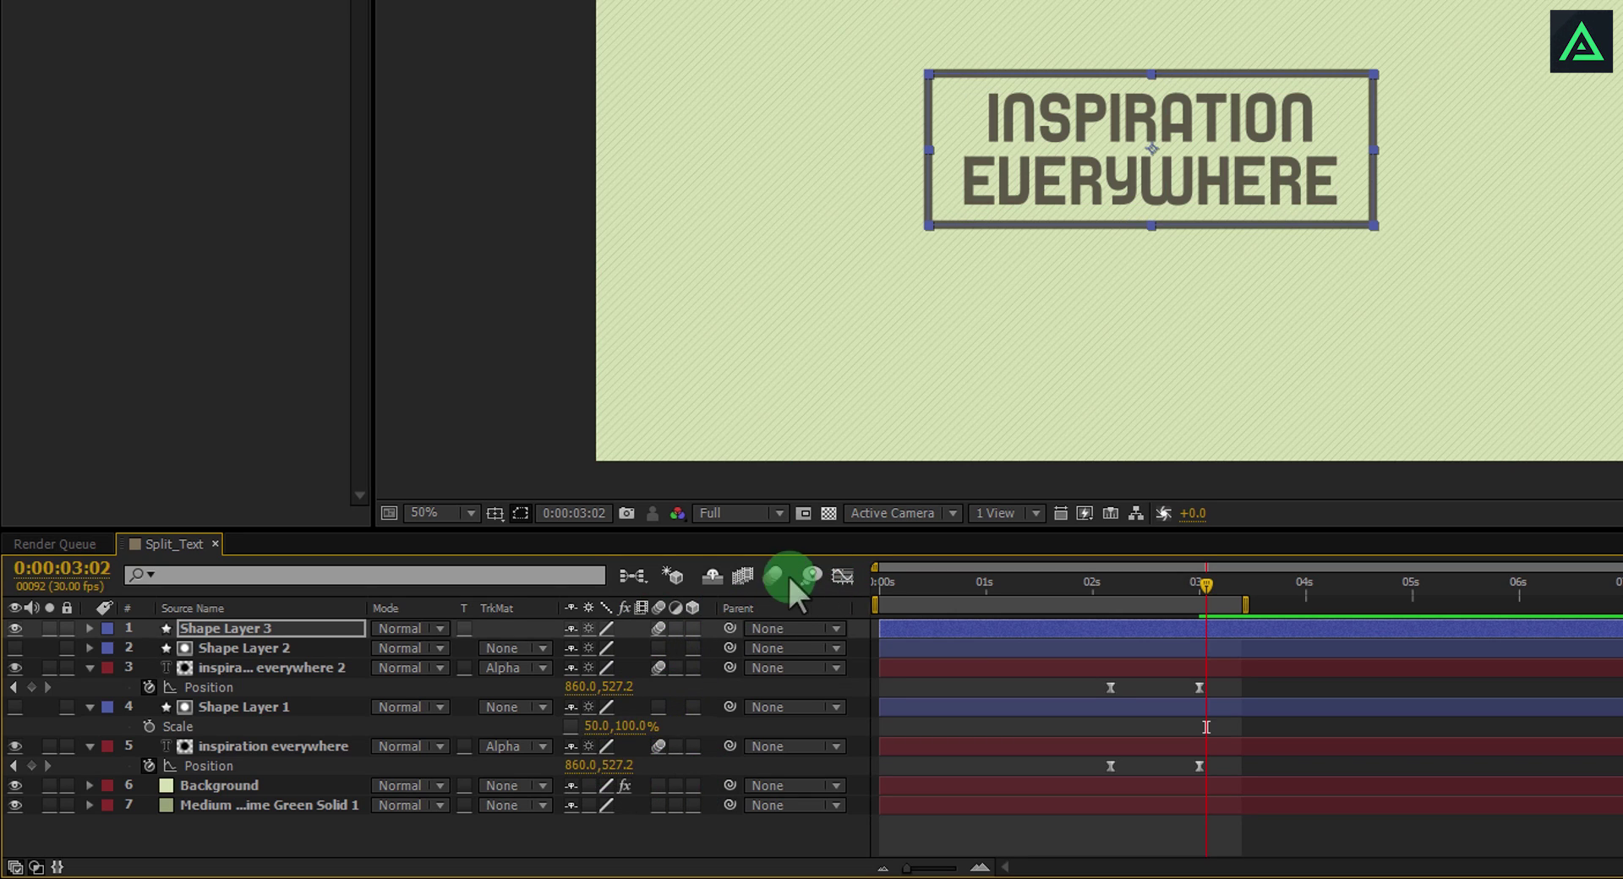
{"action": "left_click", "coordinate": [763, 578]}
{"action": "left_click_drag", "start_coordinate": [1098, 583], "coordinate": [1146, 619]}
{"action": "key", "text": "space"}
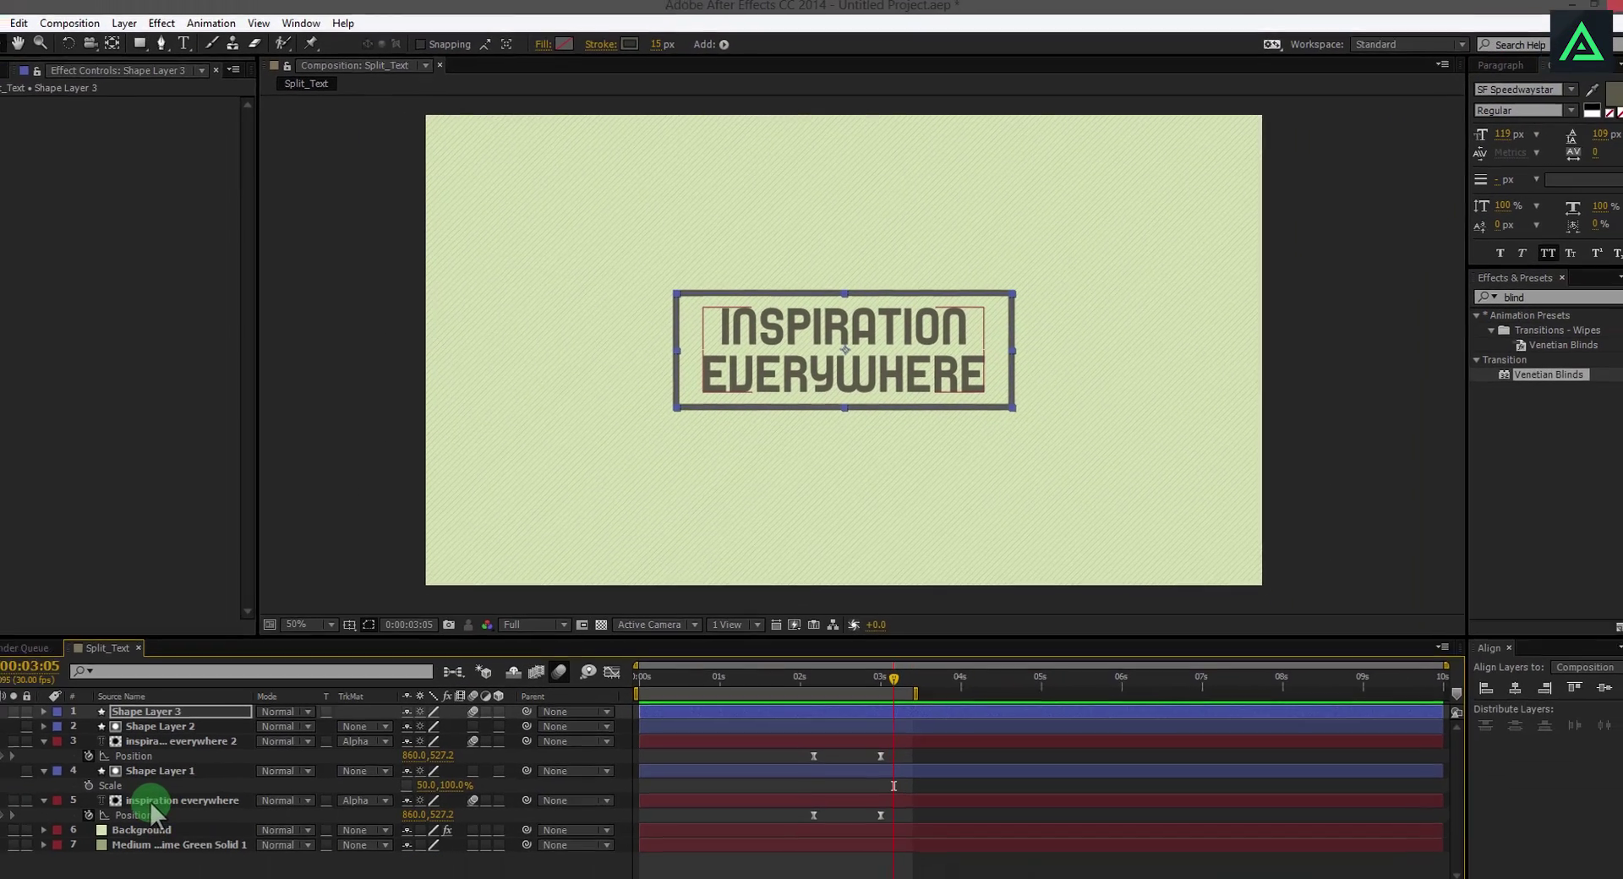
Pre-compose the three shape layers and two text layers into a new composition named Split, moving all attributes
{"action": "left_click", "coordinate": [169, 782]}
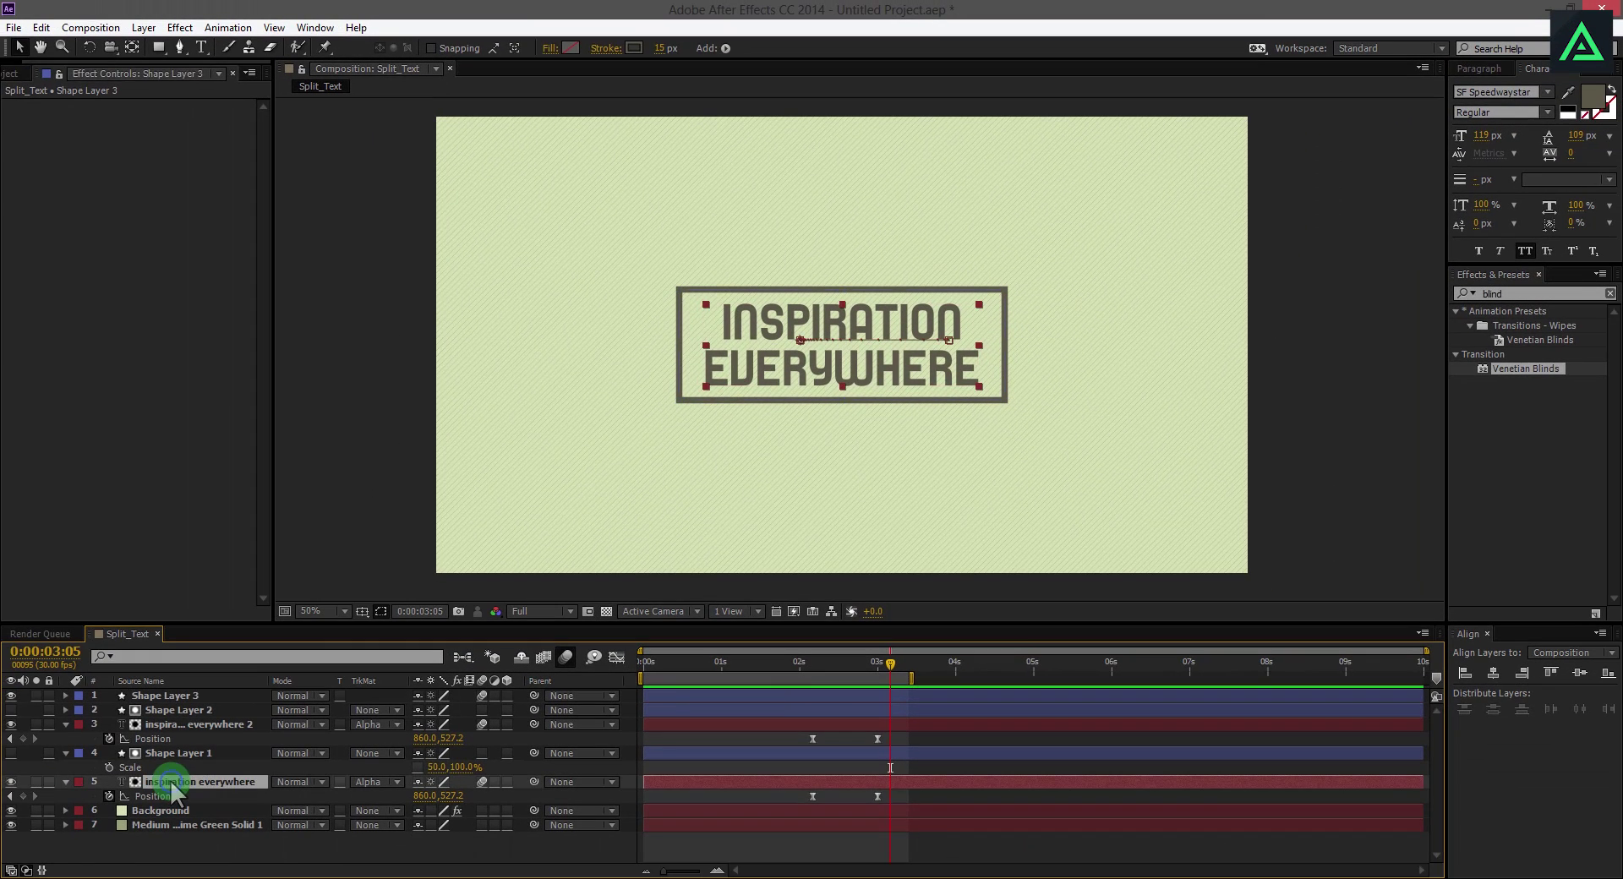
{"action": "left_click", "coordinate": [175, 696], "text": "shift"}
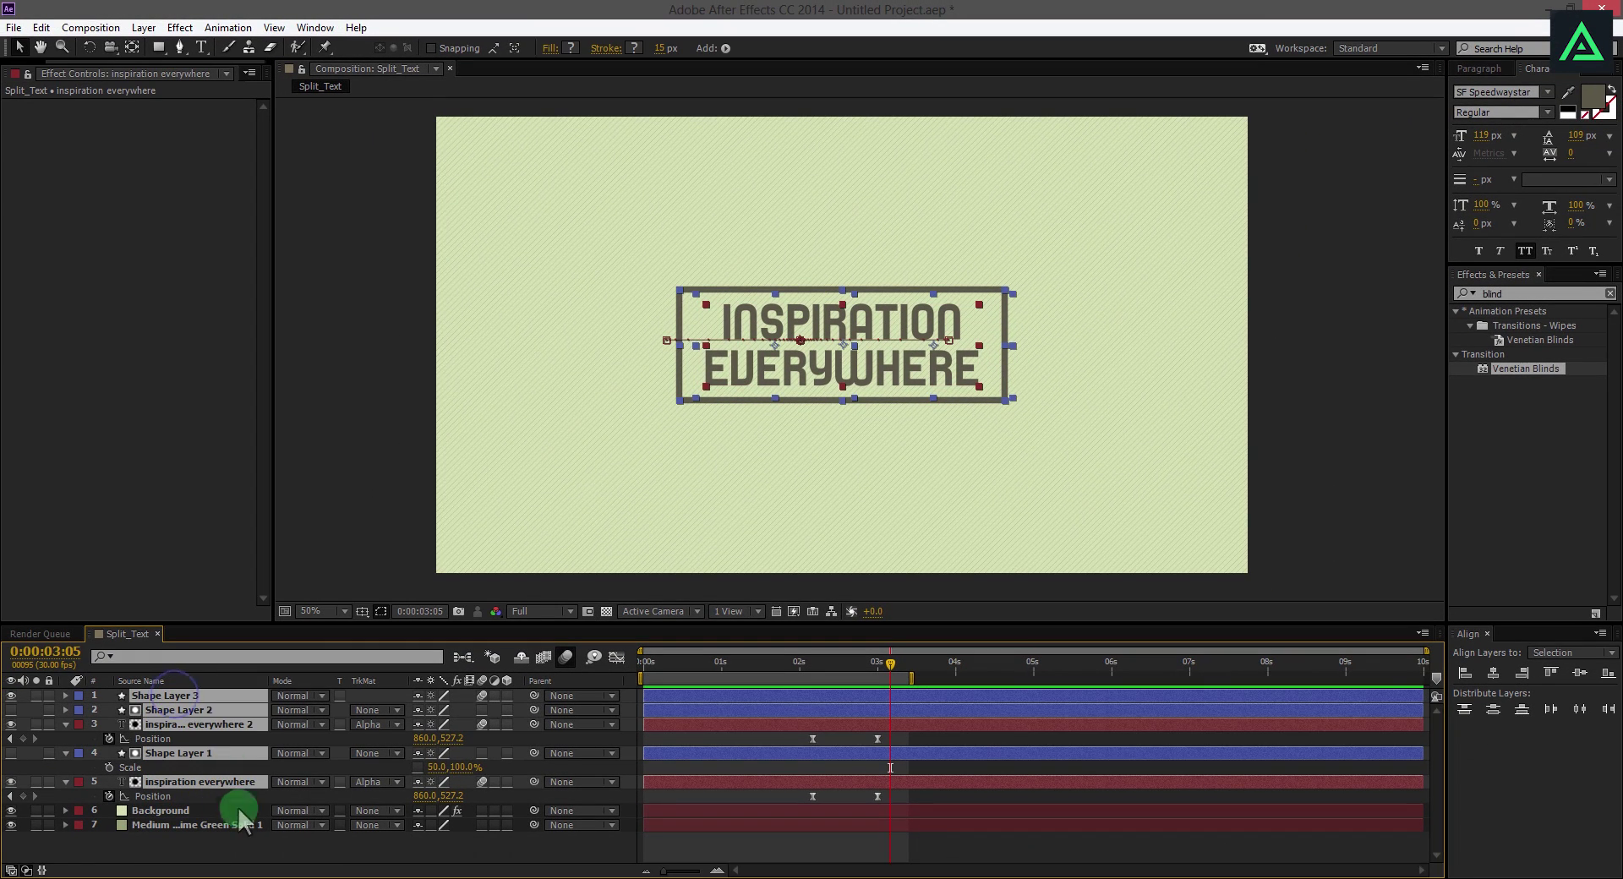
{"action": "right_click", "coordinate": [189, 780]}
{"action": "left_click", "coordinate": [244, 624]}
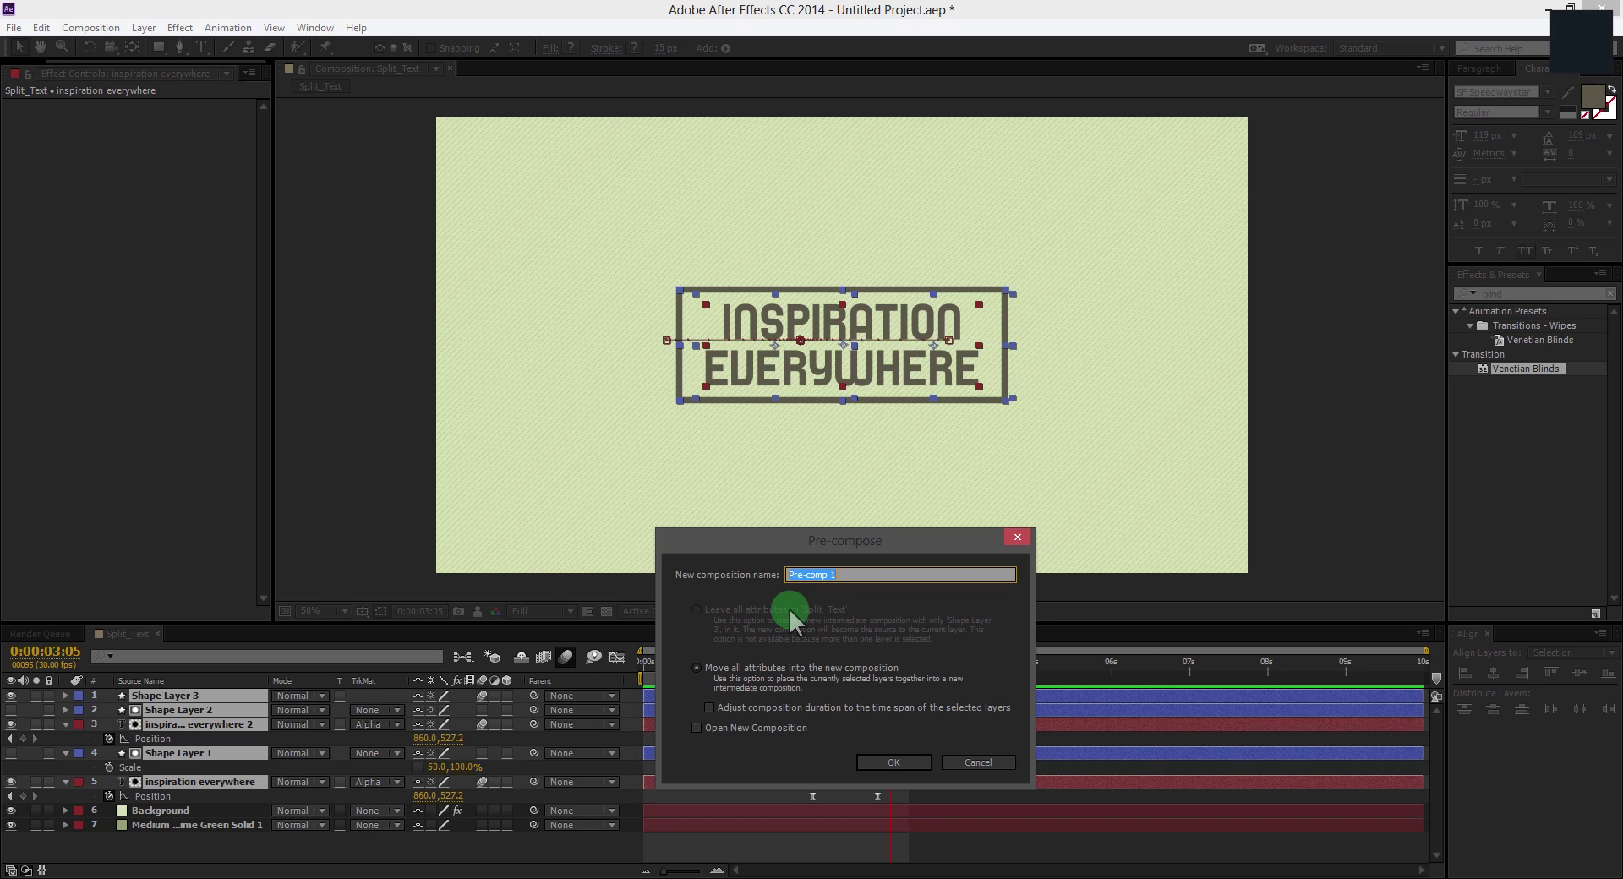
{"action": "key", "text": "Return"}
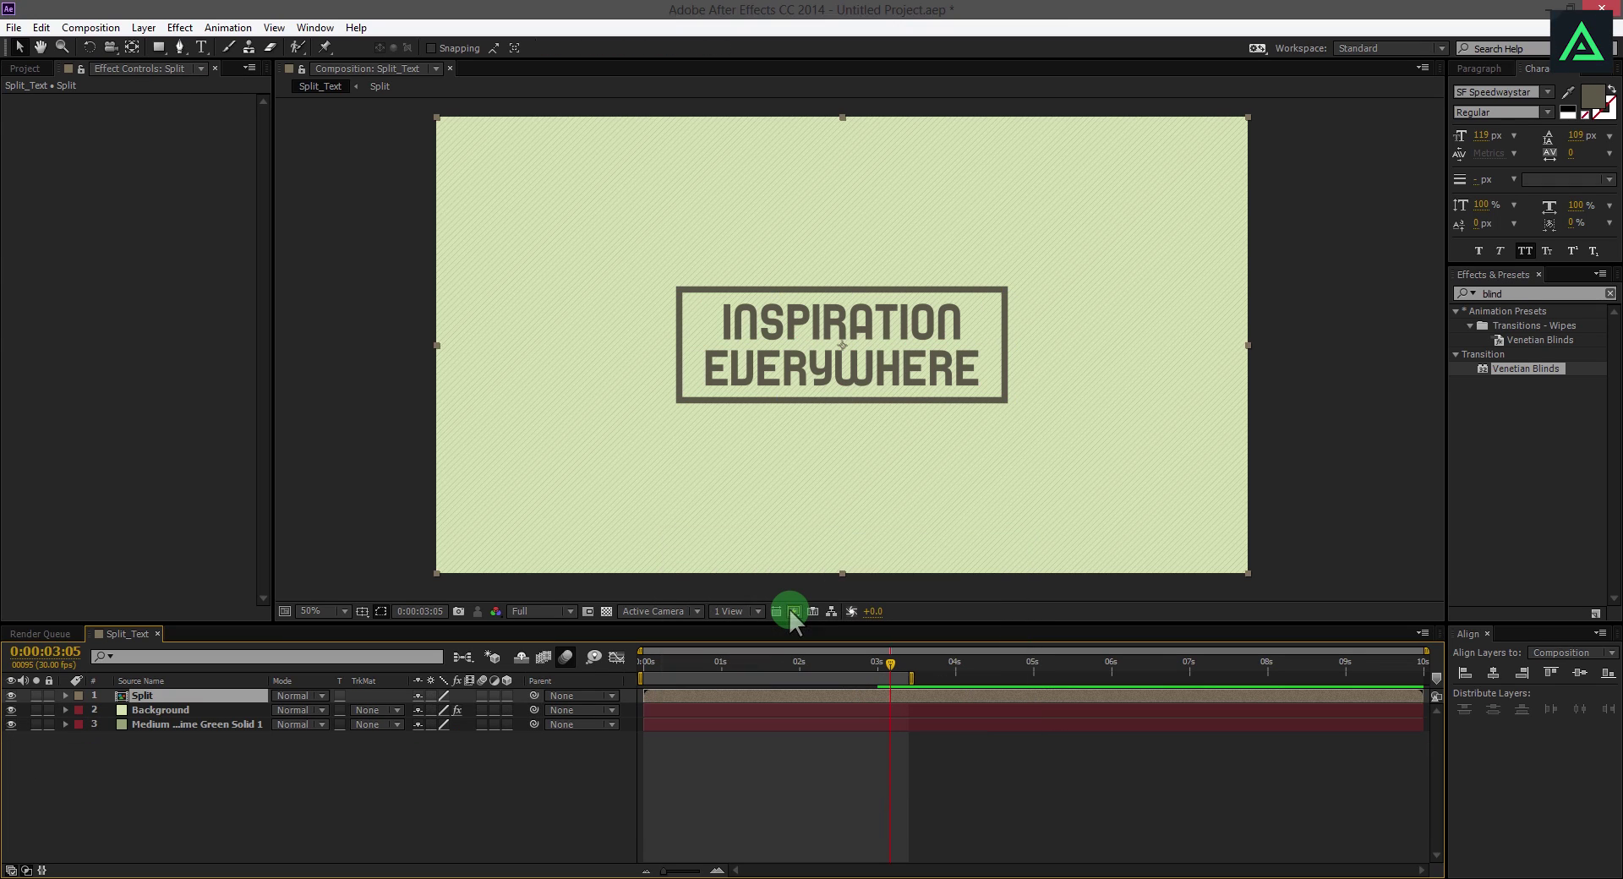
Open the Split composition, go to 0:00:03:01 and add a new adjustment layer above the other layers
{"action": "double_click", "coordinate": [144, 695]}
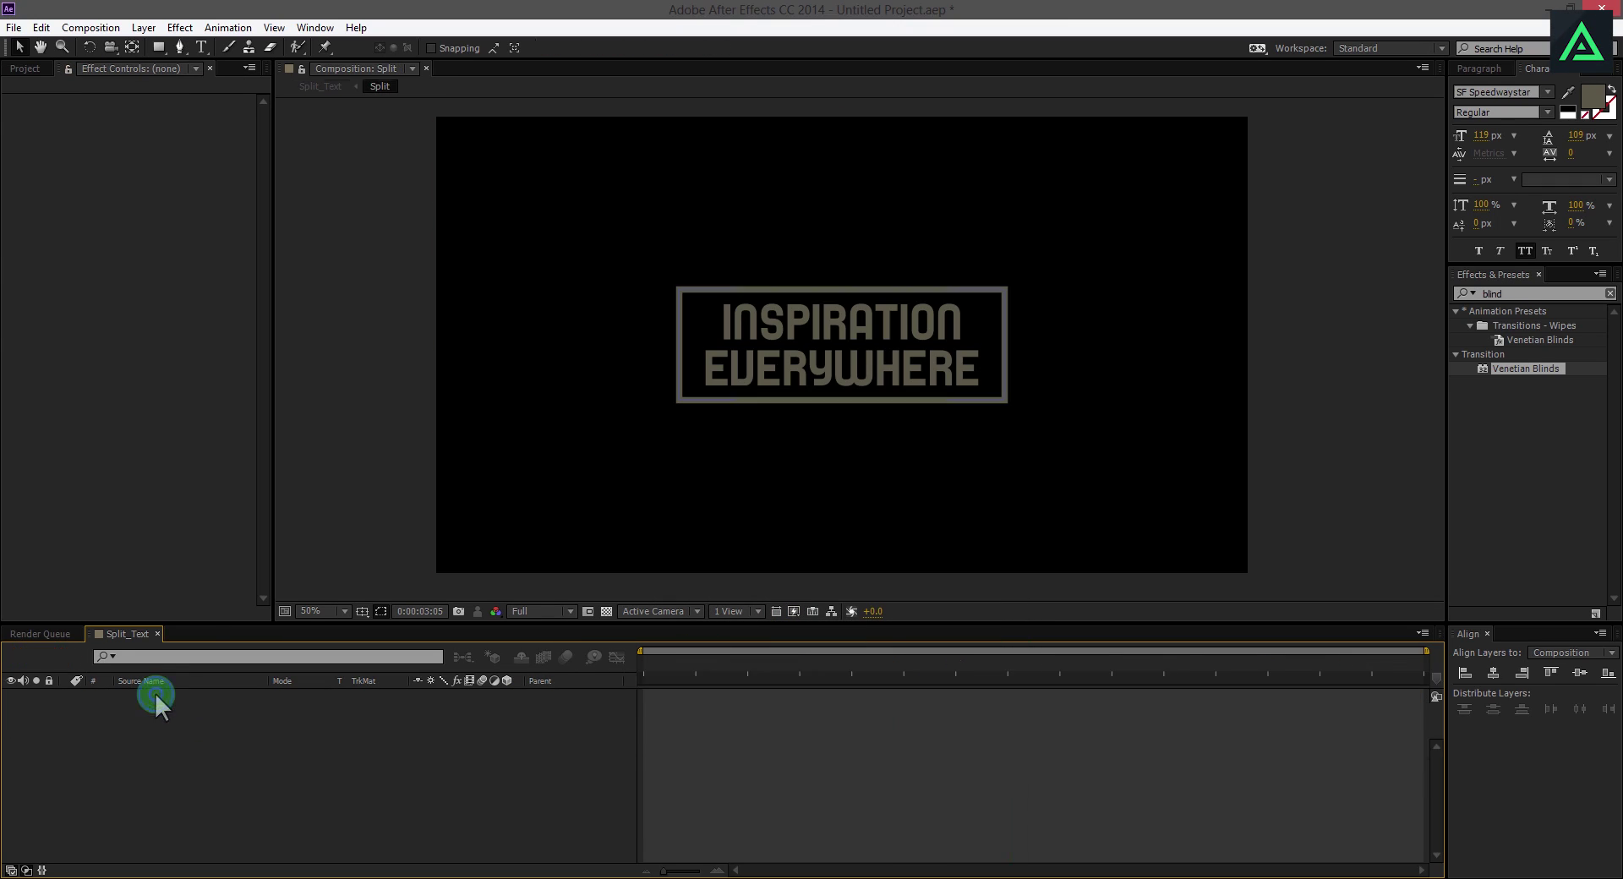
{"action": "left_click_drag", "start_coordinate": [773, 668], "coordinate": [880, 674]}
{"action": "right_click", "coordinate": [253, 799]}
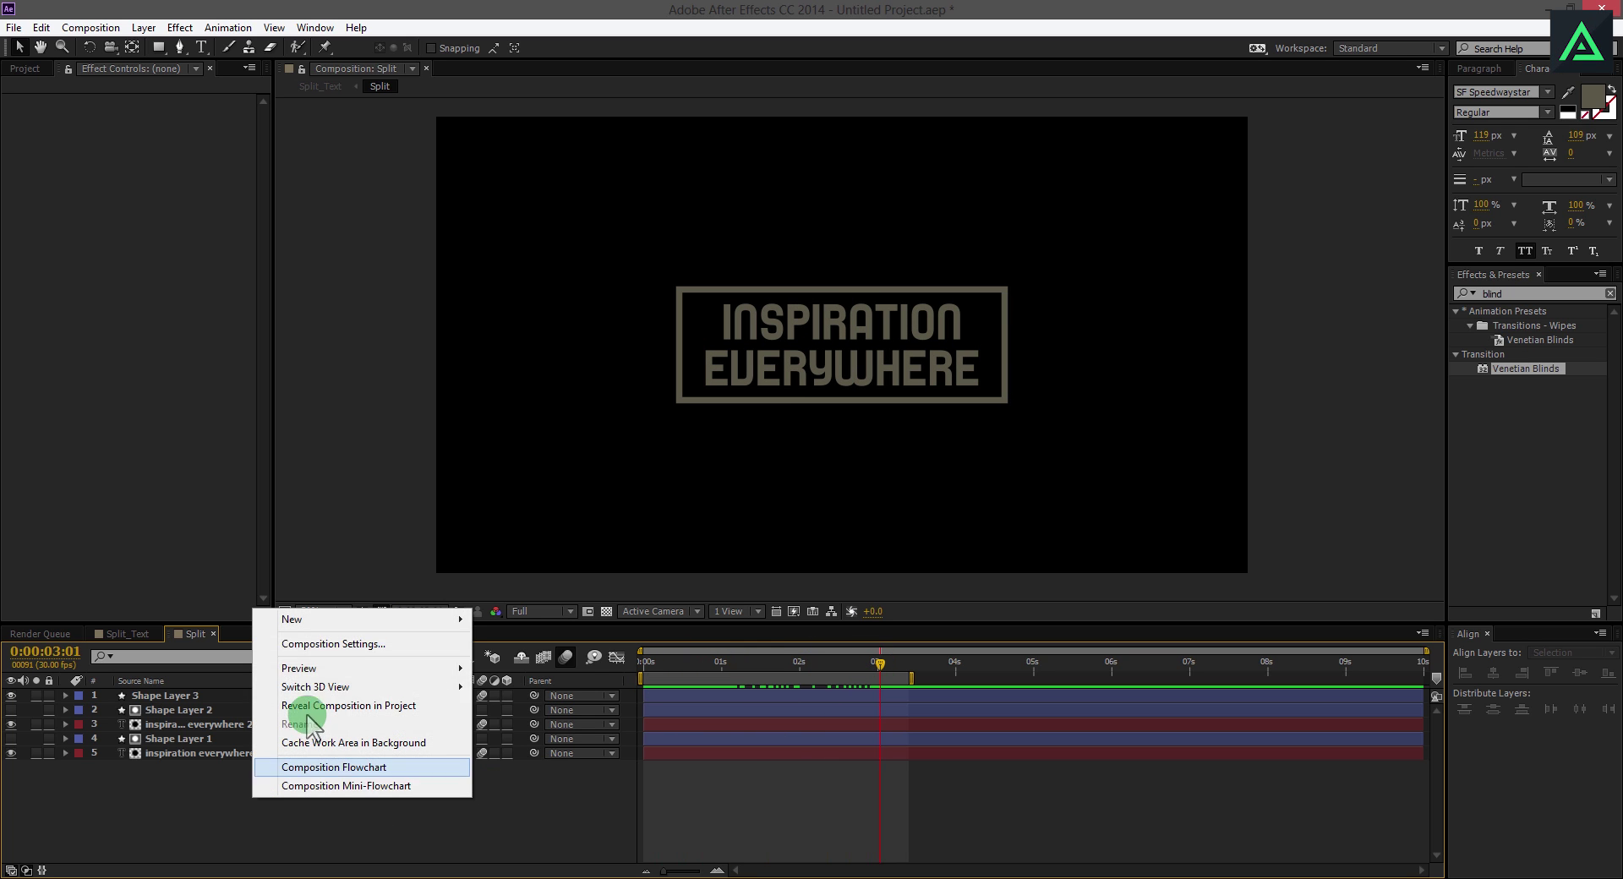
{"action": "mouse_move", "coordinate": [291, 619]}
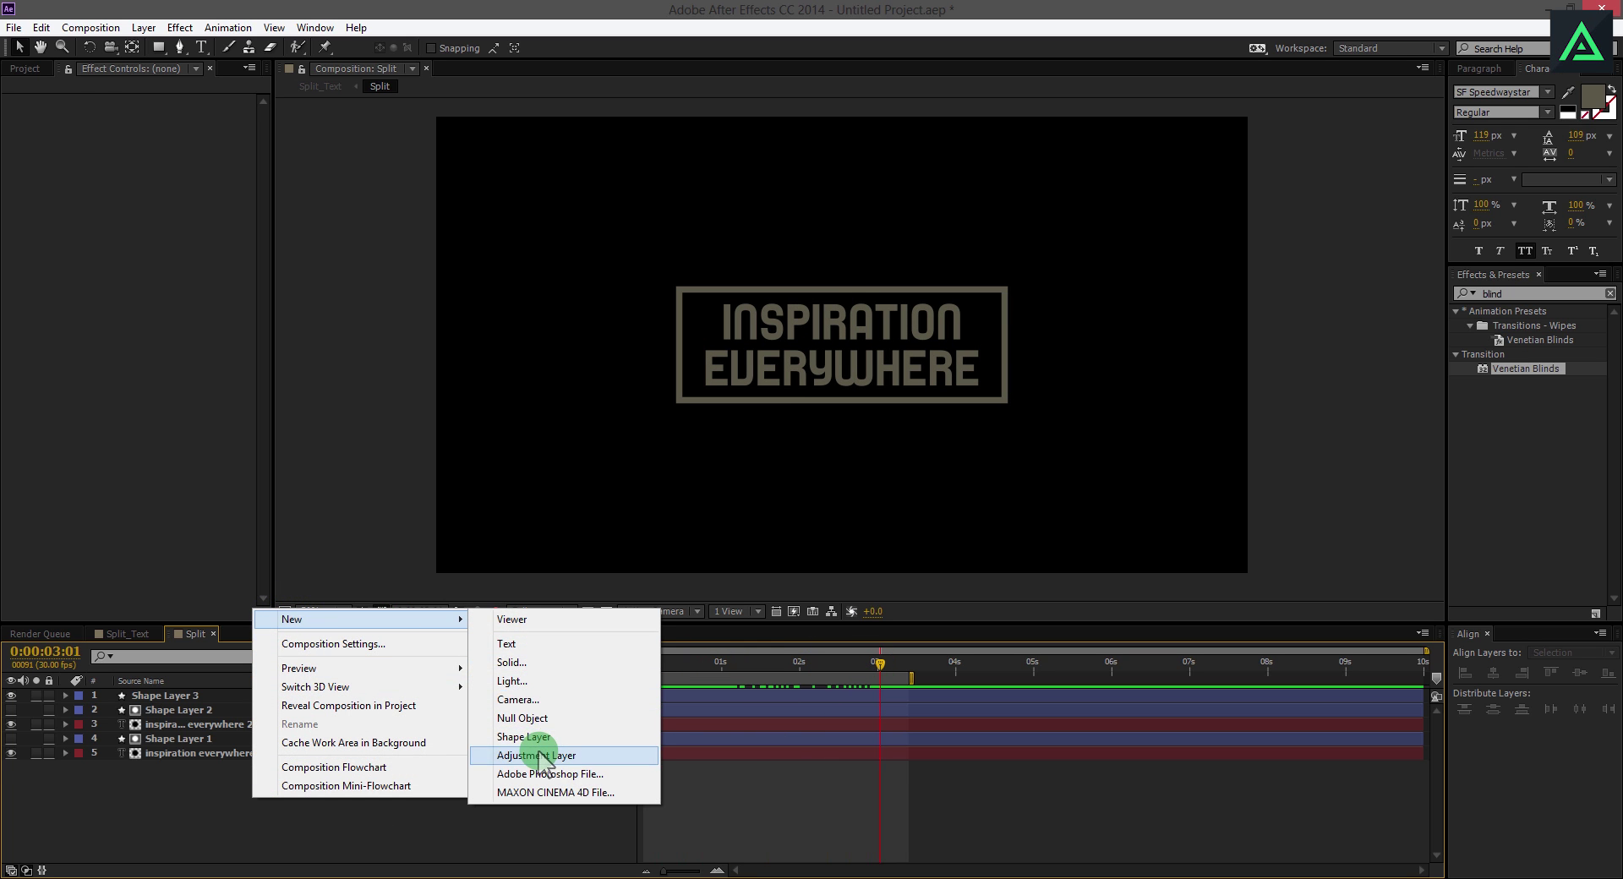
{"action": "left_click", "coordinate": [536, 755]}
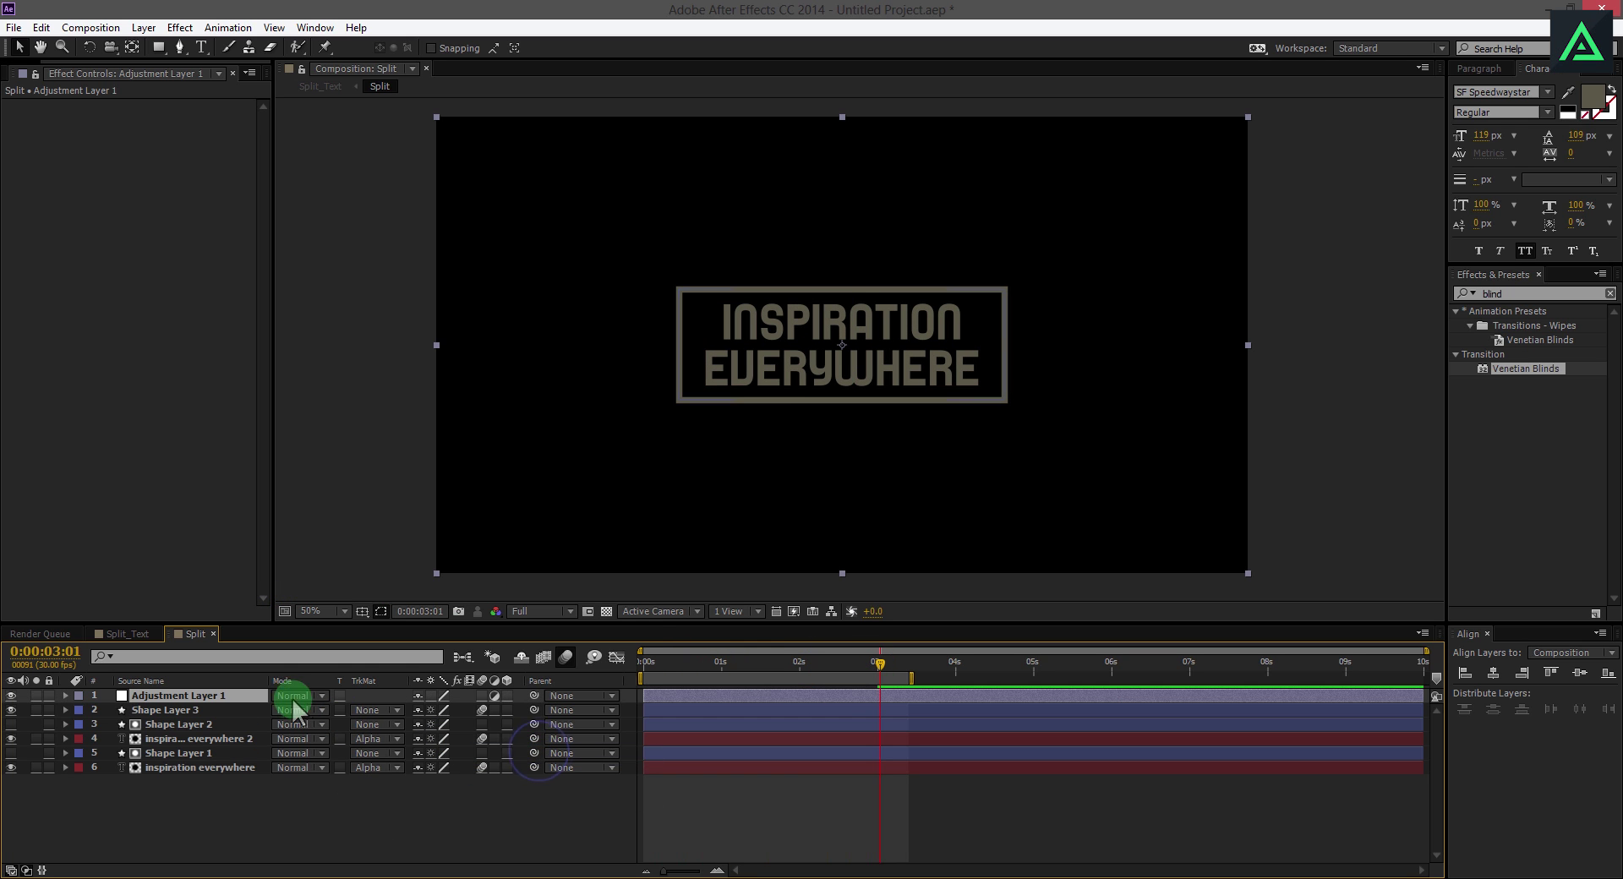
Apply CC Light Sweep to Adjustment Layer 1 and set its Edge Thickness to 0
{"action": "left_click", "coordinate": [1522, 290]}
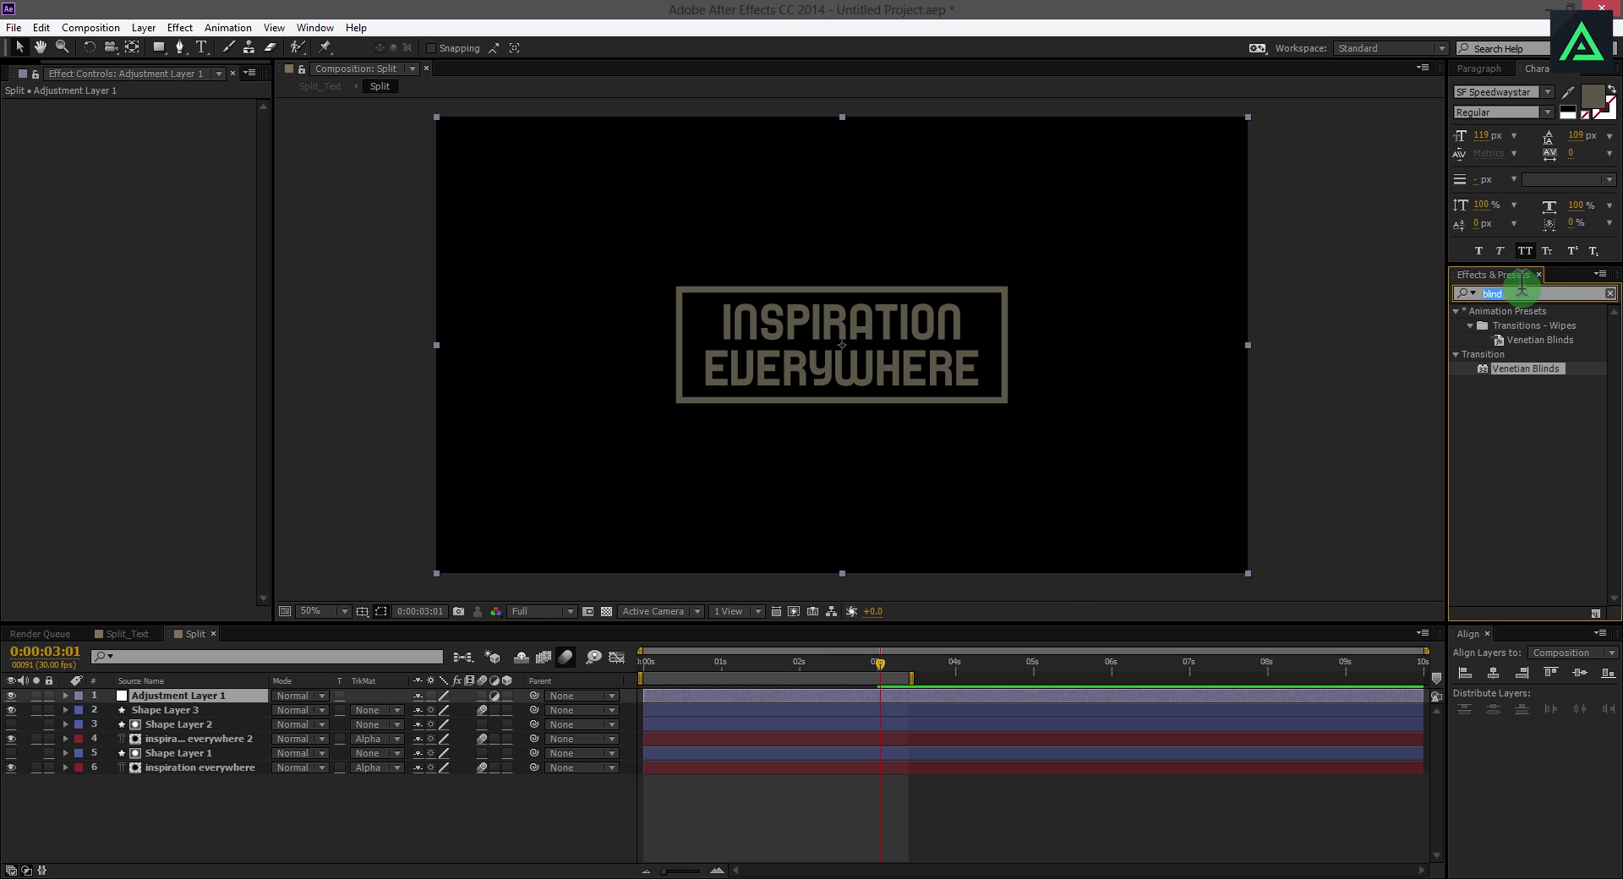
{"action": "type", "text": "light"}
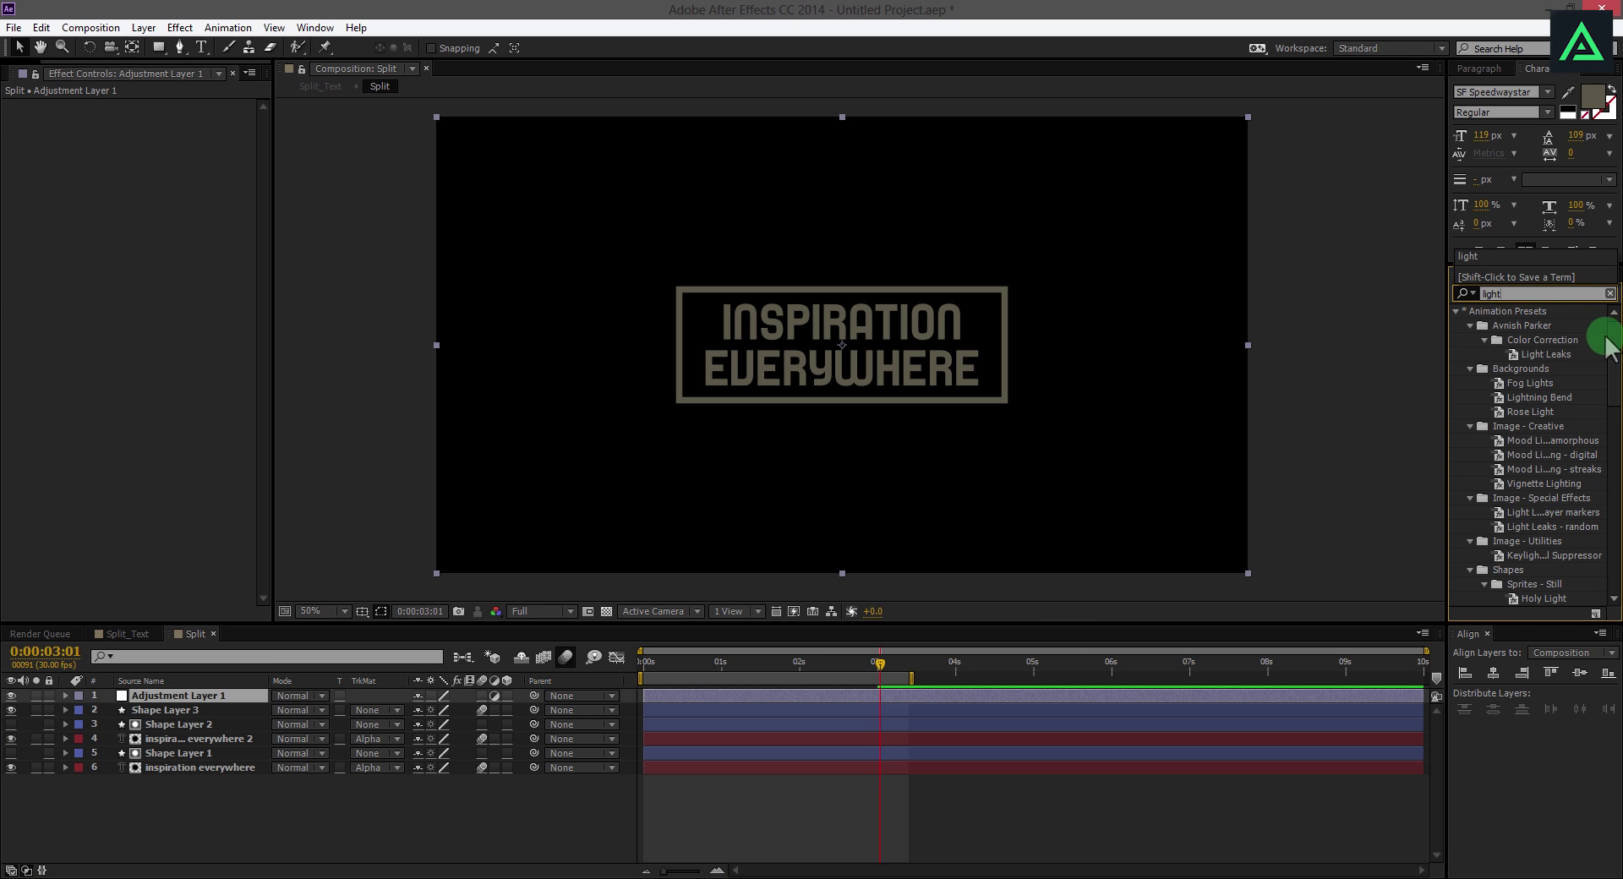
{"action": "left_click_drag", "start_coordinate": [1606, 347], "coordinate": [1607, 541]}
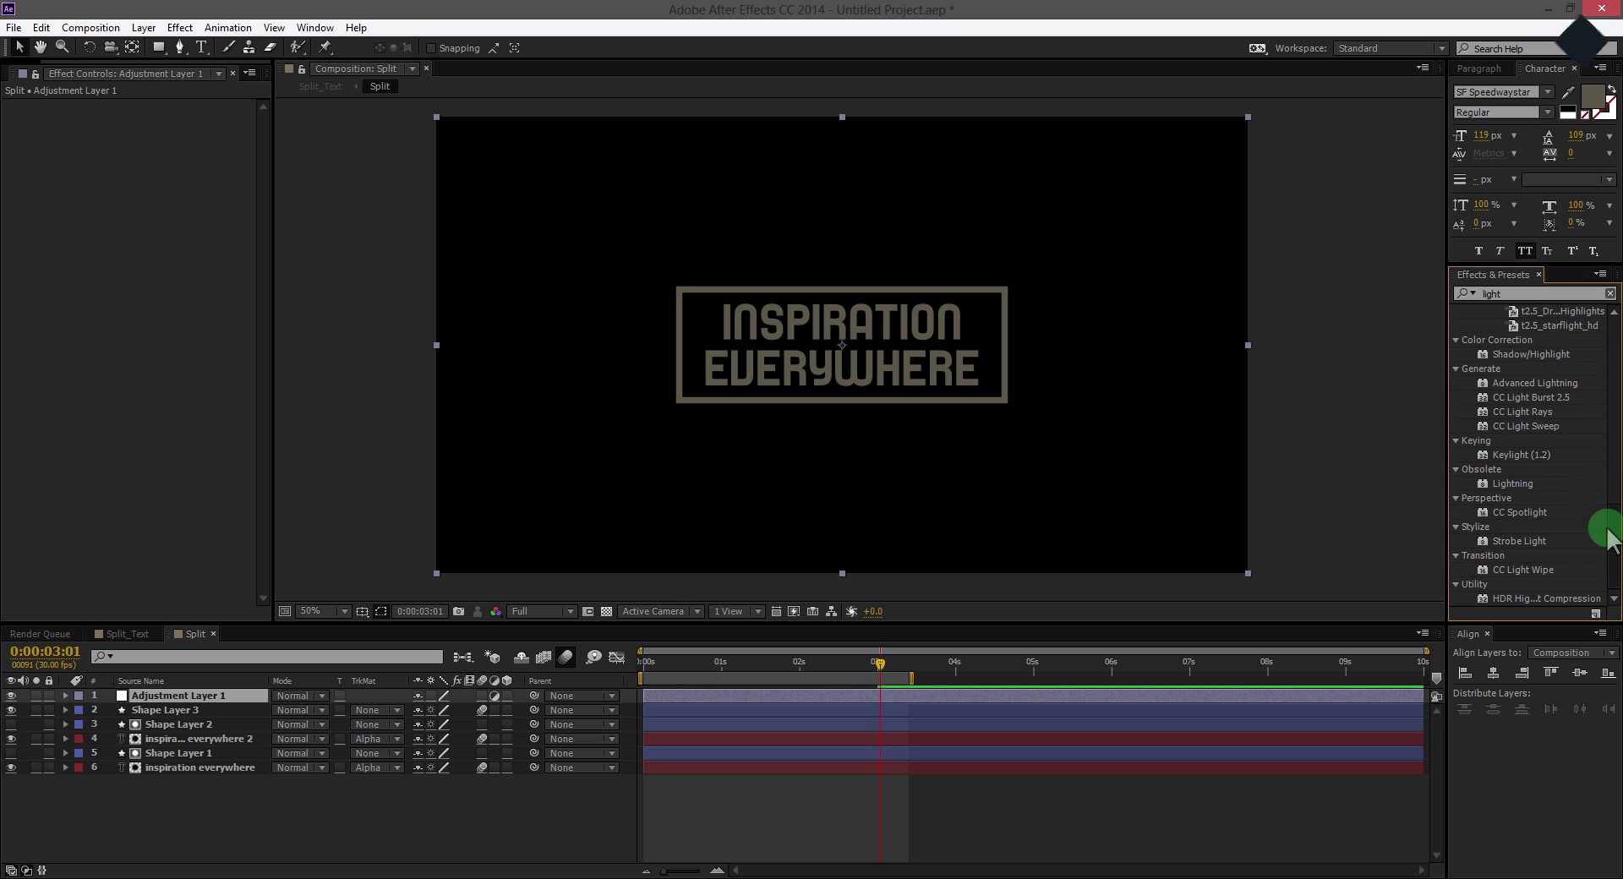
{"action": "left_click_drag", "start_coordinate": [1542, 426], "coordinate": [207, 698]}
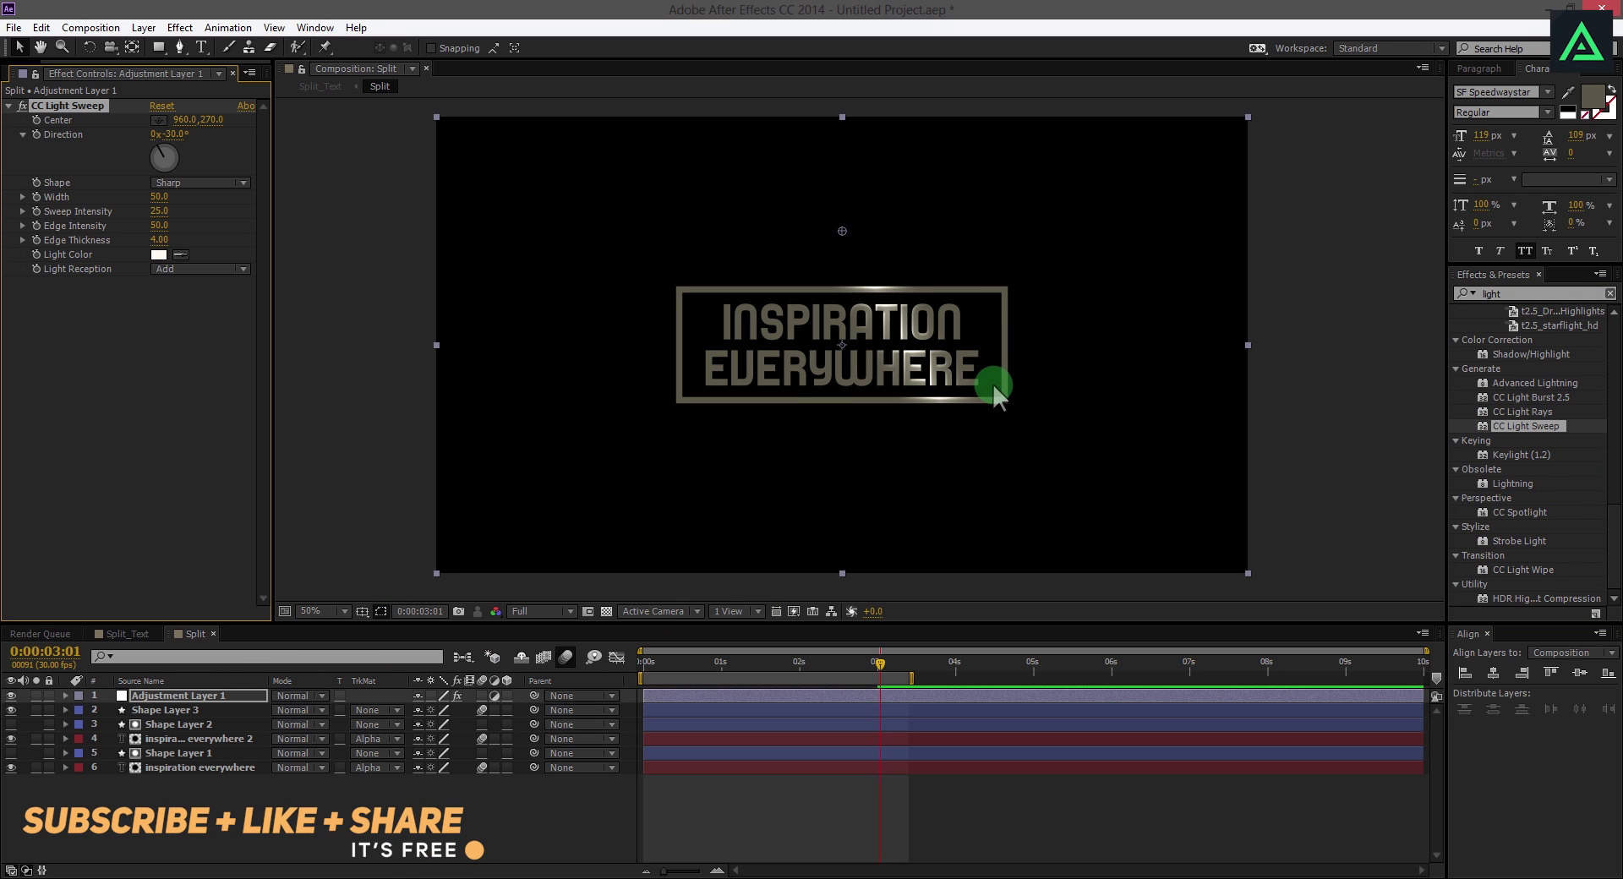
{"action": "scroll", "coordinate": [959, 331], "scroll_direction": "up", "scroll_amount": 1}
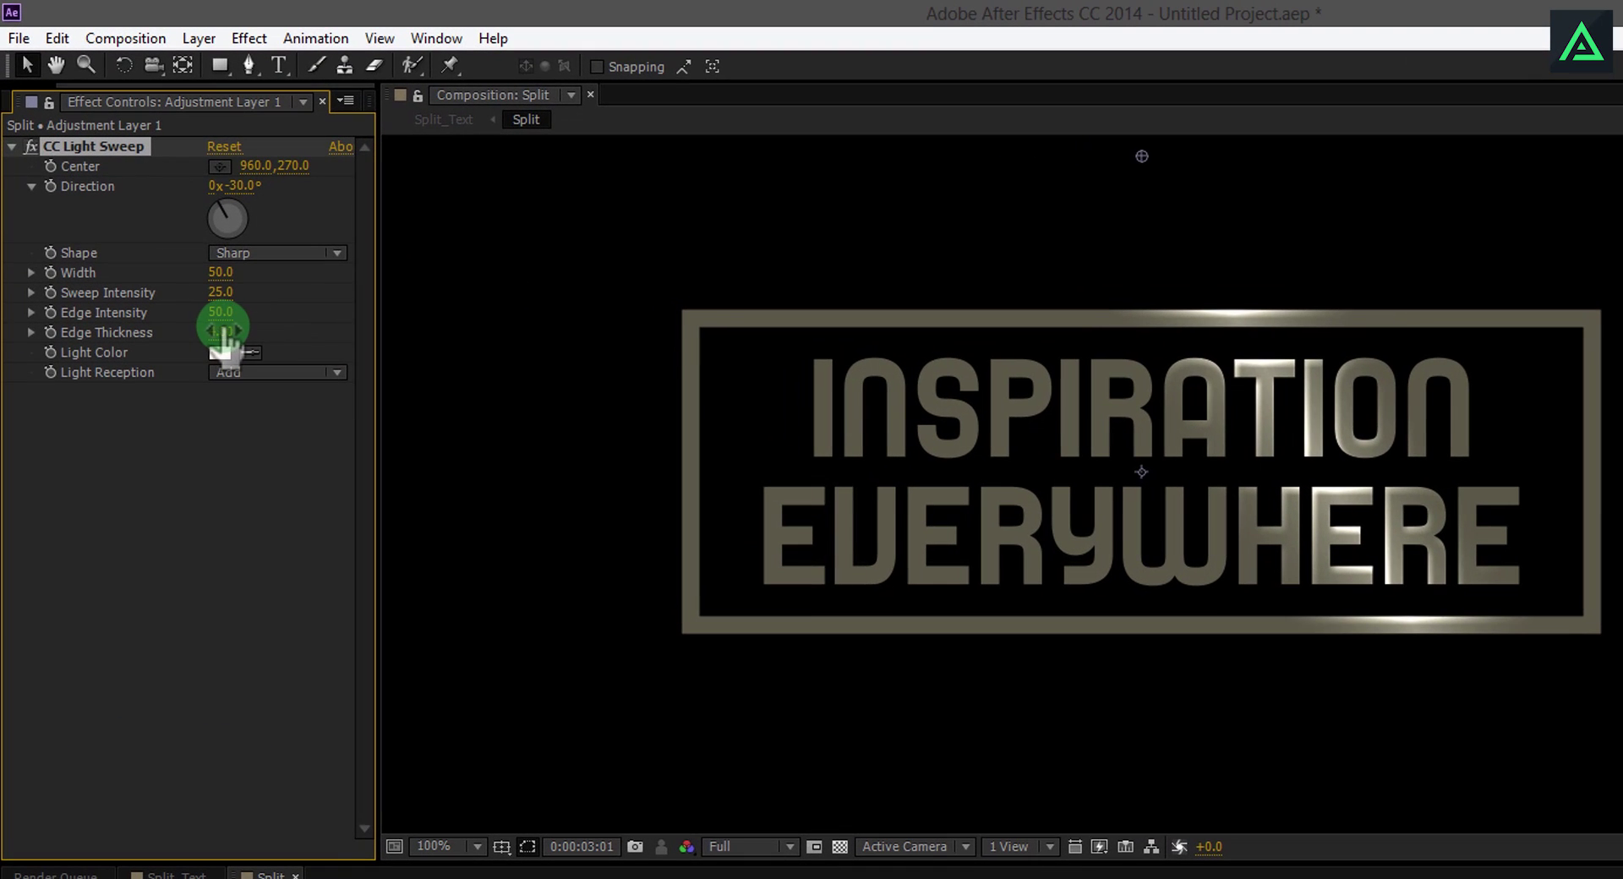
{"action": "left_click_drag", "start_coordinate": [222, 331], "coordinate": [183, 340]}
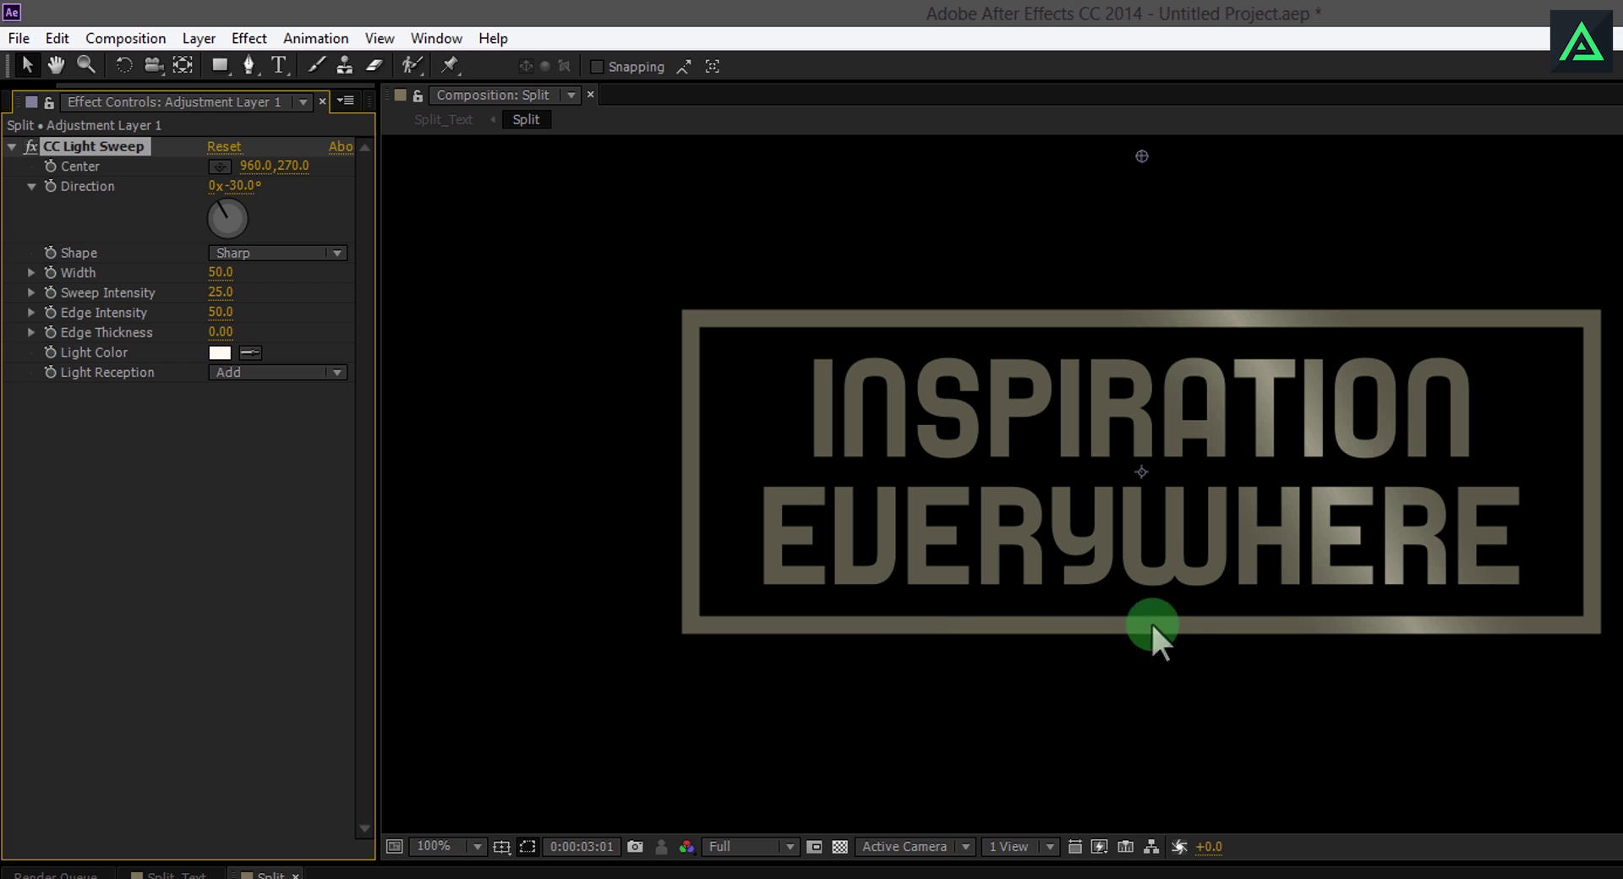
Move the light sweep's Center to 366, 643, outside the outline, and start keyframing it just after 3 seconds
{"action": "left_click_drag", "start_coordinate": [1144, 153], "coordinate": [473, 520]}
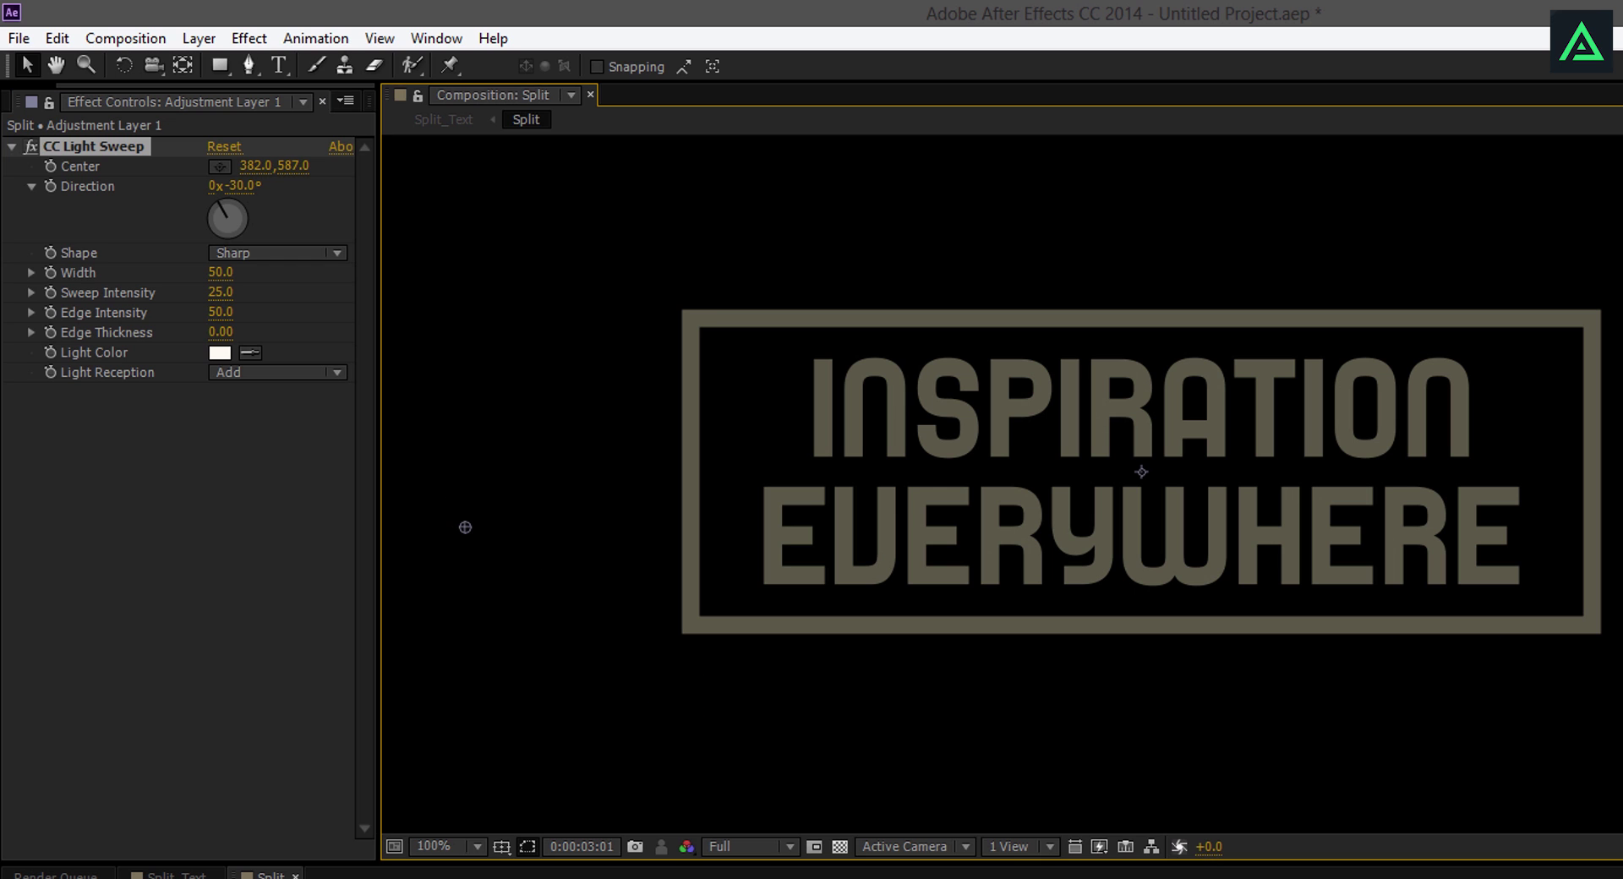
{"action": "left_click_drag", "start_coordinate": [1153, 869], "coordinate": [949, 718]}
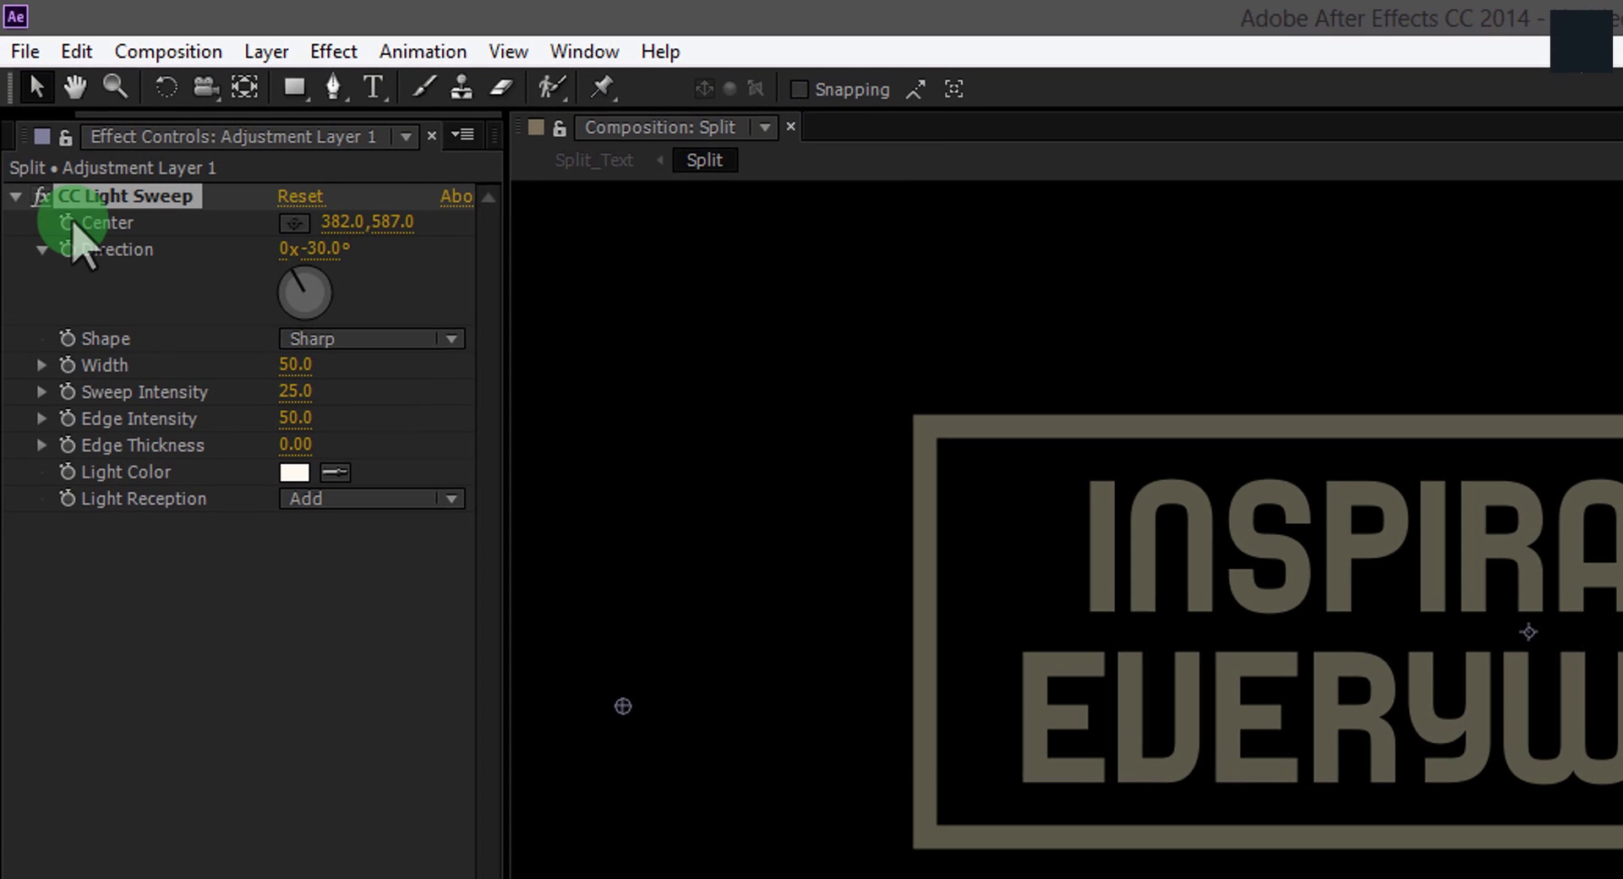
{"action": "scroll", "coordinate": [851, 630], "scroll_direction": "down", "scroll_amount": 1}
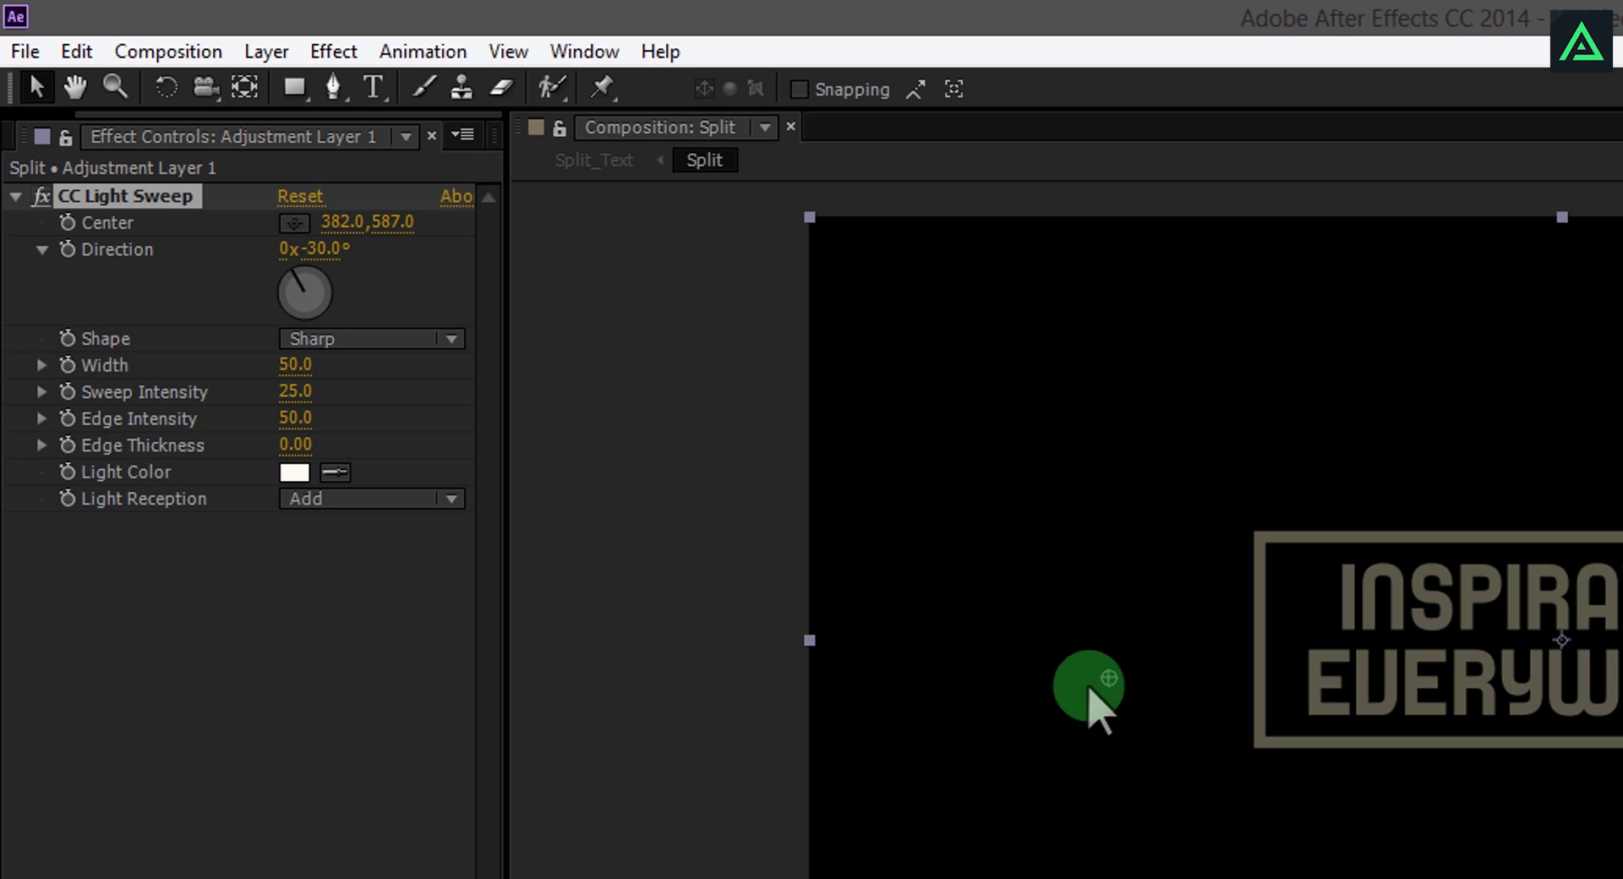
{"action": "left_click_drag", "start_coordinate": [1109, 683], "coordinate": [1094, 732]}
{"action": "left_click", "coordinate": [68, 222]}
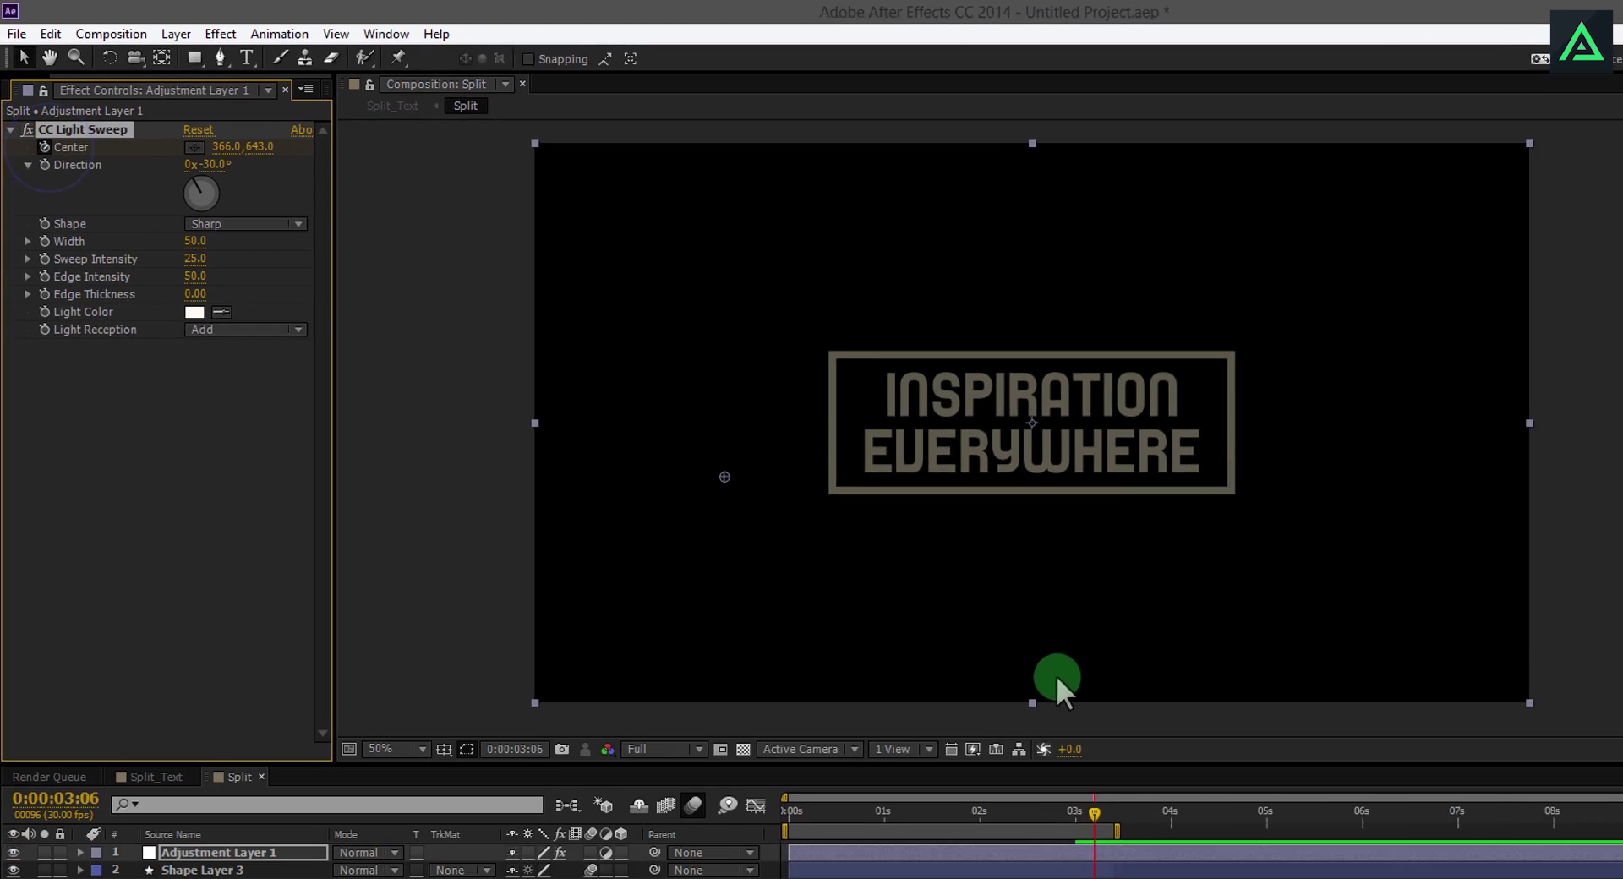
At 0:00:04:20, move the light sweep's Center across the text to 1474, 353 and scrub through the sweep
{"action": "left_click", "coordinate": [972, 724]}
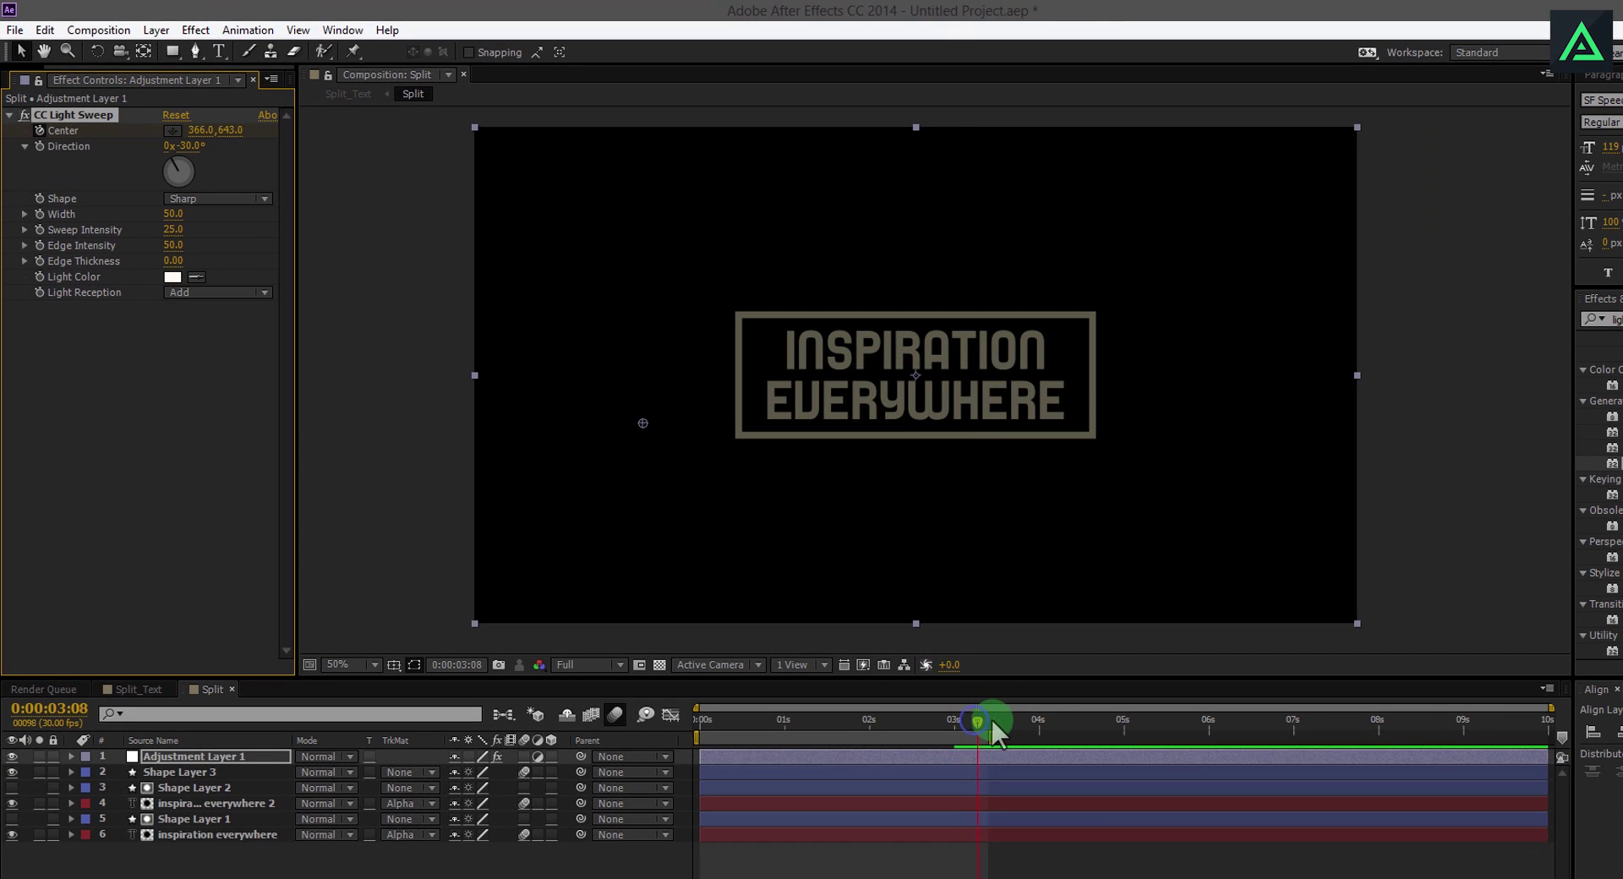
{"action": "left_click_drag", "start_coordinate": [1074, 732], "coordinate": [1096, 728]}
{"action": "left_click_drag", "start_coordinate": [644, 418], "coordinate": [1157, 291]}
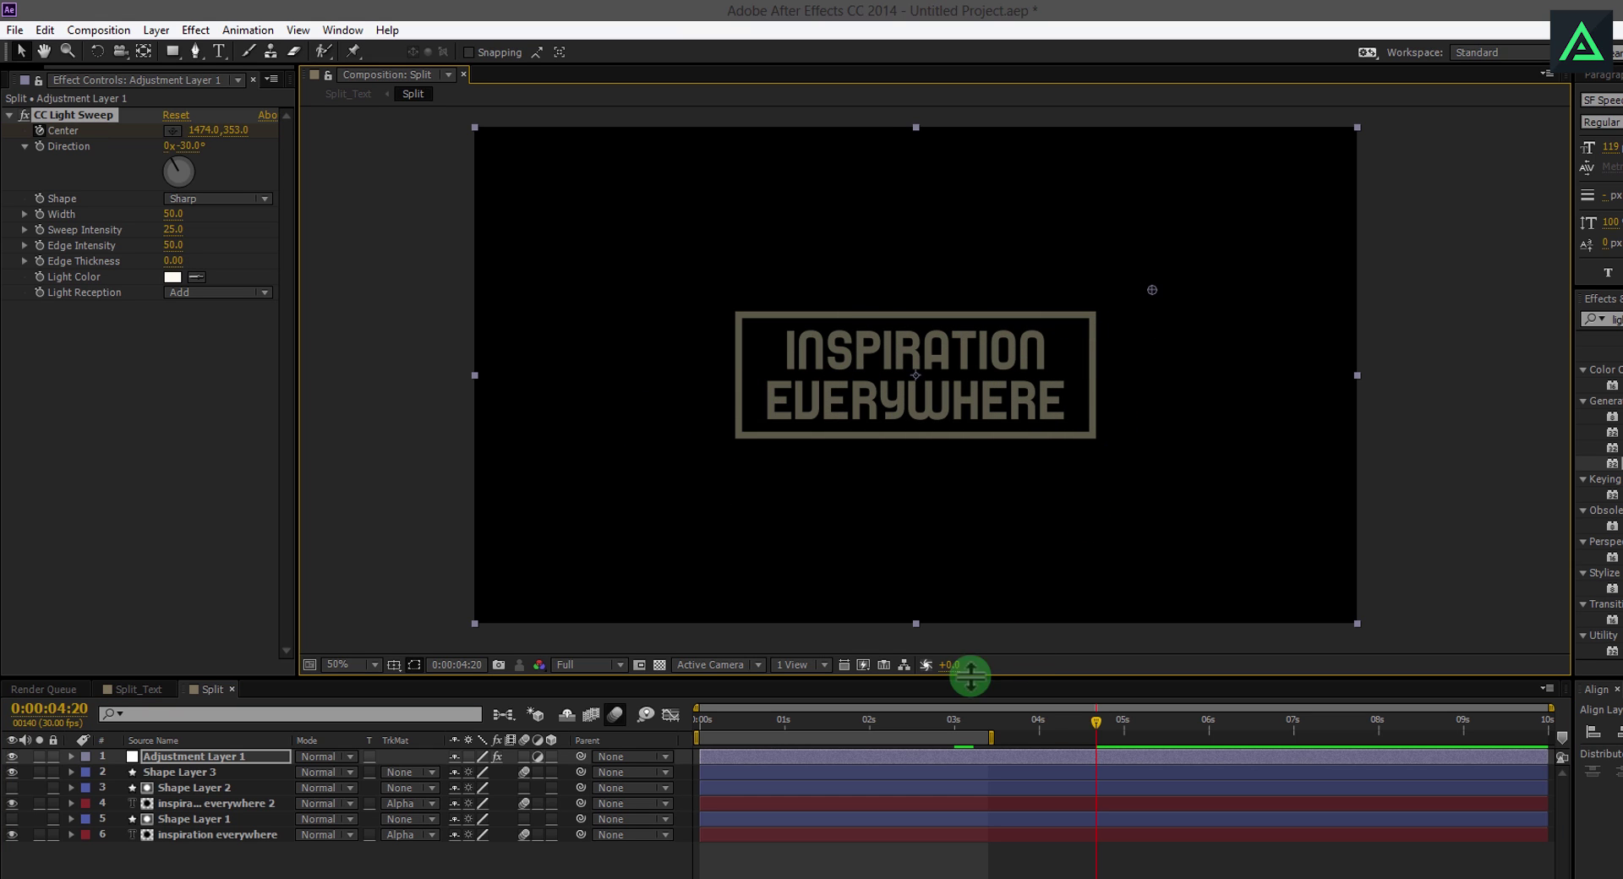
{"action": "left_click_drag", "start_coordinate": [918, 720], "coordinate": [1109, 722]}
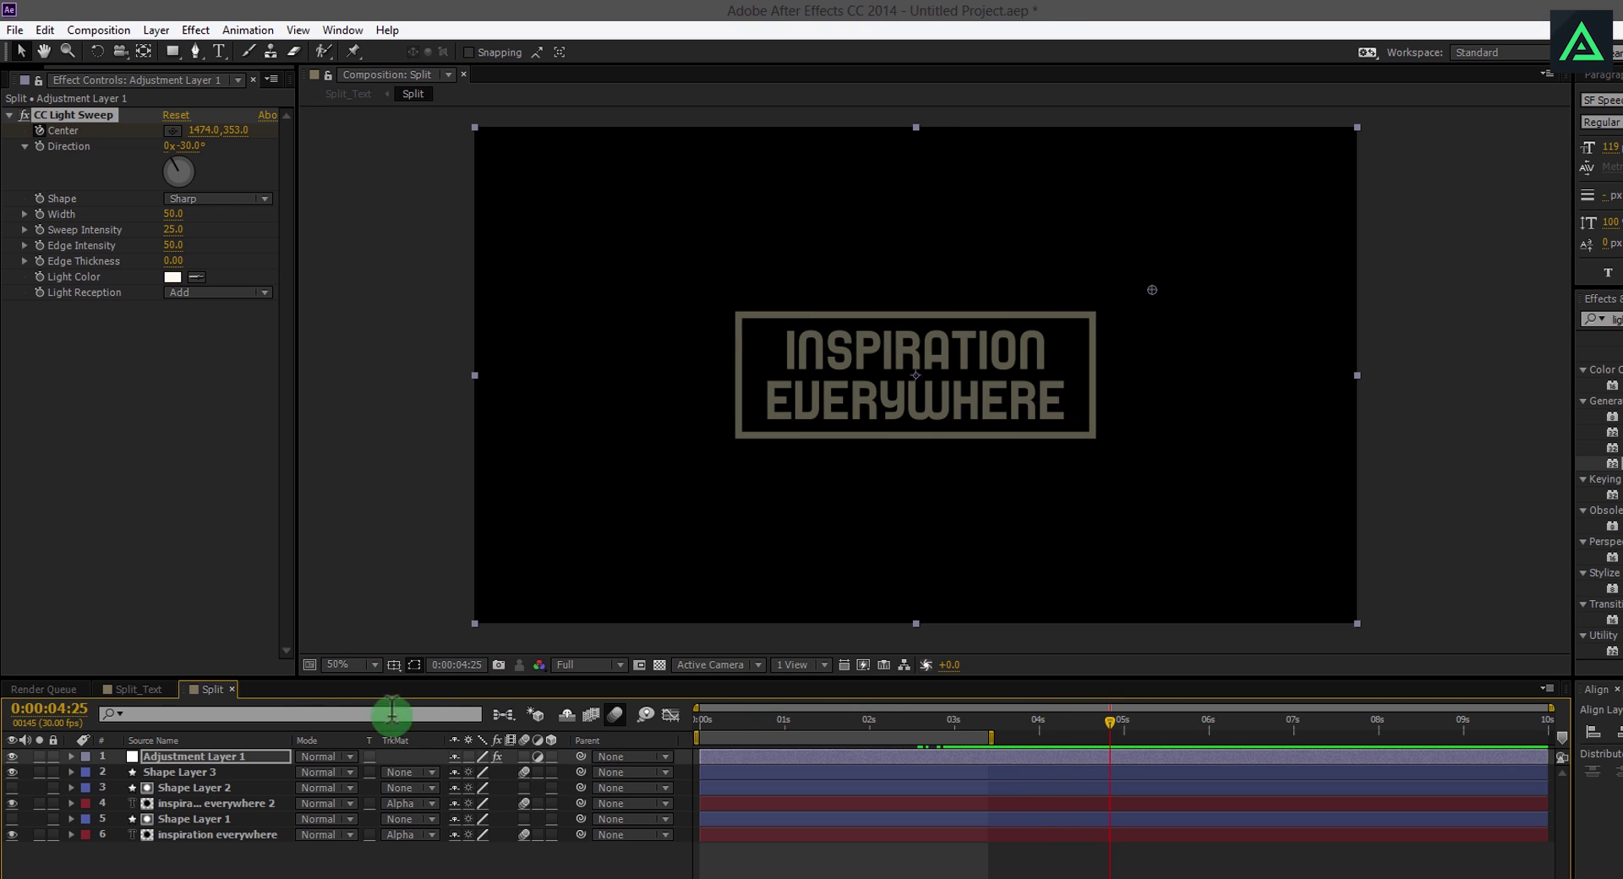
In the Split_Text composition, extend the work area to just past 5 seconds and preview the full animation
{"action": "left_click", "coordinate": [139, 689]}
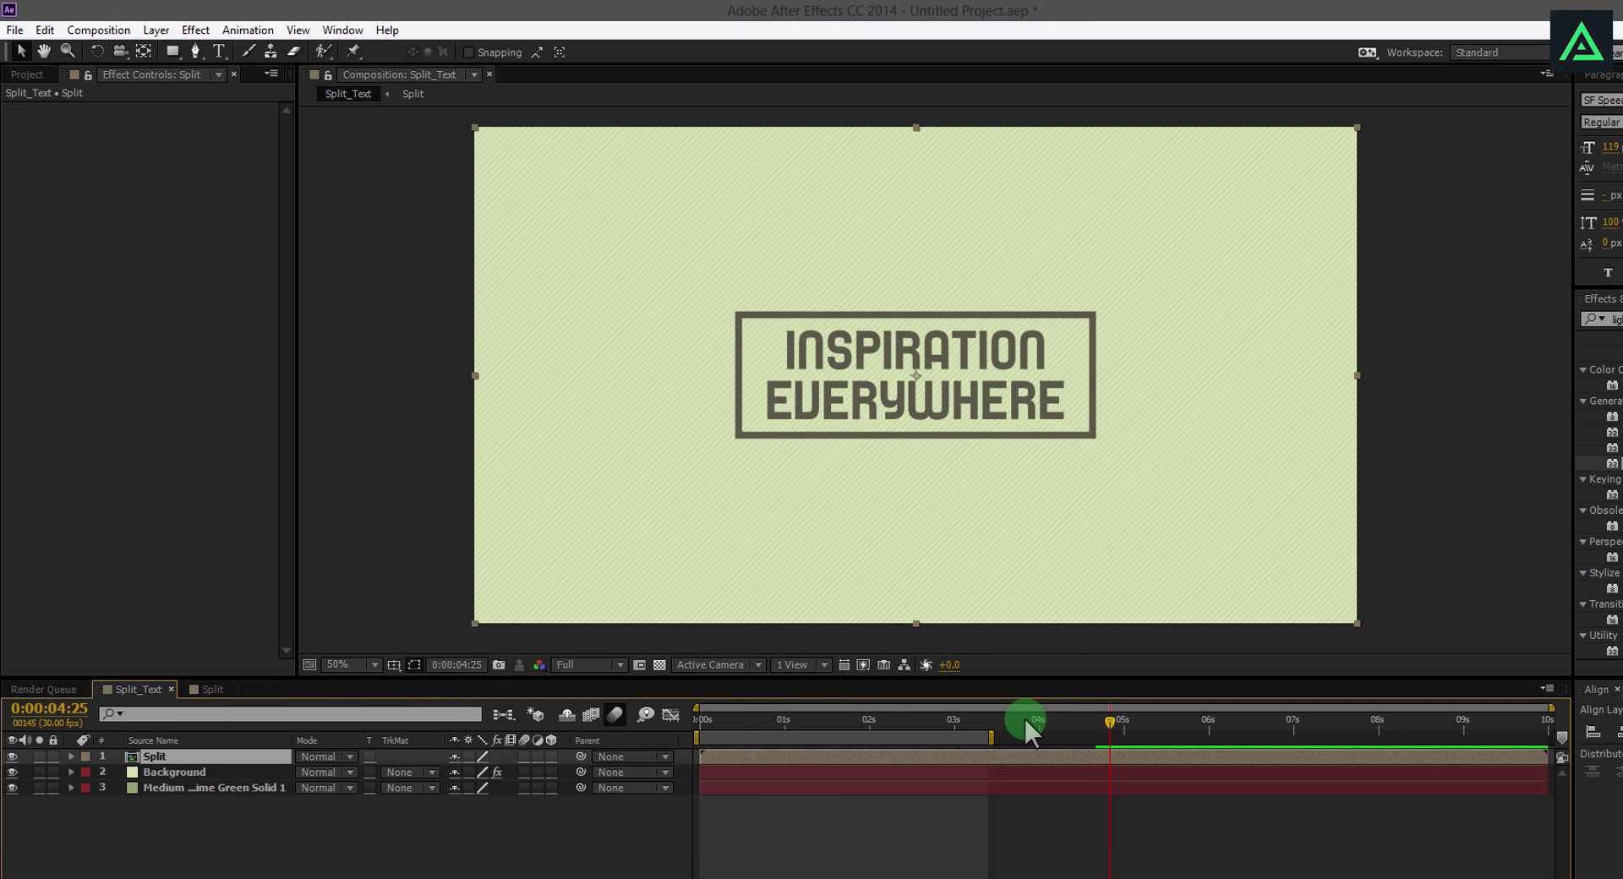
{"action": "left_click_drag", "start_coordinate": [1023, 717], "coordinate": [1110, 734]}
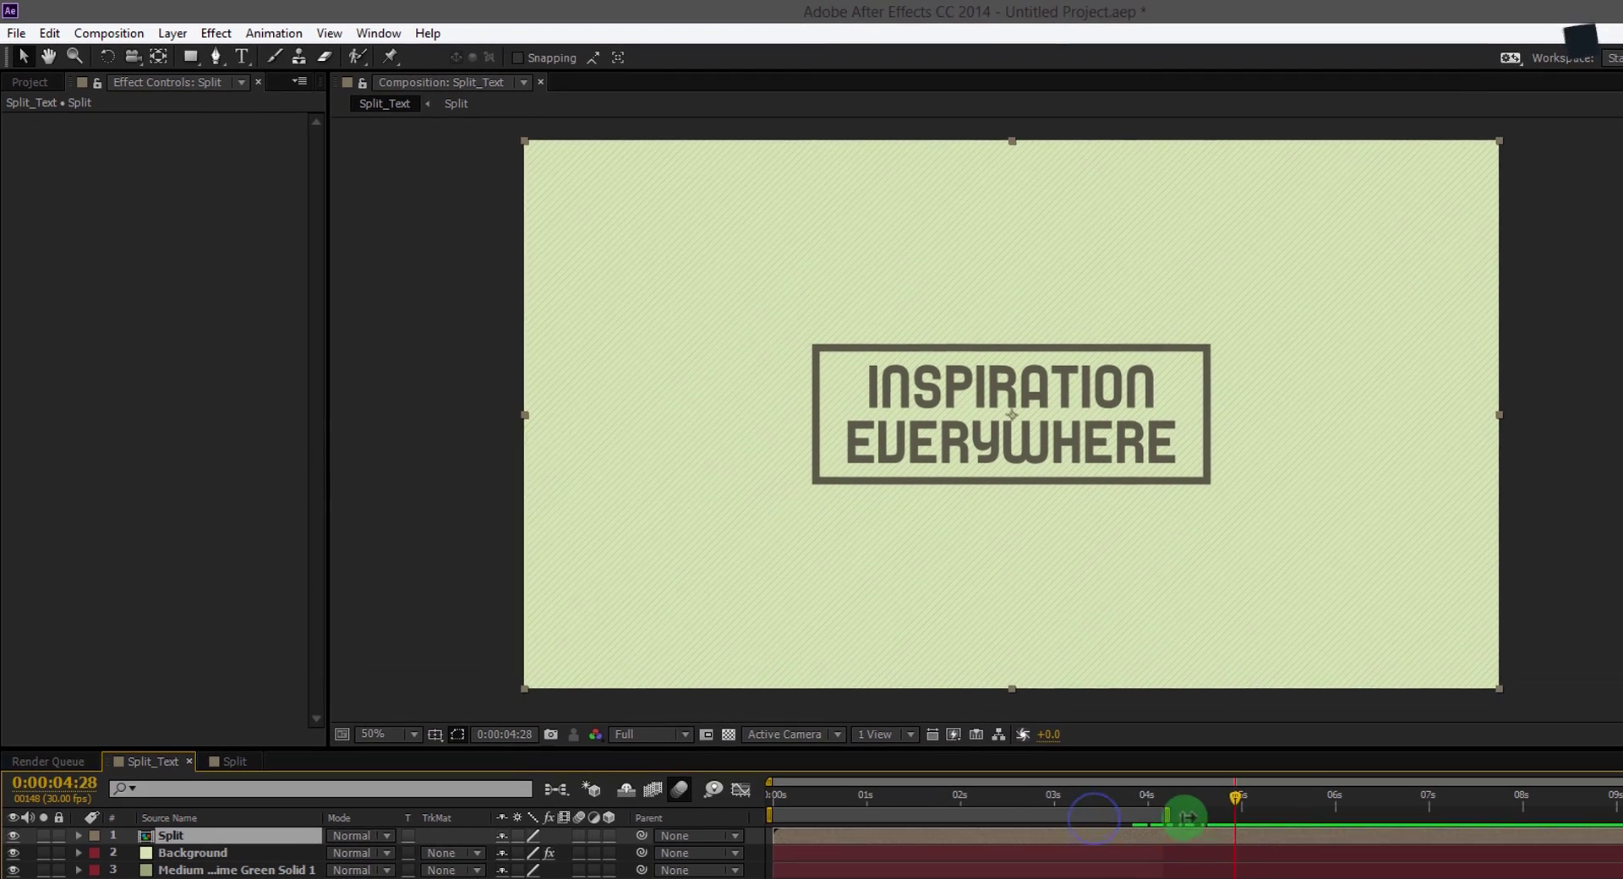
{"action": "key", "text": "space"}
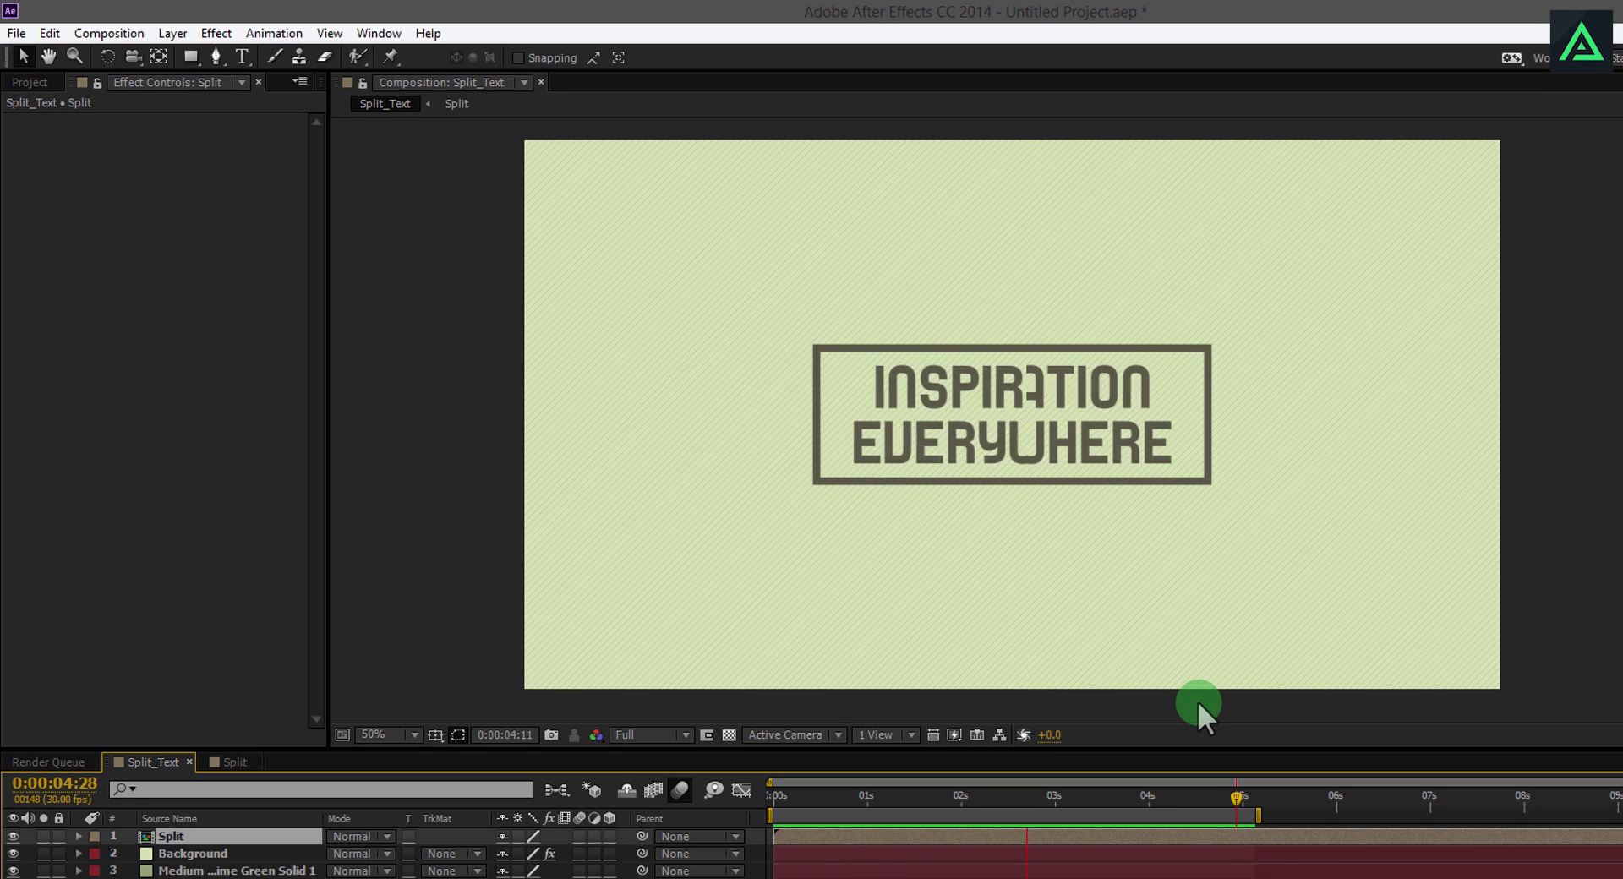
{"action": "key", "text": "space"}
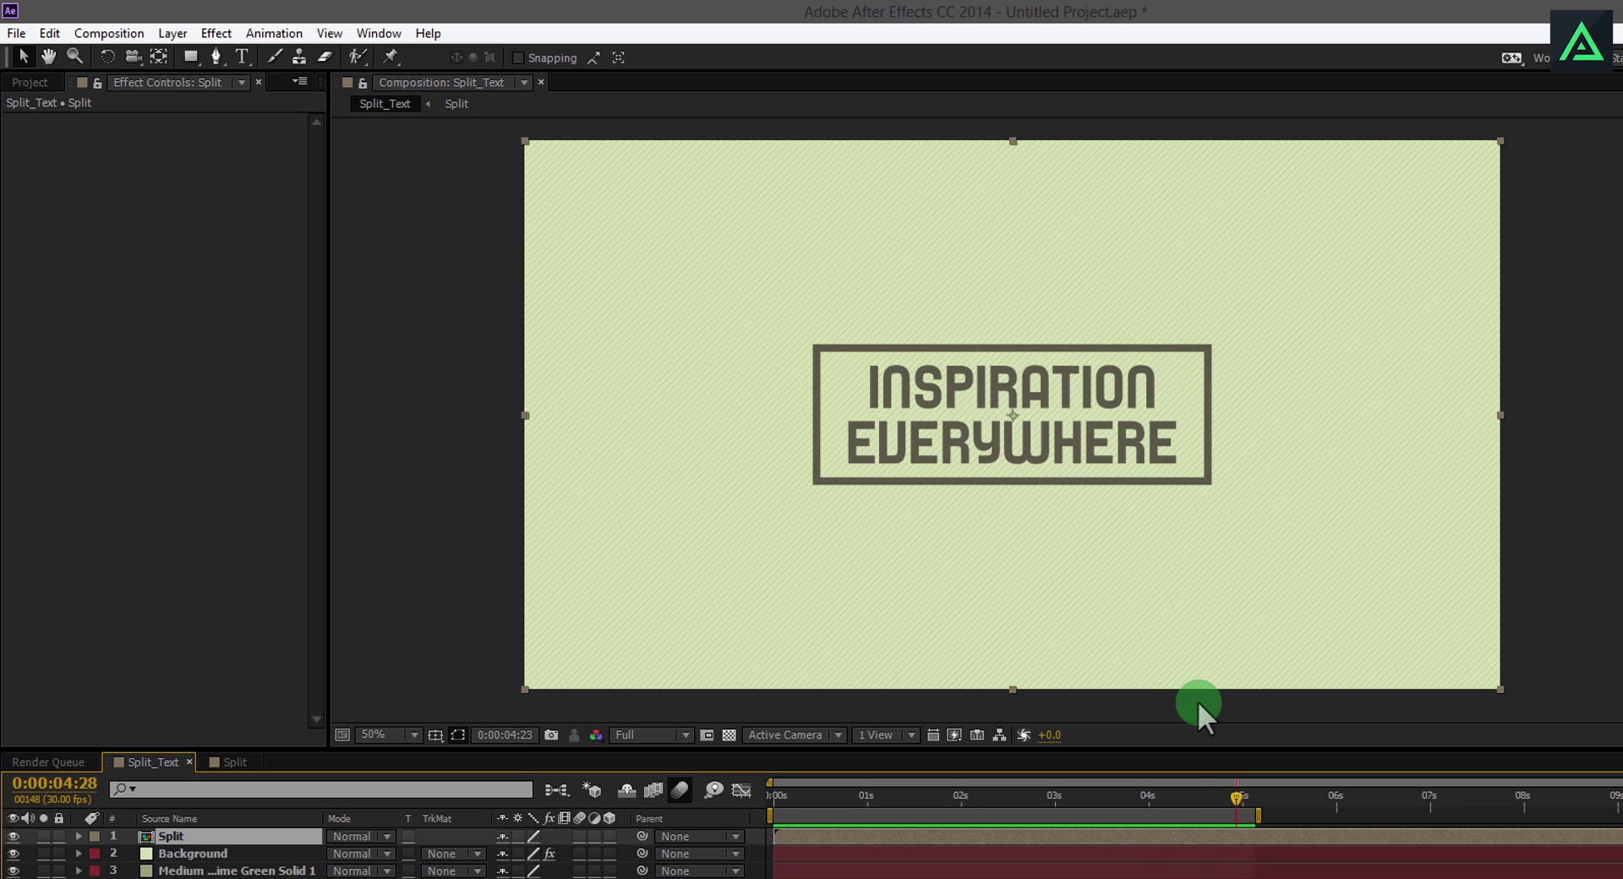
In the Split composition at 0:00:03:26, set CC Light Sweep's Sweep Intensity to 87 and return to Split_Text
{"action": "left_click", "coordinate": [240, 763]}
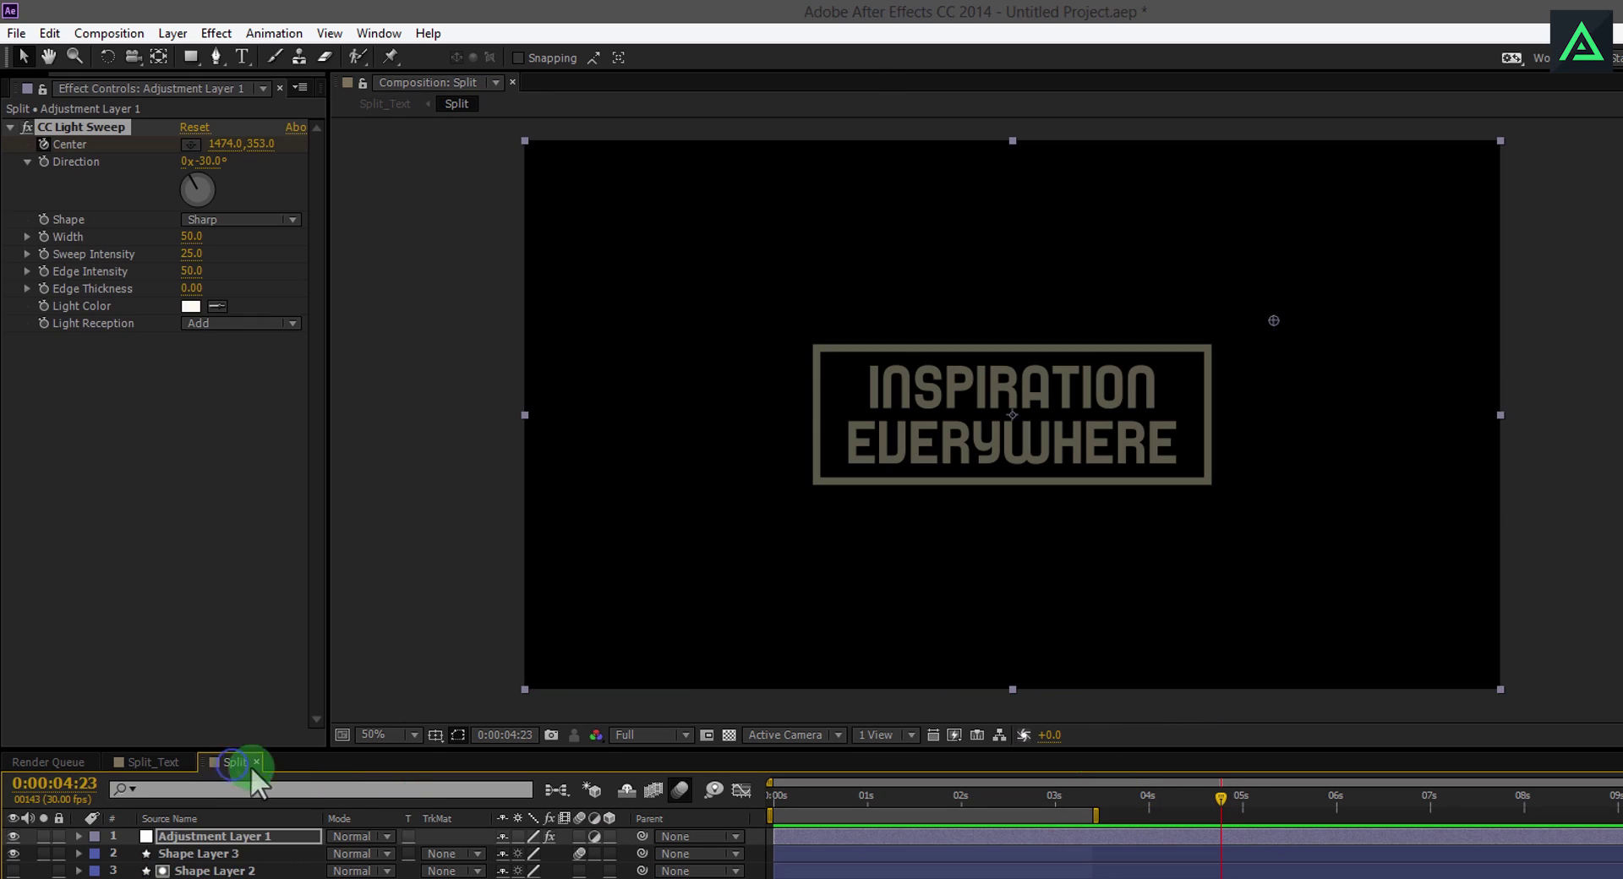
{"action": "scroll", "coordinate": [1109, 522], "scroll_direction": "up", "scroll_amount": 1}
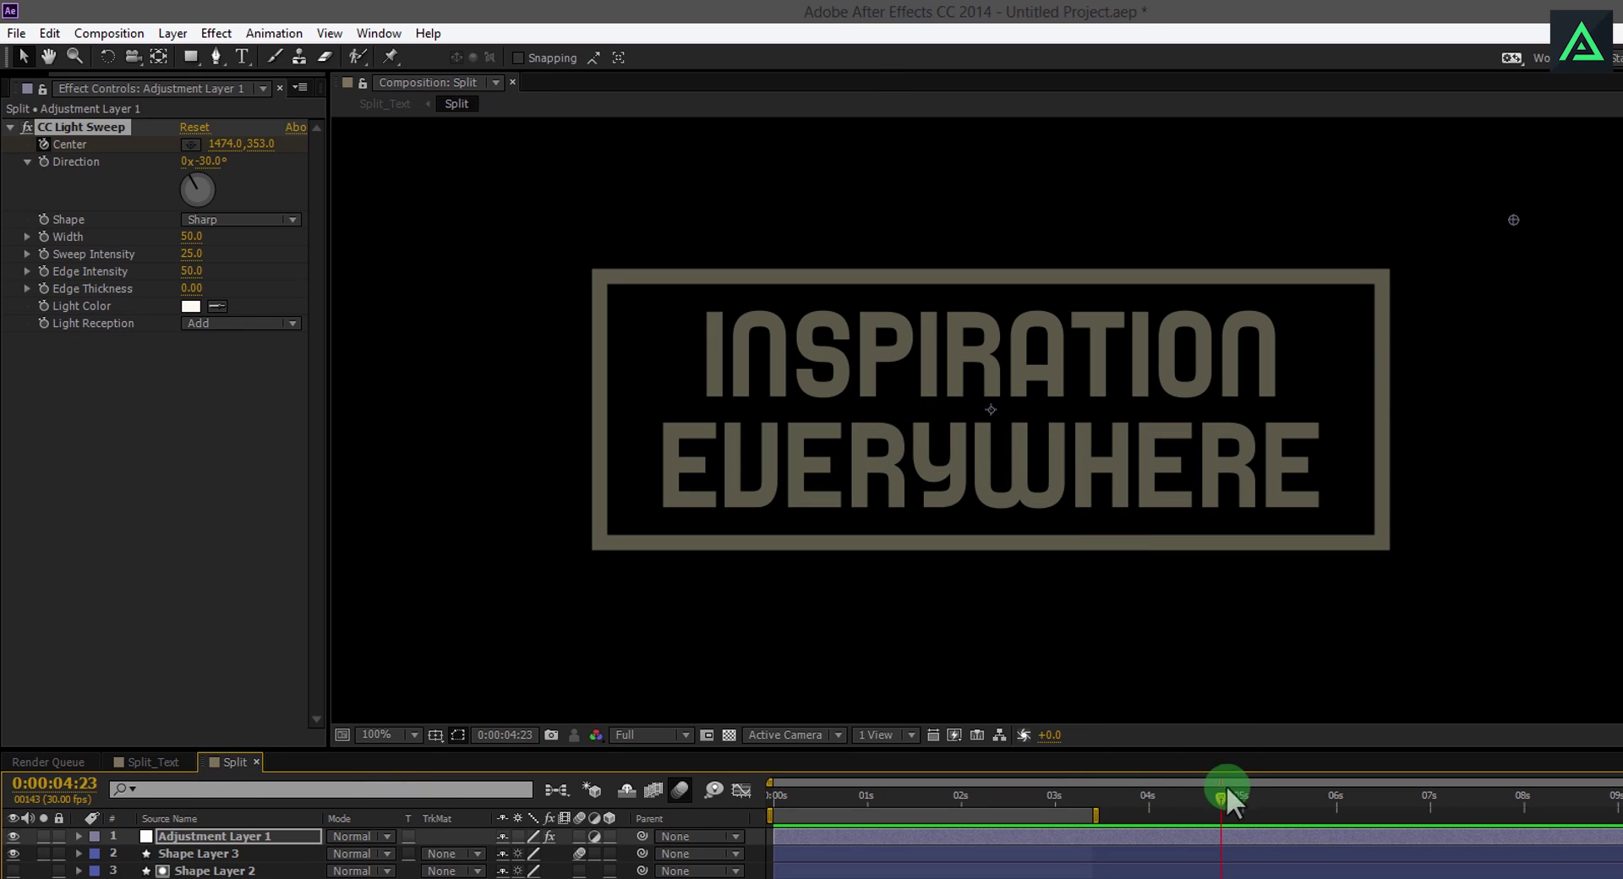
{"action": "left_click_drag", "start_coordinate": [1226, 790], "coordinate": [1140, 805]}
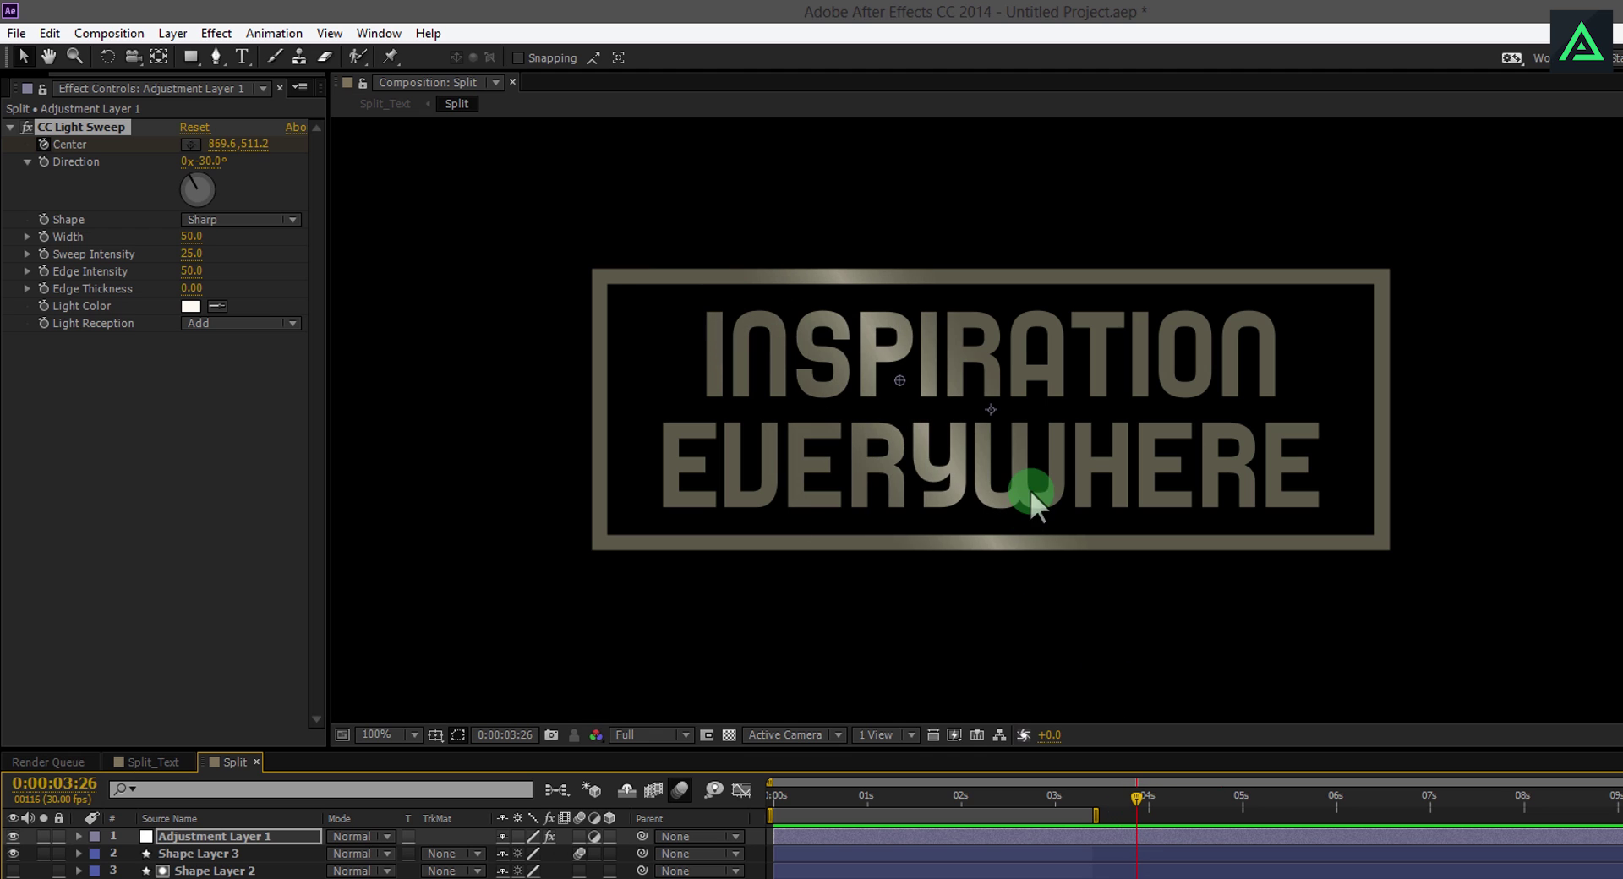
{"action": "left_click_drag", "start_coordinate": [196, 247], "coordinate": [296, 291]}
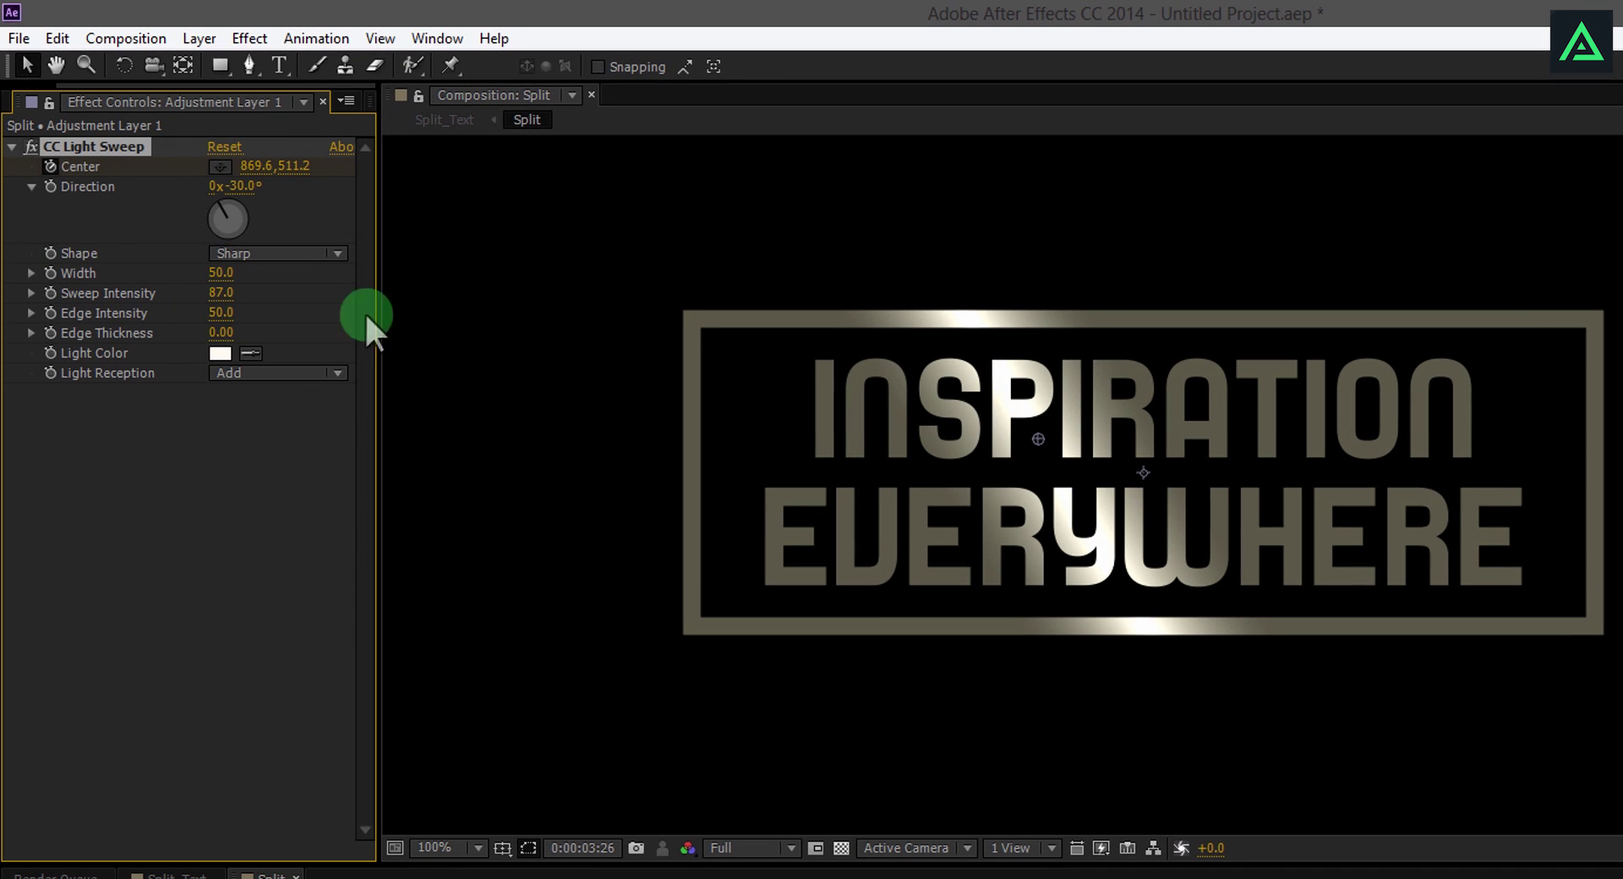
{"action": "left_click_drag", "start_coordinate": [226, 338], "coordinate": [356, 320]}
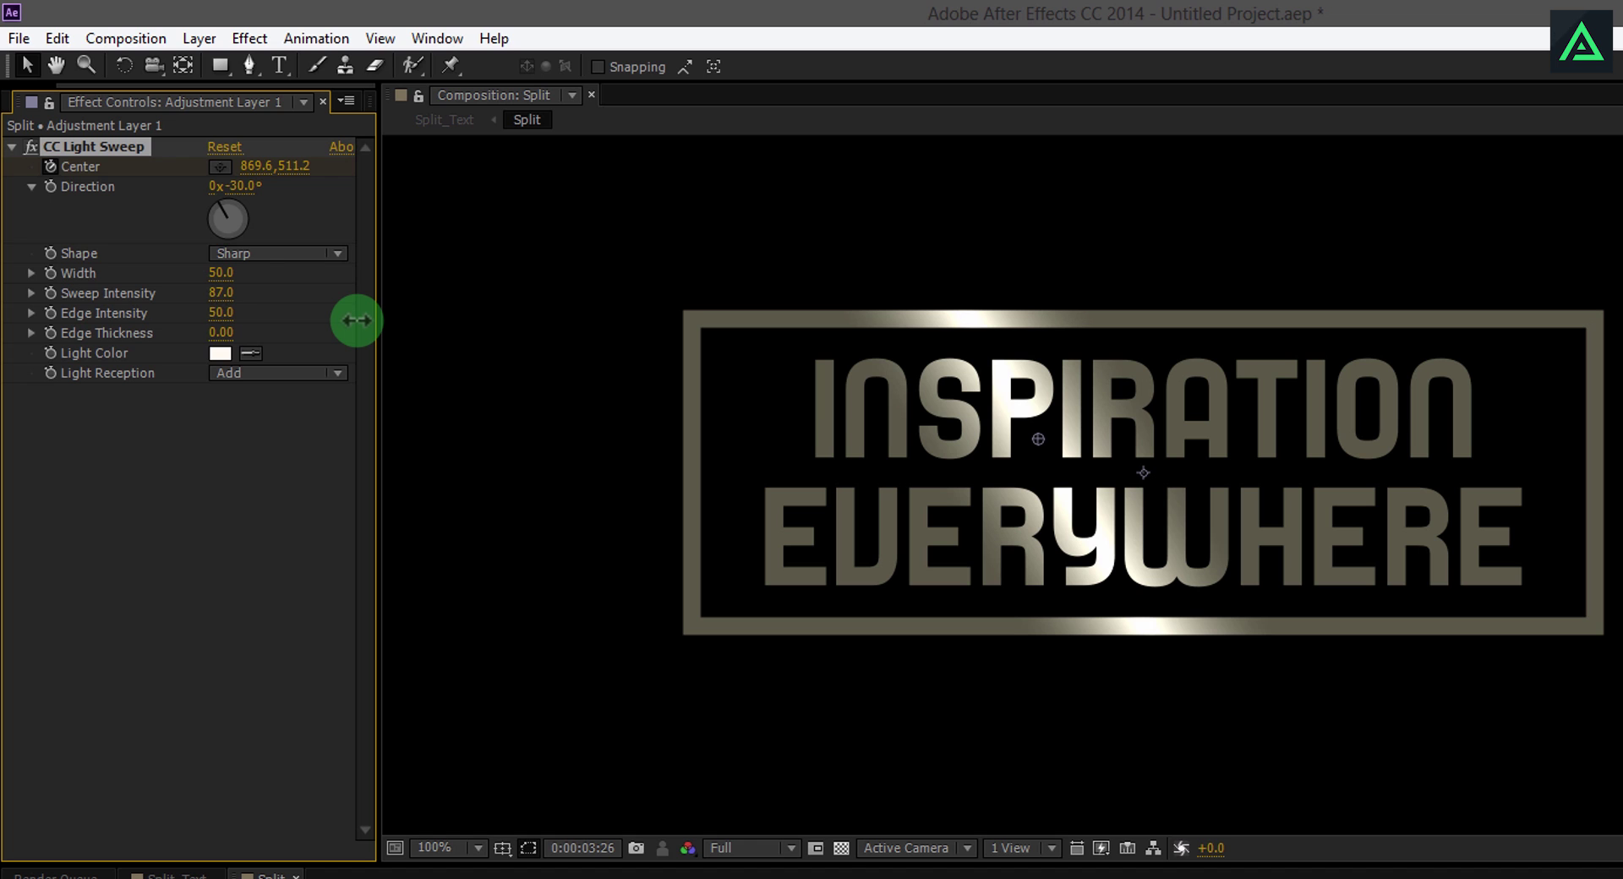
{"action": "left_click_drag", "start_coordinate": [254, 185], "coordinate": [322, 214]}
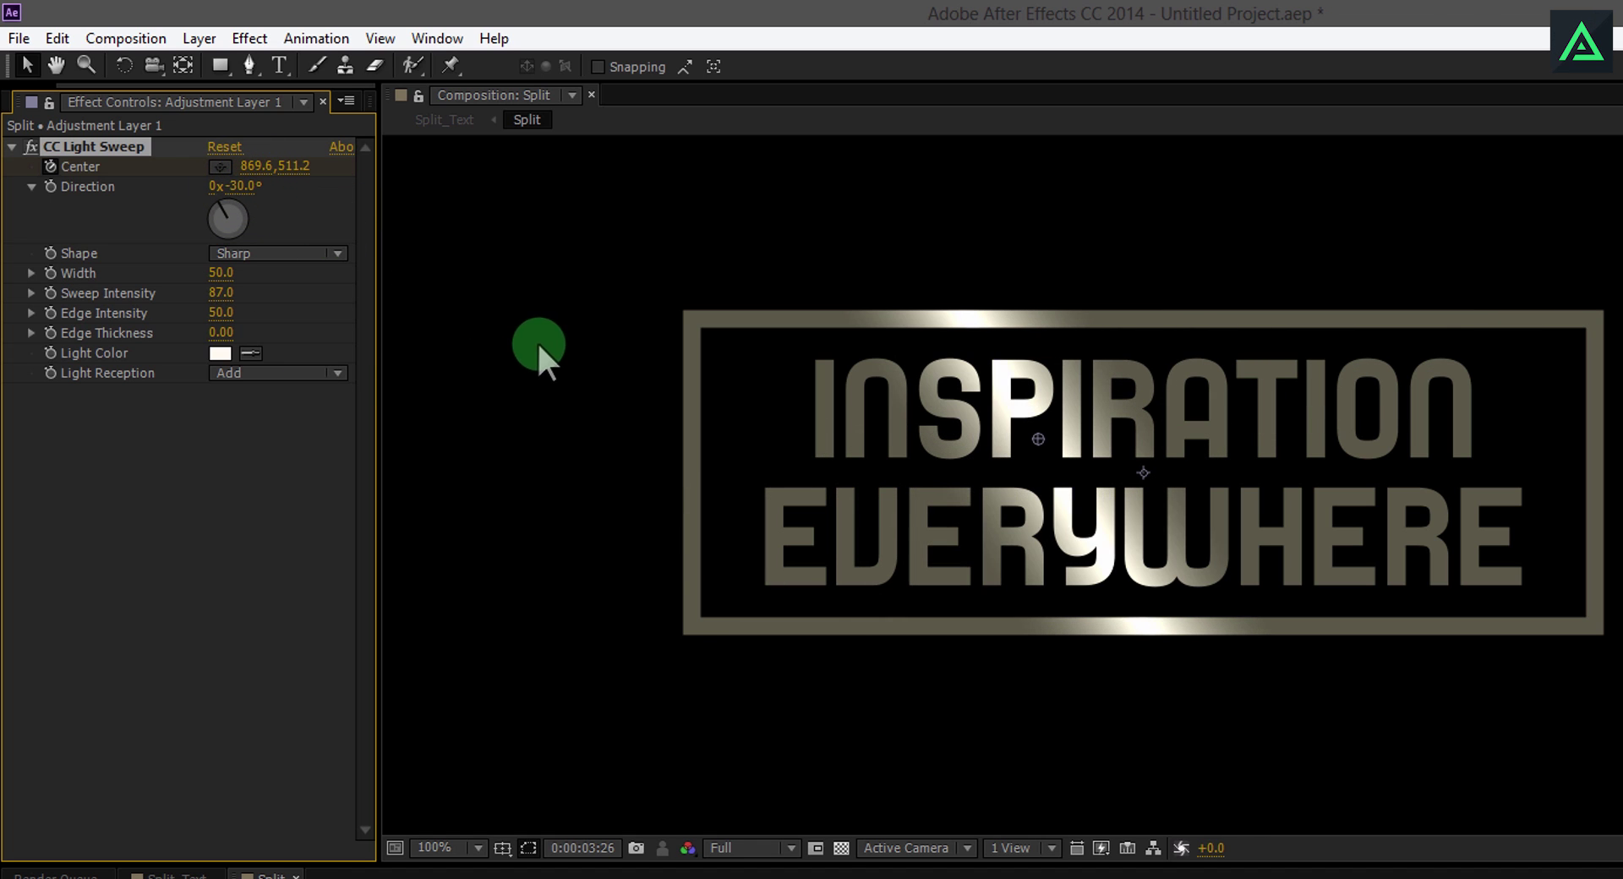
{"action": "left_click", "coordinate": [179, 873]}
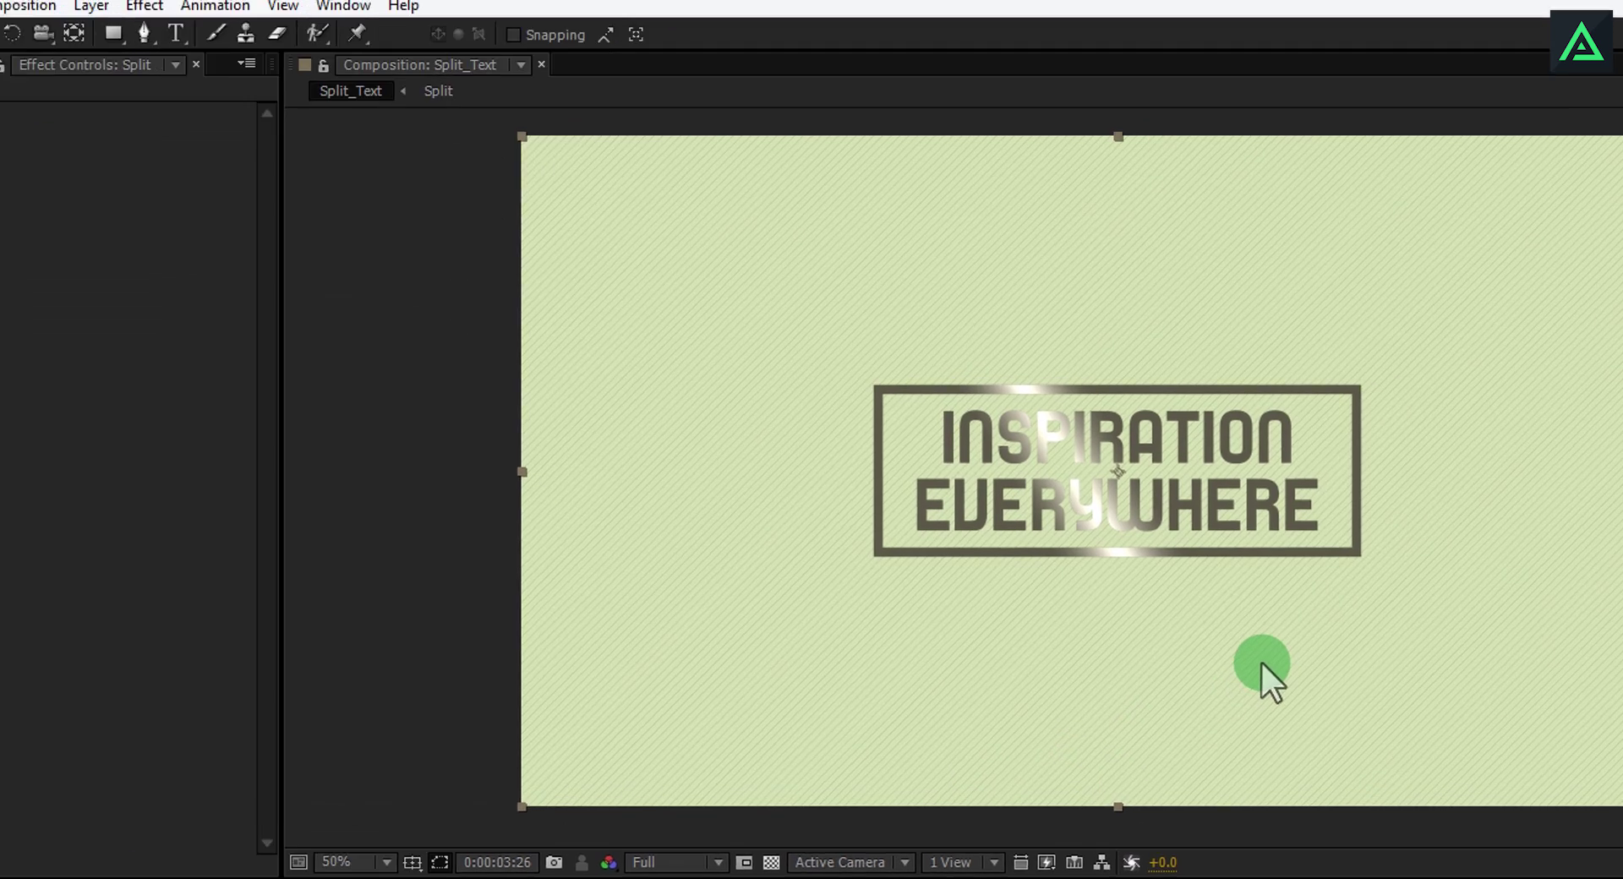